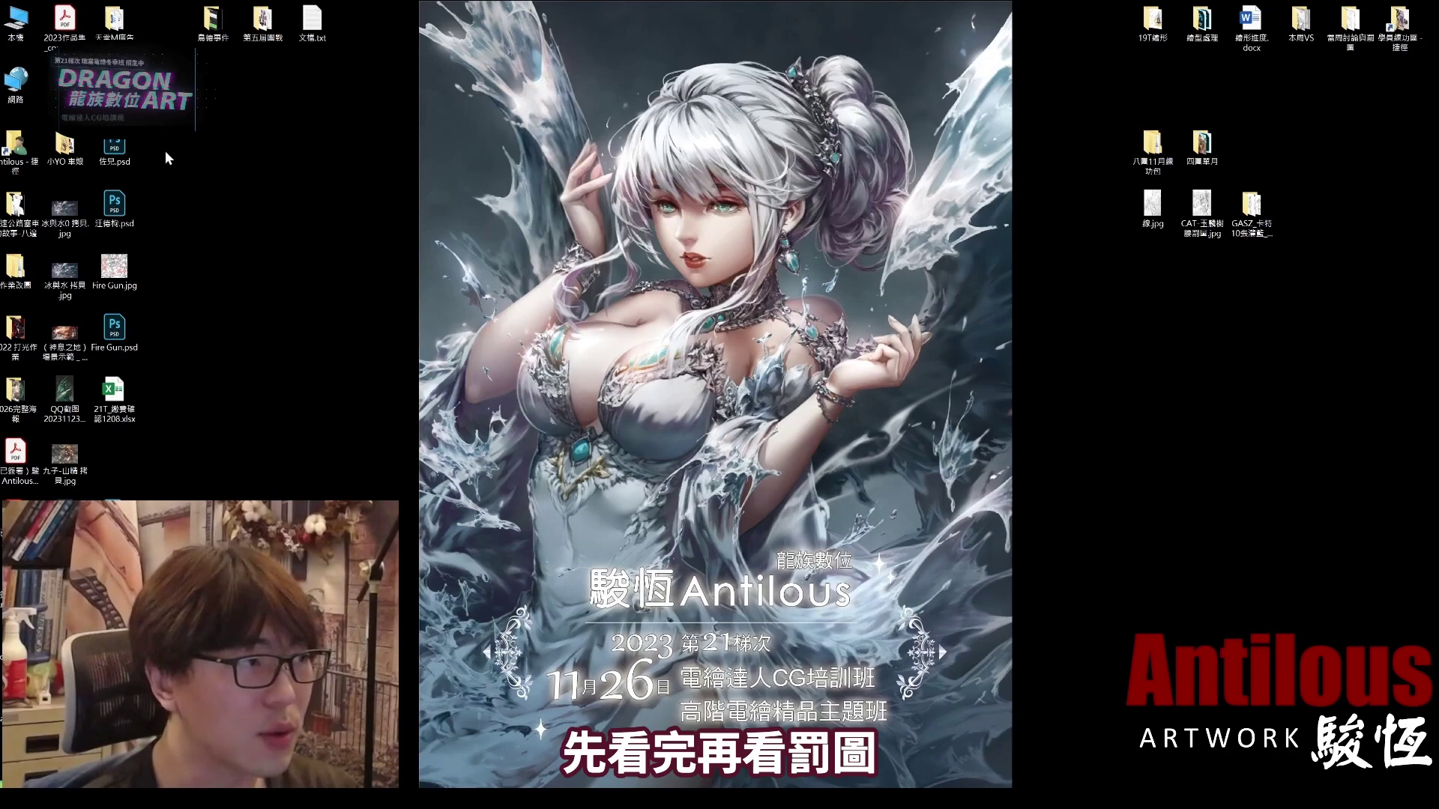
Step: Open the two student artwork PSD files from the desktop in Photoshop
left_click_drag(166, 158, 94, 244)
left_click_drag(114, 162, 950, 356)
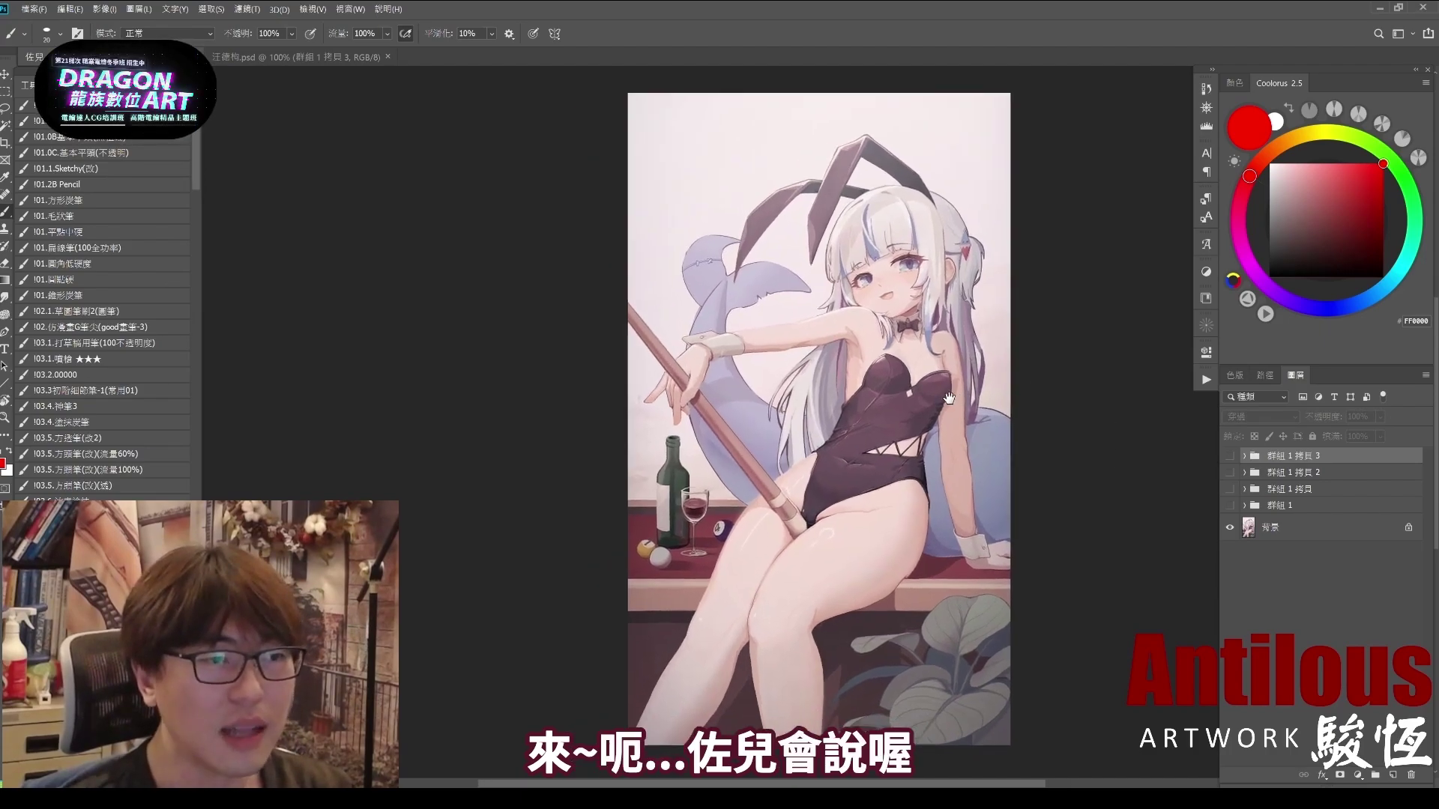
left_click(1043, 464, "alt")
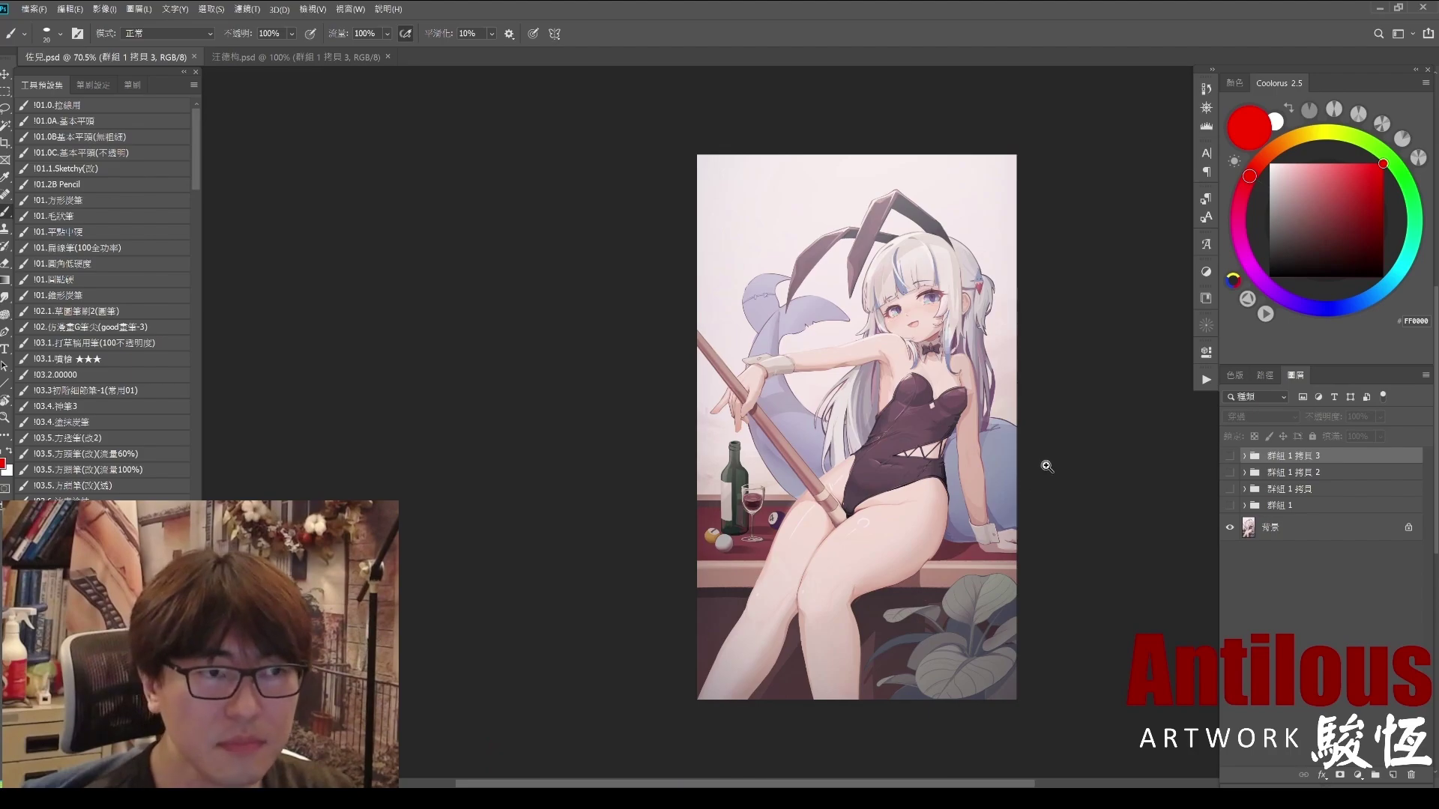
scroll(1044, 466, "up", 1)
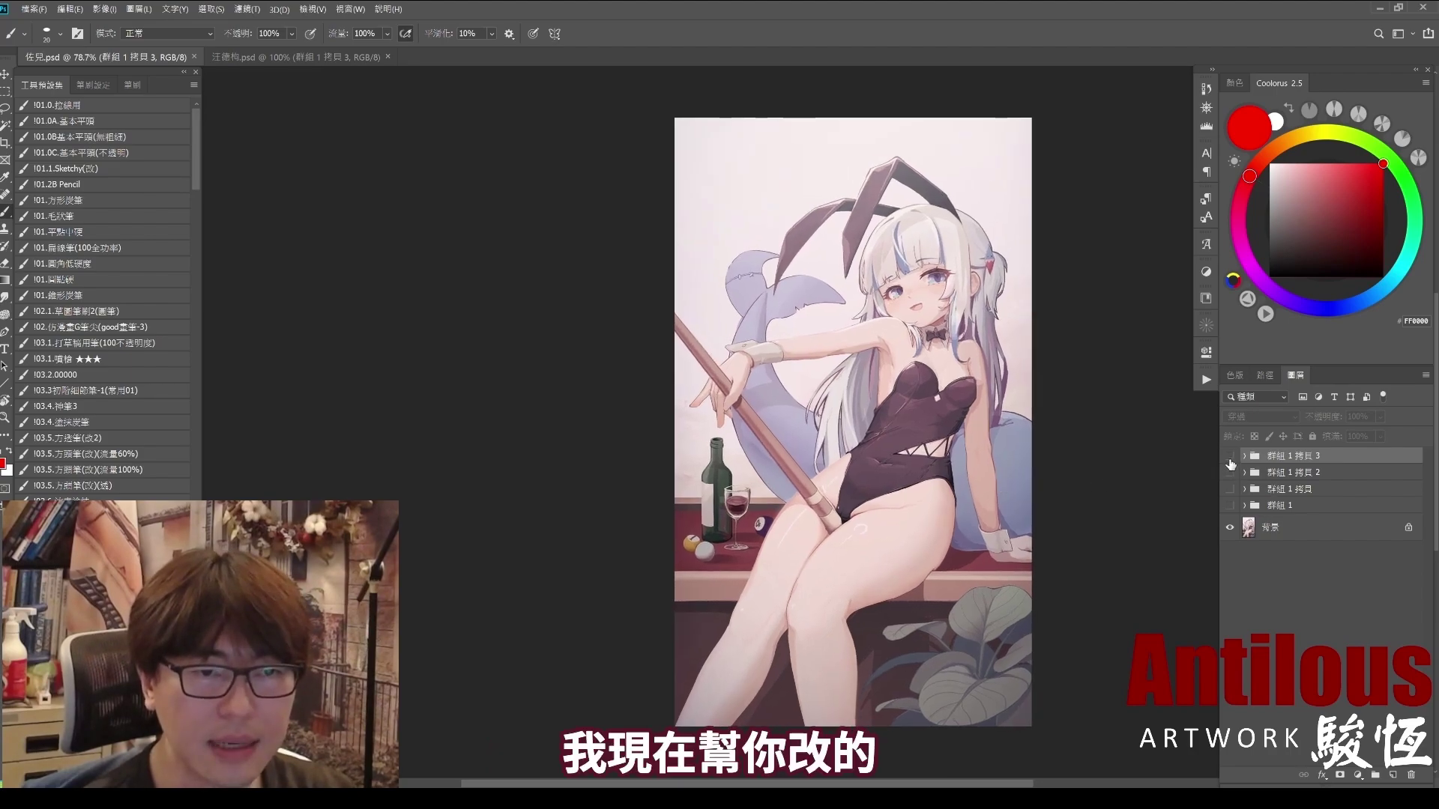
Step: Toggle the 群組 1 拷貝 3 group's visibility to compare the fully corrected version with the original painting
left_click(1230, 458)
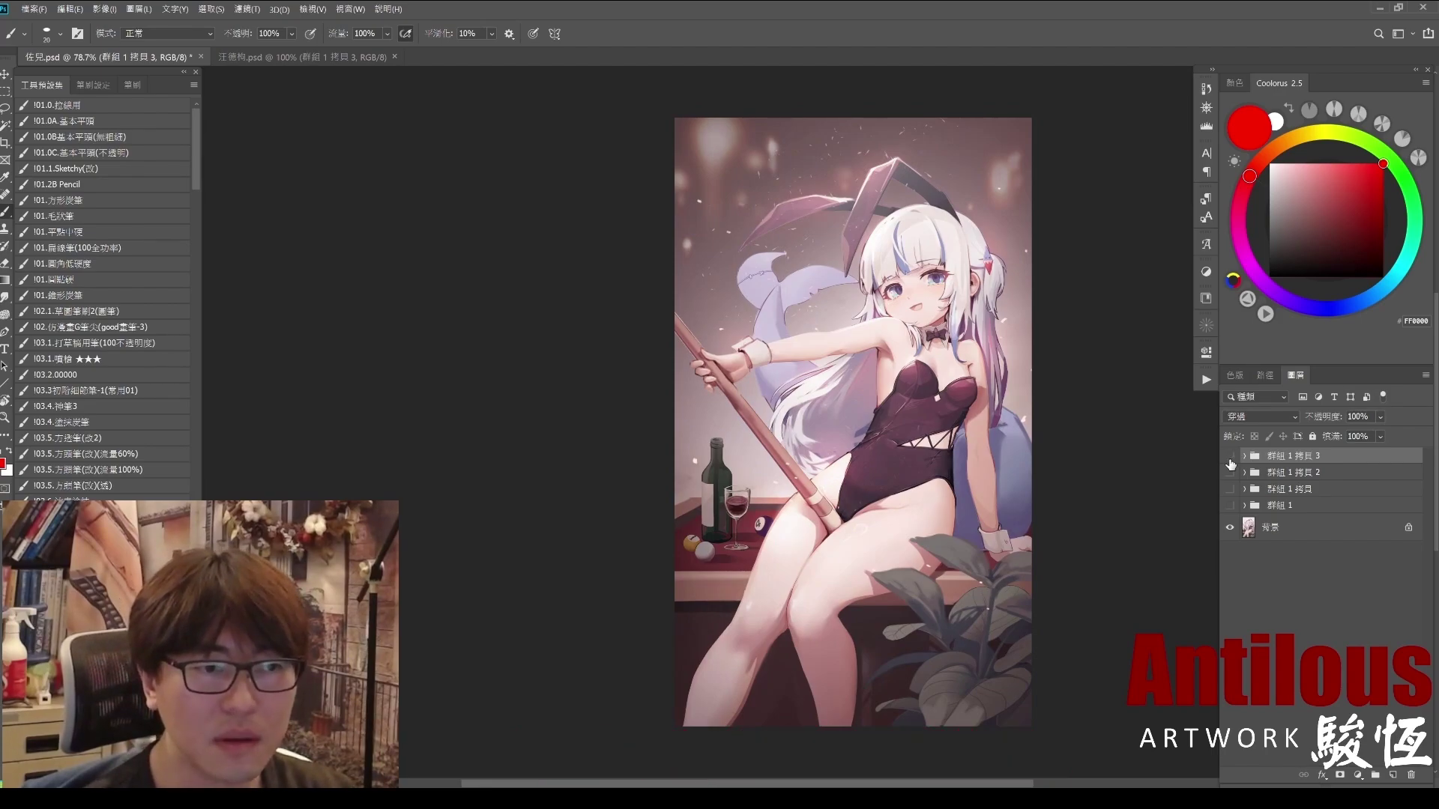
left_click(1230, 457)
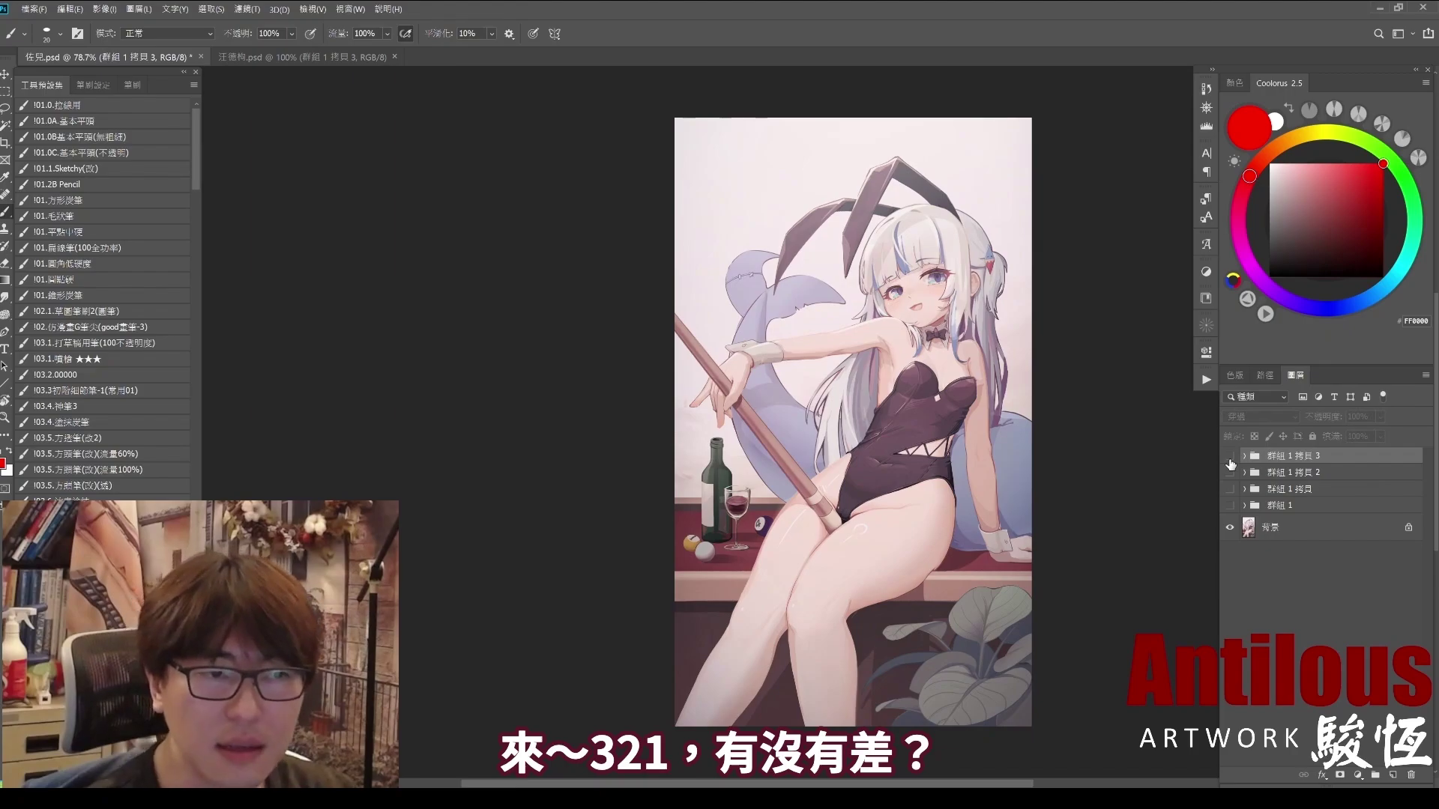
left_click(1230, 457)
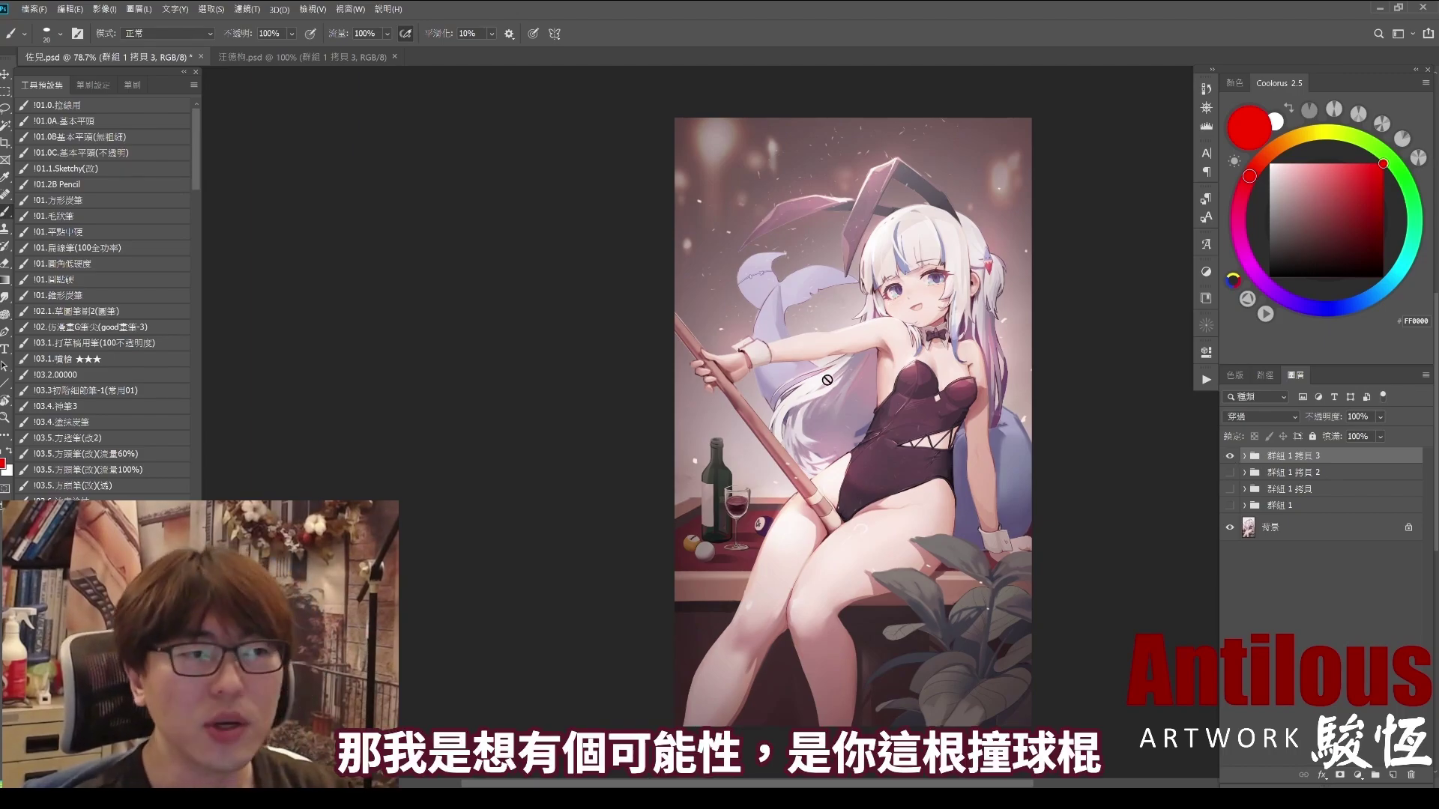
Step: Circle the billiard cue in red, sketch a steeper cue with a raised arm over it, and clear the marks
mouse_move(799, 515)
left_mouse_down()
mouse_move(741, 271)
mouse_move(837, 527)
left_mouse_up()
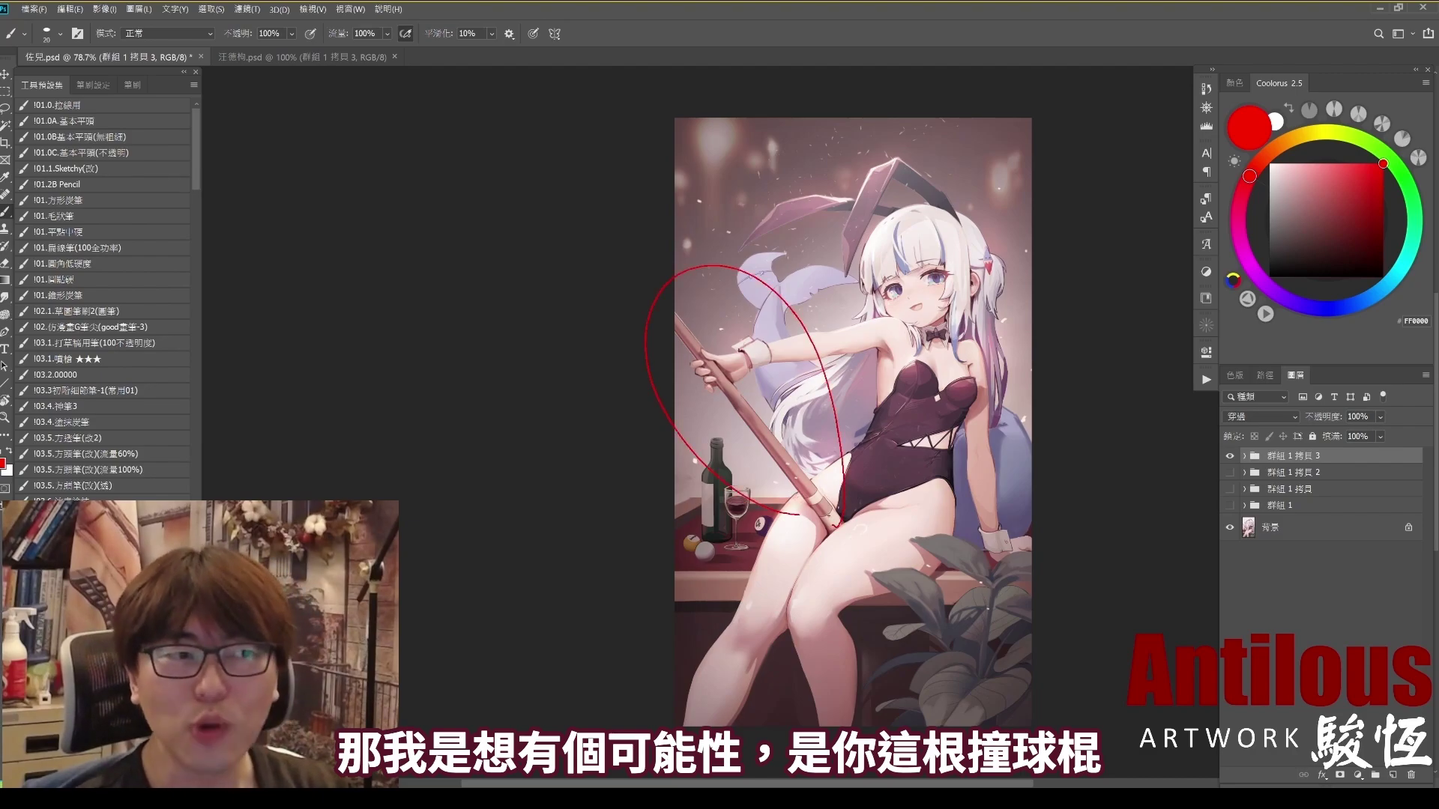
key("ctrl+z")
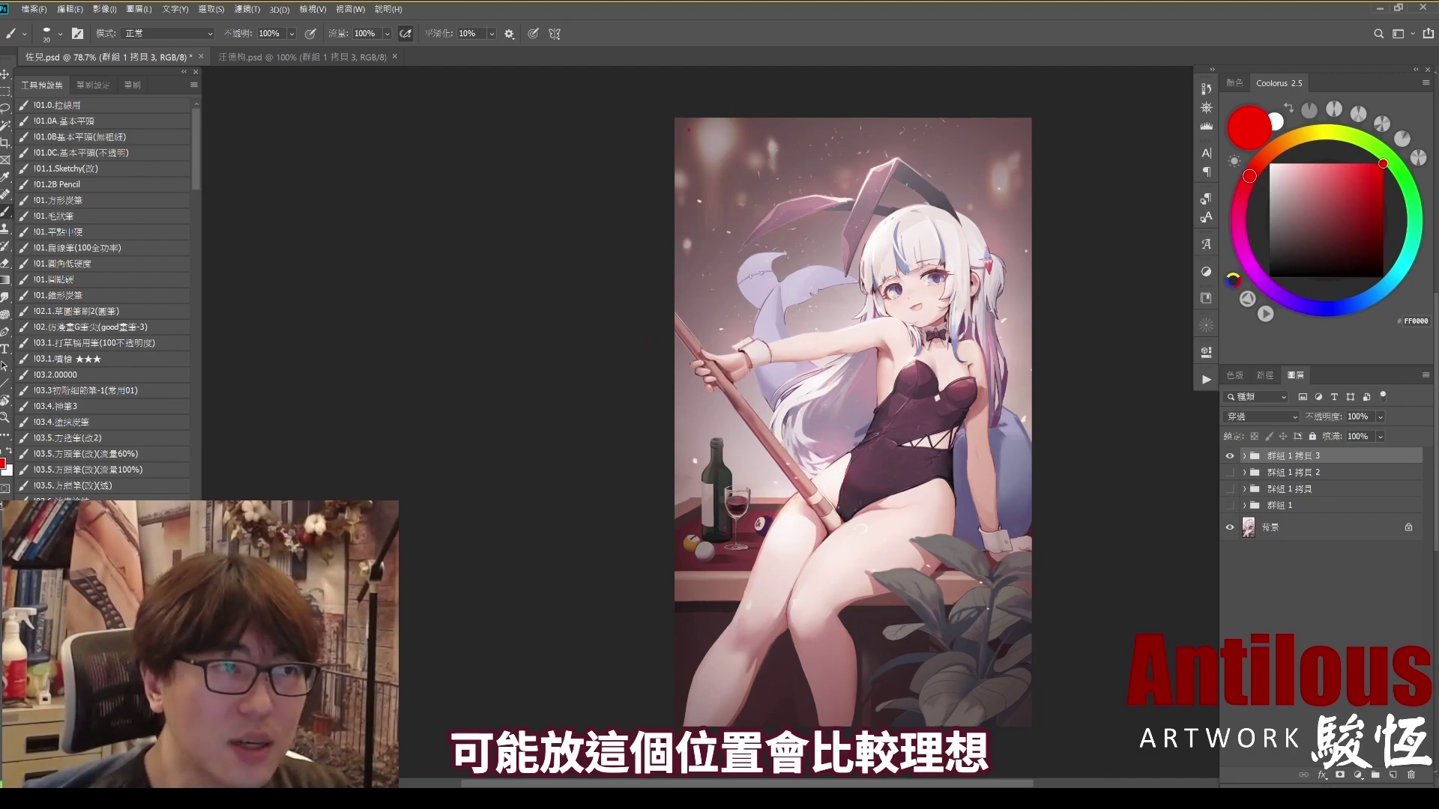
left_click_drag(688, 129, 829, 537)
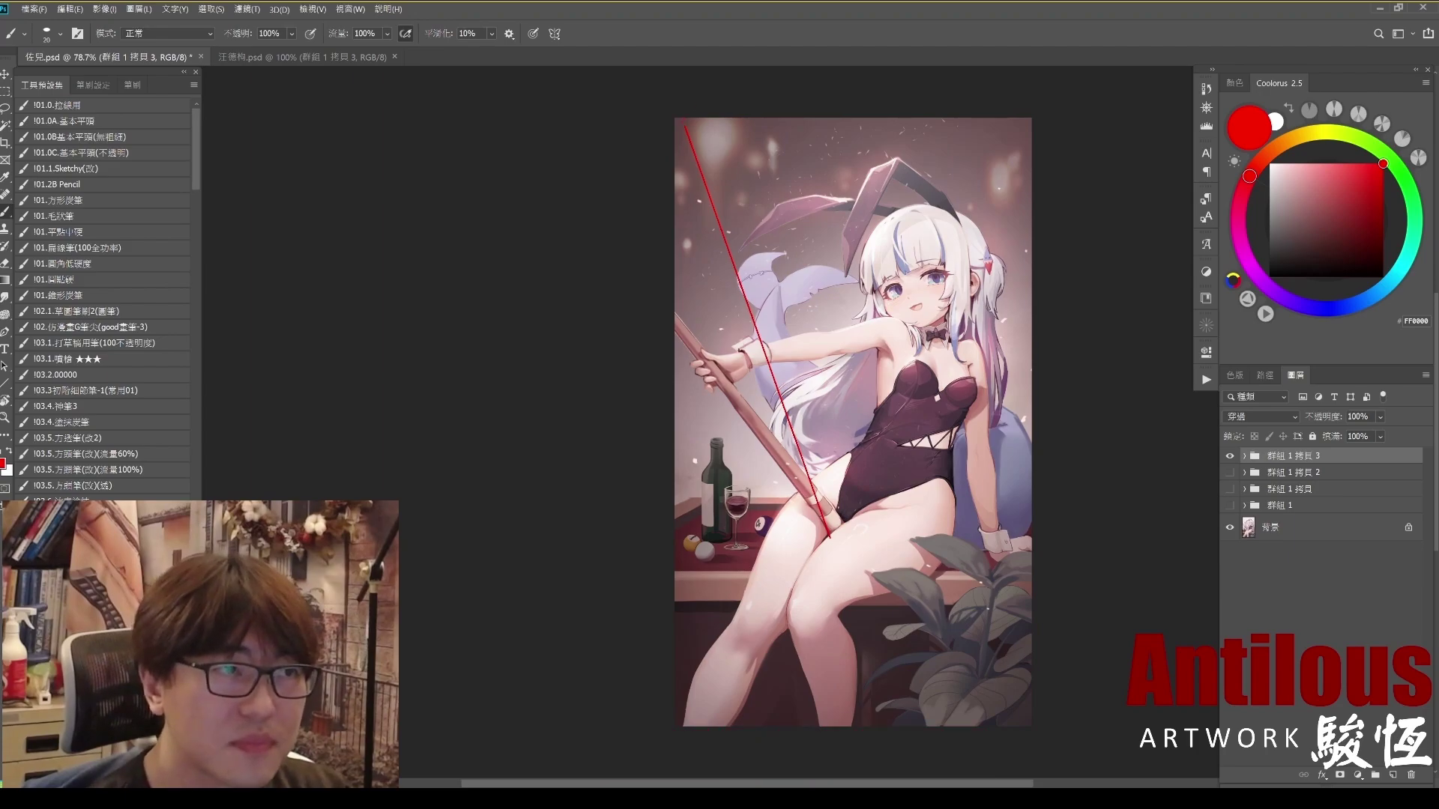
left_click_drag(688, 122, 841, 525)
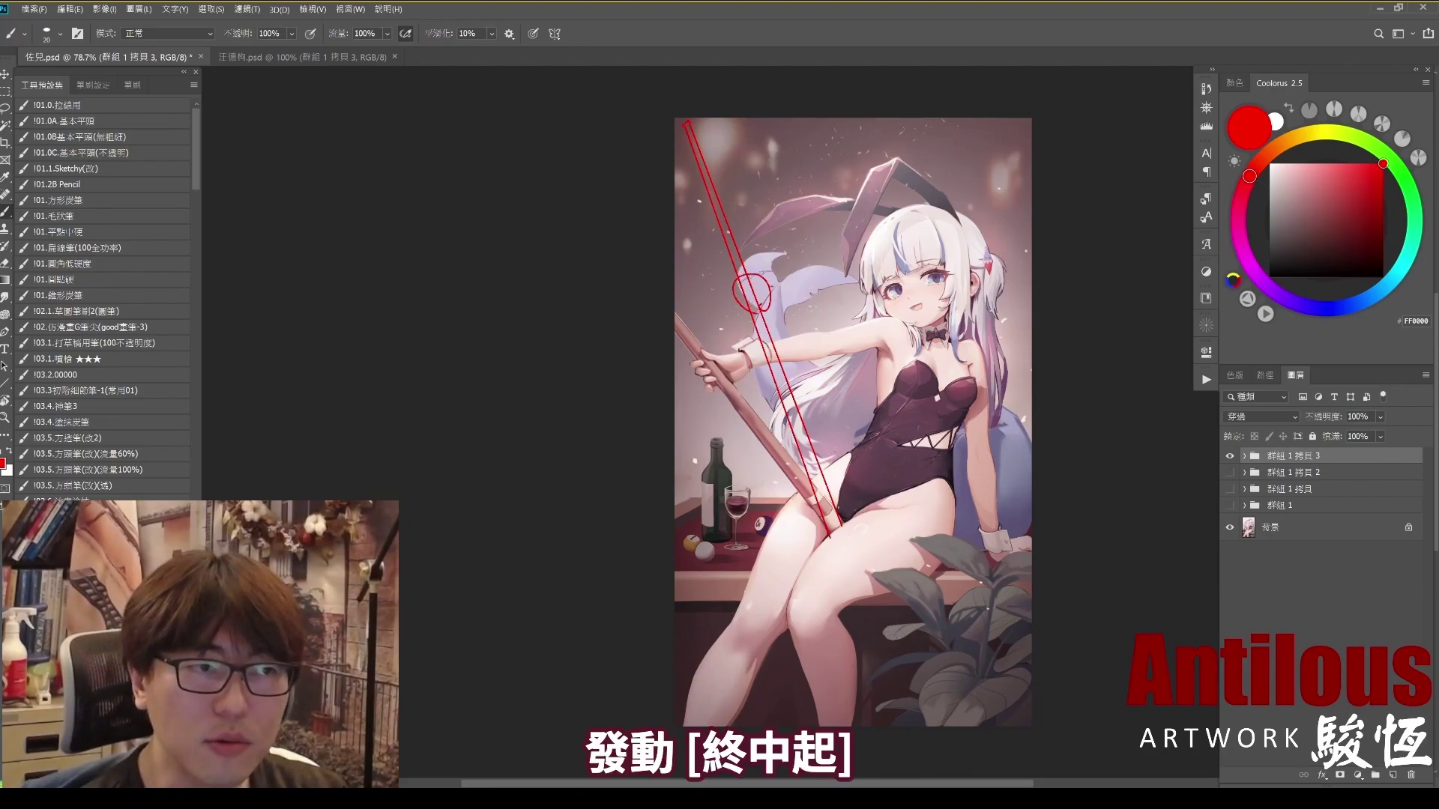
mouse_move(767, 286)
left_mouse_down()
mouse_move(845, 310)
mouse_move(835, 331)
mouse_move(884, 349)
left_mouse_up()
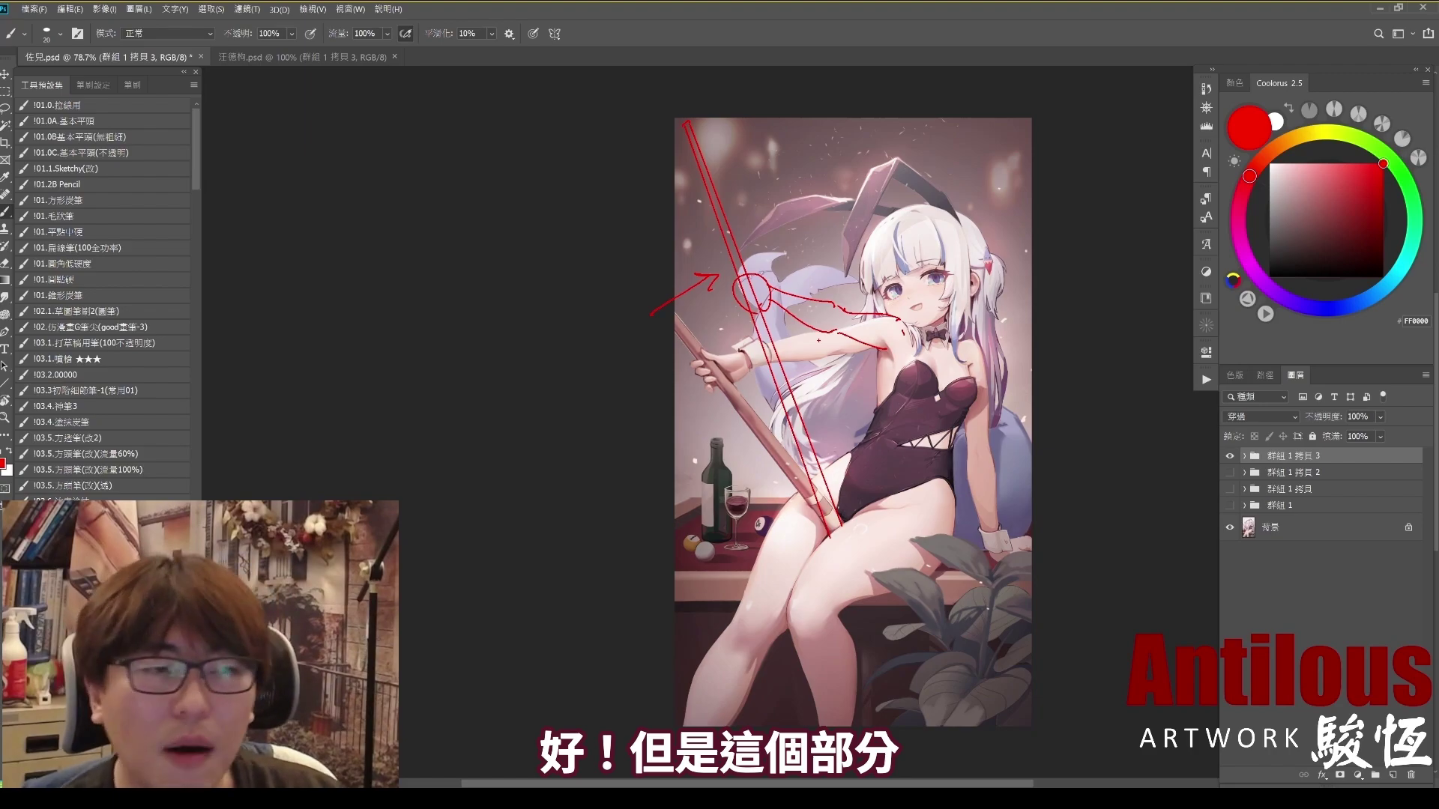
key("Escape")
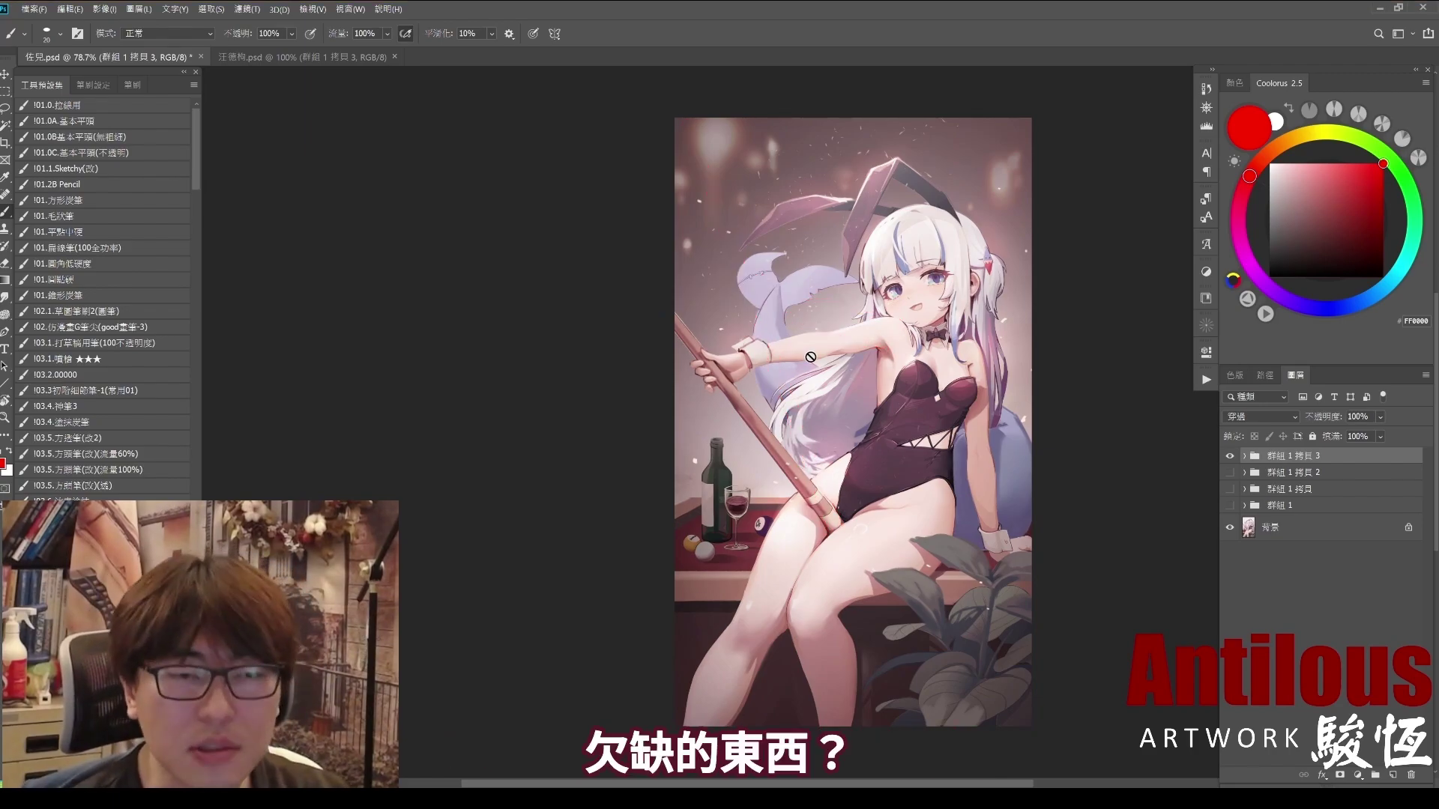
Step: Hide the 群組 1 拷貝 3 group and compare the 群組 1 pose correction with the original figure
left_click(1230, 455)
left_click(1265, 507)
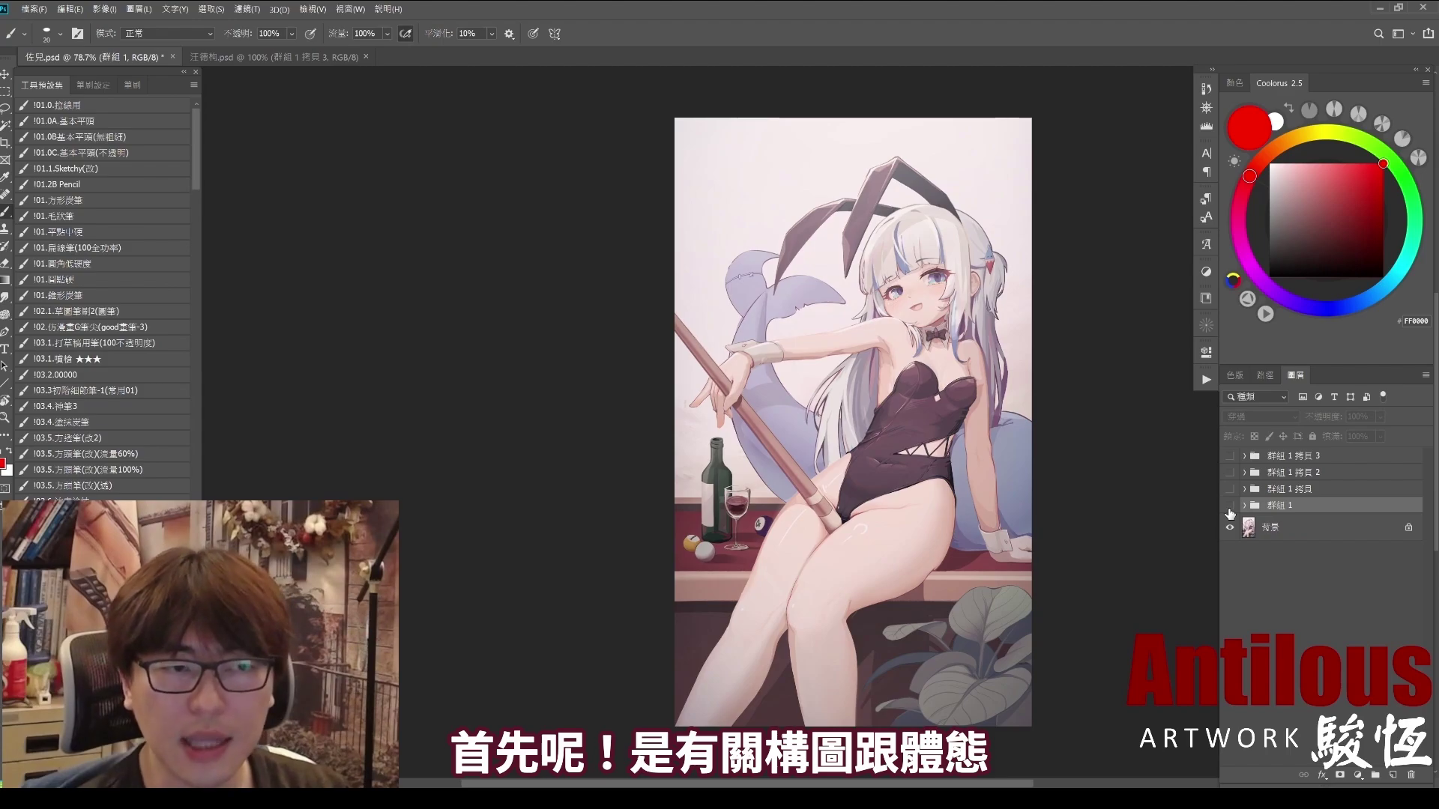
left_click(1230, 509)
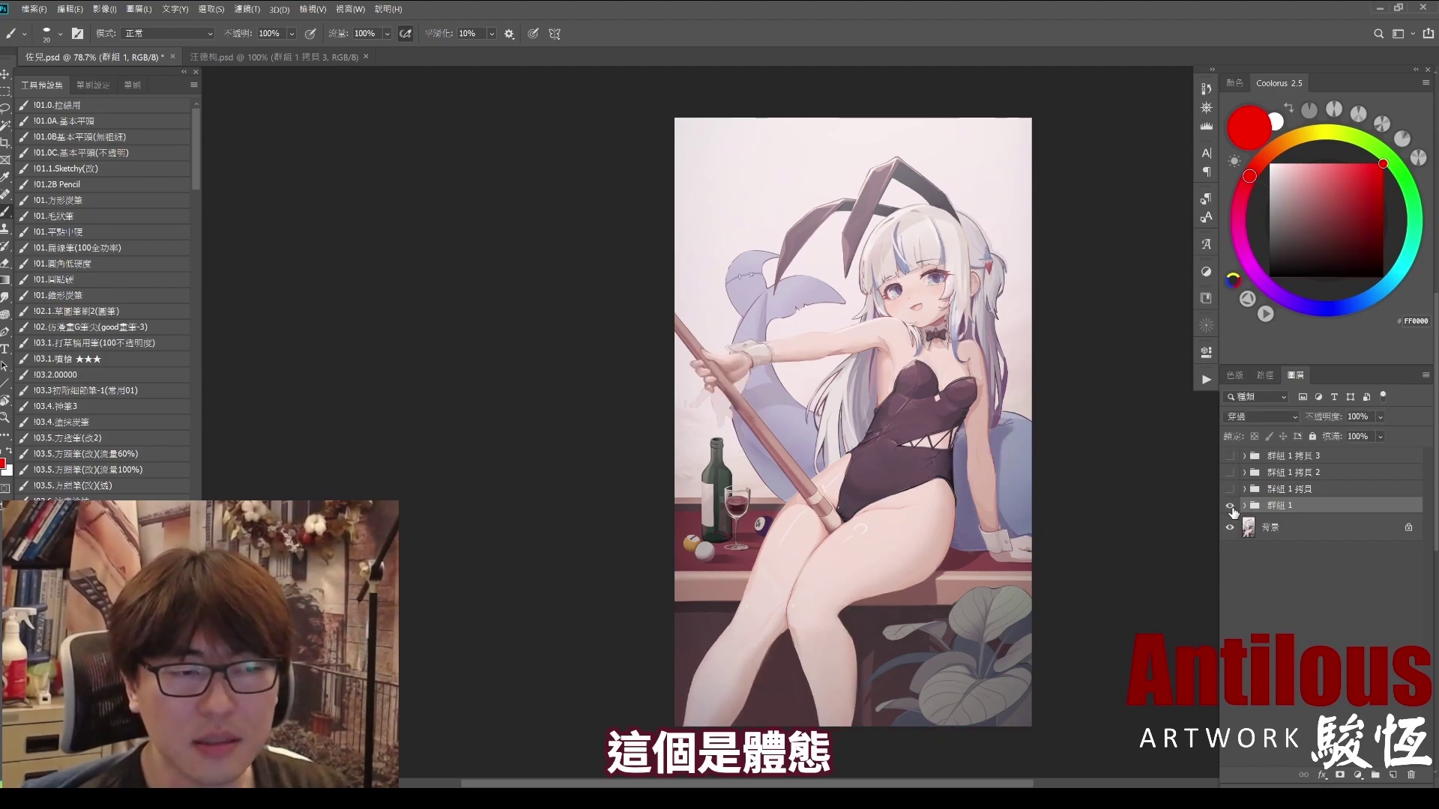
left_click(1230, 507)
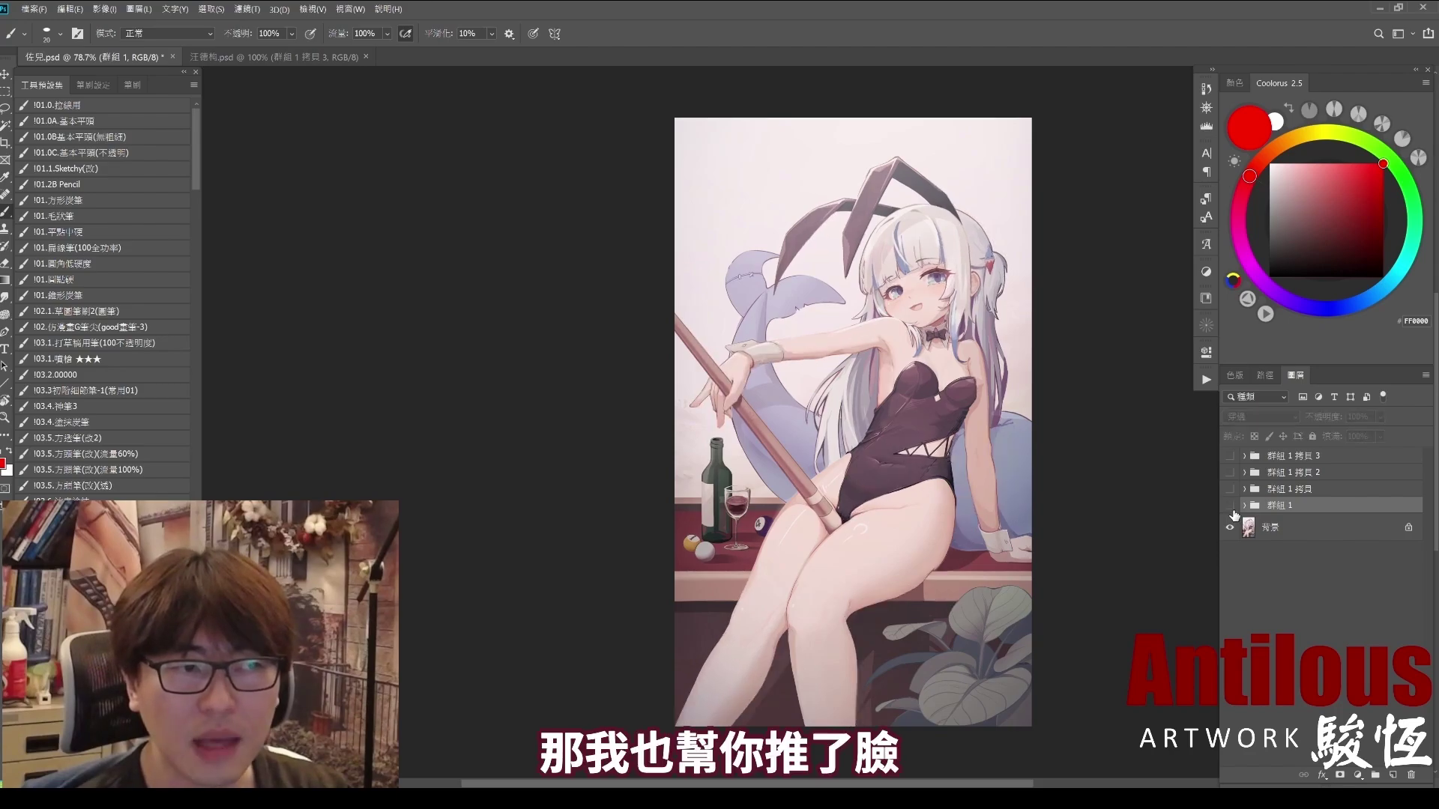
Step: Compare the knees and lower legs up close with 群組 1 shown and hidden
left_click(1230, 507)
left_click_drag(842, 592, 914, 454)
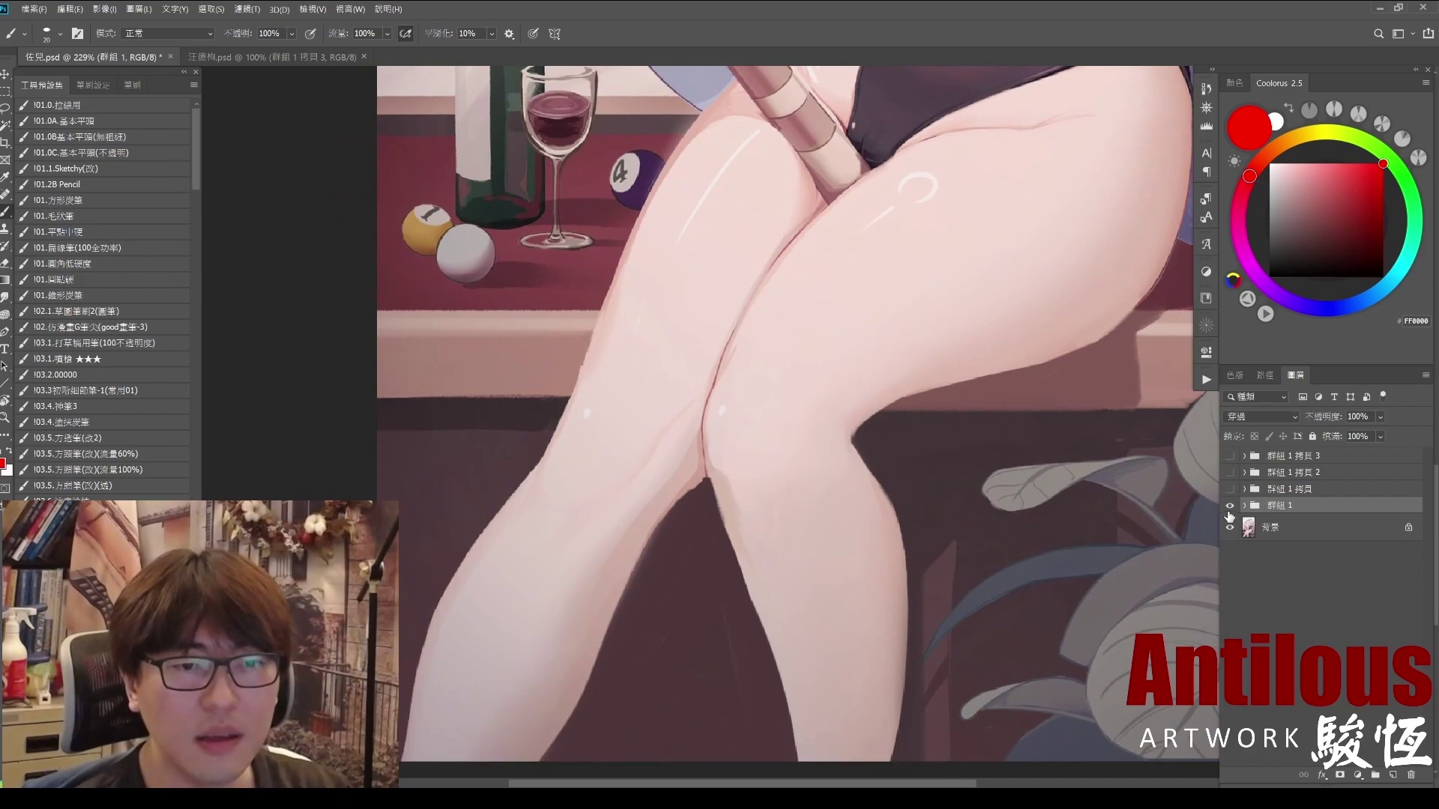
left_click(1230, 507)
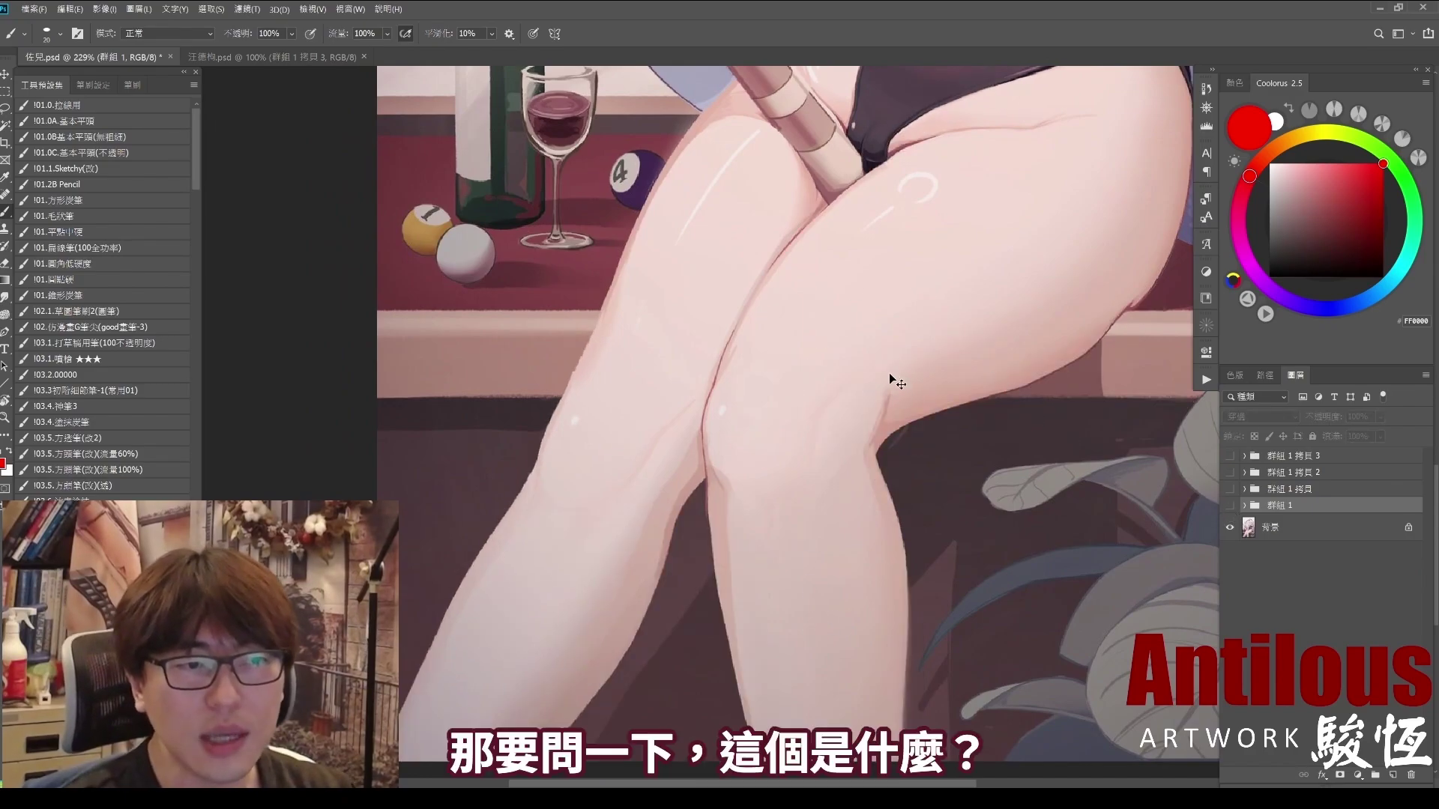
Step: Trace the contour behind the front knee, from thigh into calf, in red and undo the strokes
mouse_move(898, 364)
left_mouse_down()
mouse_move(856, 457)
mouse_move(898, 379)
mouse_move(868, 446)
mouse_move(881, 453)
left_mouse_up()
key("ctrl+z")
key("ctrl+z")
key("ctrl+z")
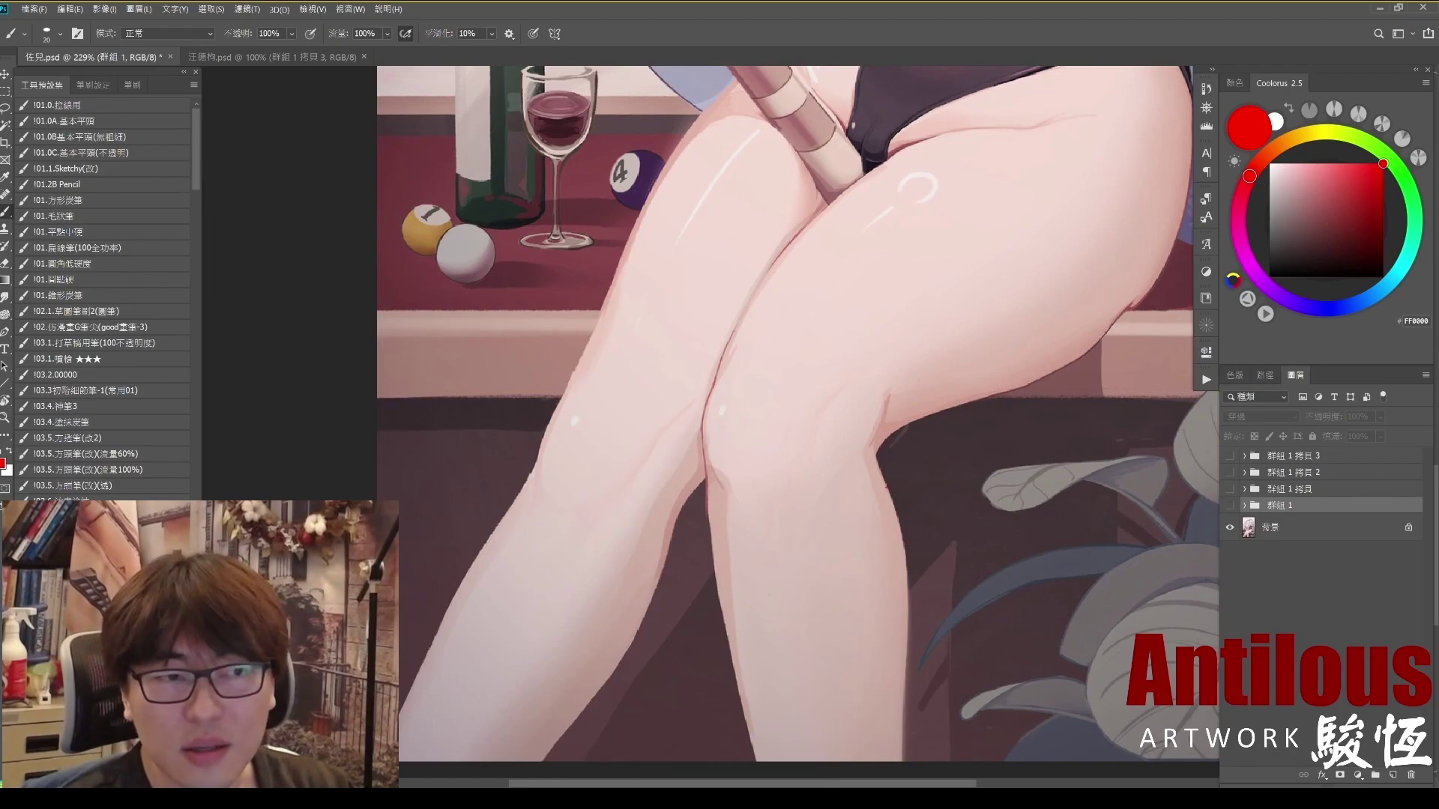
left_click_drag(906, 567, 886, 413)
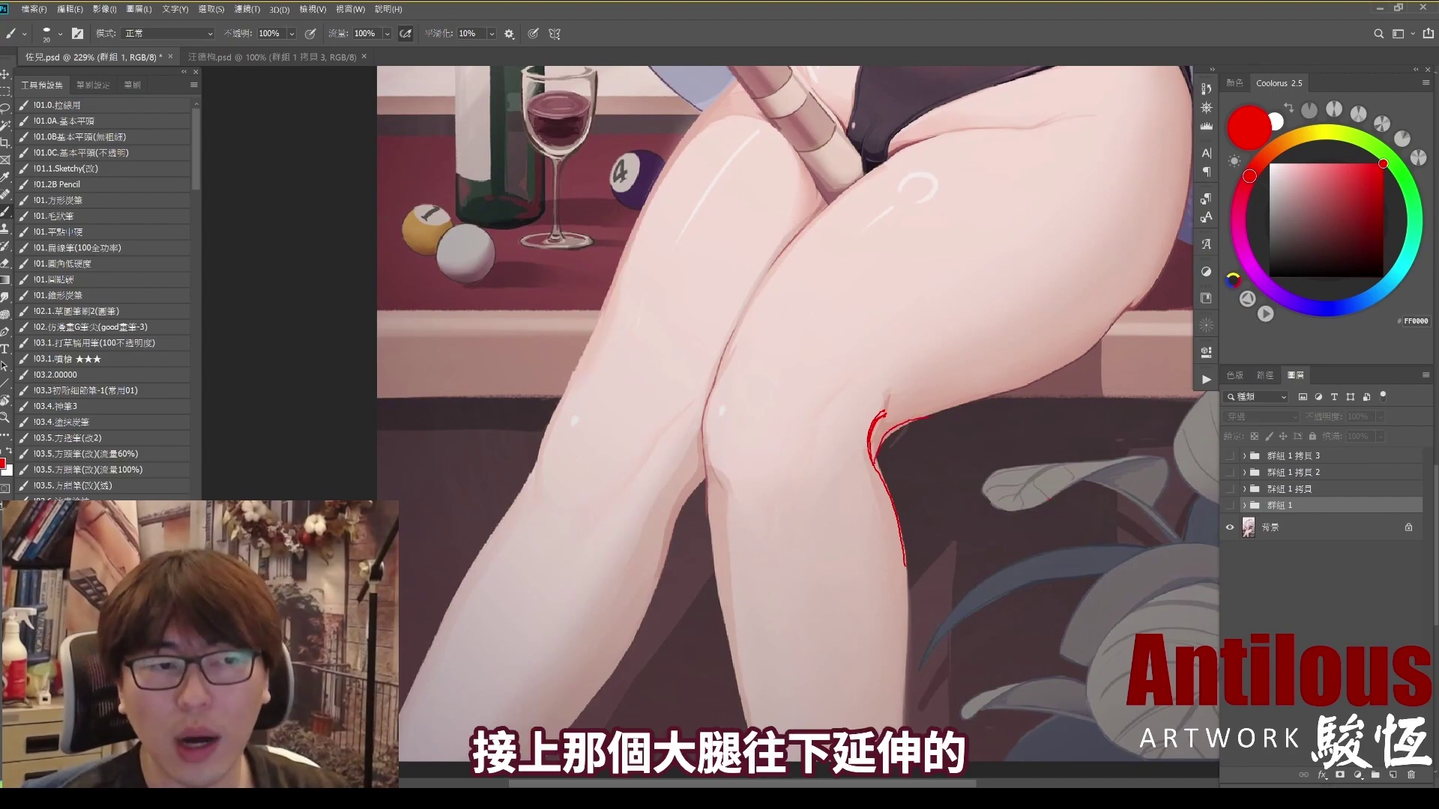
key("ctrl+z")
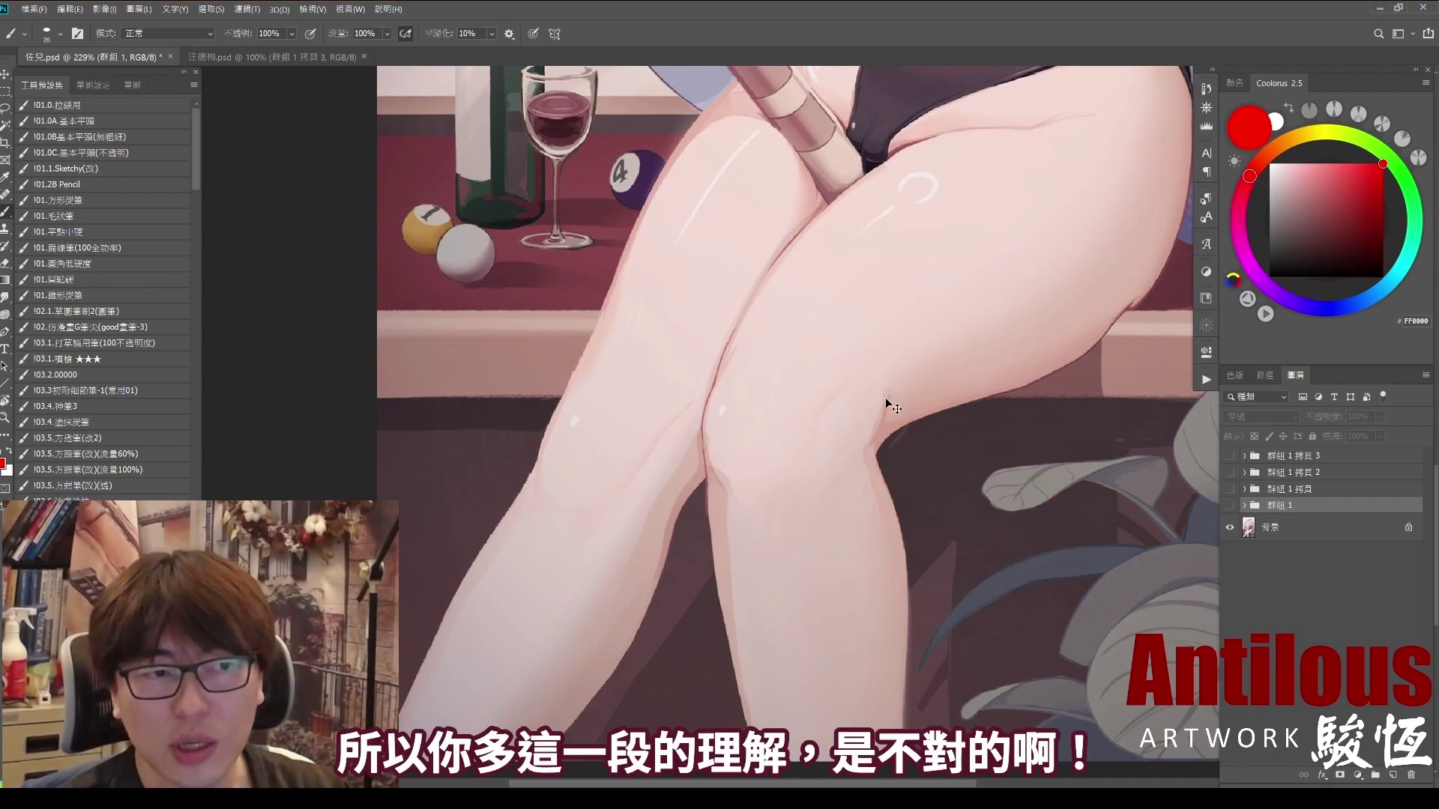
Step: Mark the crease behind the knee and the form turns across the front knee in red, undoing each mark
mouse_move(891, 395)
left_mouse_down()
mouse_move(872, 450)
mouse_move(890, 403)
left_mouse_up()
key("ctrl+z")
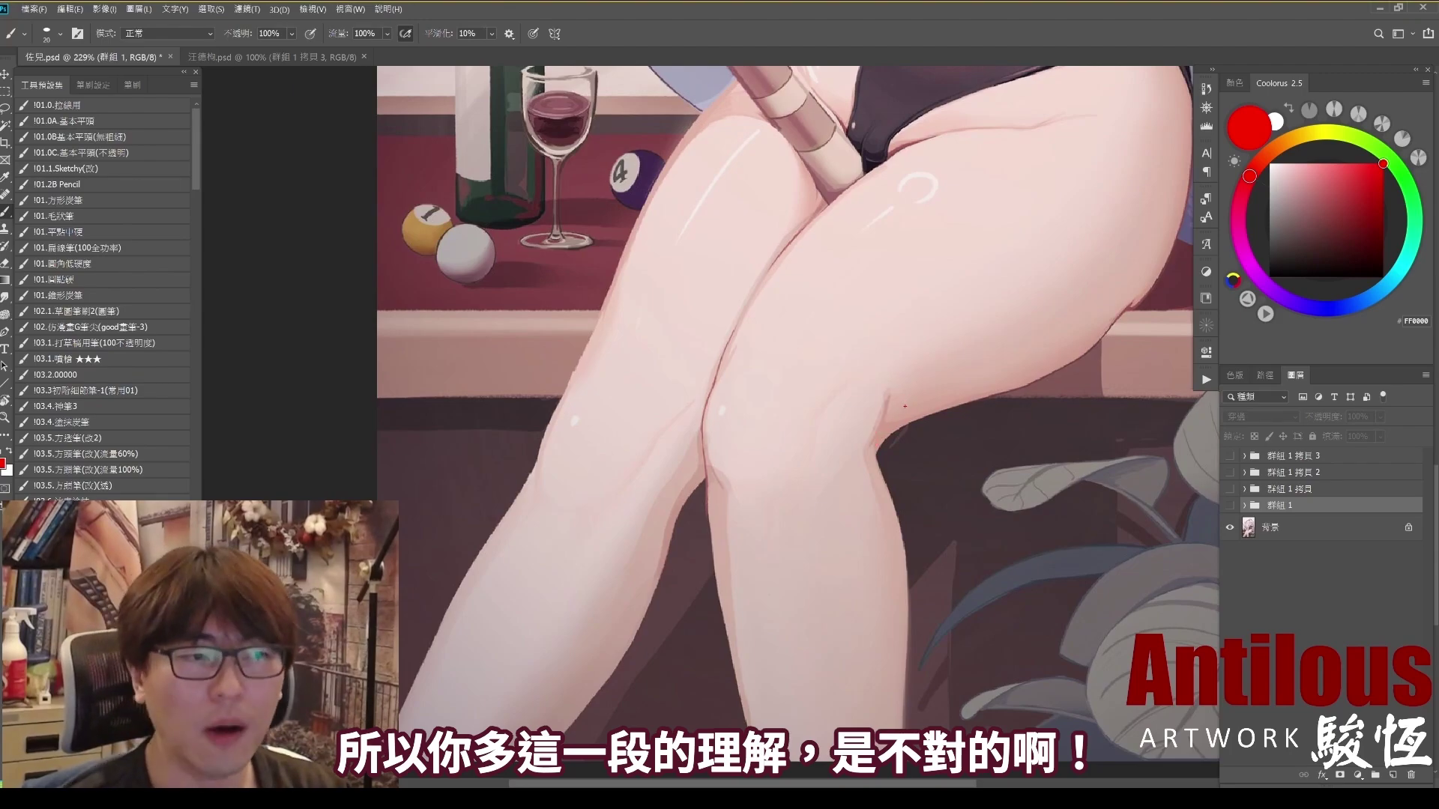
mouse_move(797, 436)
left_mouse_down()
mouse_move(847, 357)
mouse_move(866, 412)
mouse_move(841, 389)
mouse_move(828, 472)
left_mouse_up()
key("ctrl+z")
key("ctrl+z")
left_click_drag(846, 384, 792, 546)
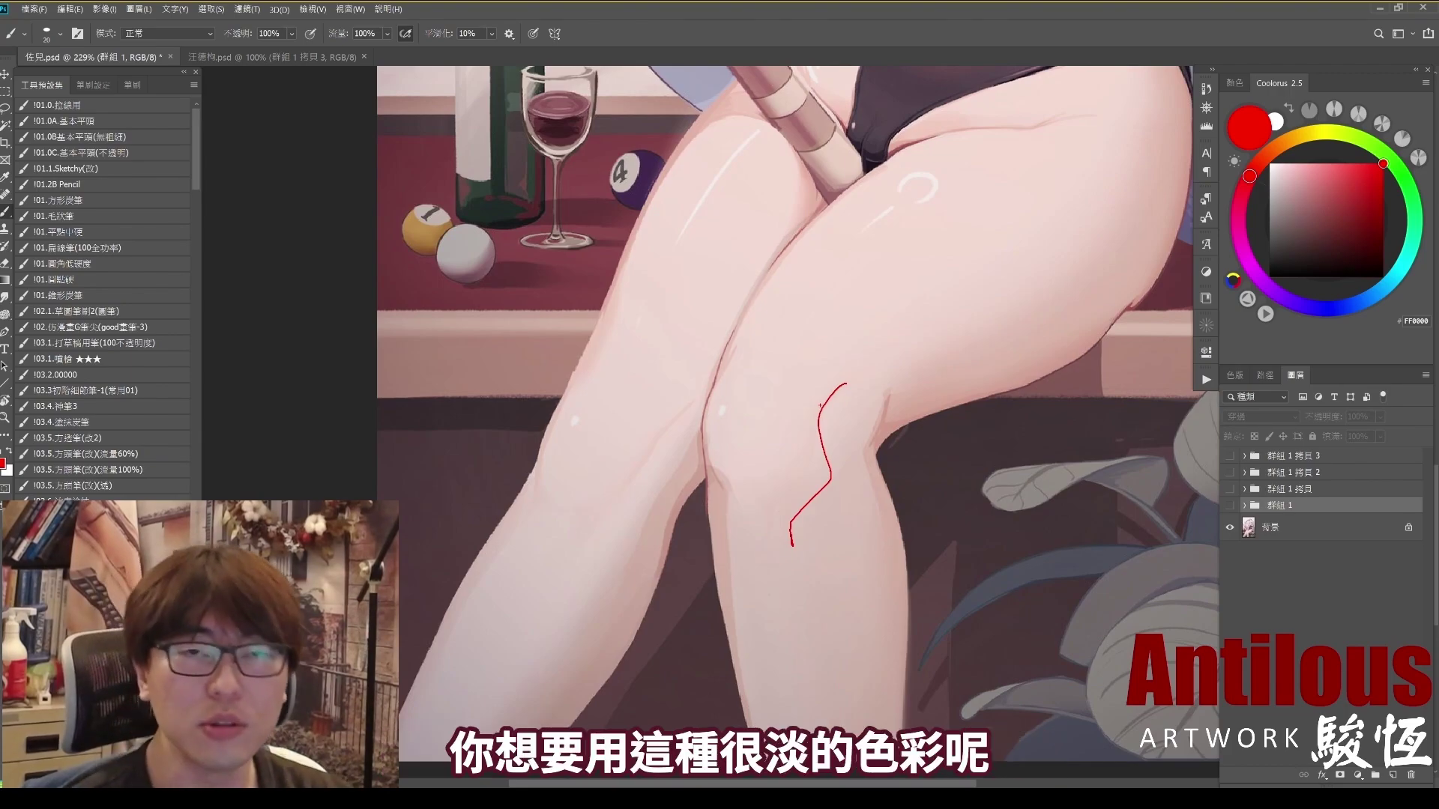
key("ctrl+z")
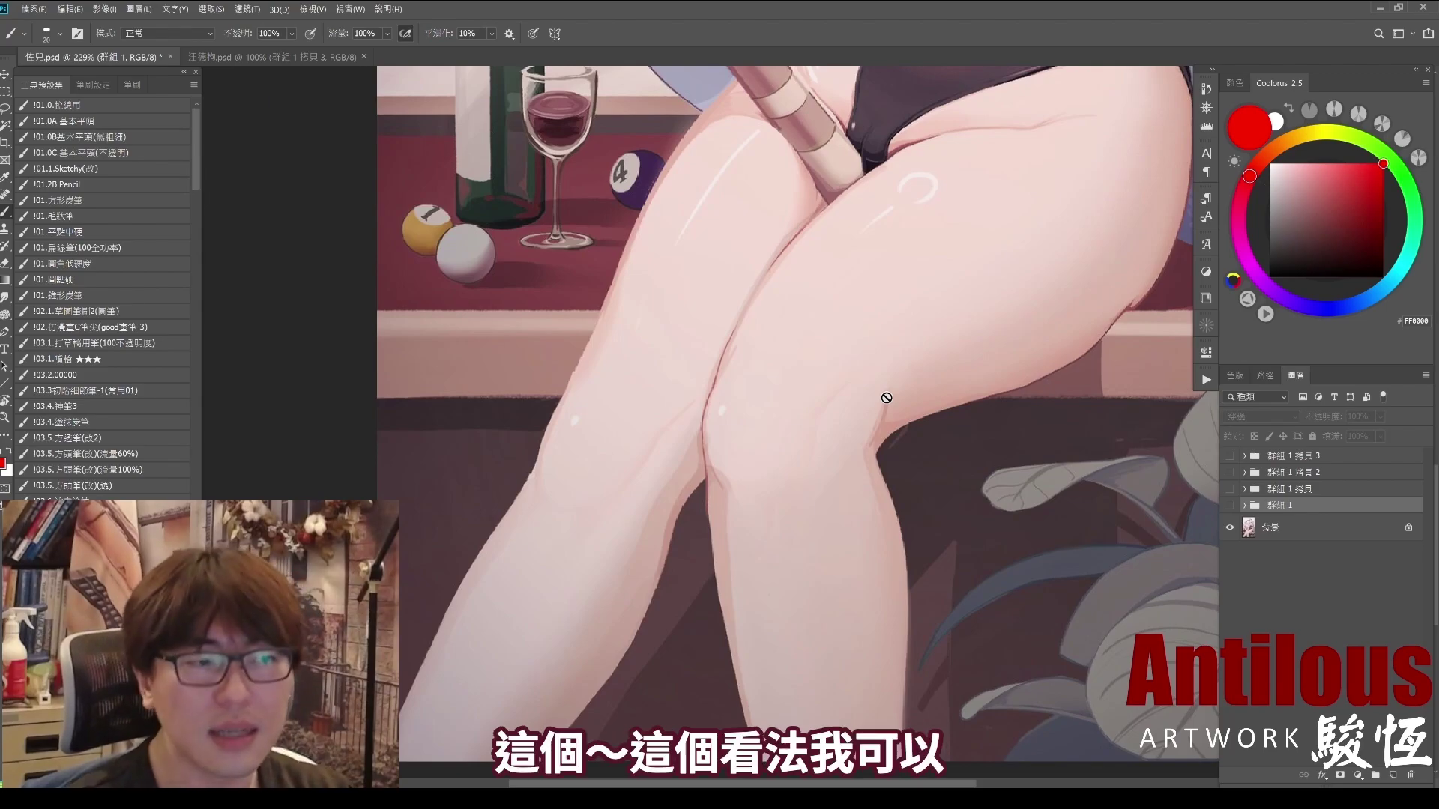
Step: Trace both contours of the front lower leg in red, extending them past the canvas edge, and clear the lines
mouse_move(988, 479)
left_mouse_down()
mouse_move(999, 412)
mouse_move(950, 372)
mouse_move(922, 445)
left_mouse_up()
key("ctrl+2")
mouse_move(756, 232)
left_mouse_down()
mouse_move(884, 622)
mouse_move(758, 225)
left_mouse_up()
key("ctrl+z")
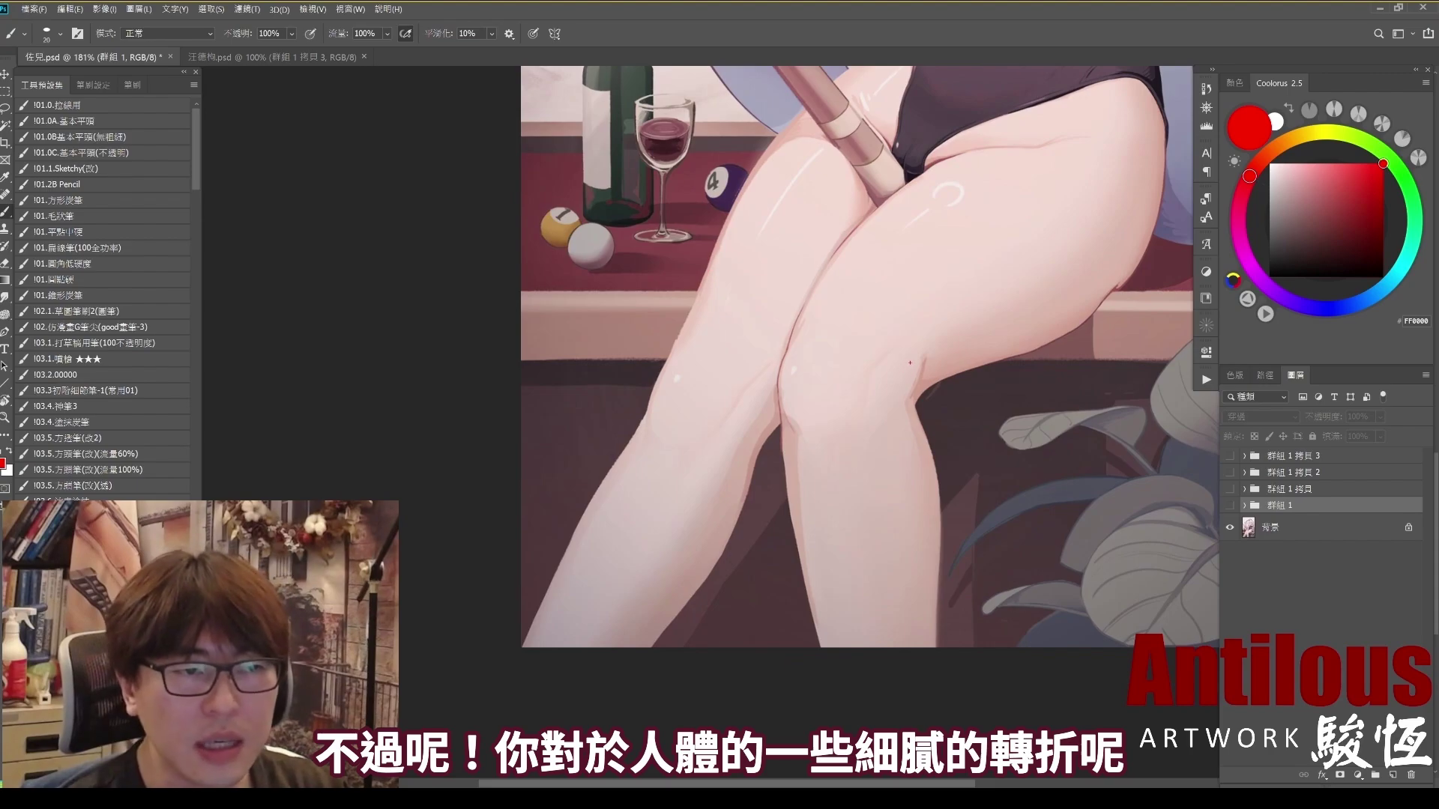
left_click_drag(910, 363, 907, 417)
left_click_drag(946, 480, 930, 682)
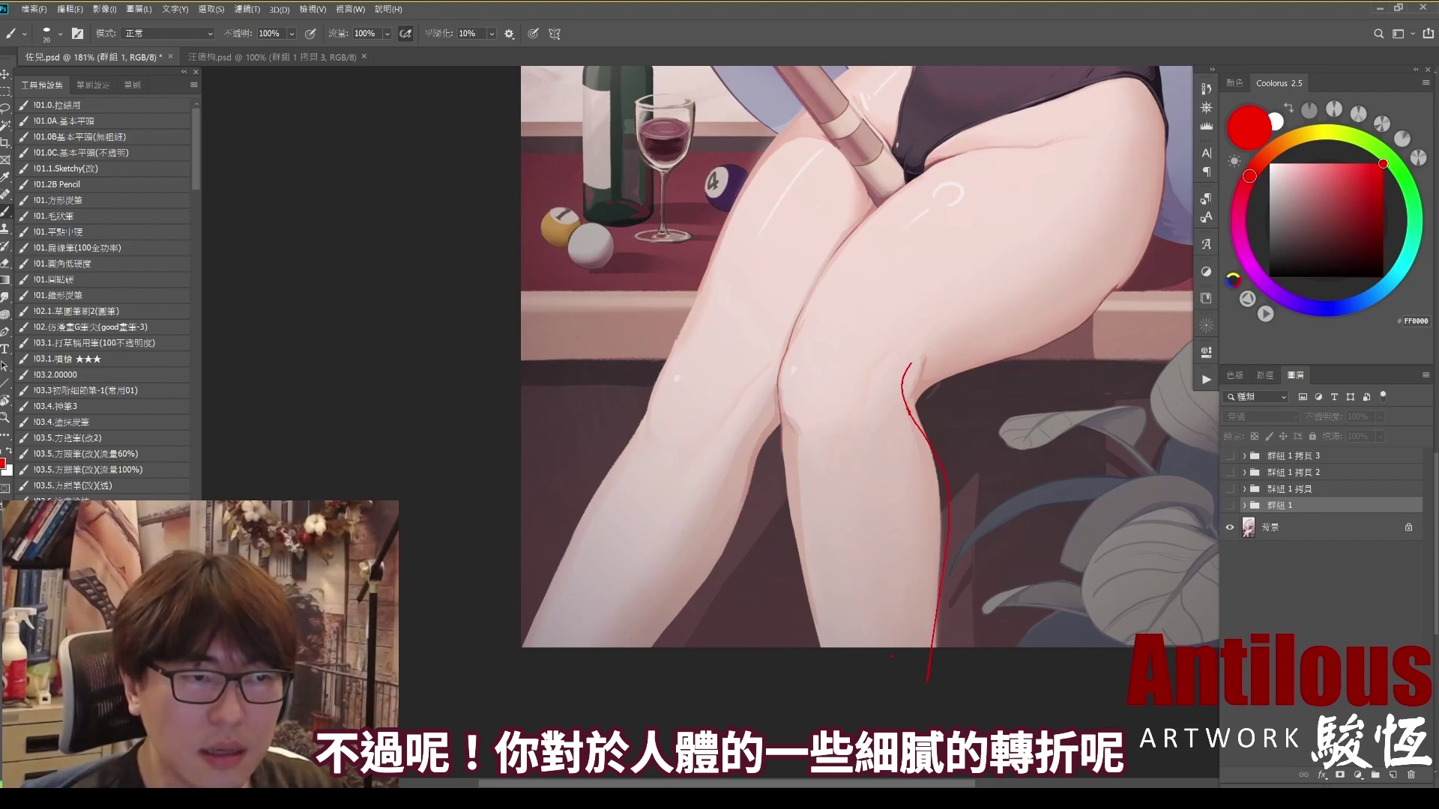
mouse_move(781, 404)
left_mouse_down()
mouse_move(811, 495)
mouse_move(822, 703)
left_mouse_up()
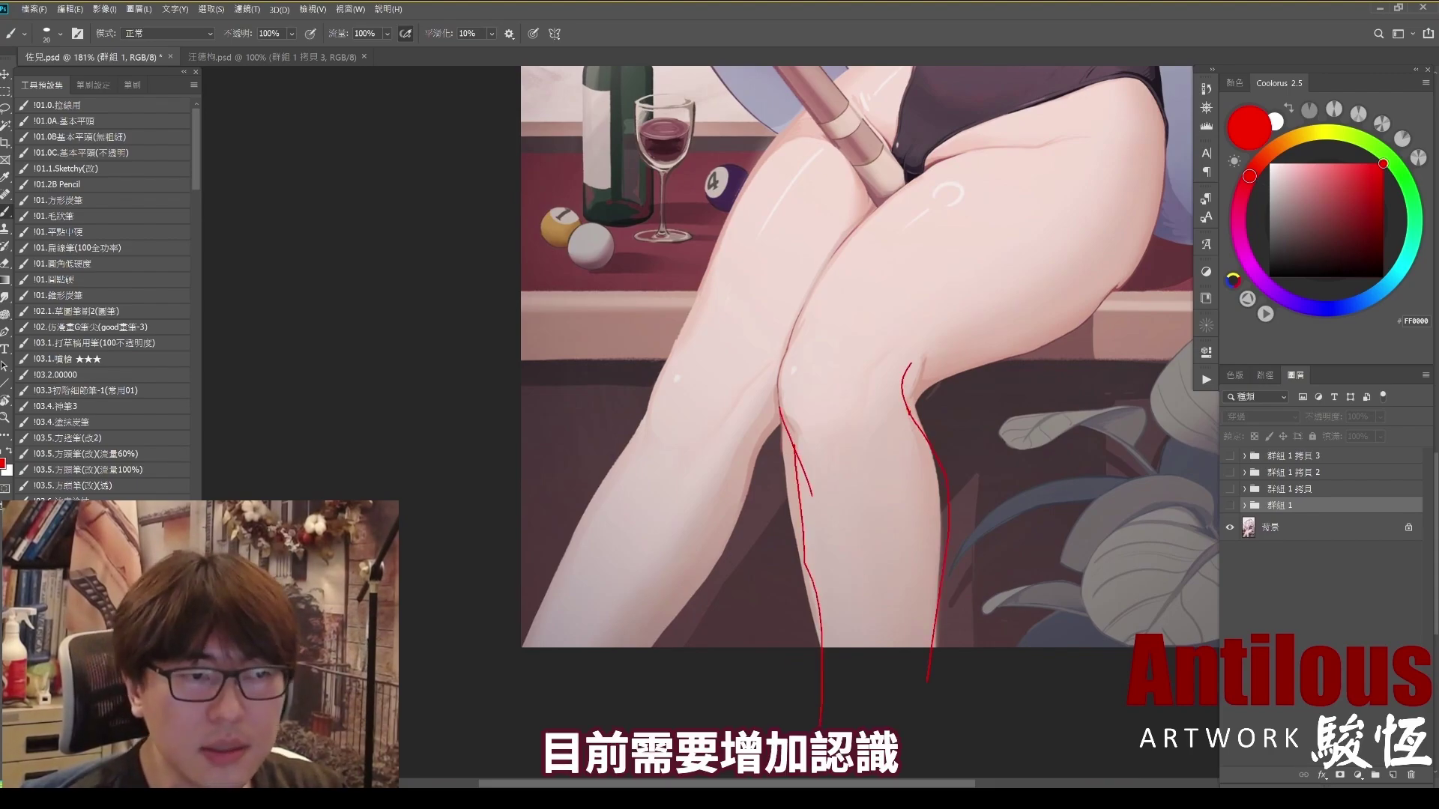
key("Escape")
Step: Toggle 群組 1 repeatedly to compare the corrected calf and knee shapes with the original legs
left_click(1230, 506)
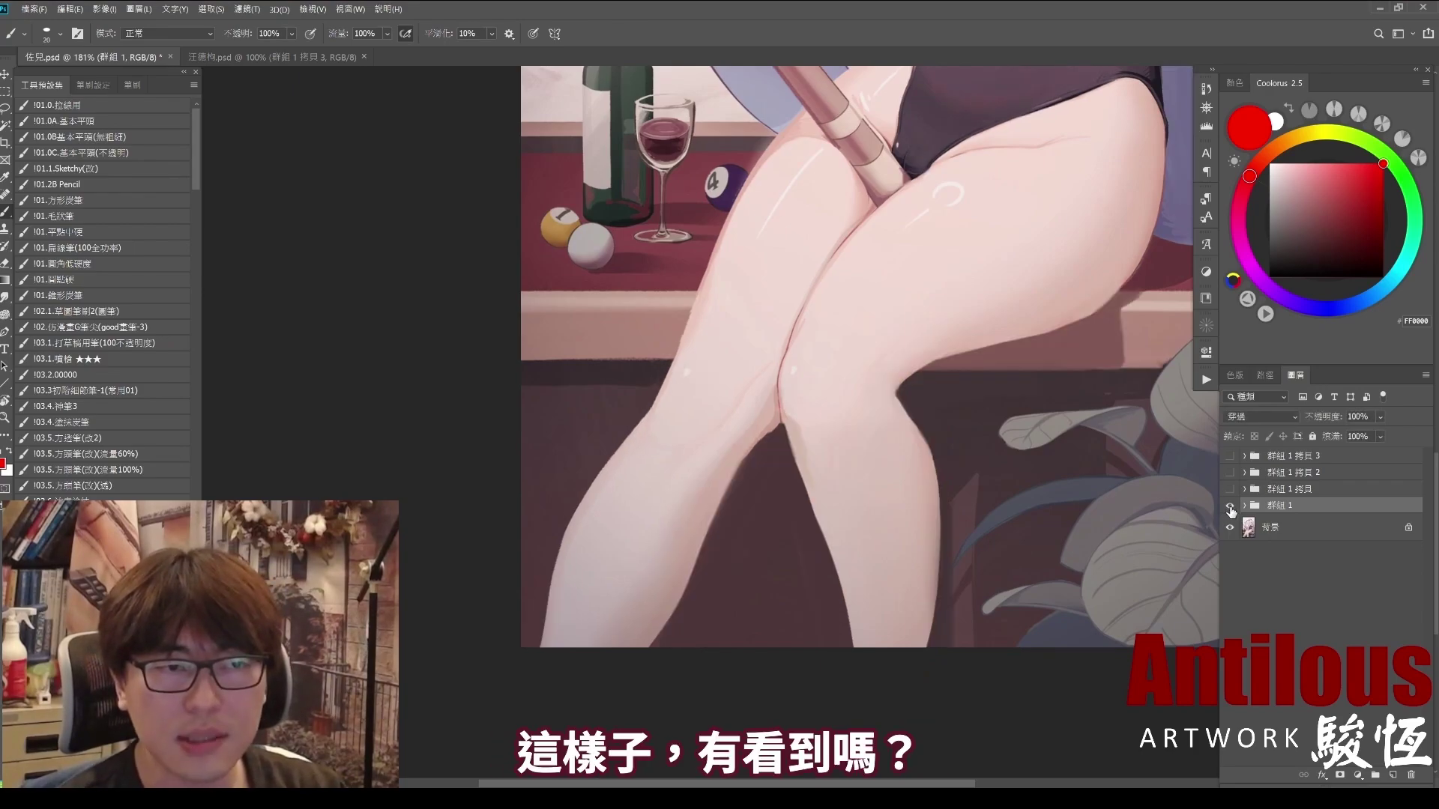
left_click(1230, 507)
left_click(1230, 507)
left_click(1230, 507)
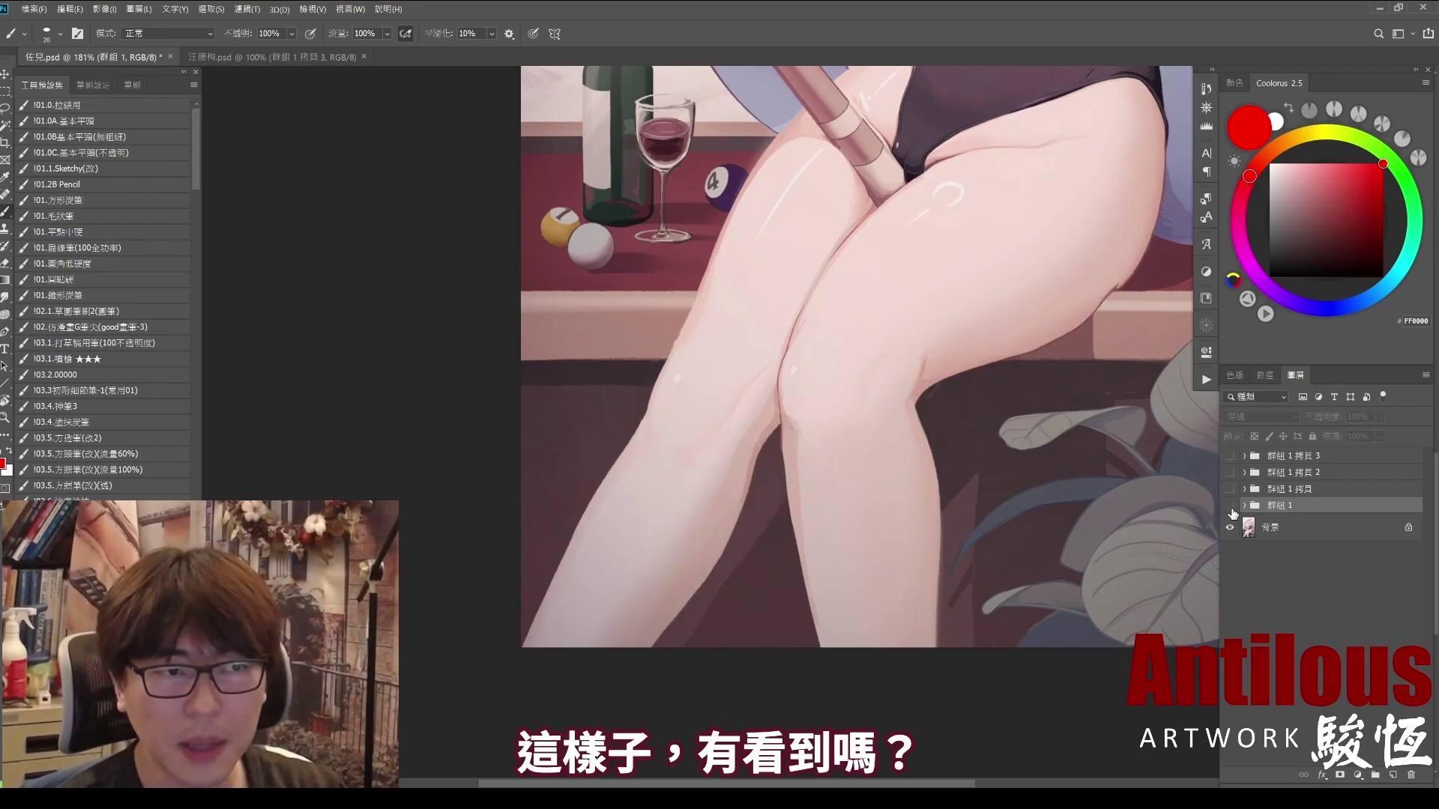
left_click(1230, 507)
left_click(1230, 507)
Step: Sketch both contours of the forward-extended leg in red, angling the lower leg slightly inward, and clear the sketch
left_click_drag(919, 455, 960, 496)
key("ctrl+1")
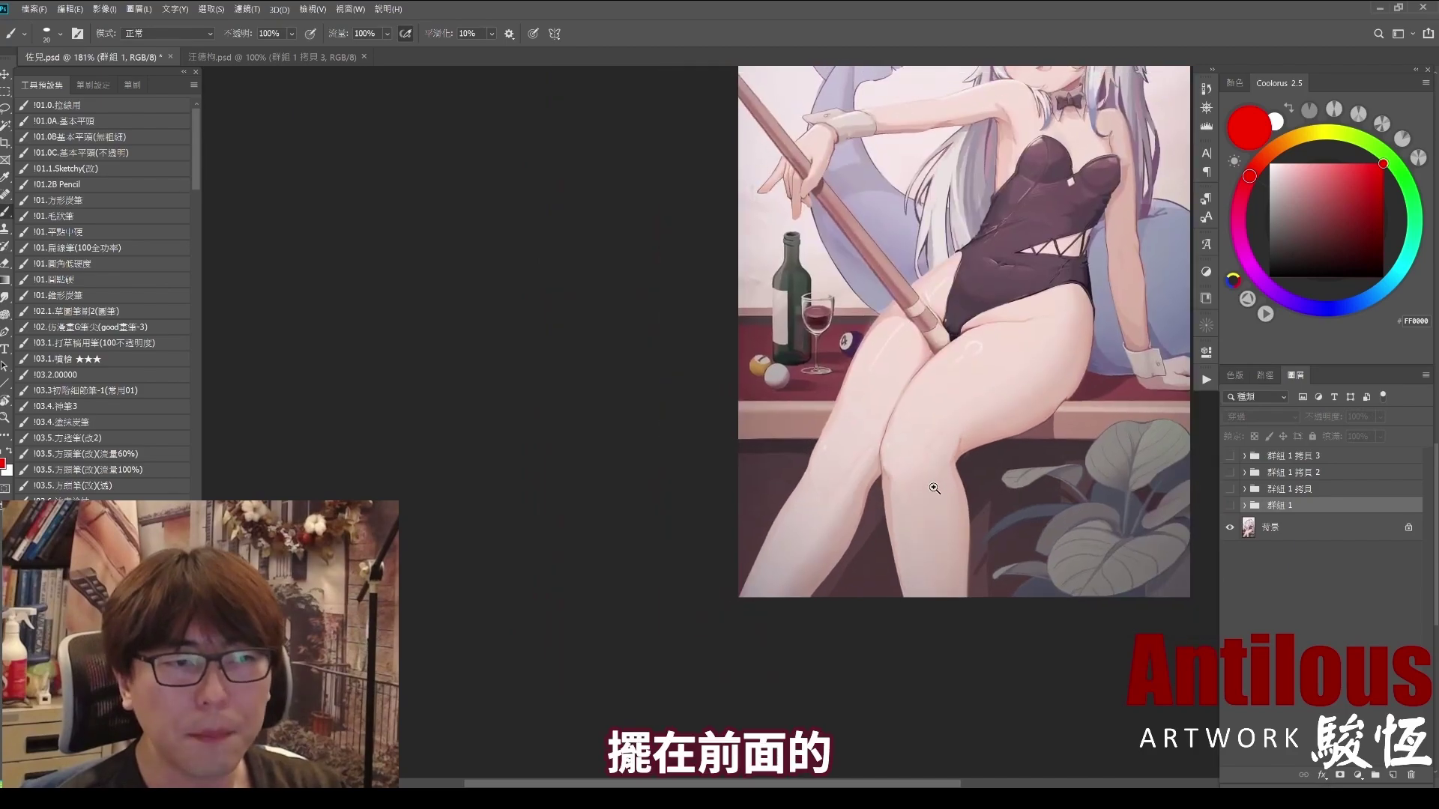
mouse_move(779, 588)
left_mouse_down()
mouse_move(764, 361)
mouse_move(774, 602)
left_mouse_up()
key("ctrl+z")
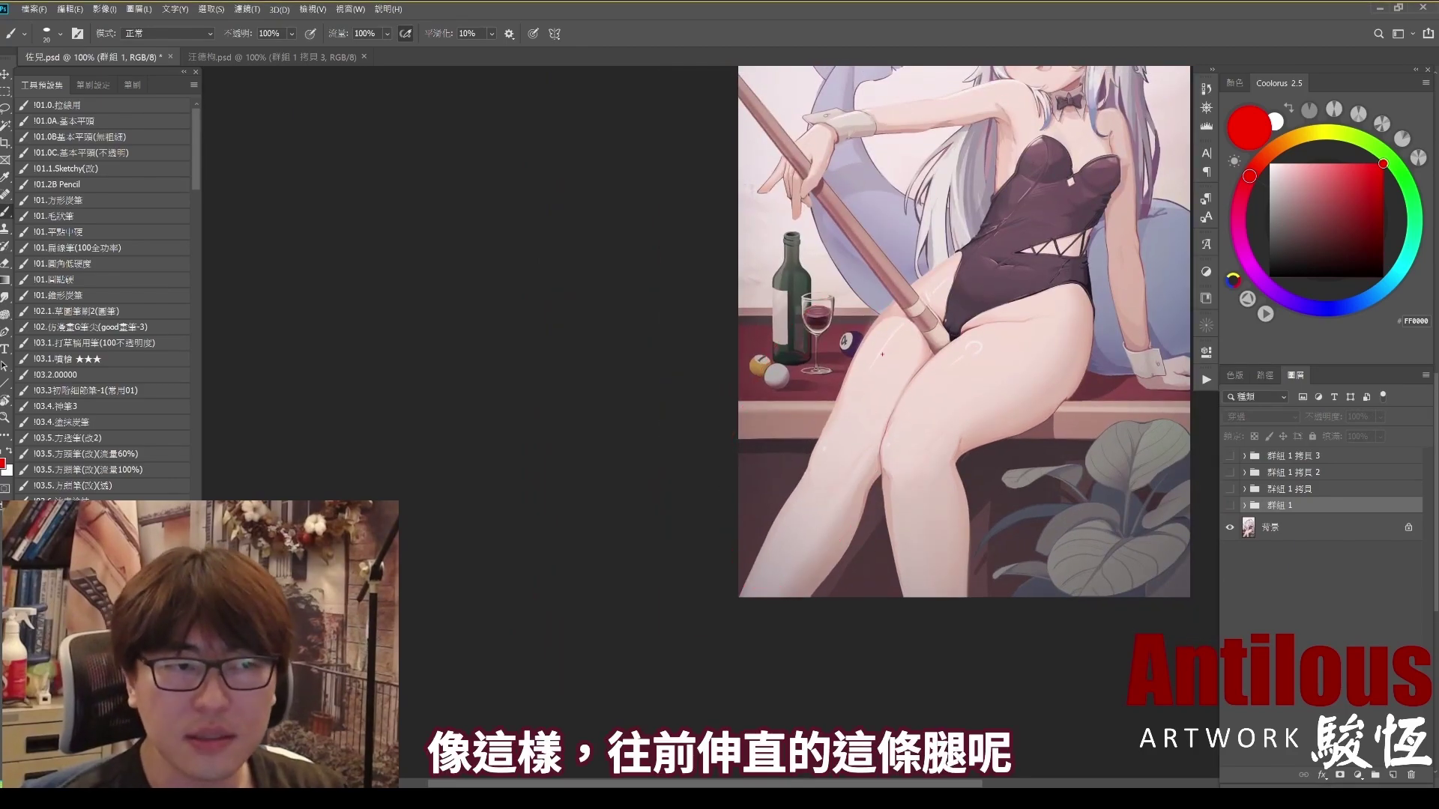
mouse_move(903, 327)
left_mouse_down()
mouse_move(795, 536)
mouse_move(905, 309)
mouse_move(780, 473)
mouse_move(742, 564)
left_mouse_up()
key("ctrl+z")
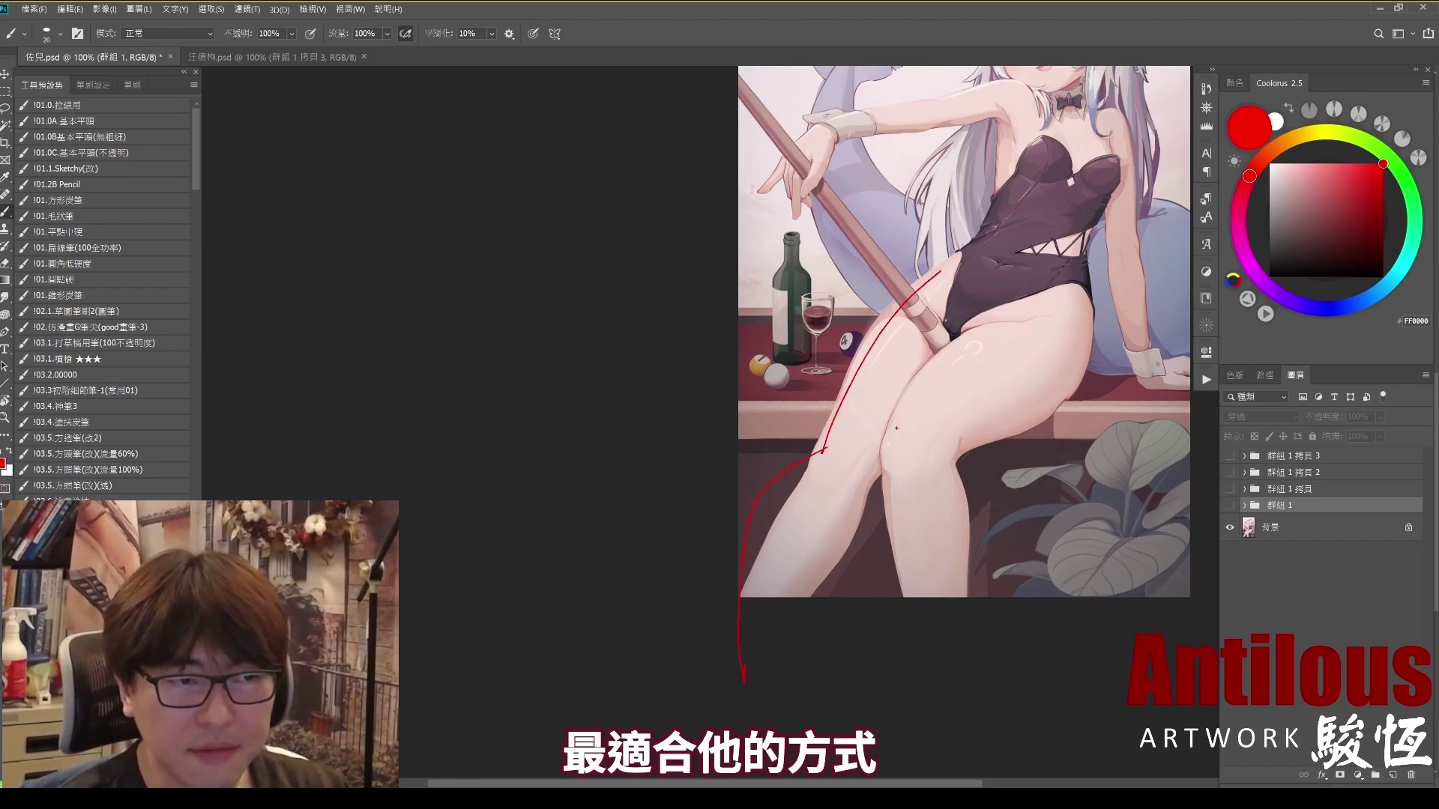
mouse_move(917, 404)
left_mouse_down()
mouse_move(862, 477)
mouse_move(753, 697)
left_mouse_up()
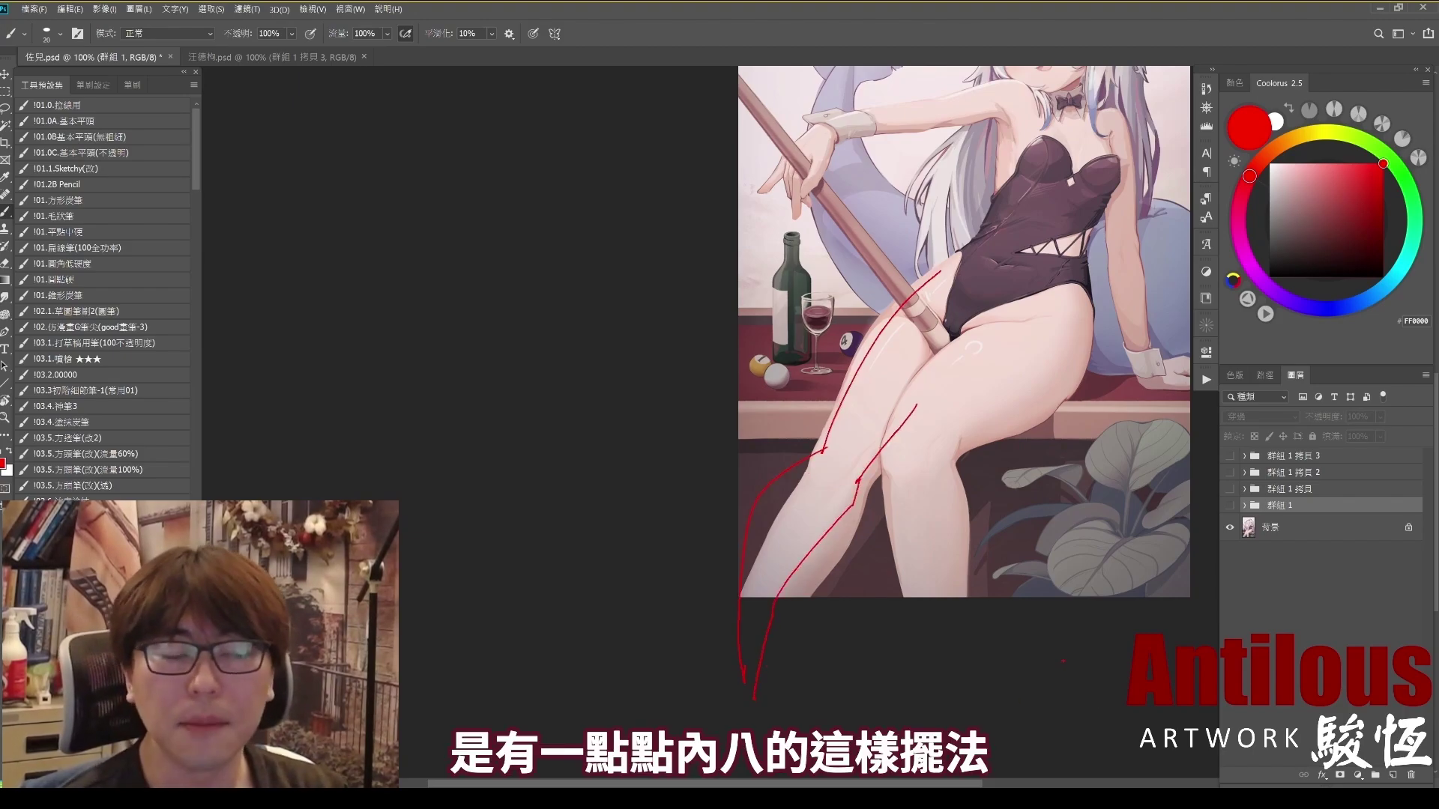
key("ctrl+z")
key("ctrl+z")
key("ctrl+z")
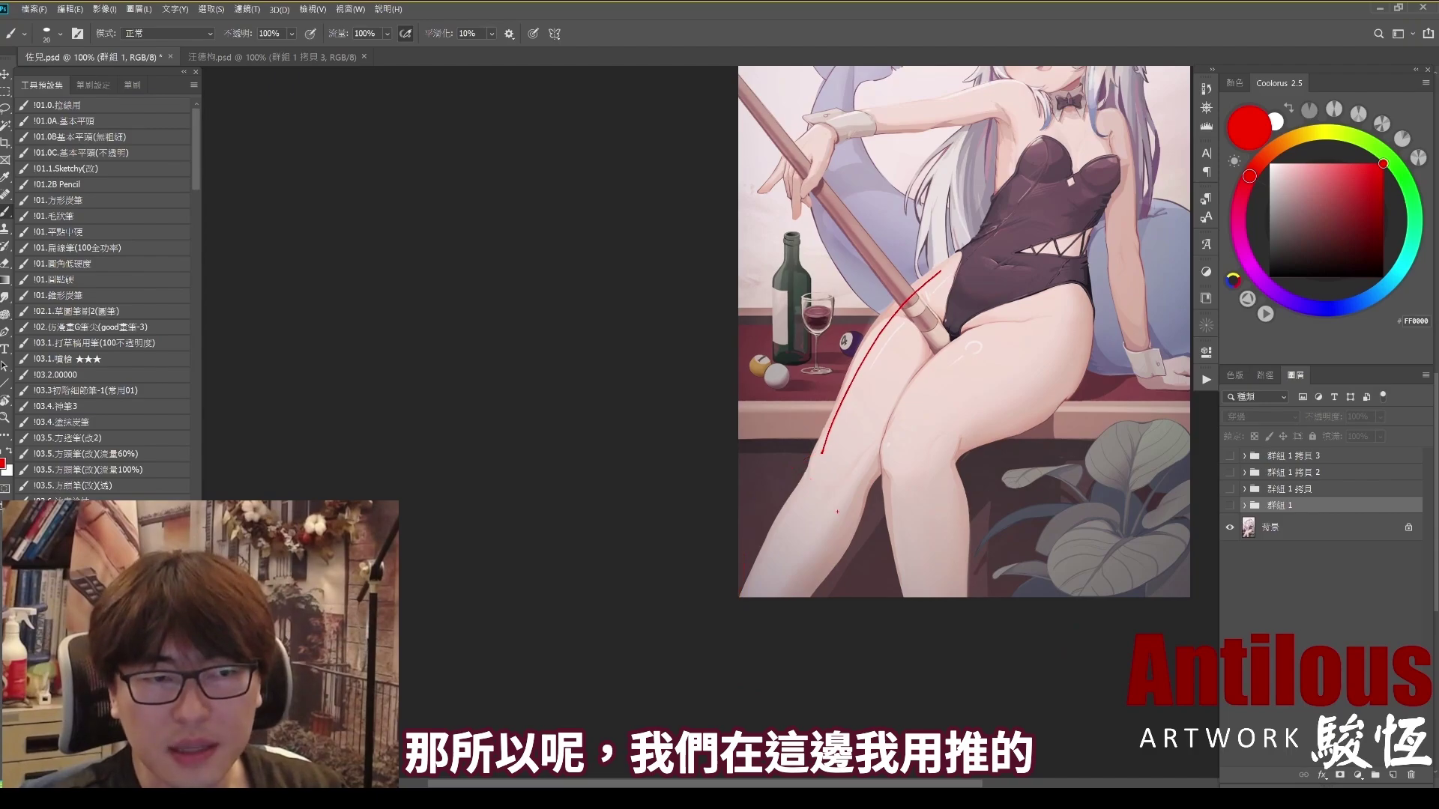
key("Escape")
Step: Show 群組 1 and mark the calf's outward push and the knee's inward dip with red arrows, undoing each mark
left_click(1230, 506)
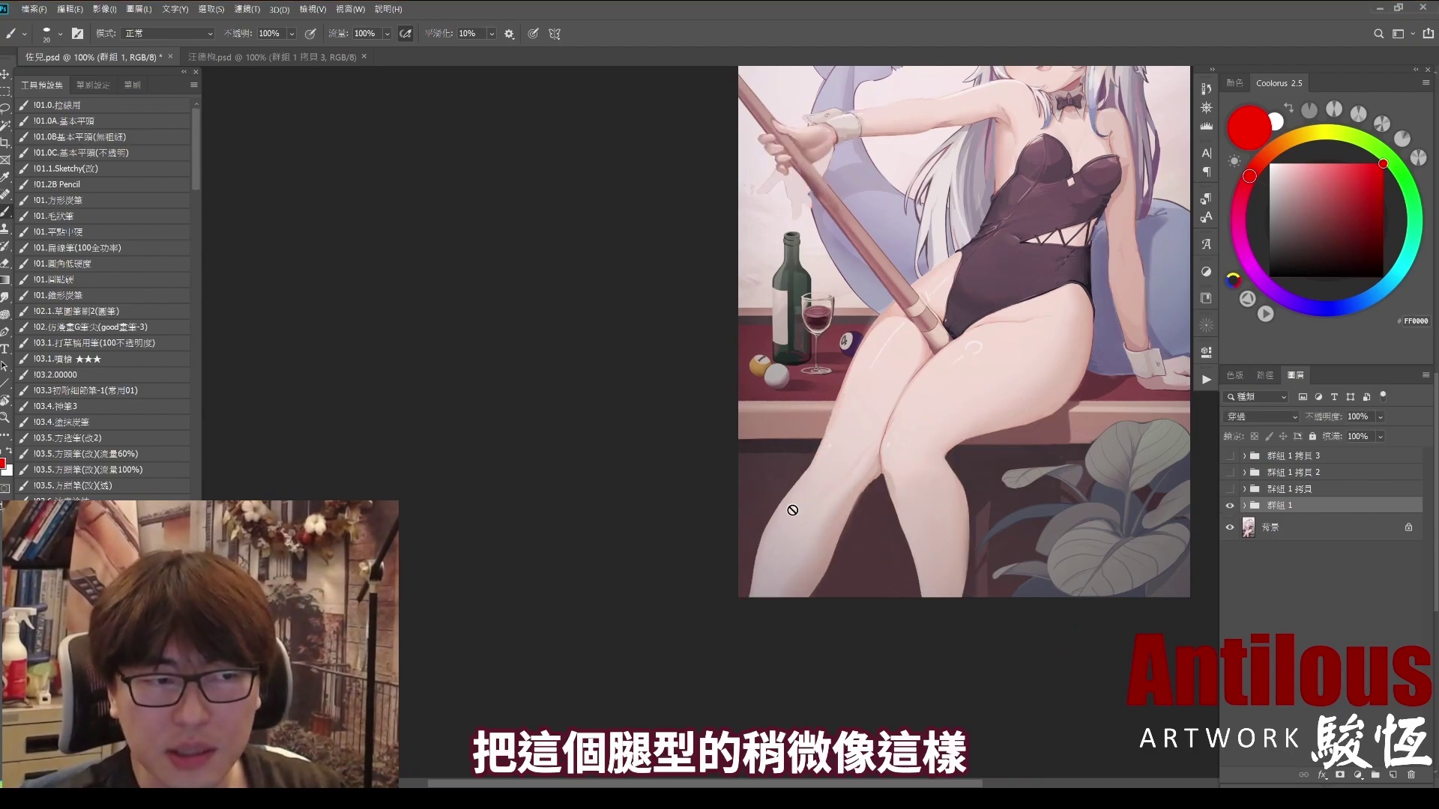
mouse_move(798, 506)
left_mouse_down()
mouse_move(774, 562)
mouse_move(790, 578)
left_mouse_up()
key("ctrl+z")
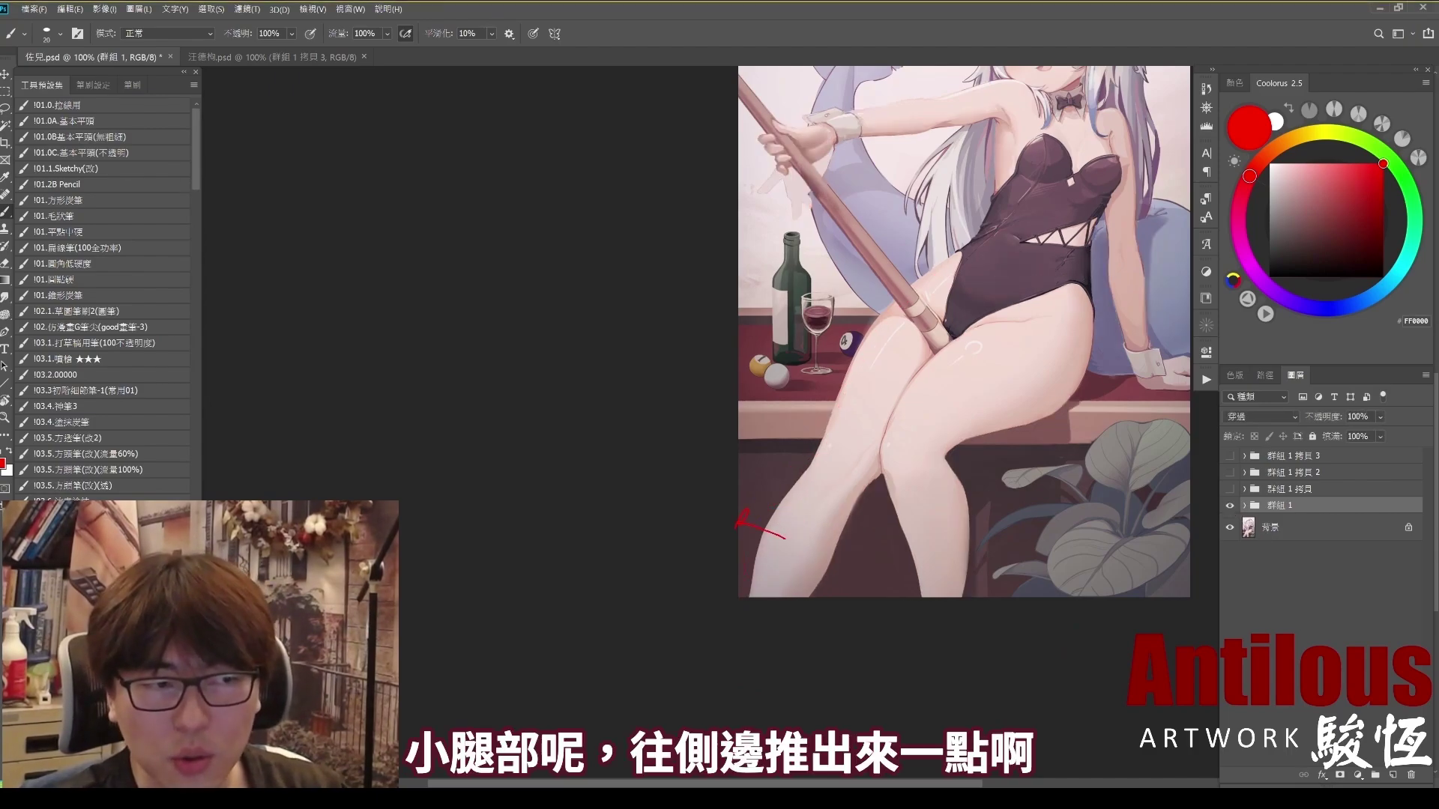
key("ctrl+z")
left_click_drag(785, 447, 825, 477)
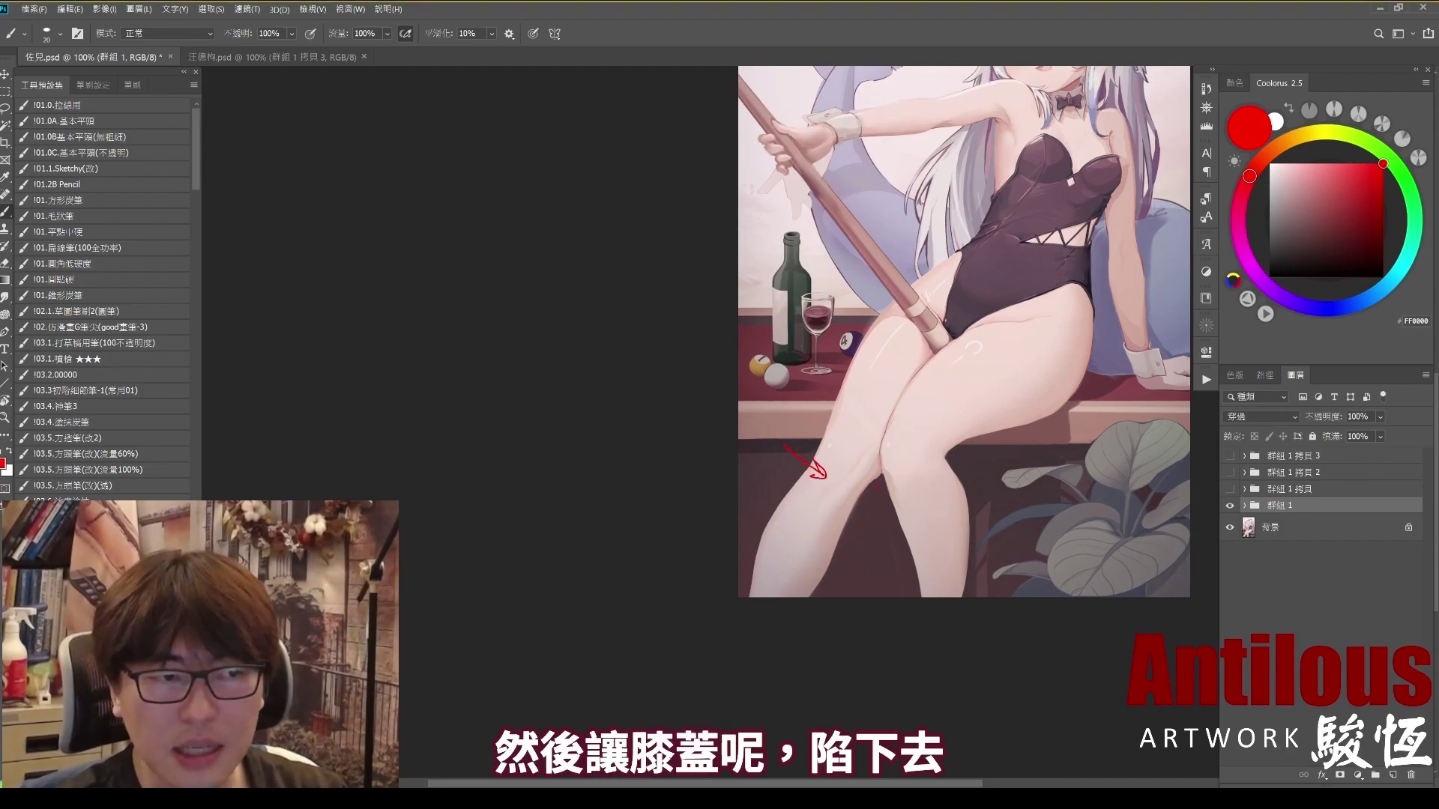
key("ctrl+z")
key("ctrl+z")
Step: Toggle 群組 1 to compare the original leg pose with the corrected one
left_click(1231, 506)
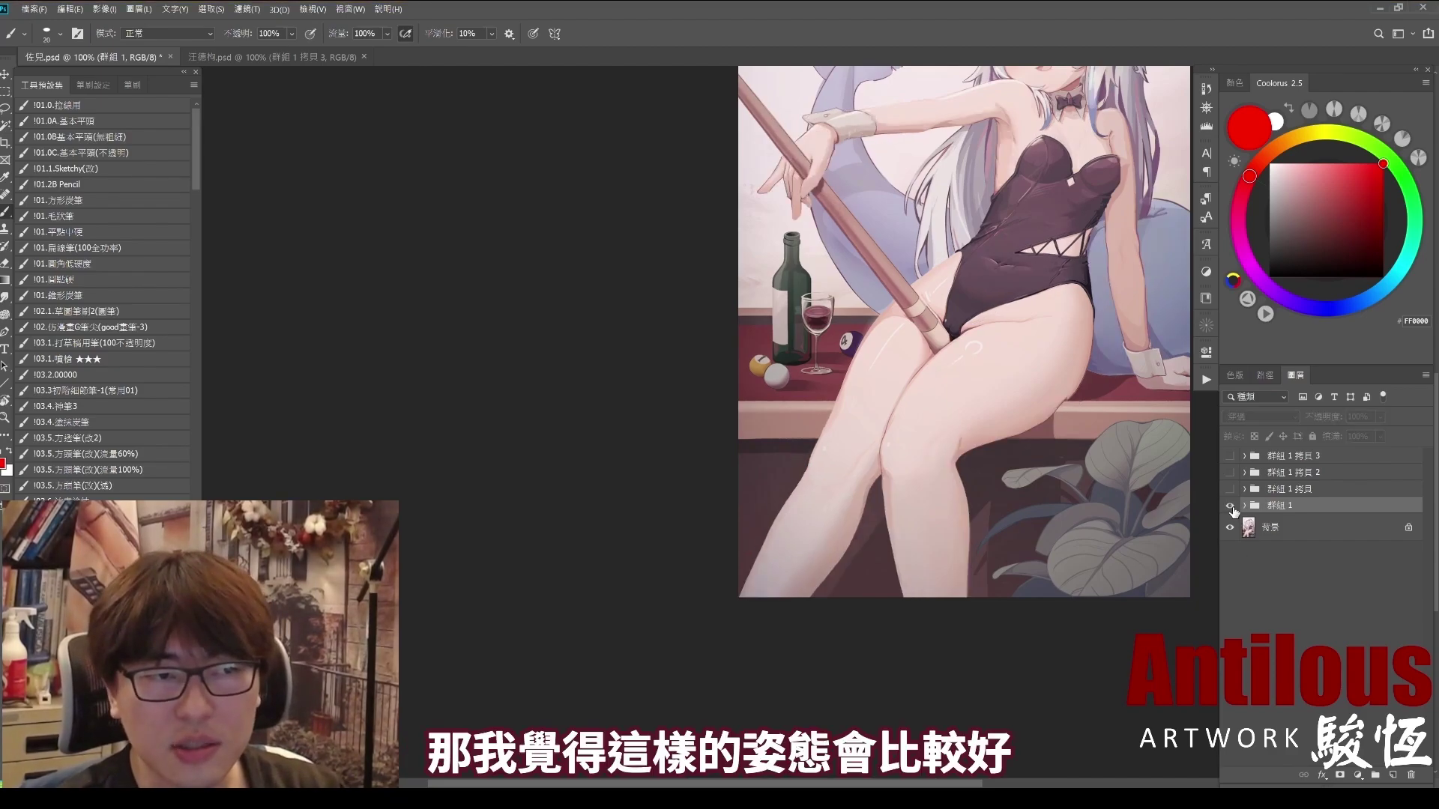
left_click(1231, 507)
left_click(1231, 508)
Step: Circle the navel crease on the bodysuit and mark the spot above the laced cutout's tip in red, undoing each mark
left_click_drag(1157, 423, 956, 648)
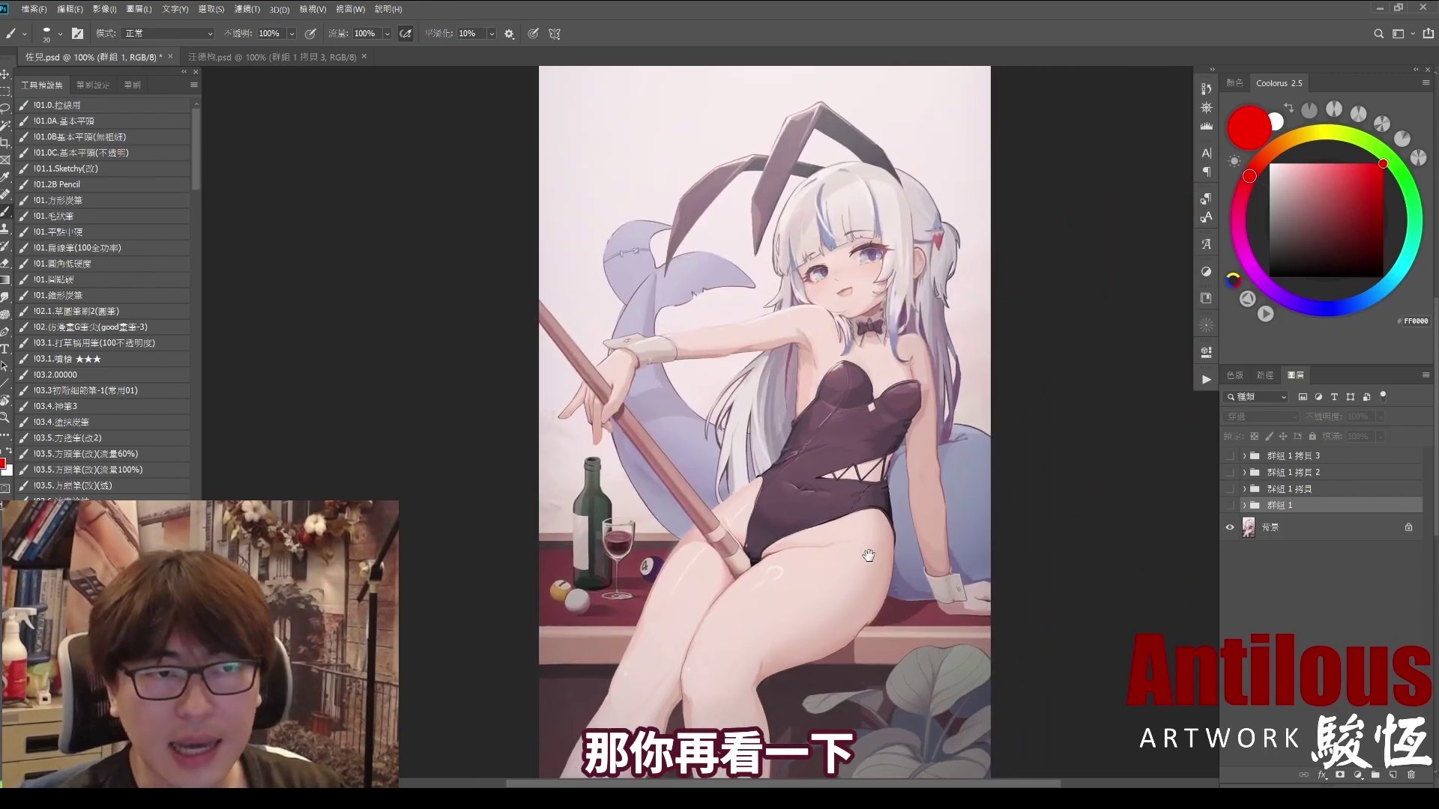
left_click_drag(840, 465, 883, 479)
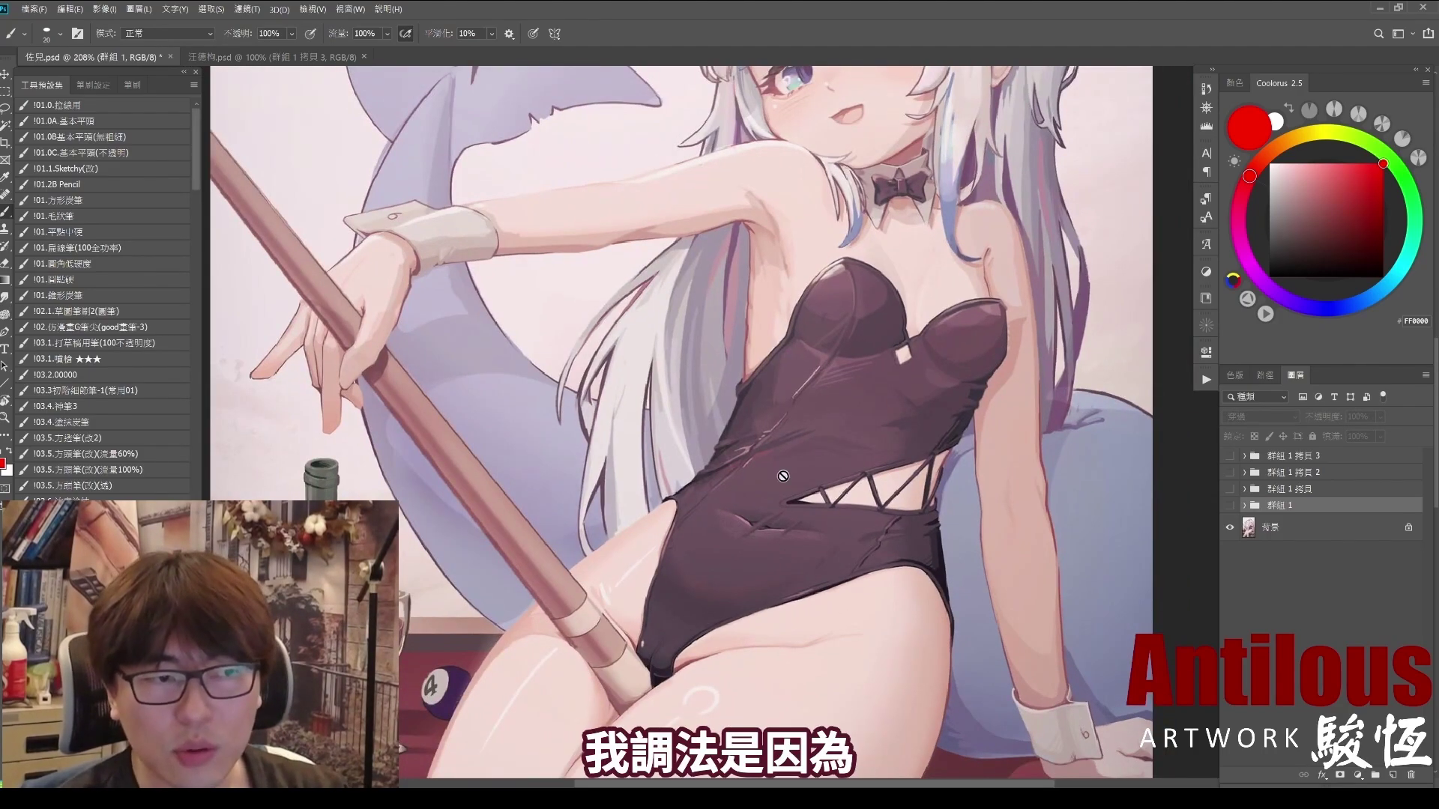
mouse_move(760, 556)
left_mouse_down()
mouse_move(705, 528)
mouse_move(802, 536)
mouse_move(765, 552)
mouse_move(780, 513)
left_mouse_up()
key("ctrl+z")
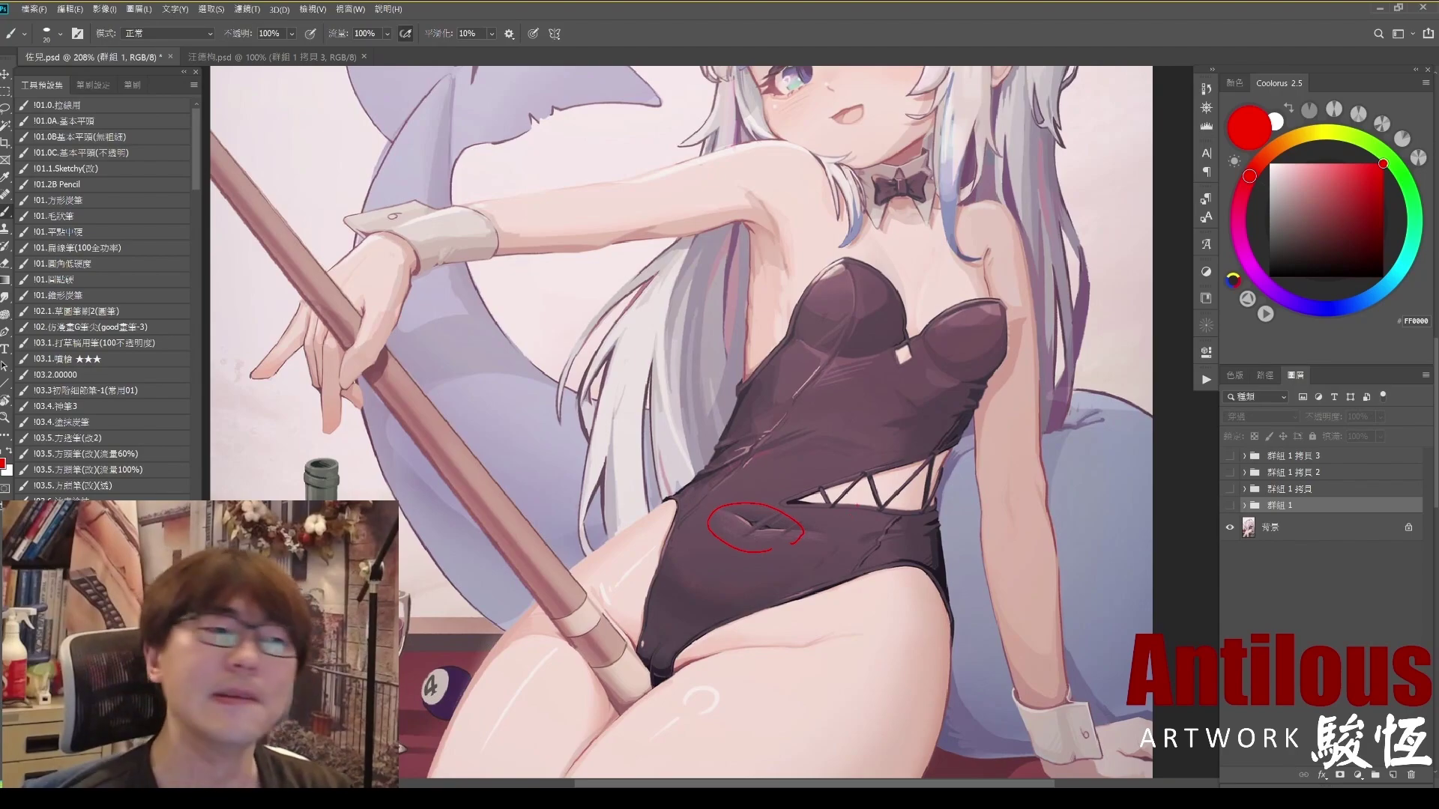
key("ctrl+z")
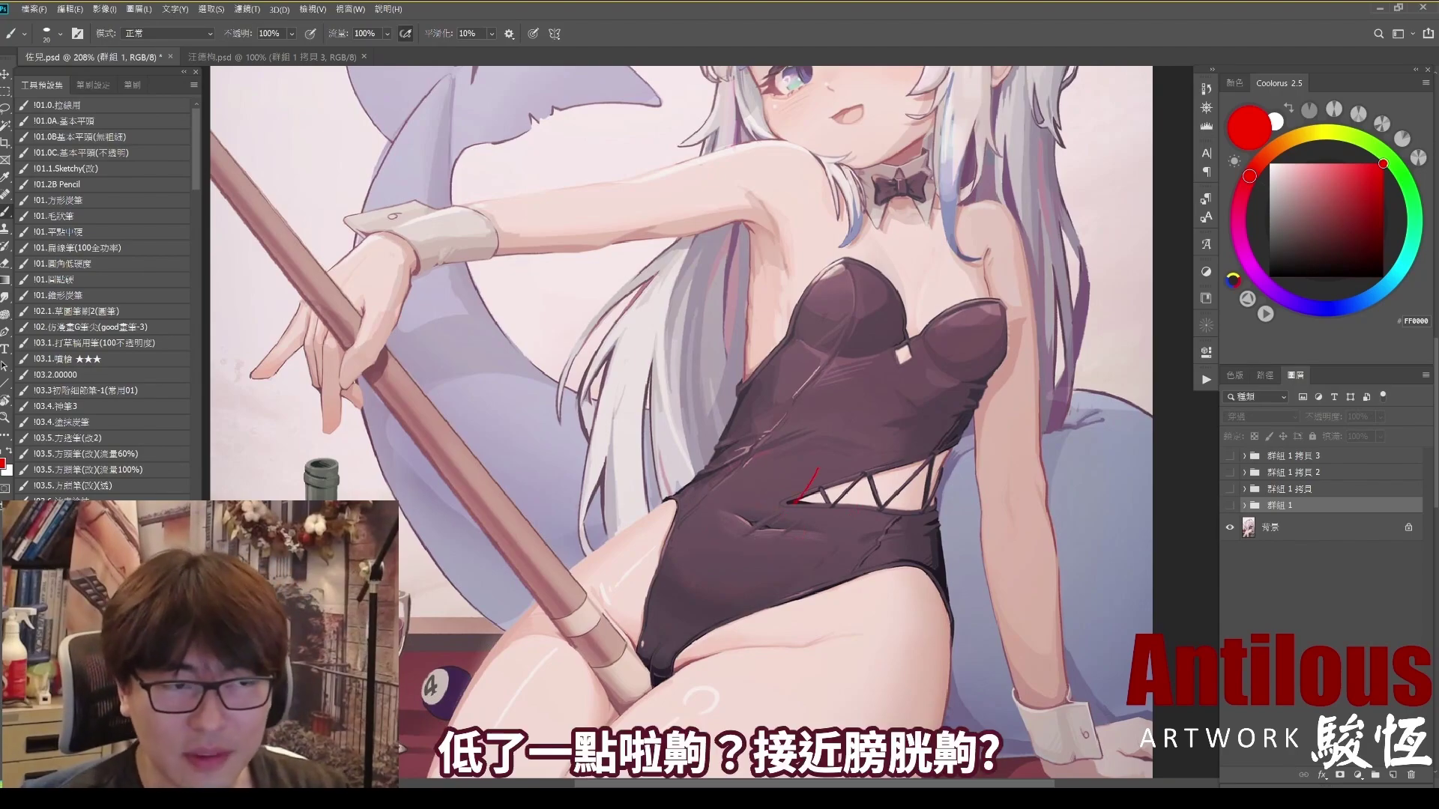
key("ctrl+z")
left_click_drag(825, 460, 814, 481)
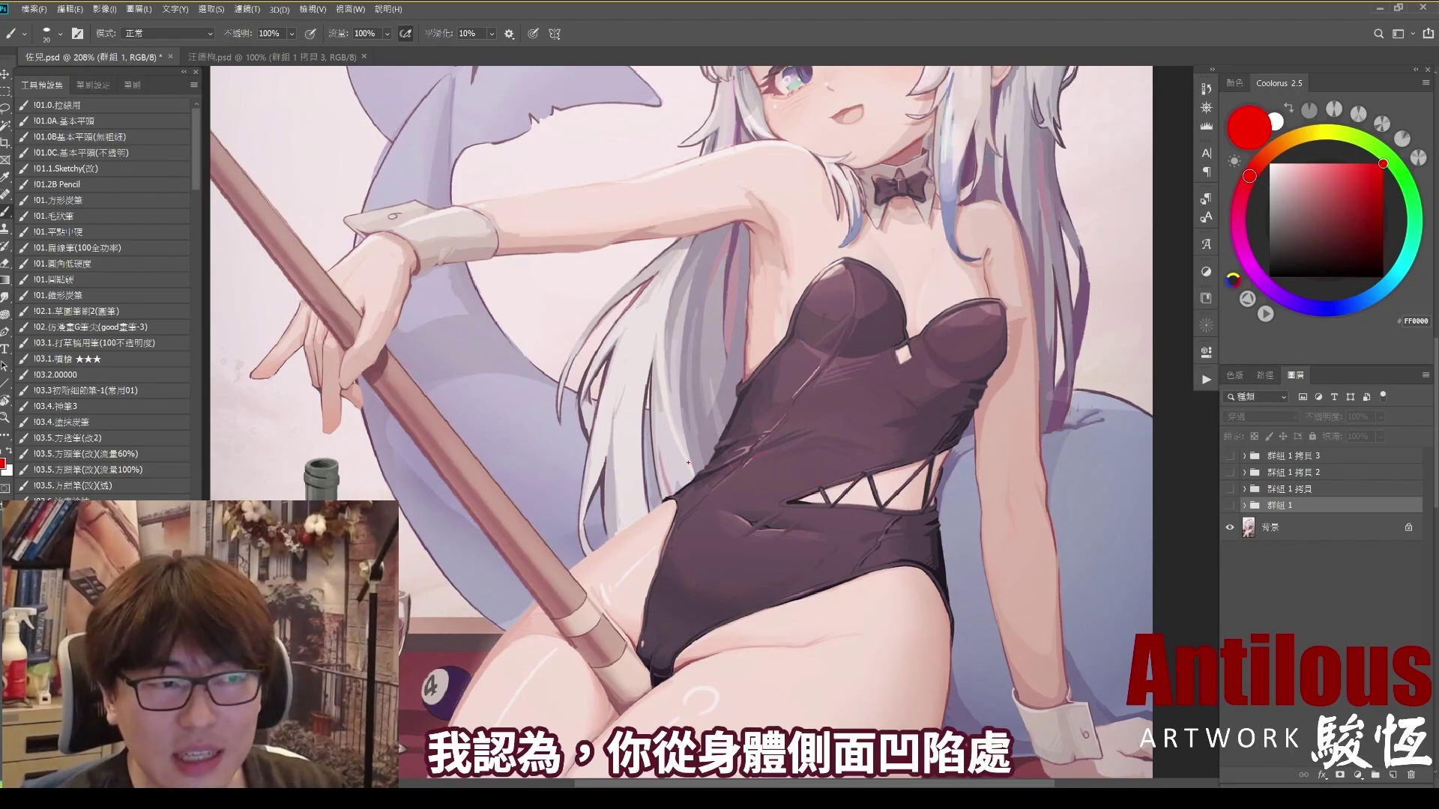
Step: Circle both waist indents, trace the torso's side from armpit to hip with an arrow at the waist, and clear the marks
left_click_drag(700, 462, 702, 467)
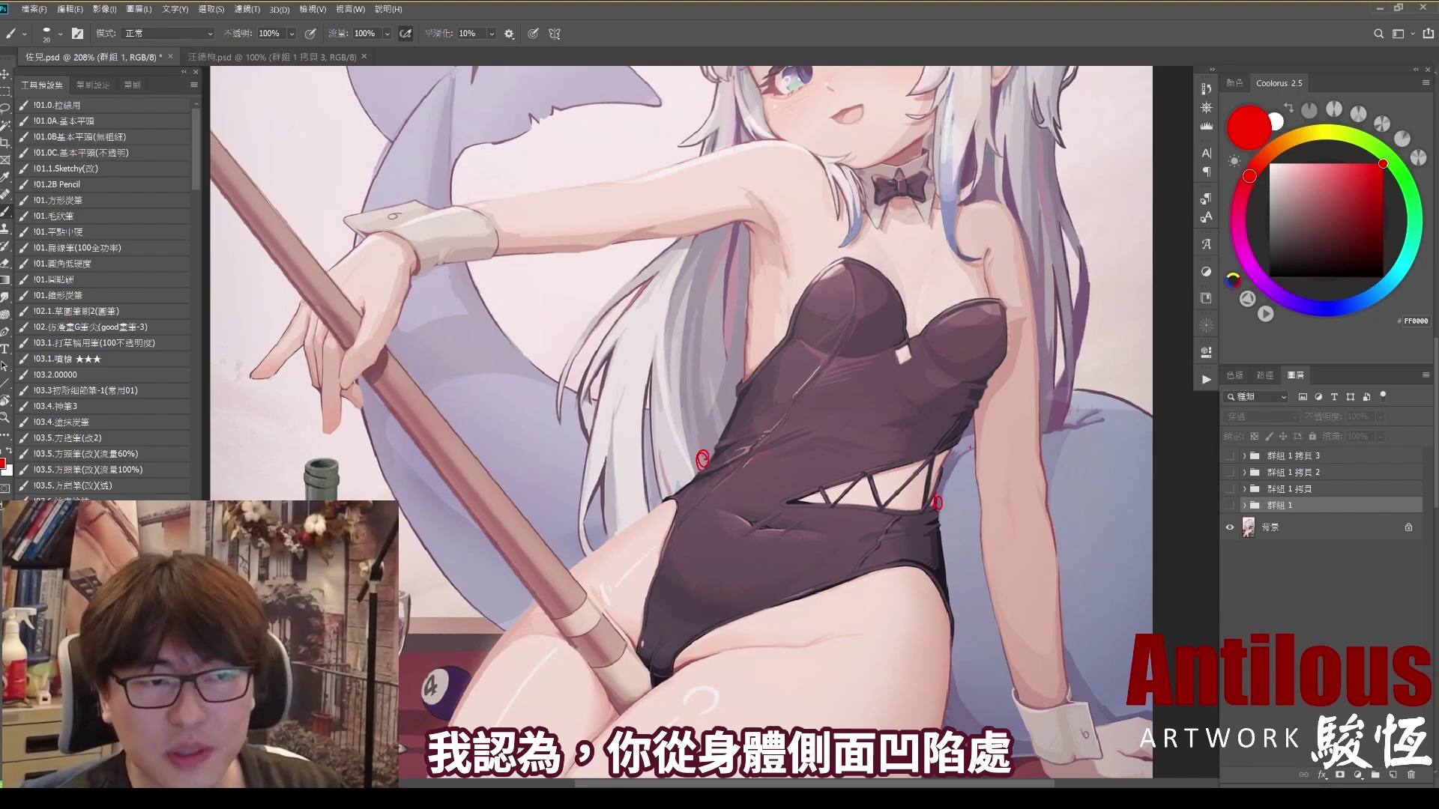
key("ctrl+z")
key("ctrl+z")
left_click_drag(750, 247, 731, 453)
key("ctrl+z")
mouse_move(751, 253)
left_mouse_down()
mouse_move(732, 465)
mouse_move(599, 540)
left_mouse_up()
left_click_drag(673, 440, 712, 448)
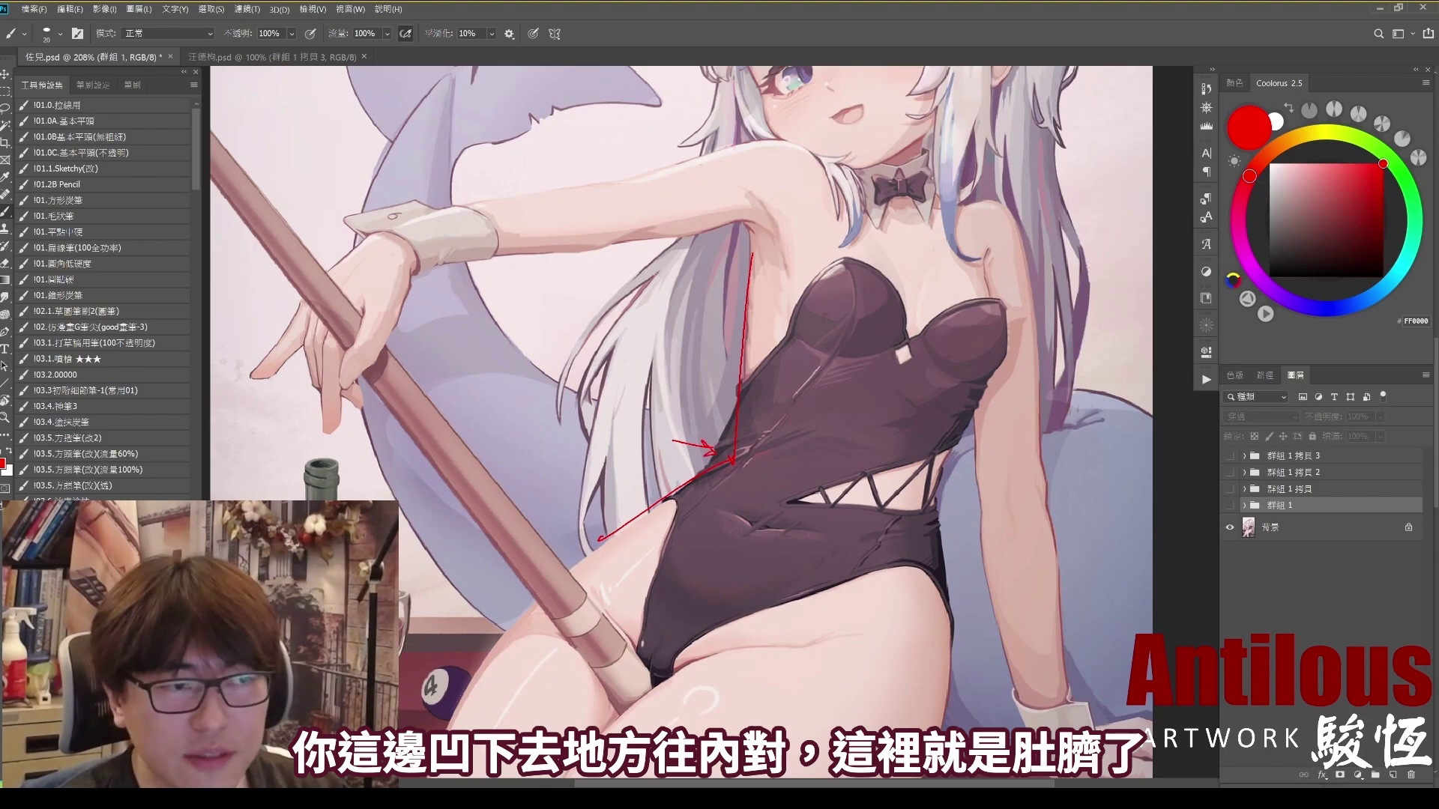
key("ctrl+z")
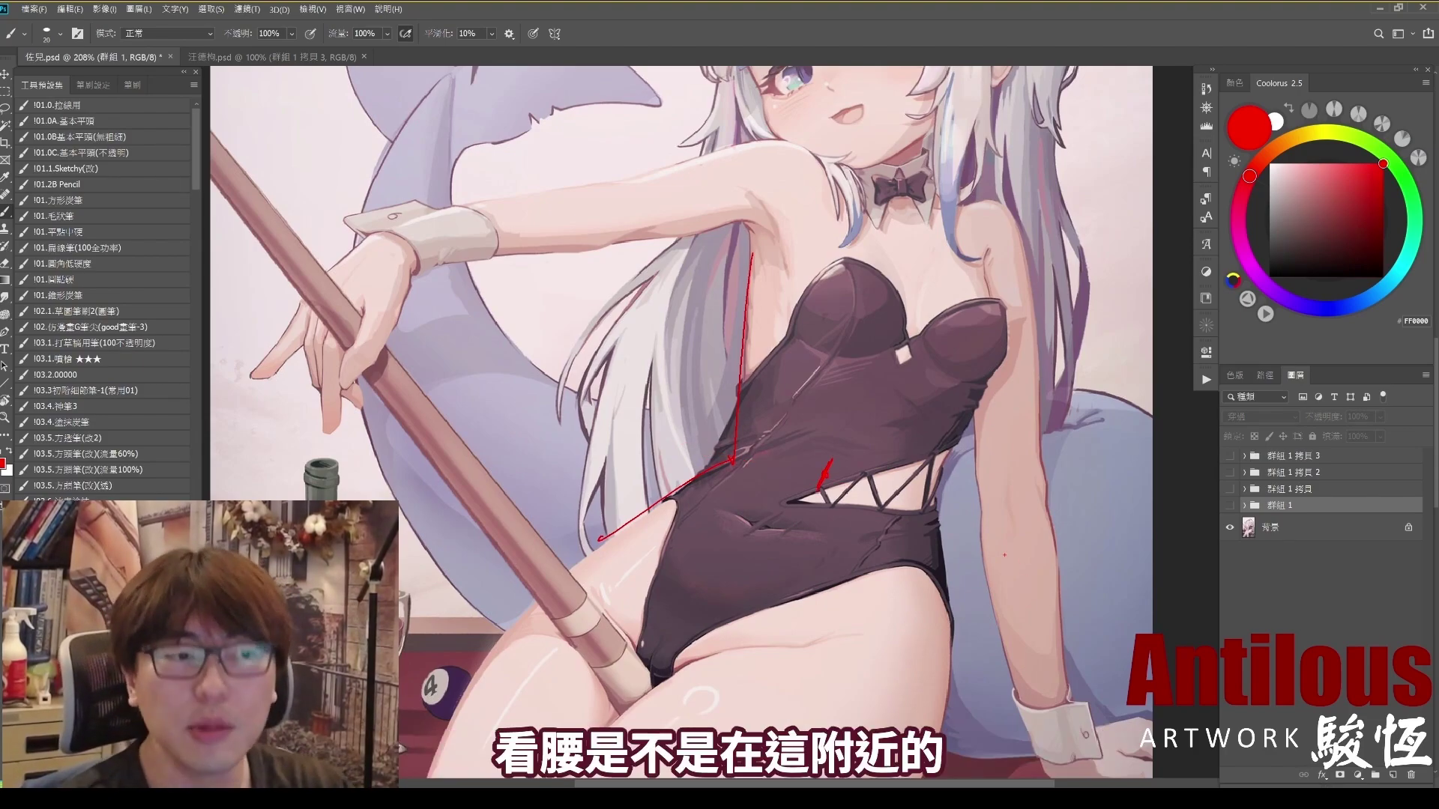
mouse_move(753, 557)
left_mouse_down()
mouse_move(719, 536)
mouse_move(772, 553)
left_mouse_up()
Step: Show 群組 1, outline the laced side cutout and mark its inner tip in red, and undo the marks
left_click(1230, 506)
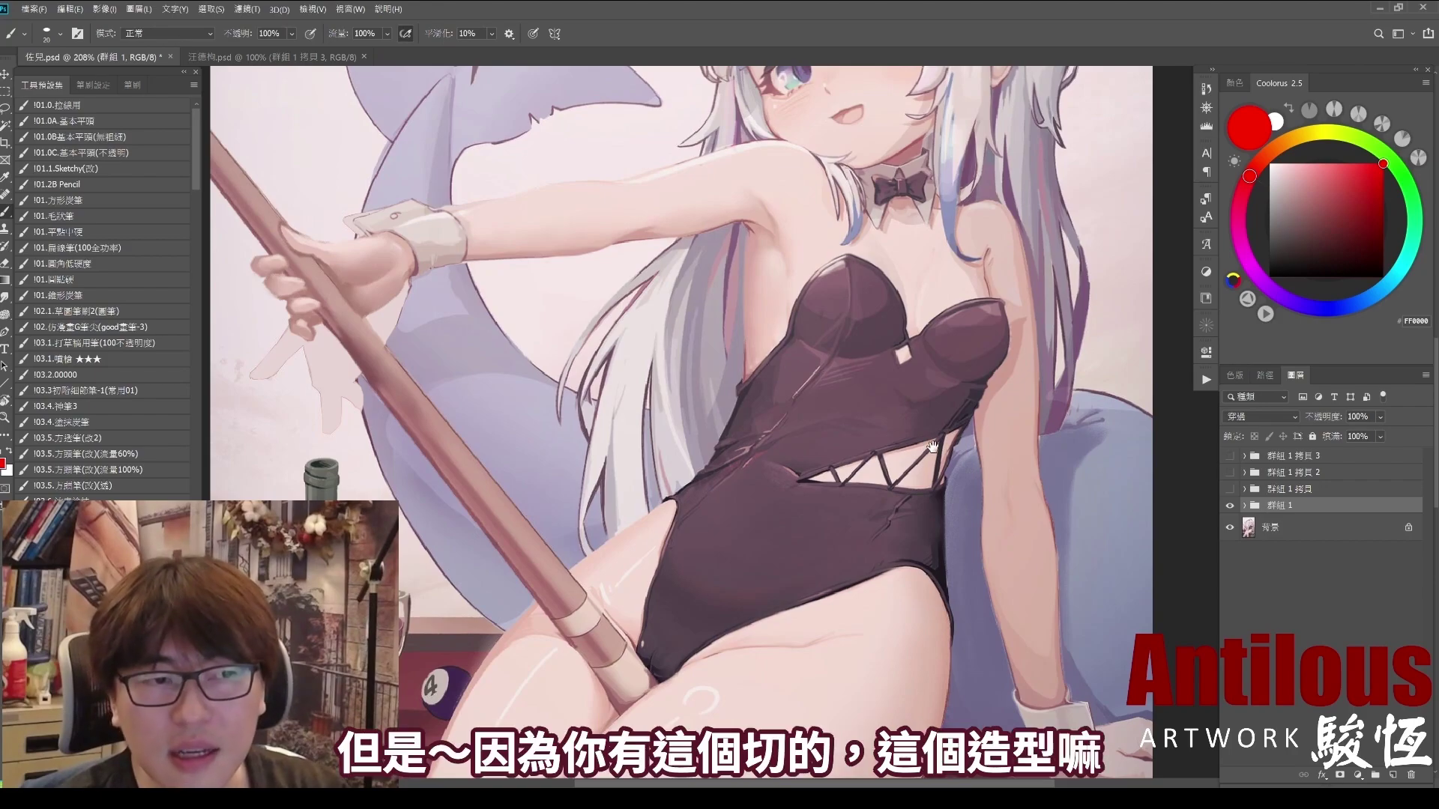
mouse_move(959, 424)
left_mouse_down()
mouse_move(823, 470)
mouse_move(934, 491)
mouse_move(961, 427)
left_mouse_up()
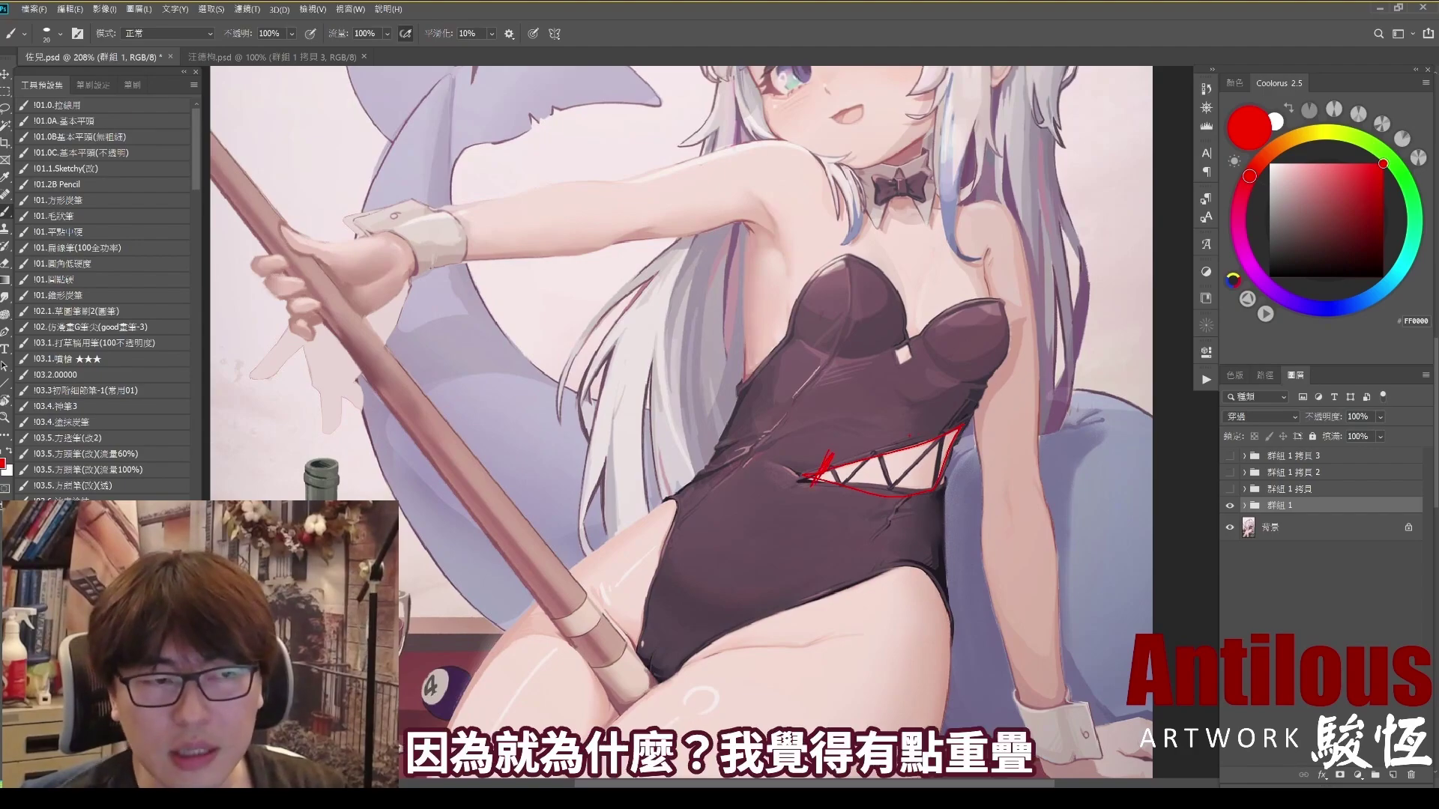
key("ctrl+z")
key("ctrl+0")
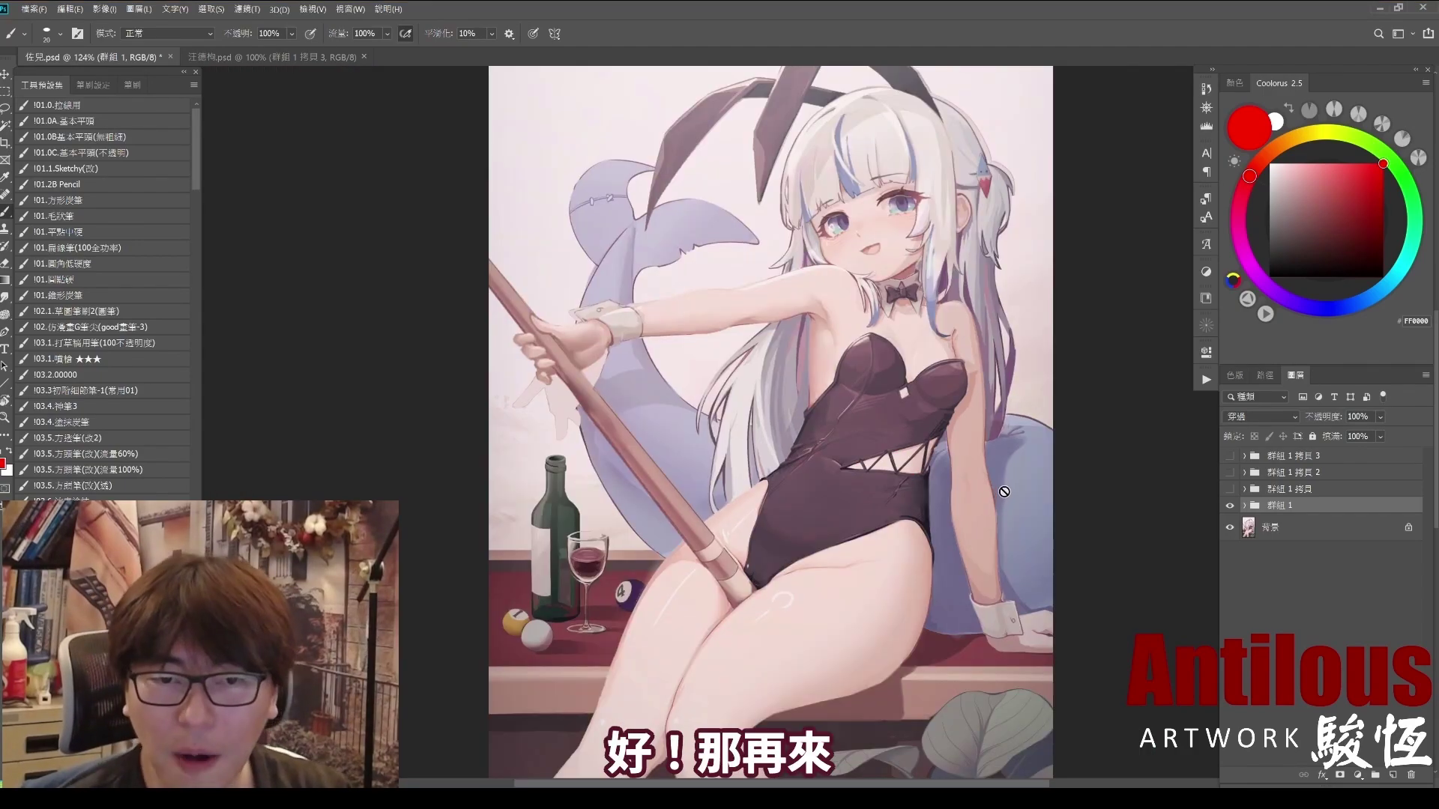
scroll(993, 497, "down", 2)
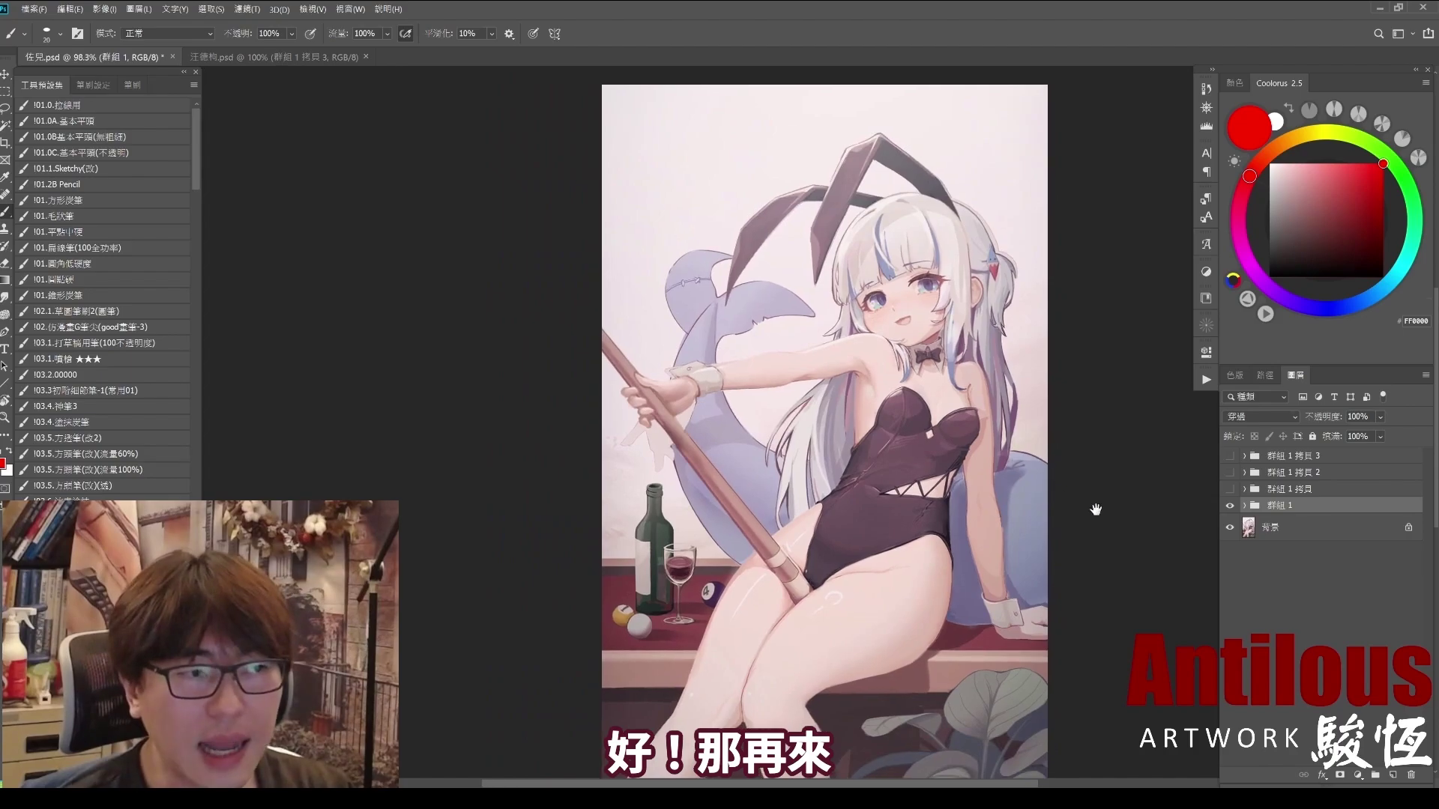
Step: Hide 群組 1, circle the hand on the cue and mark its wrist in red, undoing each mark
left_click(1229, 505)
scroll(667, 416, "up", 2)
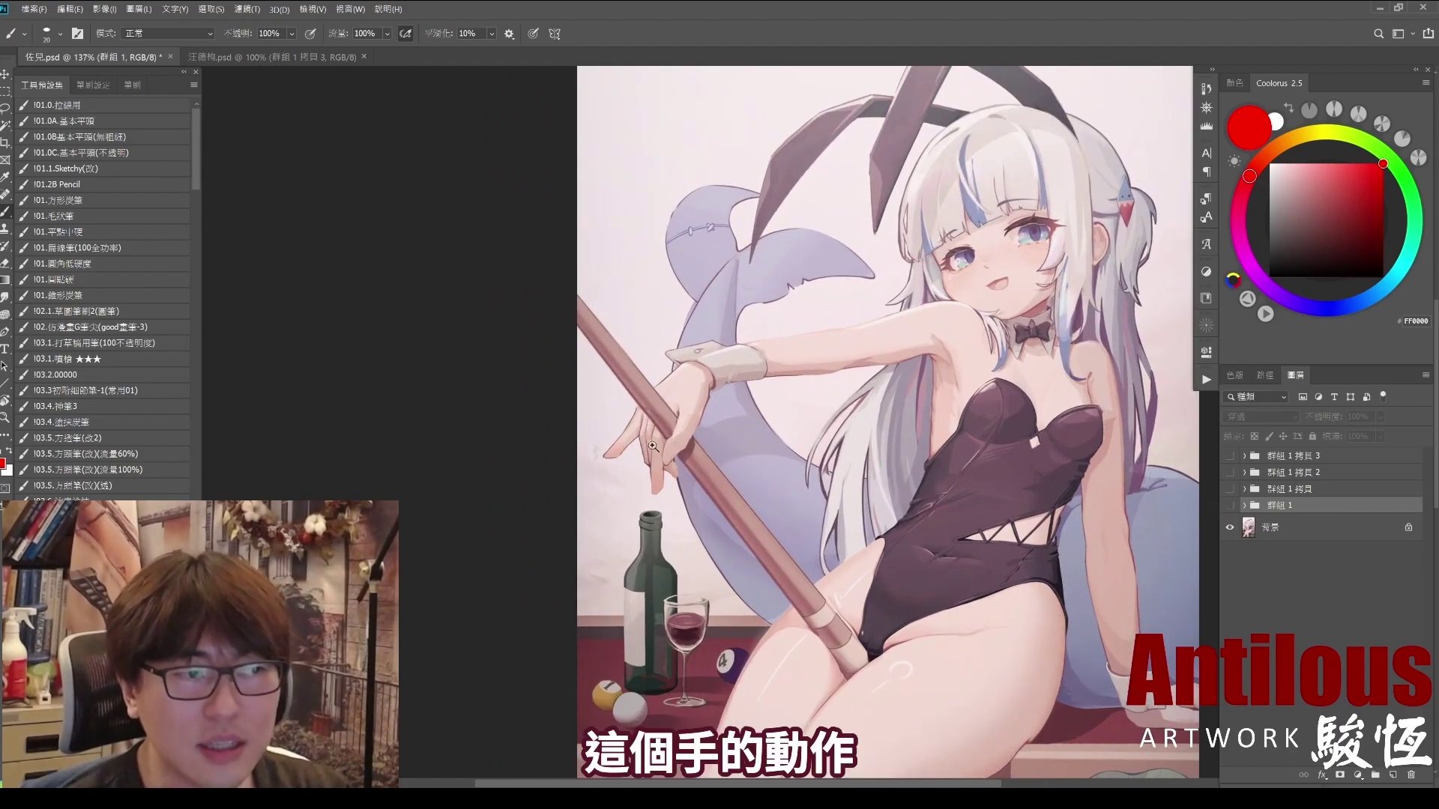
mouse_move(660, 489)
left_mouse_down()
mouse_move(608, 425)
mouse_move(683, 477)
left_mouse_up()
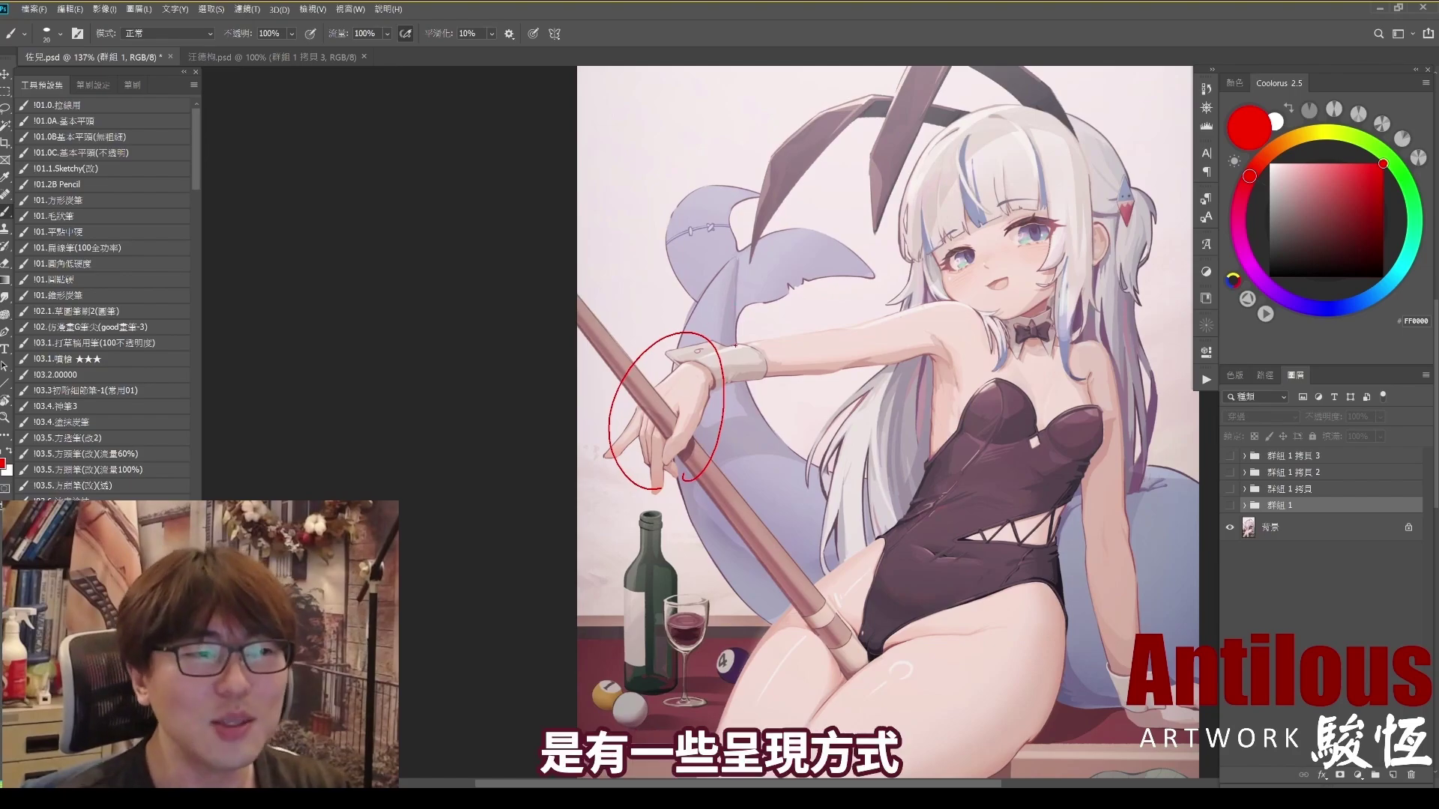
key("ctrl+z")
left_click_drag(691, 361, 663, 376)
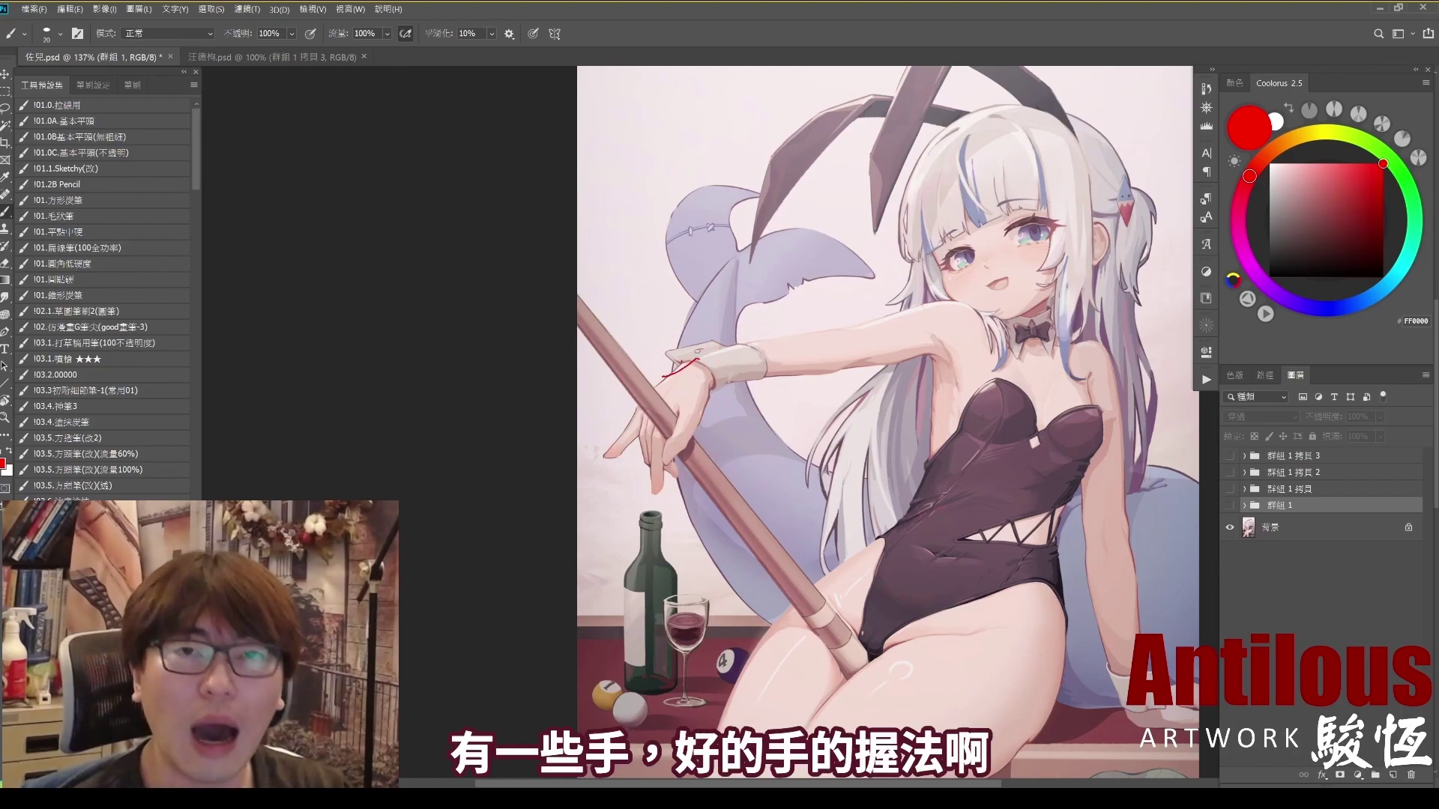
key("ctrl+z")
left_click_drag(640, 500, 673, 493)
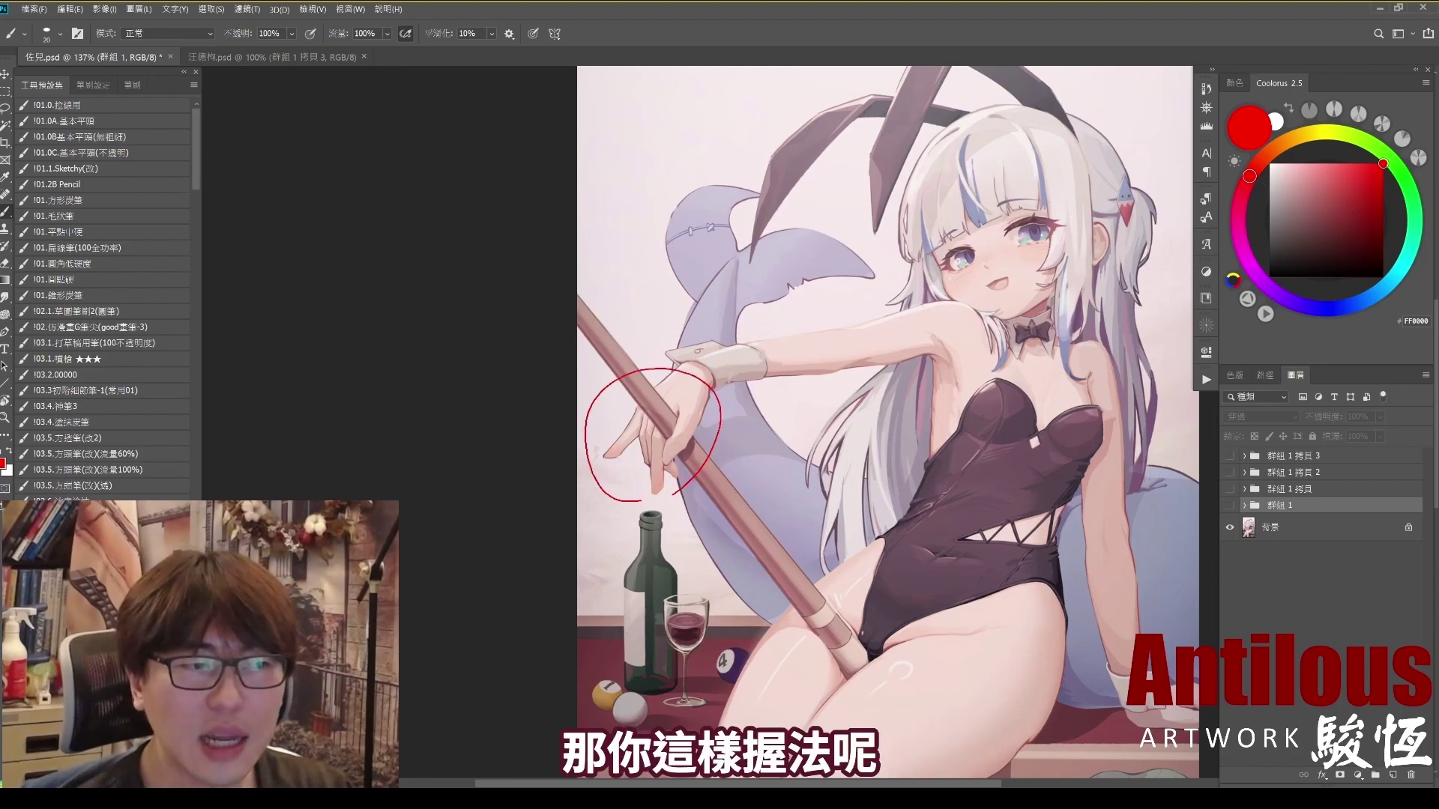
key("ctrl+z")
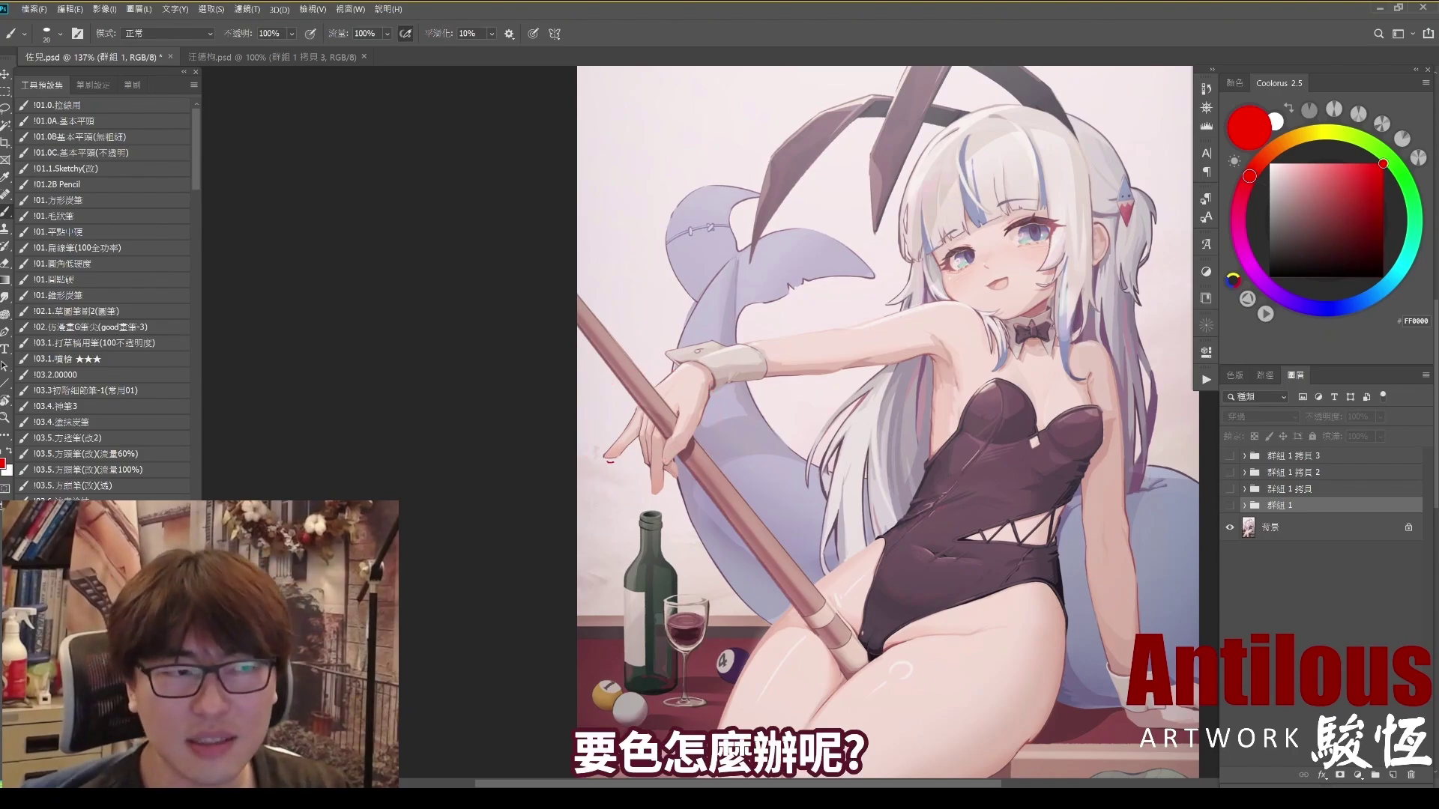
Step: Sketch a bent thumb and fingers curling around the cue in red over the original hand, and clear the sketch
left_click_drag(620, 422, 617, 458)
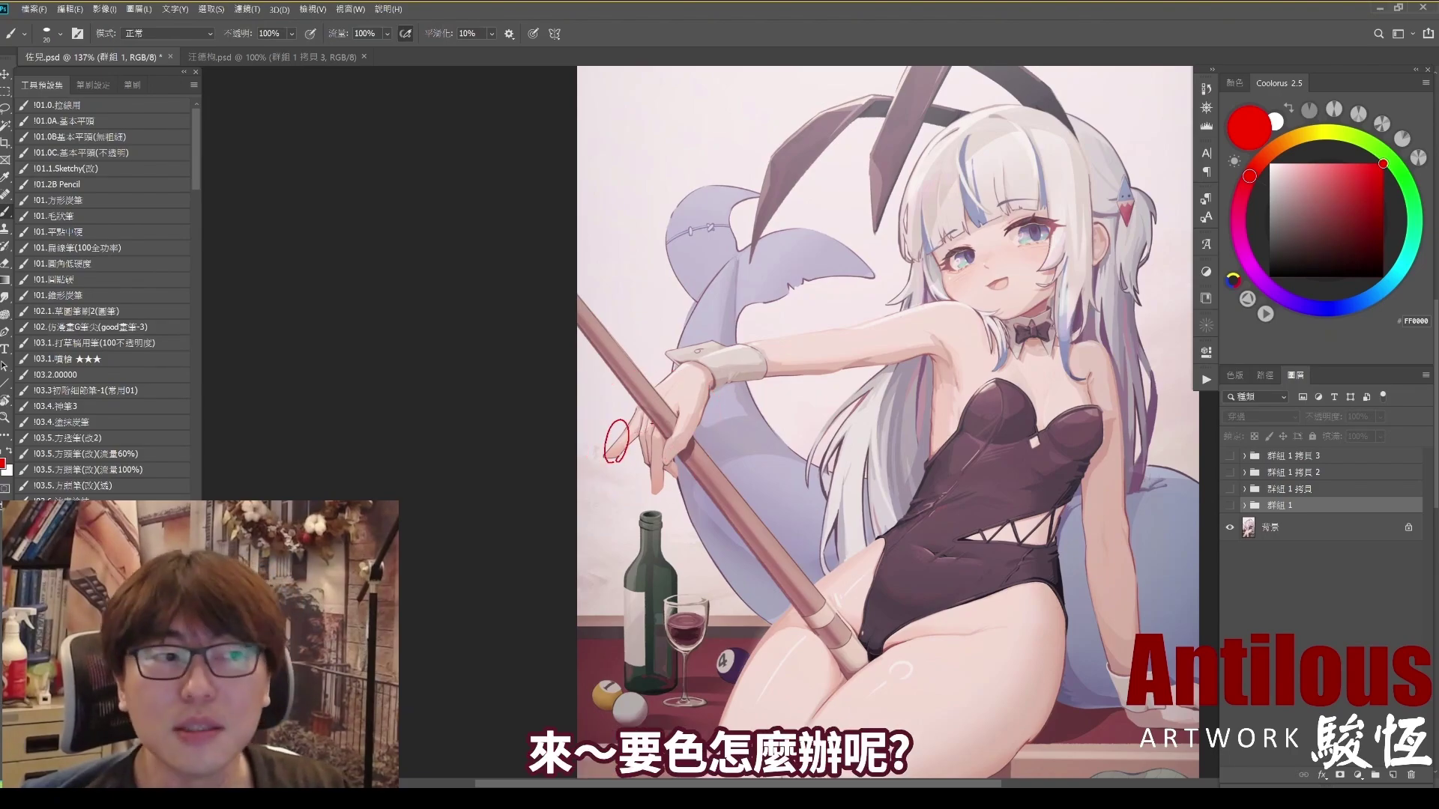
key("ctrl+z")
left_click_drag(634, 408, 617, 419)
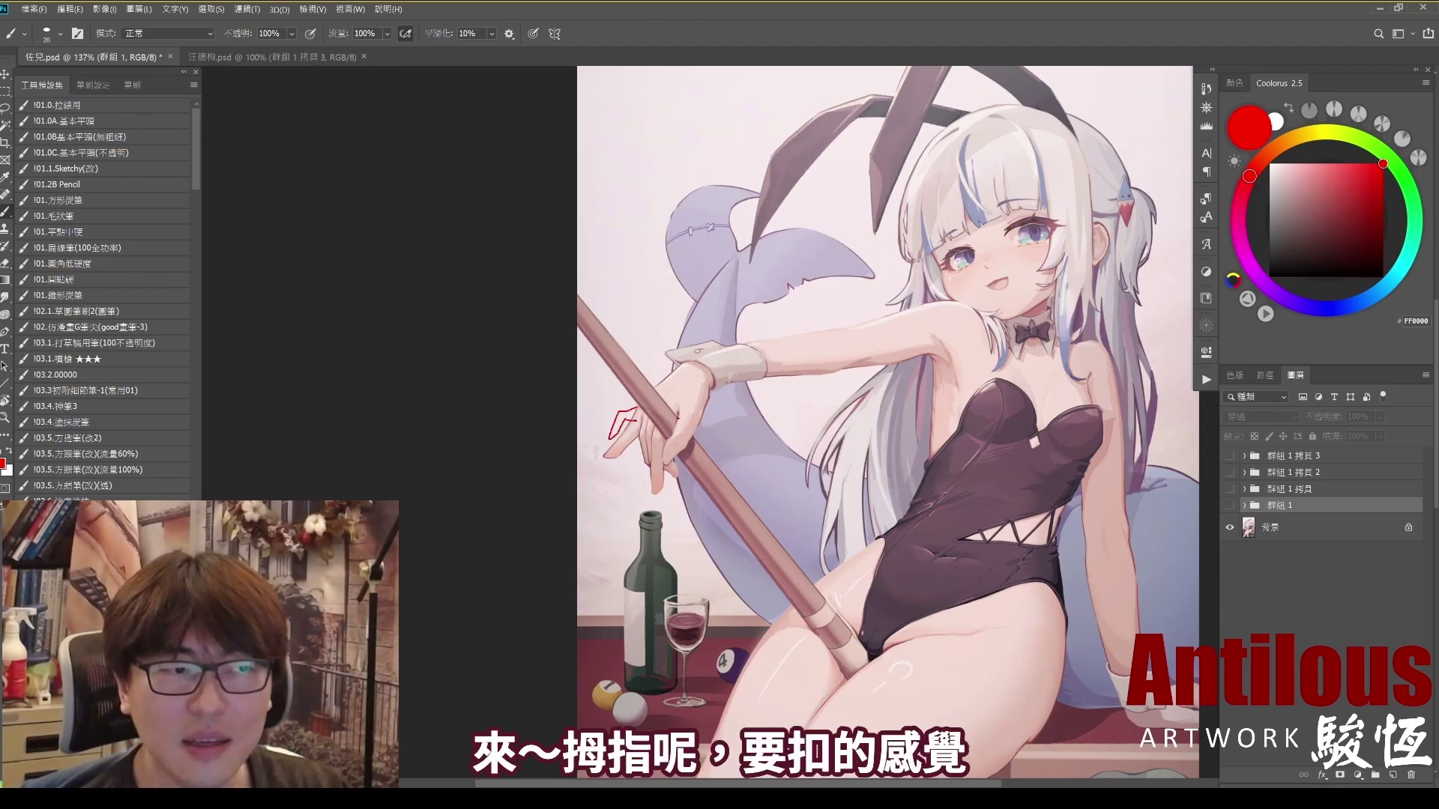
left_click_drag(678, 426, 675, 469)
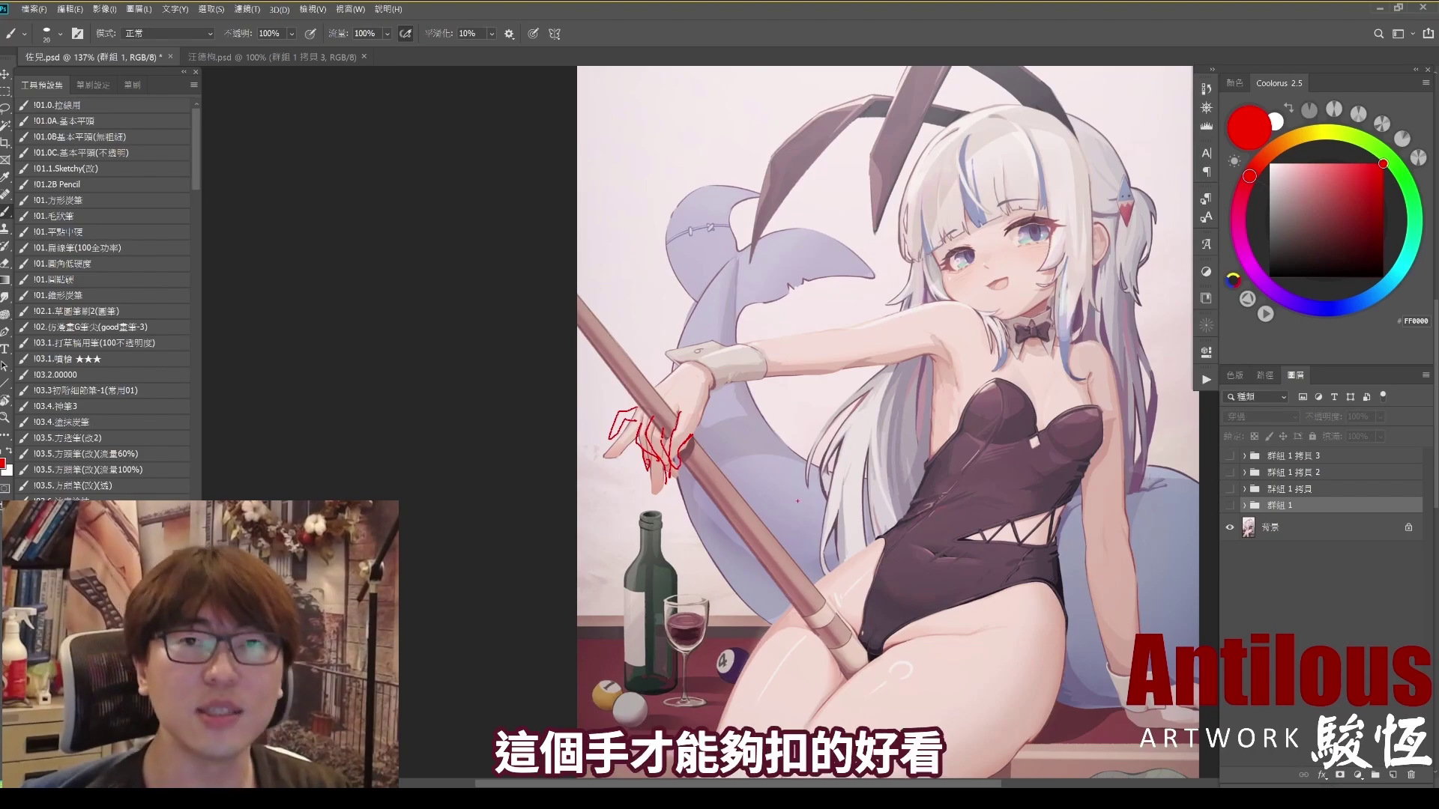
key("Escape")
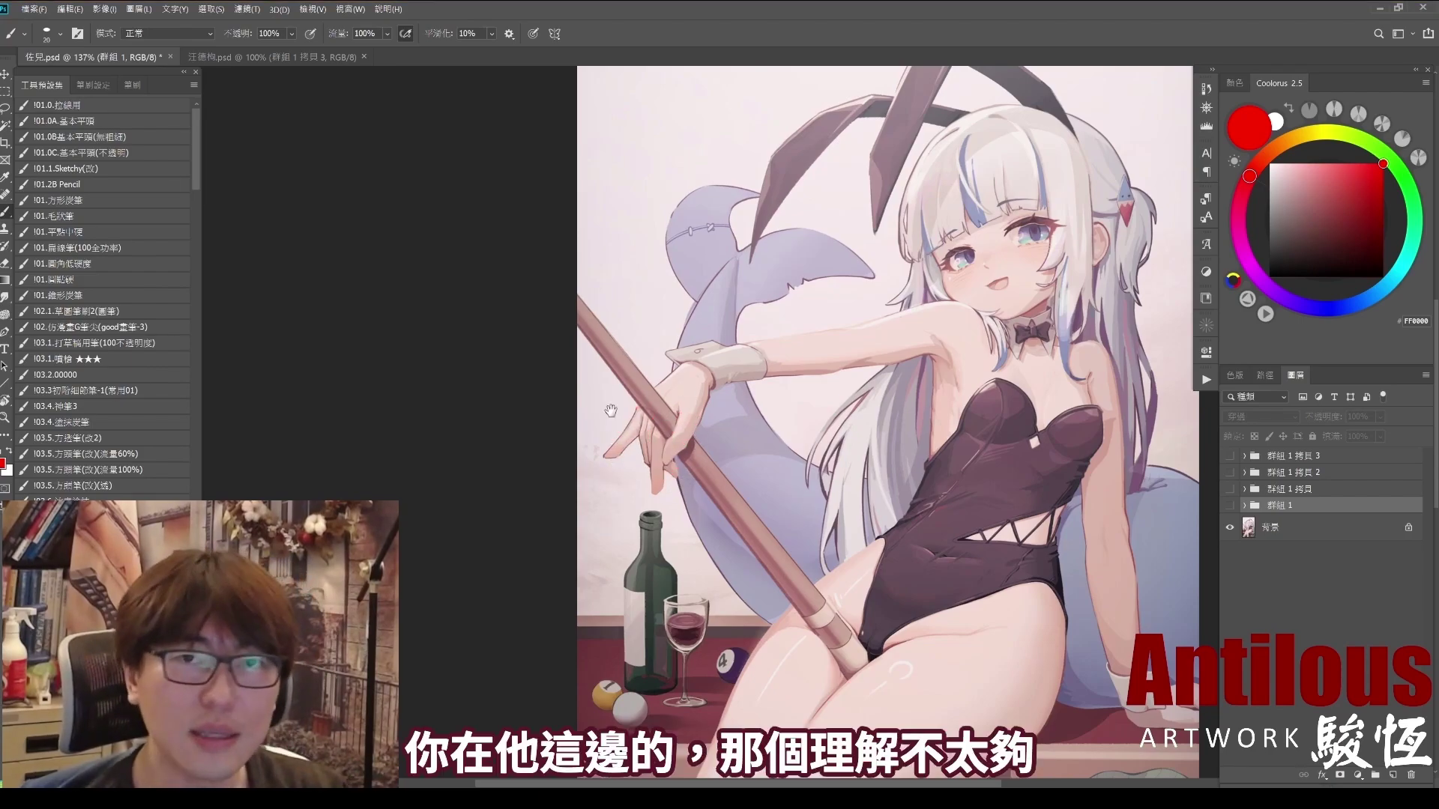
Step: Show 群組 1 to examine the corrected grip on the cue and the whole figure
left_click(1230, 506)
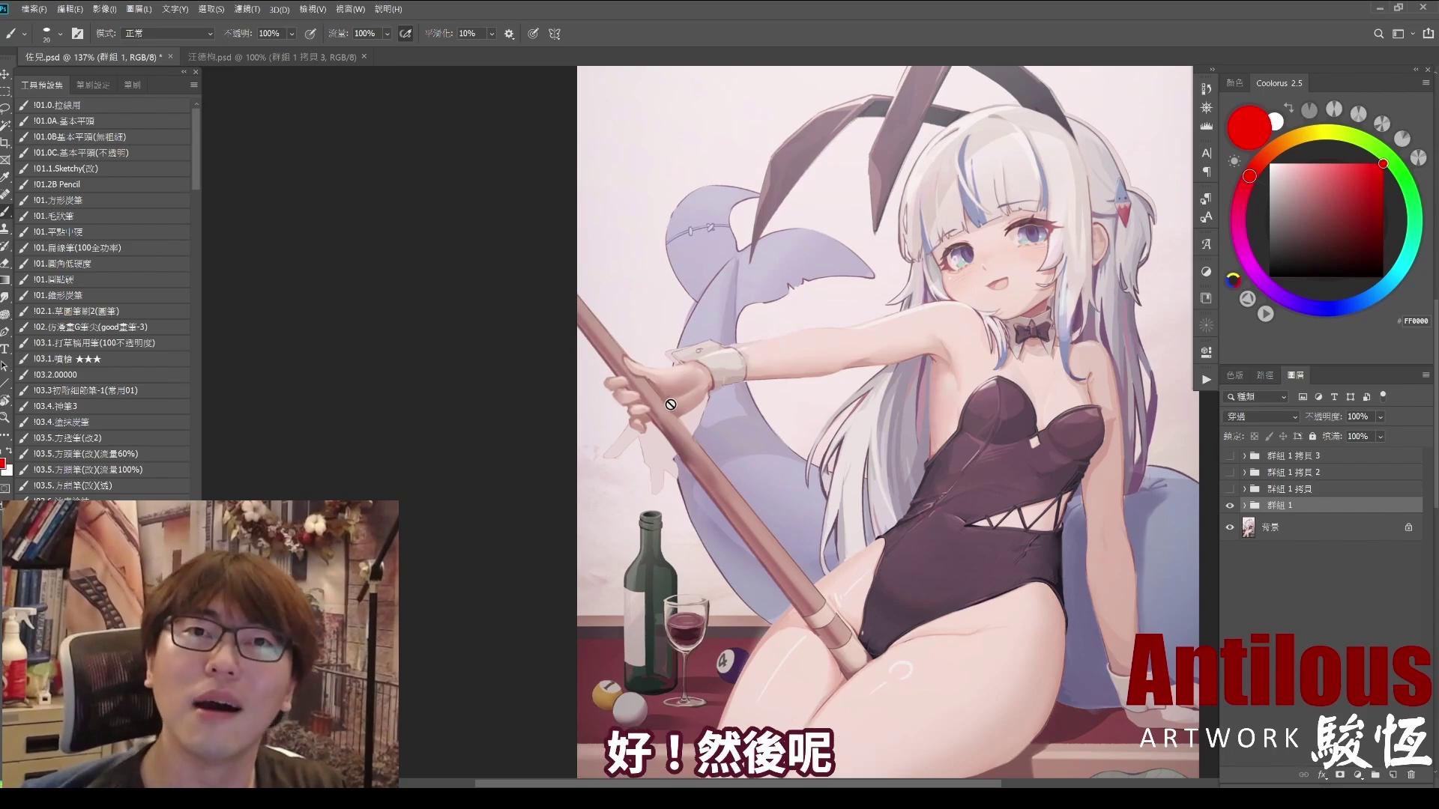
left_click_drag(915, 422, 836, 463)
scroll(890, 466, "down", 3)
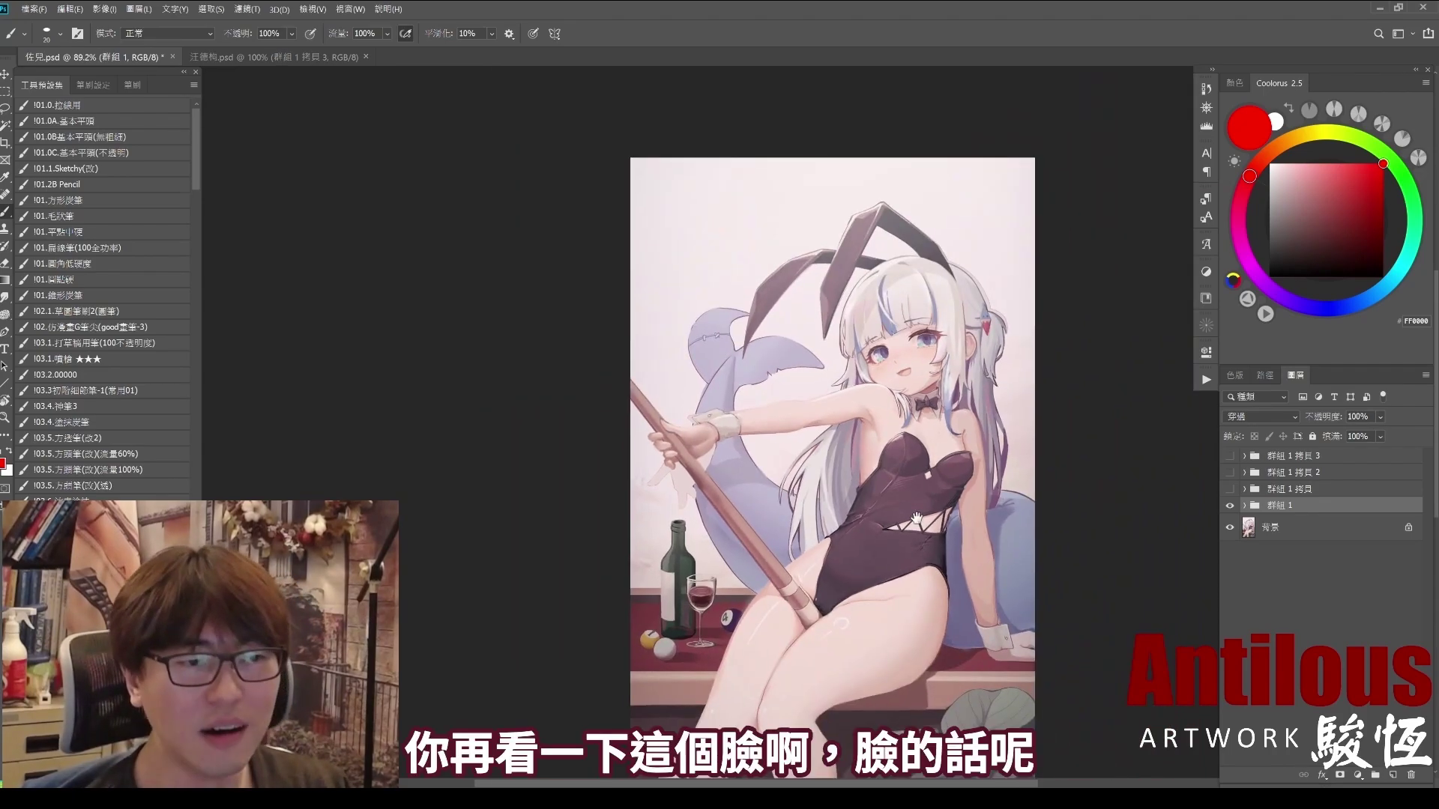
left_click_drag(899, 515, 891, 484)
Step: Hide 群組 1, circle the far eye and the near eye in red to compare their sizes, and clear the circles
left_click(1229, 506)
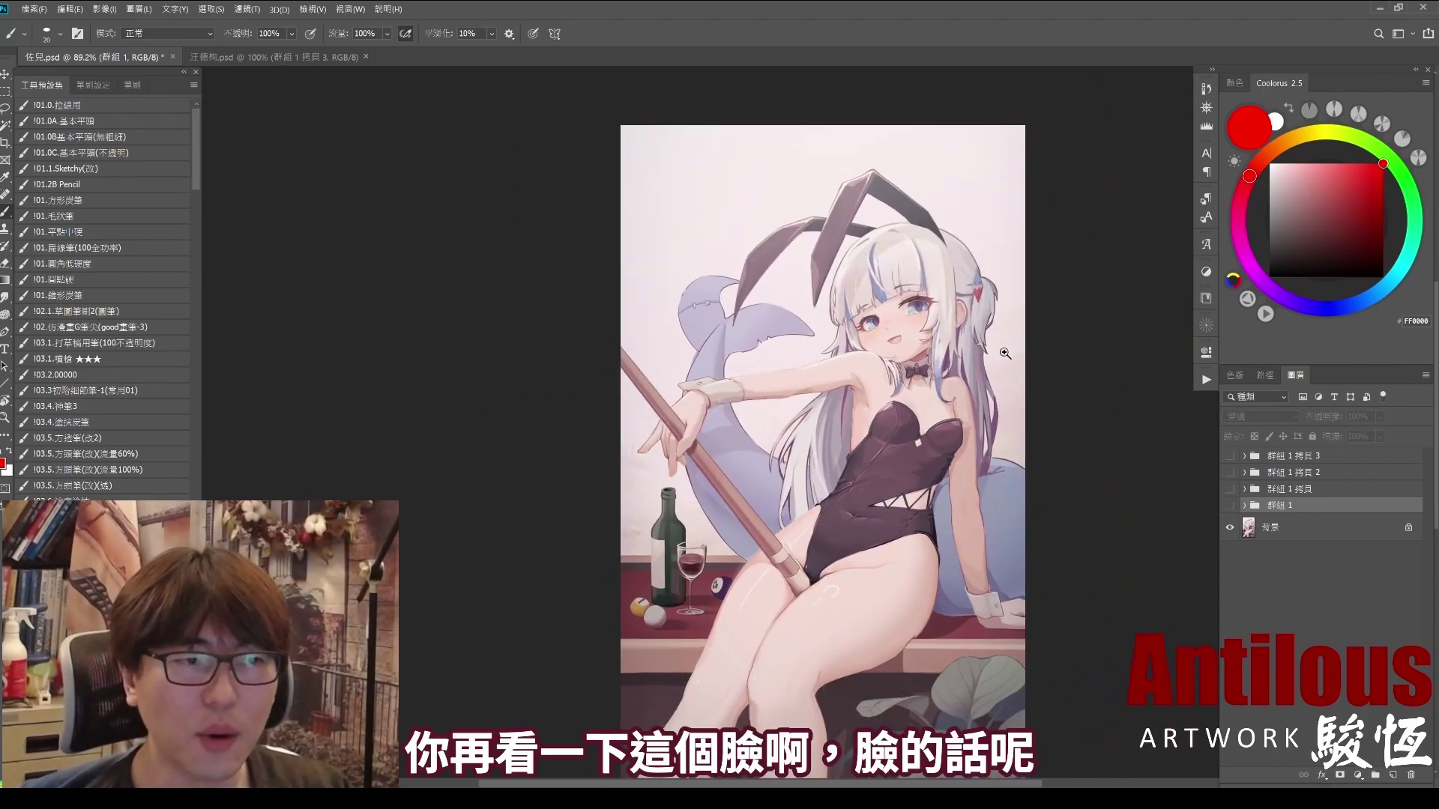
scroll(912, 330, "up", 4)
left_click_drag(911, 329, 896, 325)
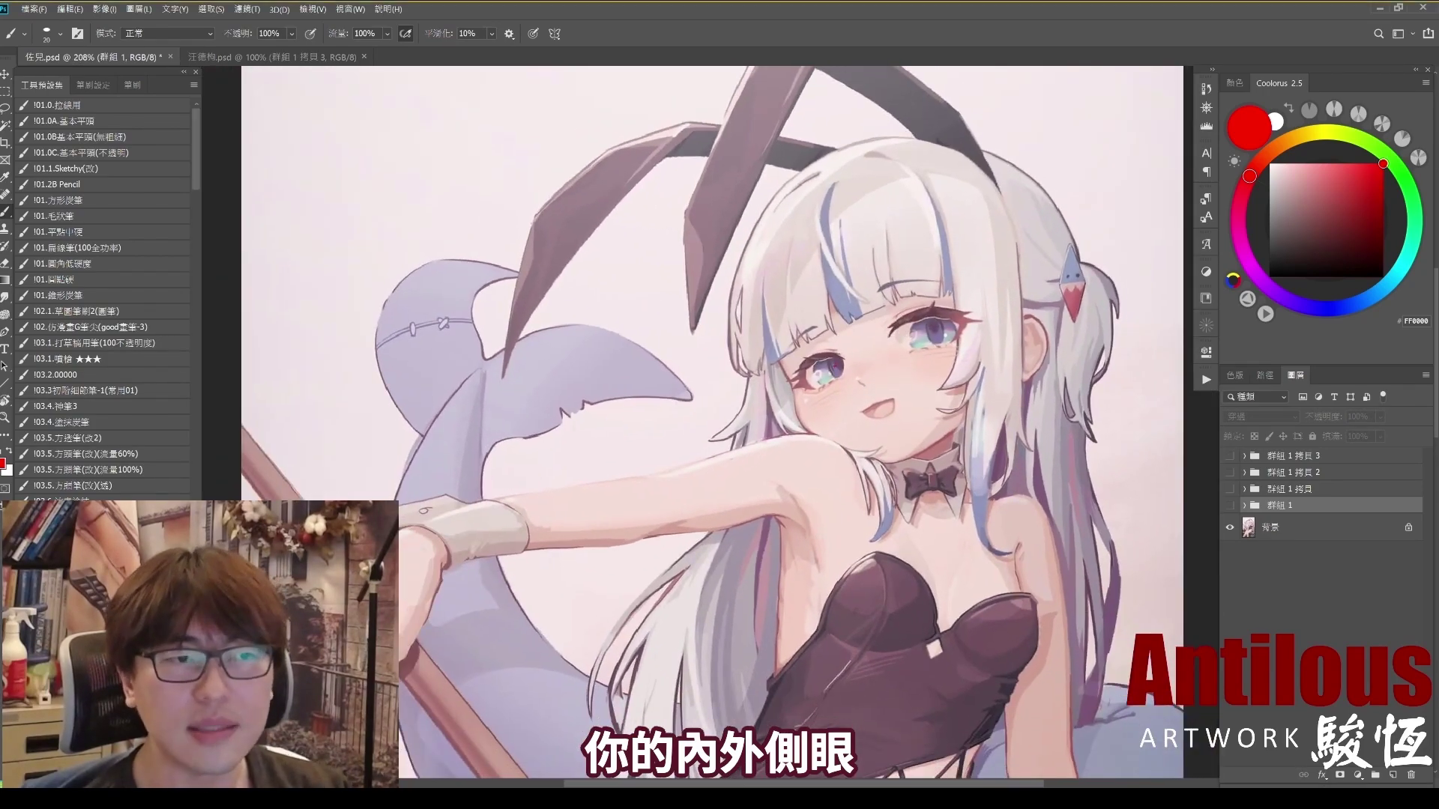
mouse_move(806, 422)
left_mouse_down()
mouse_move(808, 303)
mouse_move(826, 414)
left_mouse_up()
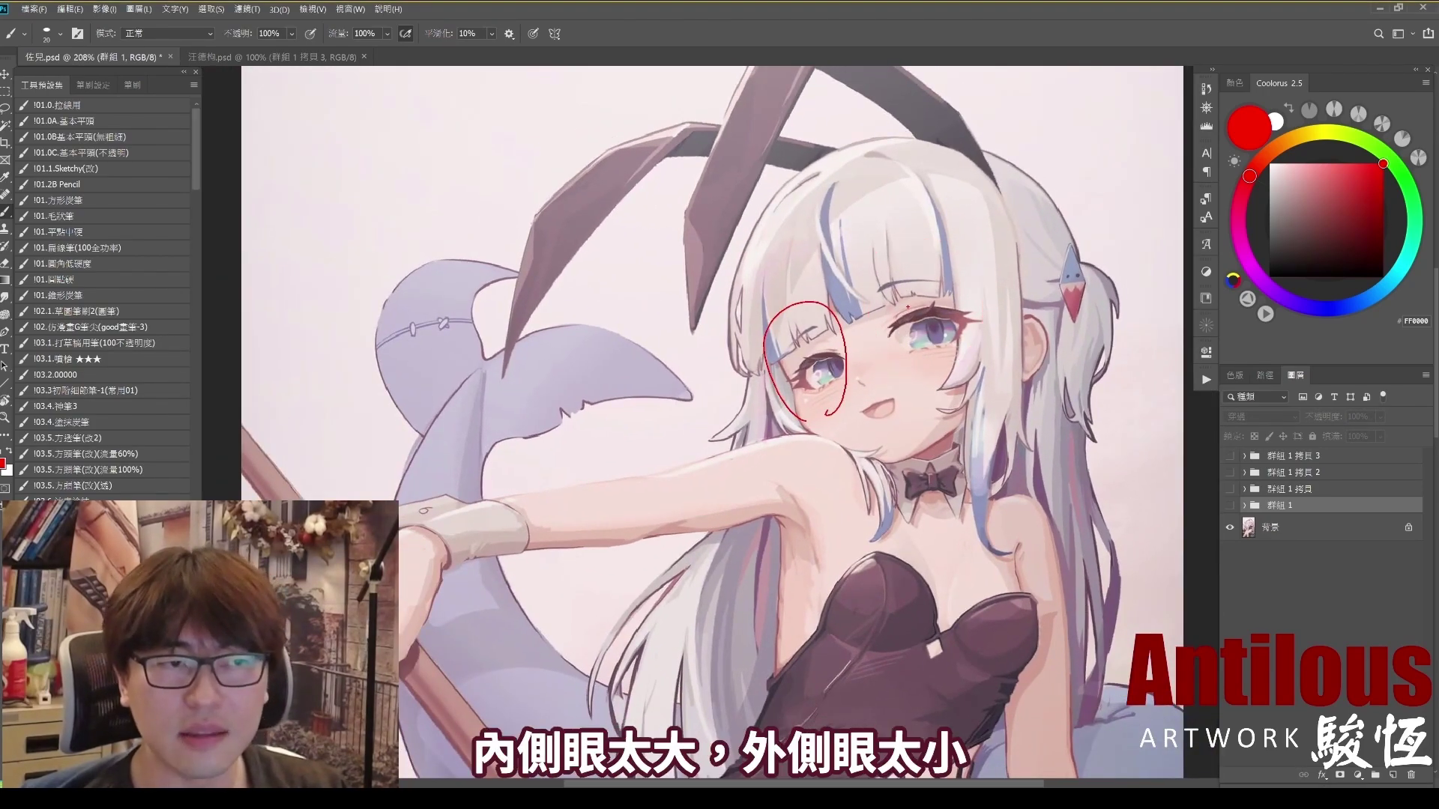
mouse_move(946, 368)
left_mouse_down()
mouse_move(993, 304)
mouse_move(946, 371)
left_mouse_up()
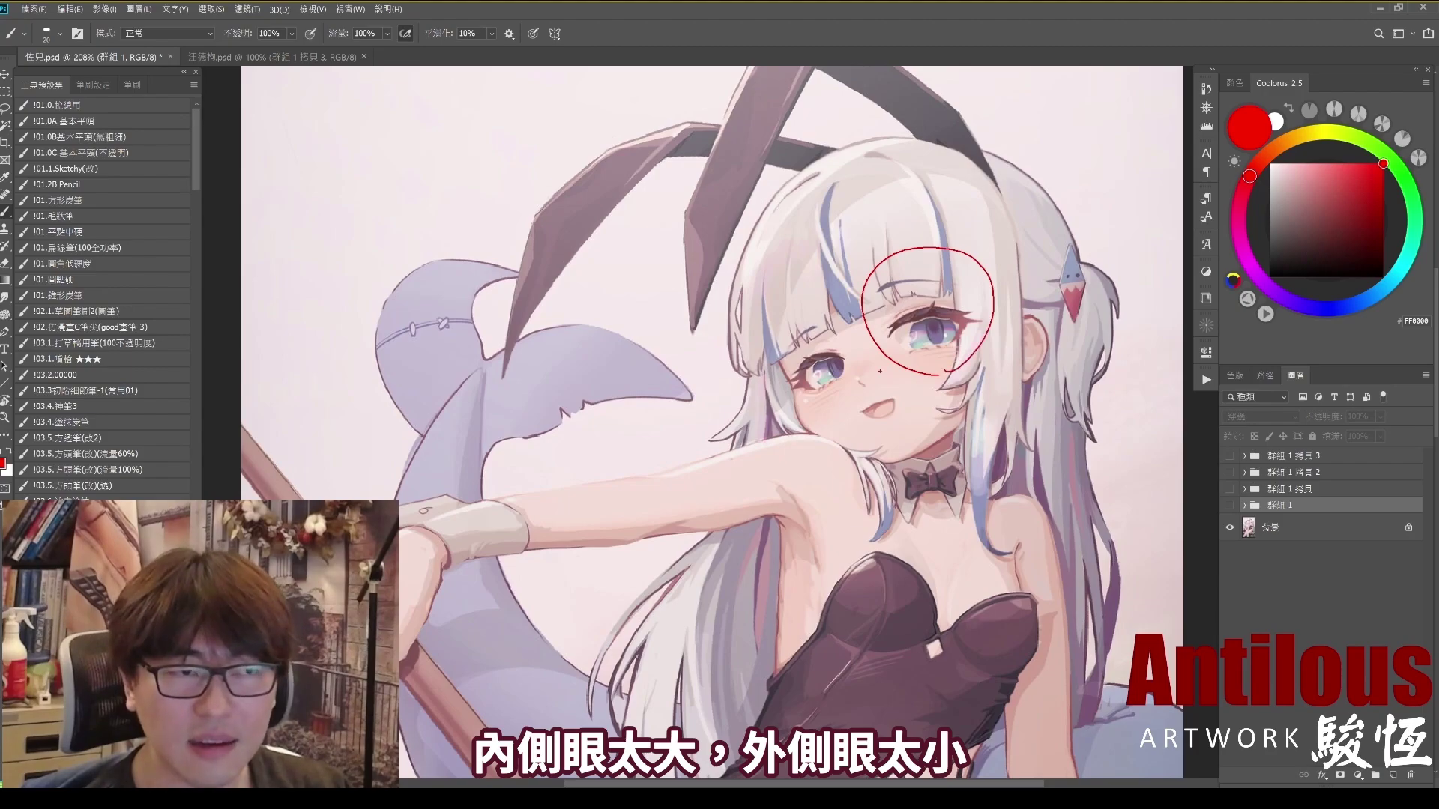
mouse_move(798, 418)
left_mouse_down()
mouse_move(858, 311)
mouse_move(825, 414)
left_mouse_up()
key("Escape")
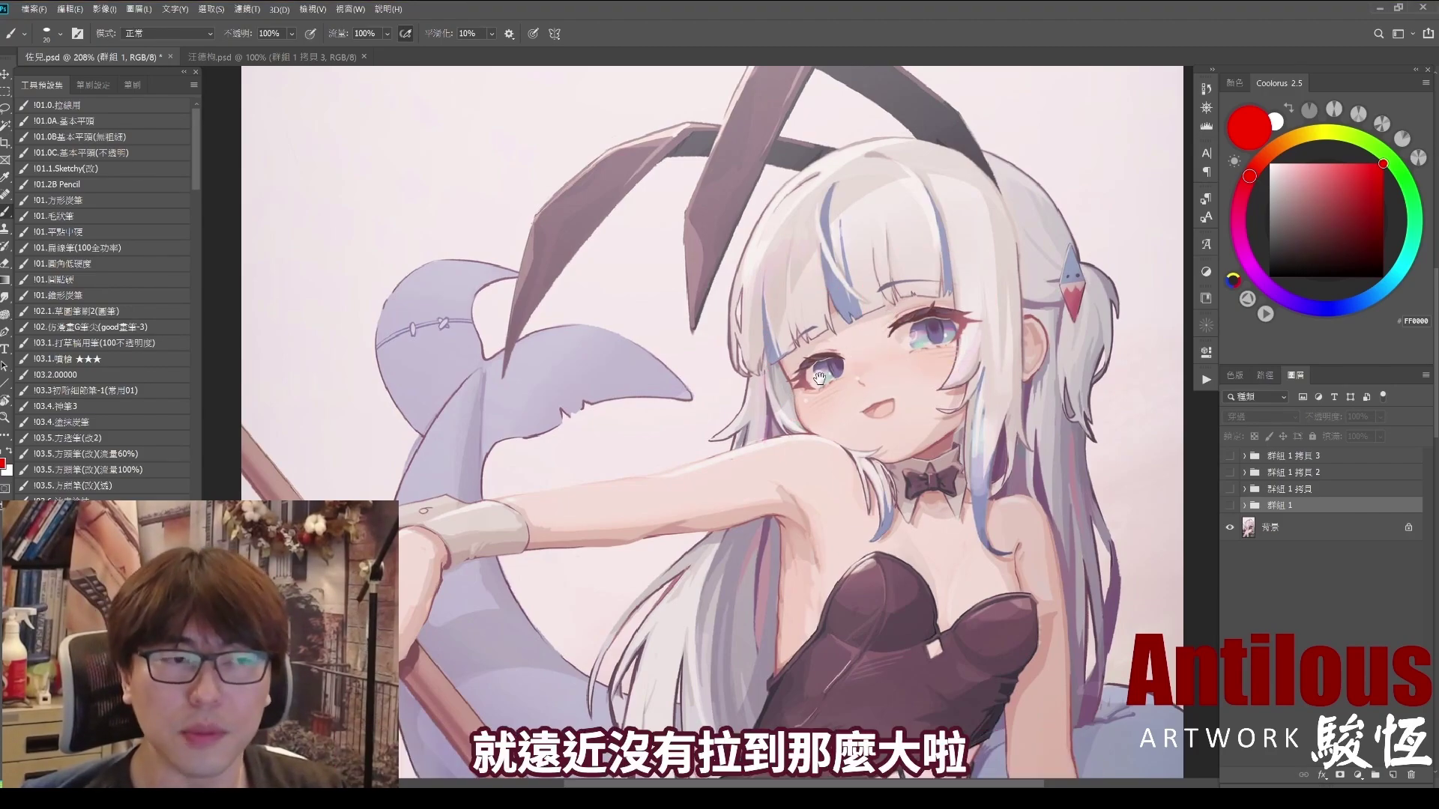
Step: Toggle 群組 1 repeatedly to compare the original eye sizes with the corrected face
left_click(1229, 506)
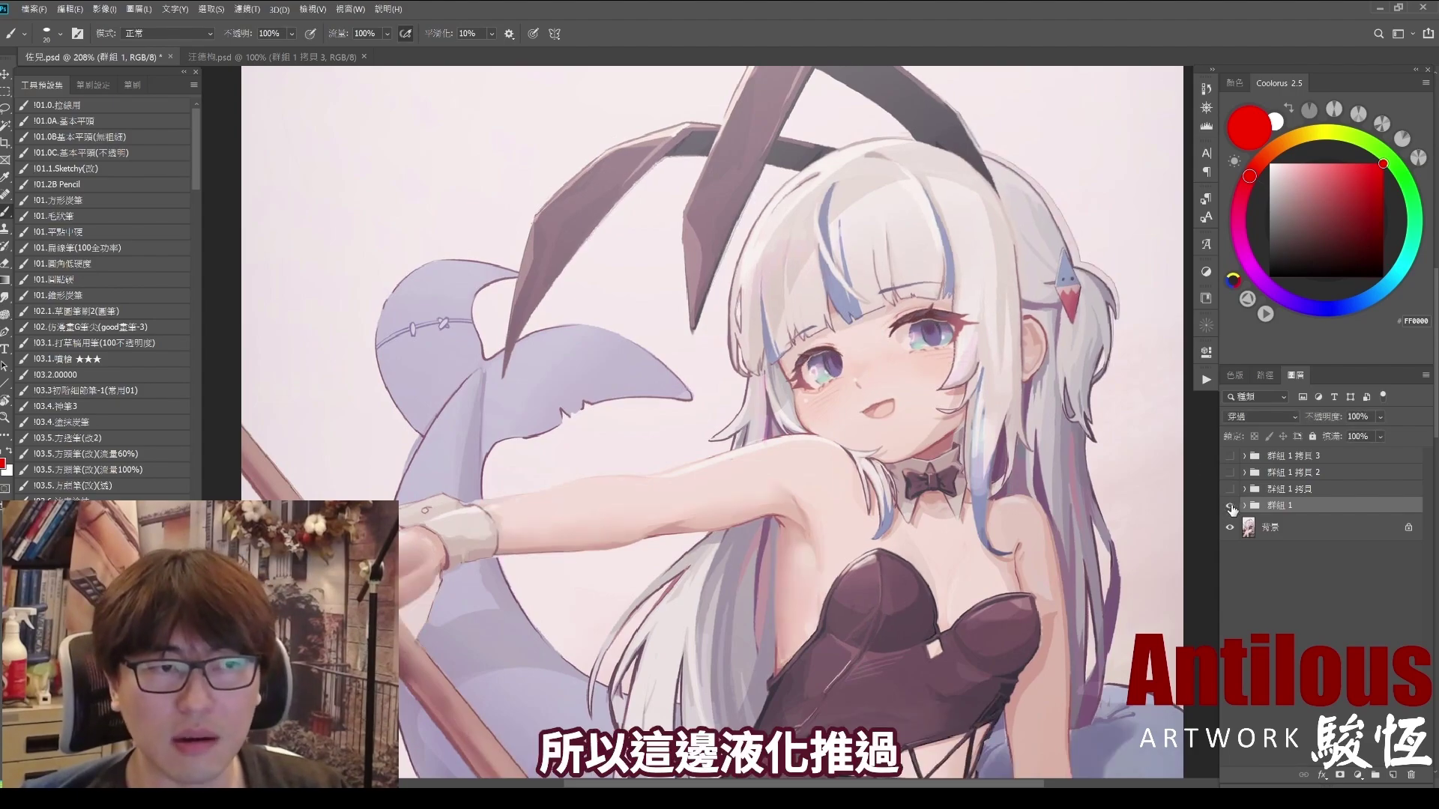
left_click(1231, 508)
left_click(1230, 507)
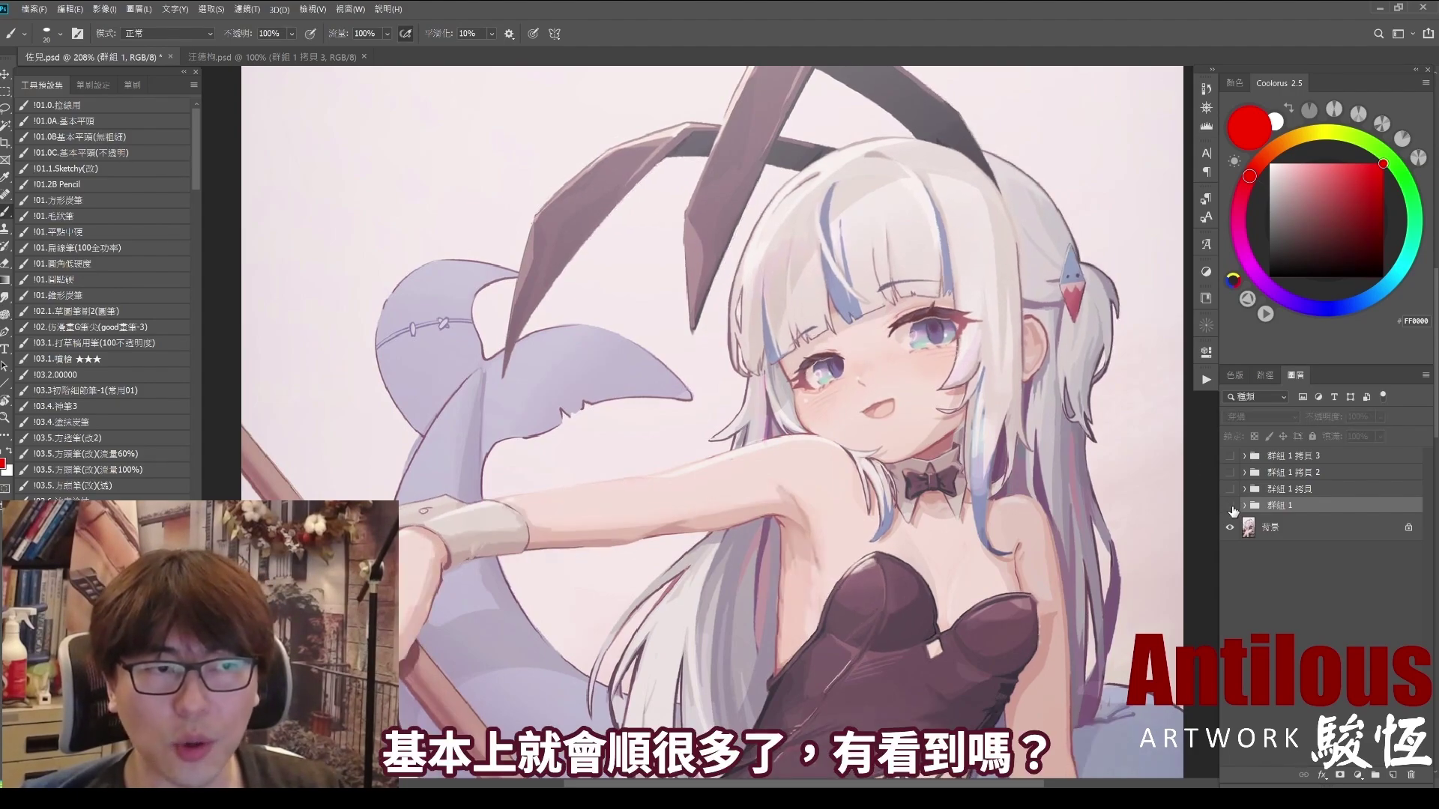
left_click(1230, 508)
left_click(1230, 509)
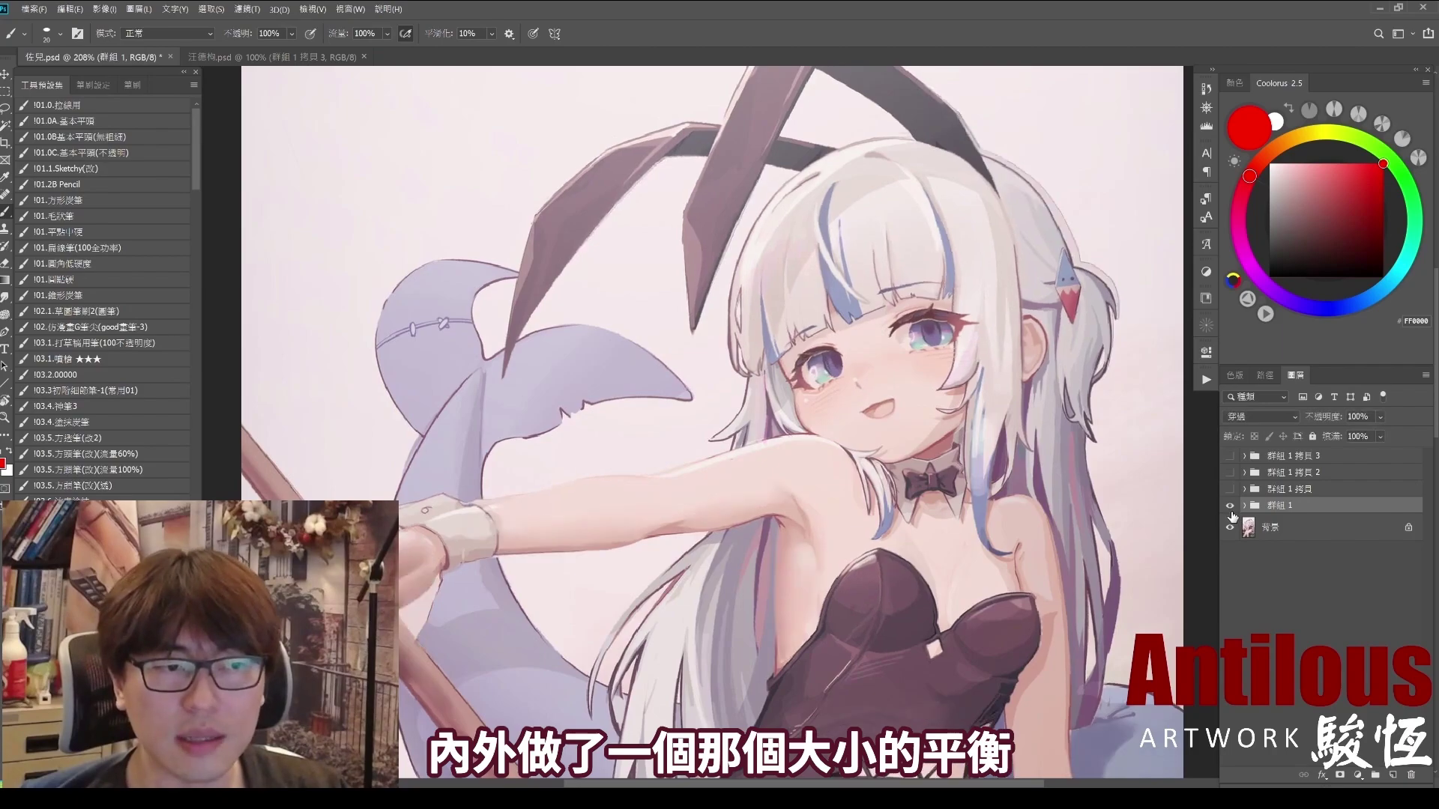
Step: Hide 群組 1, circle the original torso side below the armpit in red, and clear the marks
left_click(1230, 508)
left_click(1230, 509)
left_click(1231, 509)
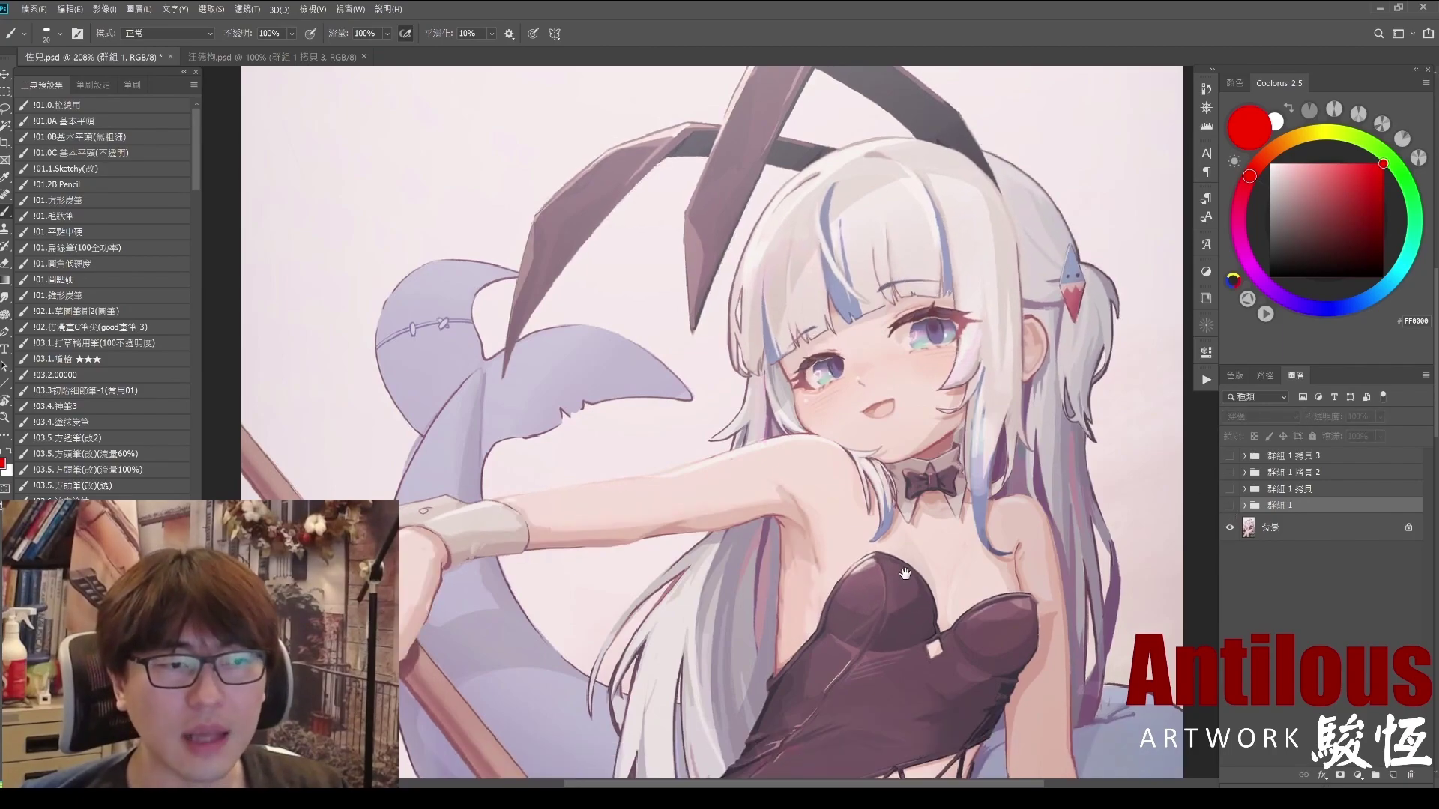
left_click_drag(822, 595, 947, 437)
left_click_drag(888, 518, 900, 531)
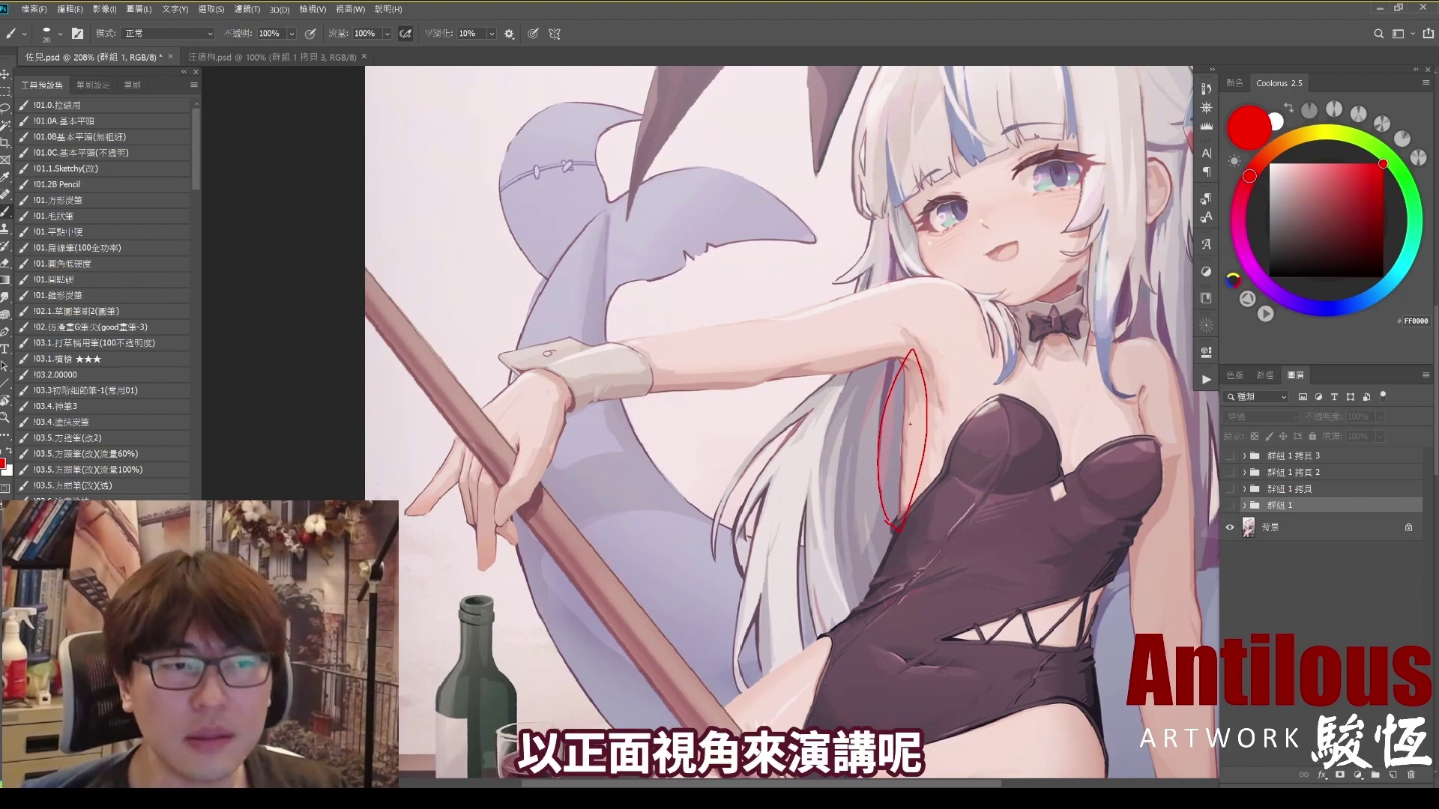
key("ctrl+z")
left_click_drag(902, 363, 906, 348)
key("ctrl+z")
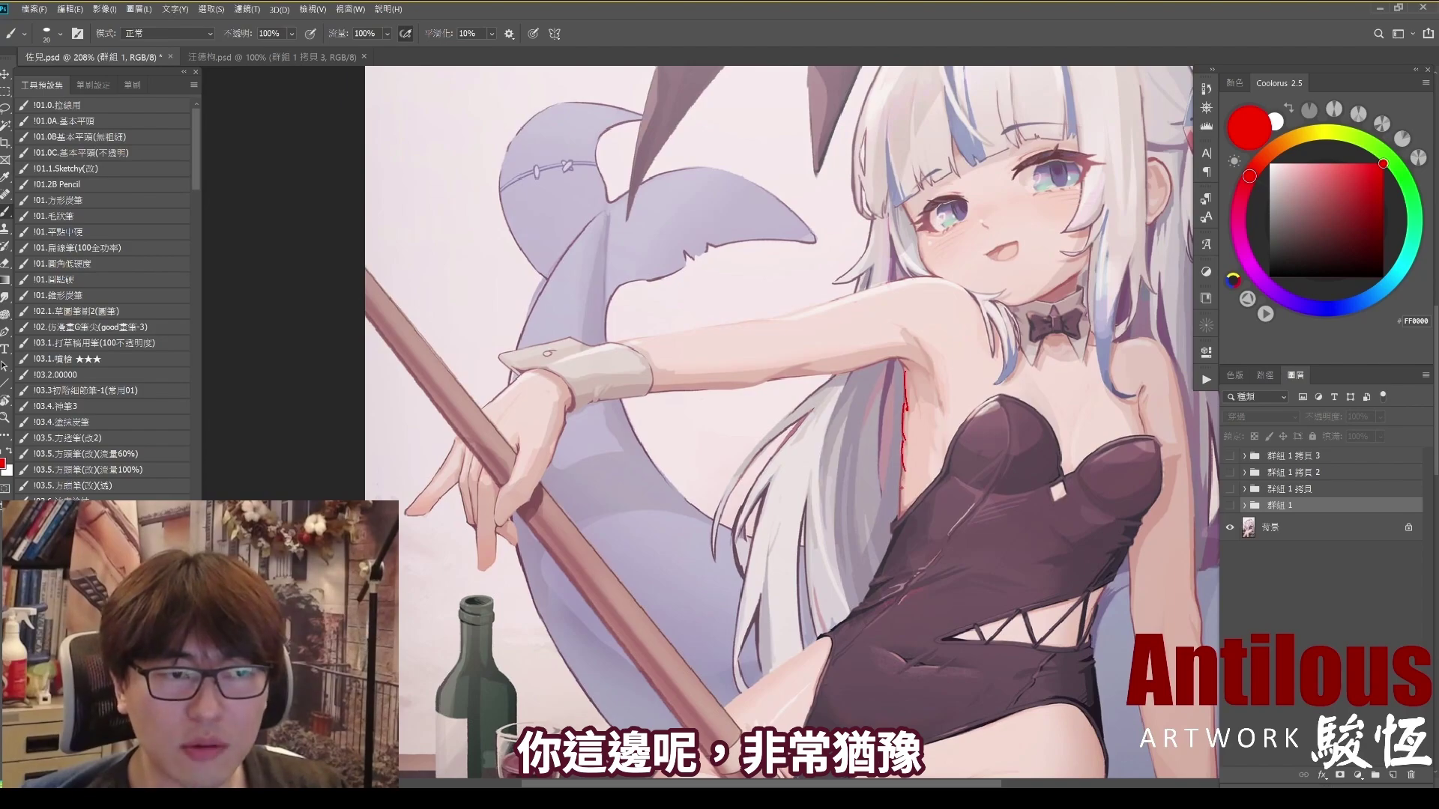
Step: Mark the armpit-to-waist line and circle the shoulder of the extended arm in red, undoing the strokes
left_click_drag(903, 478, 900, 513)
key("ctrl+z")
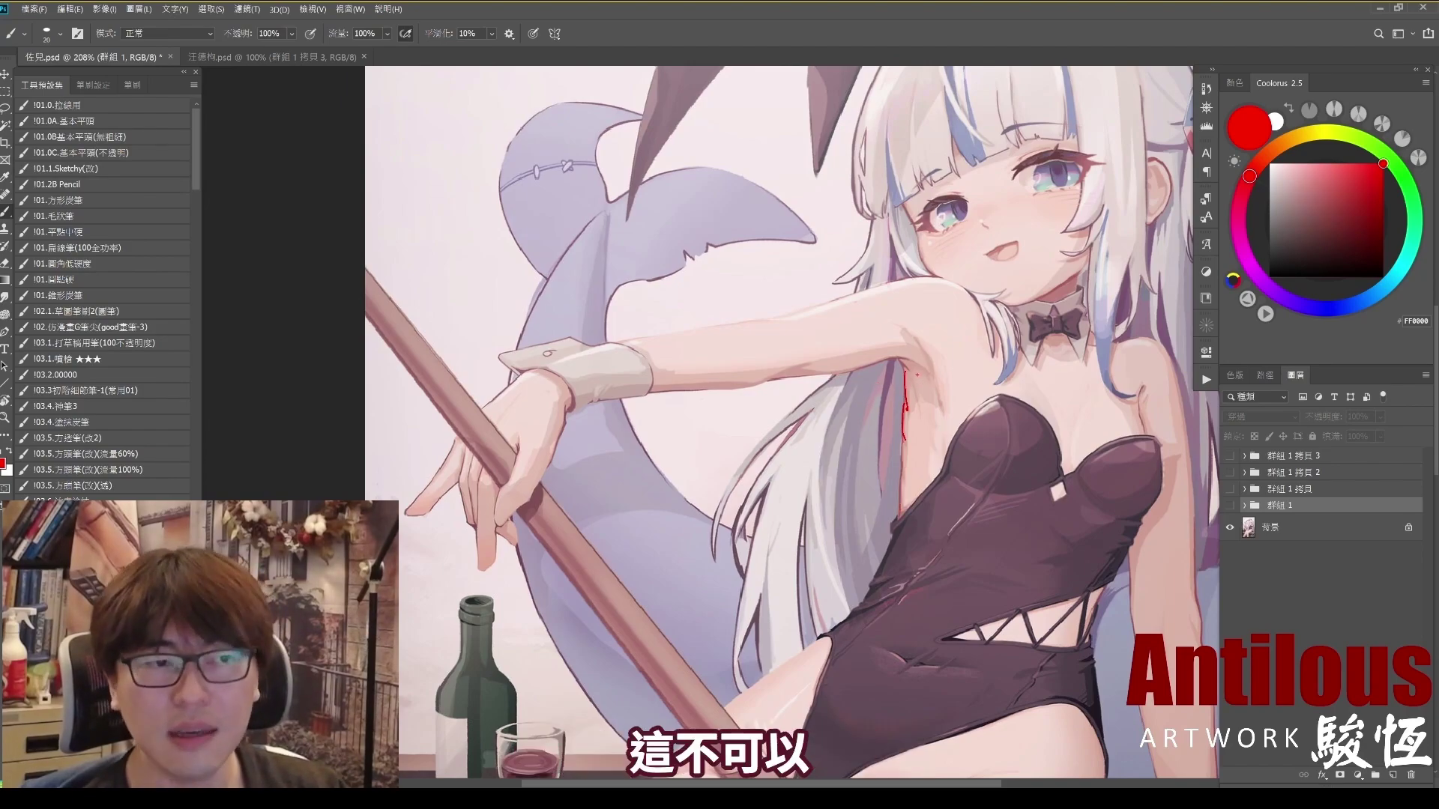
key("ctrl+z")
key("ctrl+z")
left_click_drag(962, 345, 929, 391)
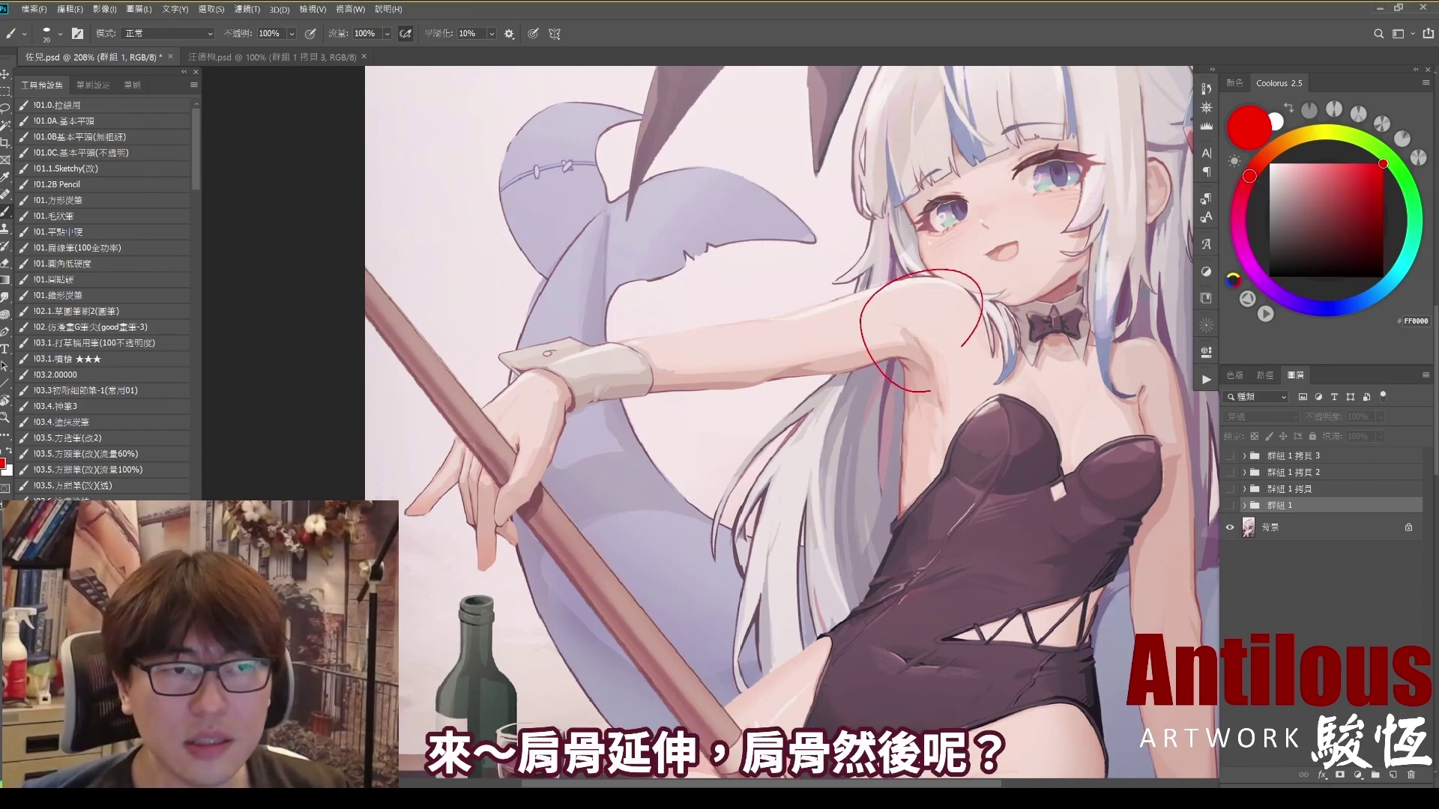
key("ctrl+z")
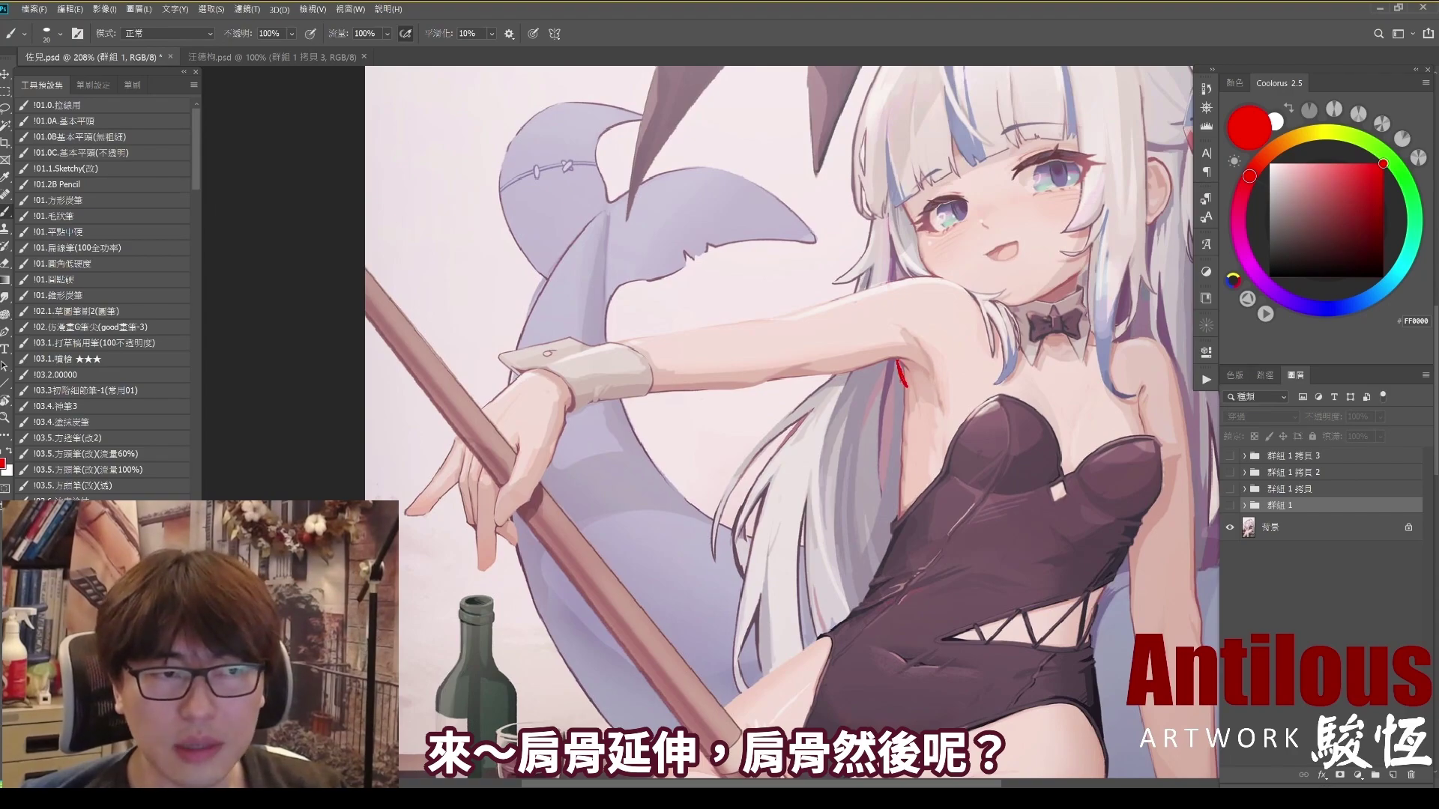
Step: Draw the back muscle's contour from the armpit down to the suit in red, and undo it
mouse_move(898, 379)
left_mouse_down()
mouse_move(907, 502)
mouse_move(802, 492)
left_mouse_up()
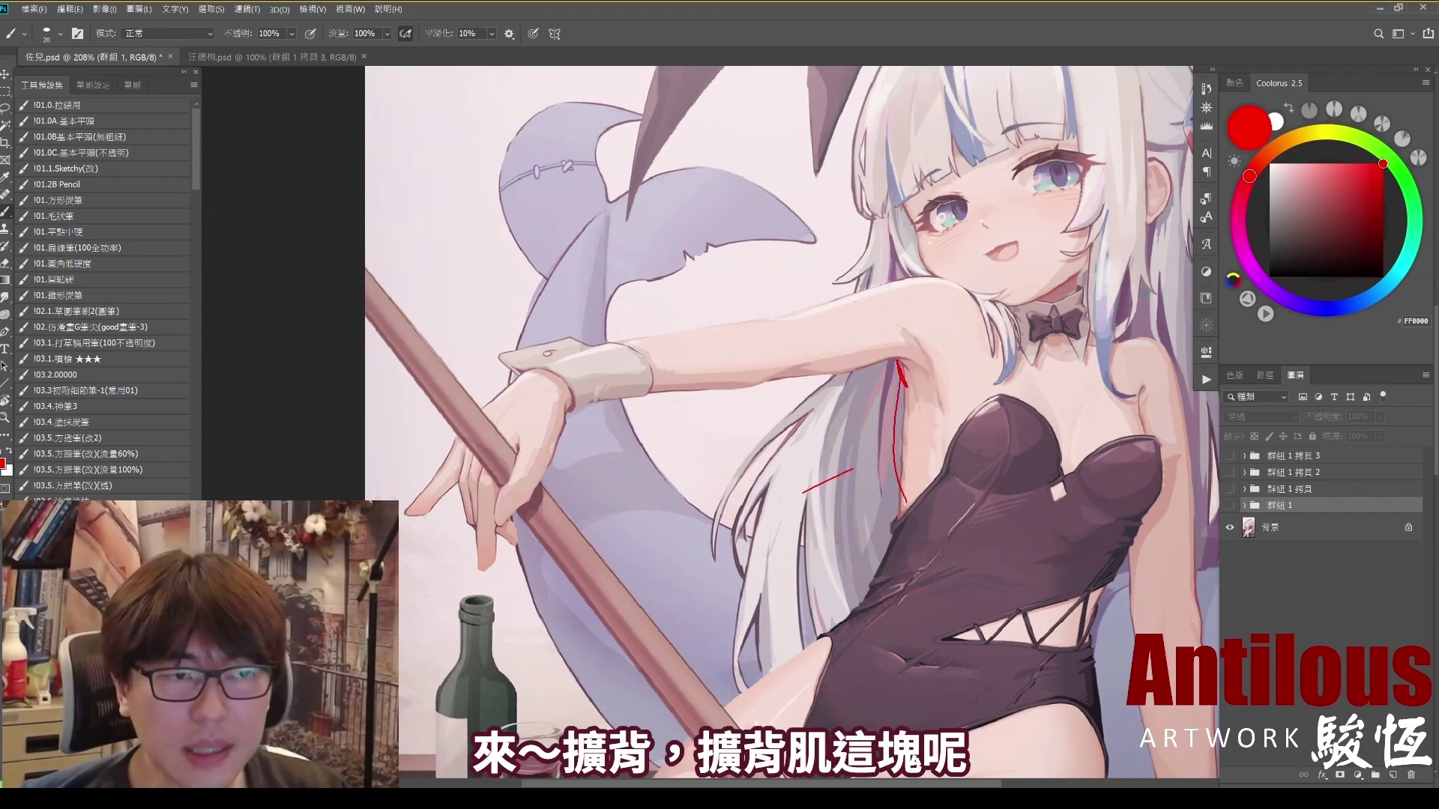
key("ctrl+z")
key("ctrl+z")
key("ctrl+z")
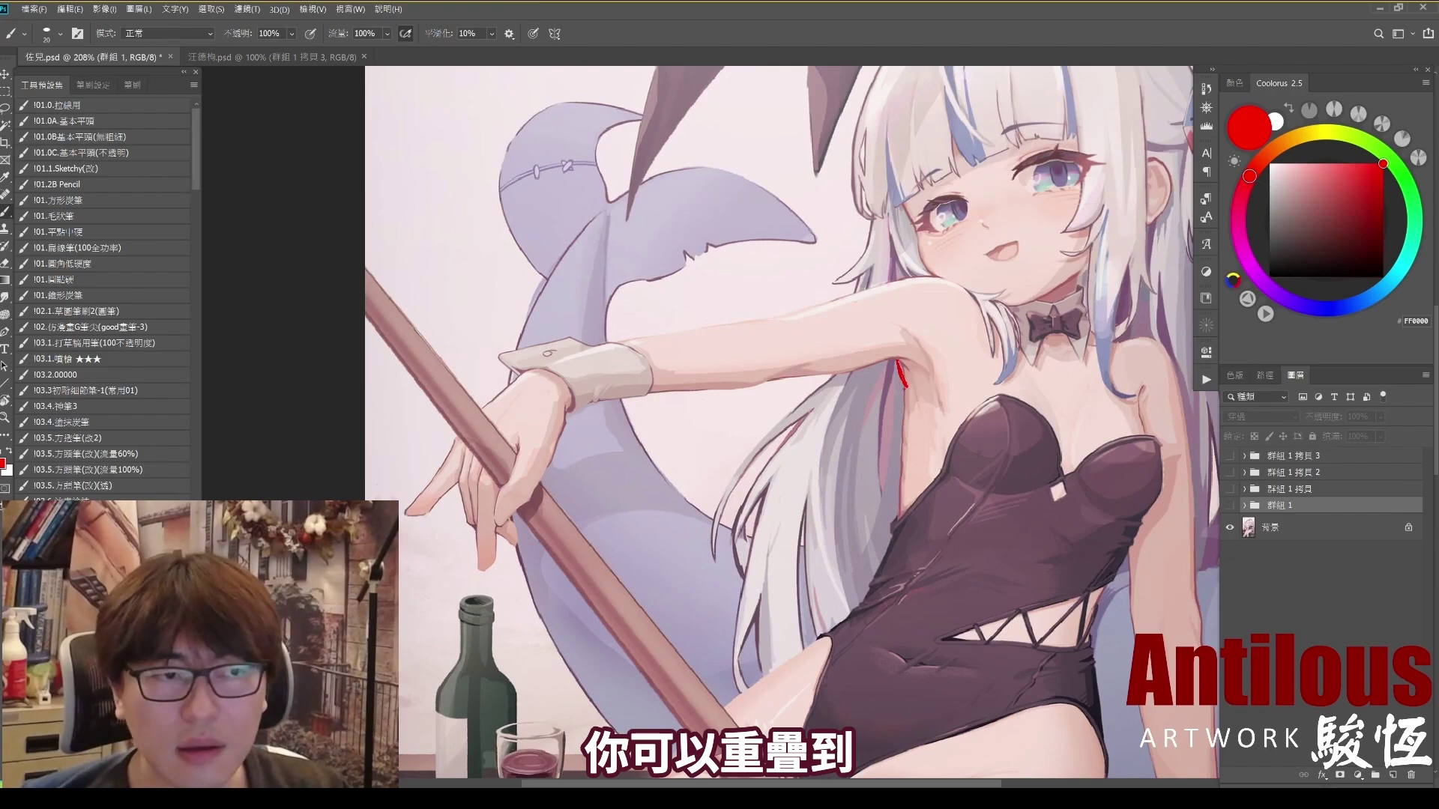
Step: Trace the armpit, ribcage, waist and hip as separate red contour segments along the torso's side, with short marks beside them
left_click_drag(898, 378, 907, 515)
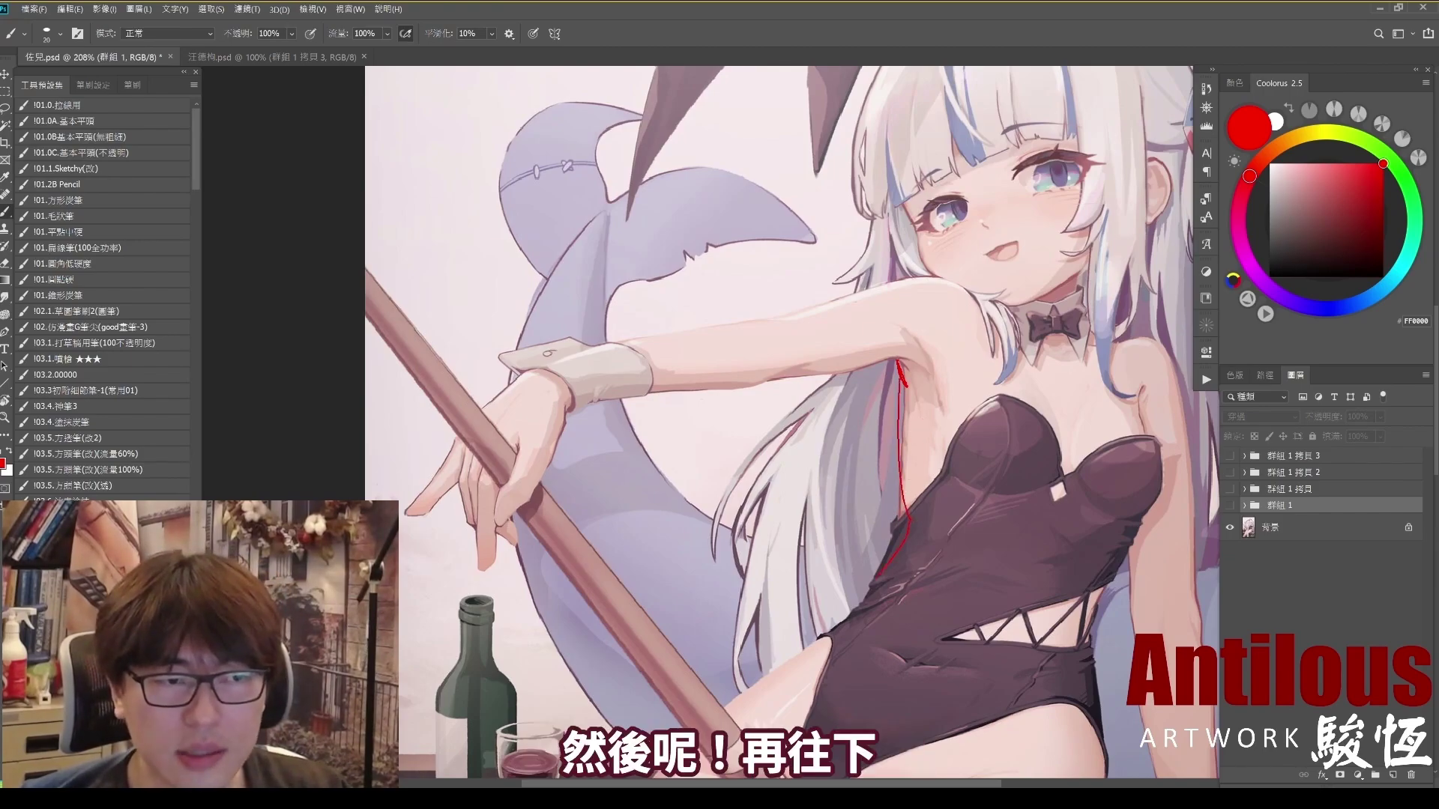
key("ctrl+z")
left_click_drag(931, 542, 885, 571)
left_click_drag(929, 575, 796, 646)
key("ctrl+z")
key("ctrl+z")
key("ctrl+z")
left_click_drag(858, 609, 874, 629)
left_click_drag(802, 449, 866, 441)
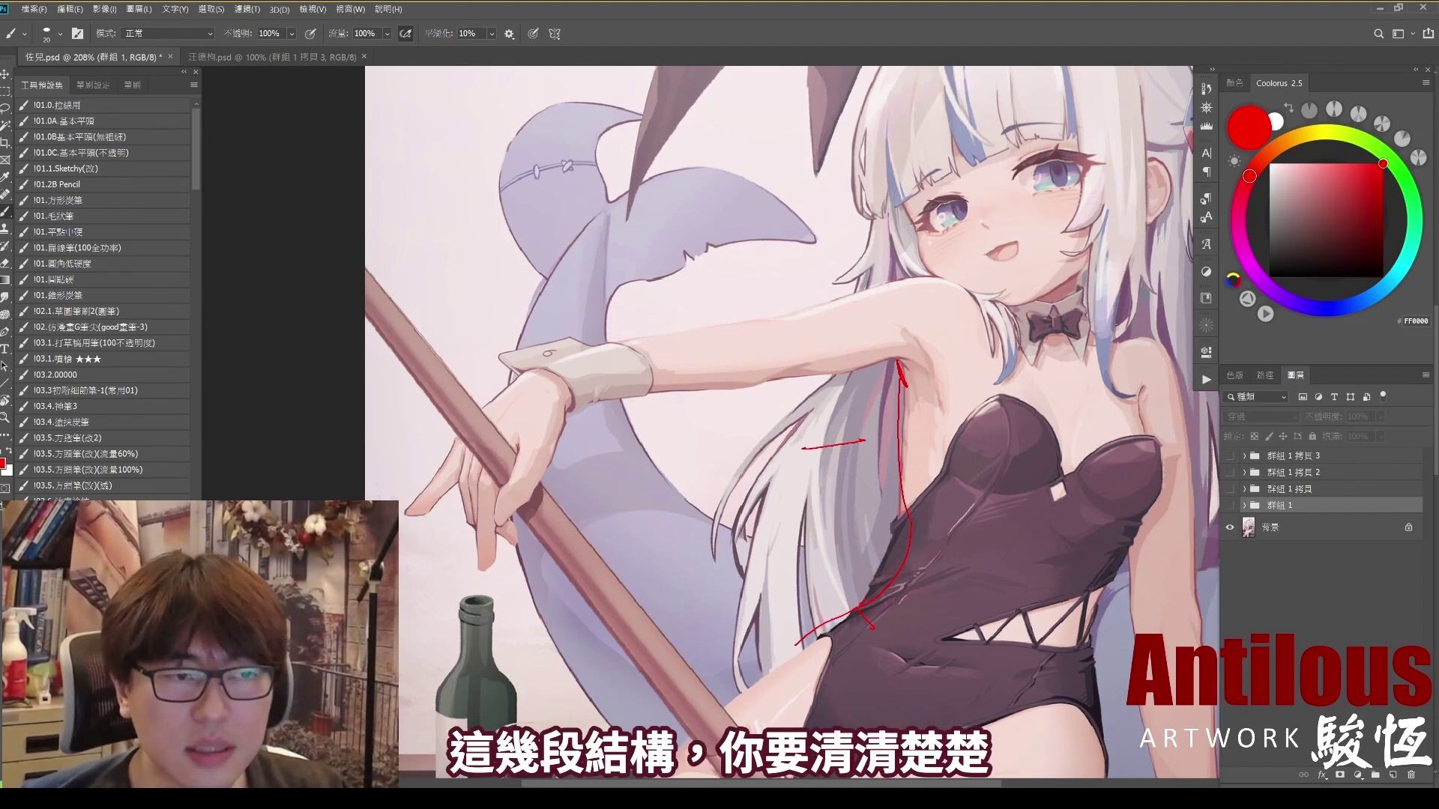
left_click_drag(846, 393, 877, 382)
left_click_drag(776, 579, 784, 613)
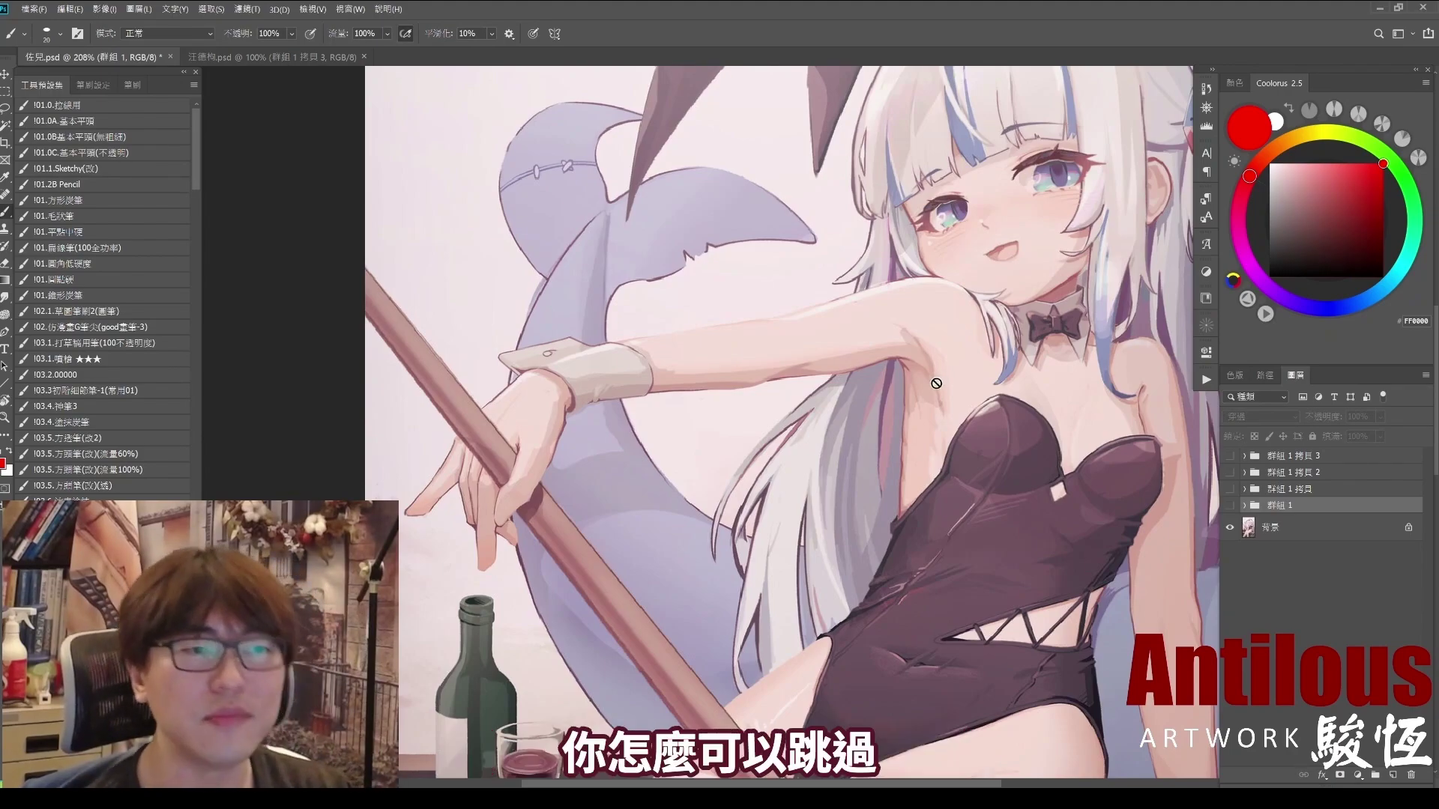
Step: Circle the area around the cue's end and the upper thighs in red, and clear the circle
scroll(932, 497, "down", 3)
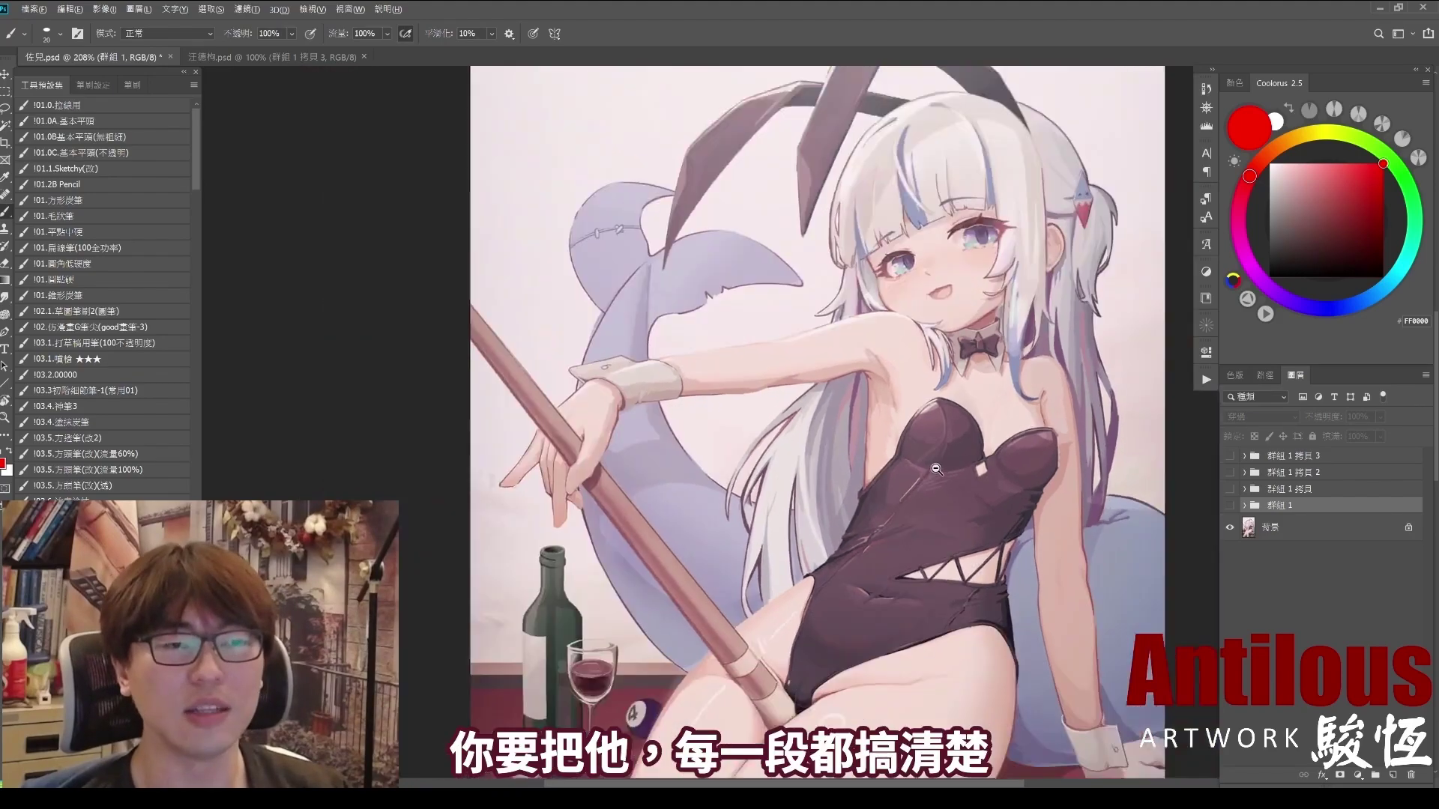
left_click_drag(1012, 517, 974, 457)
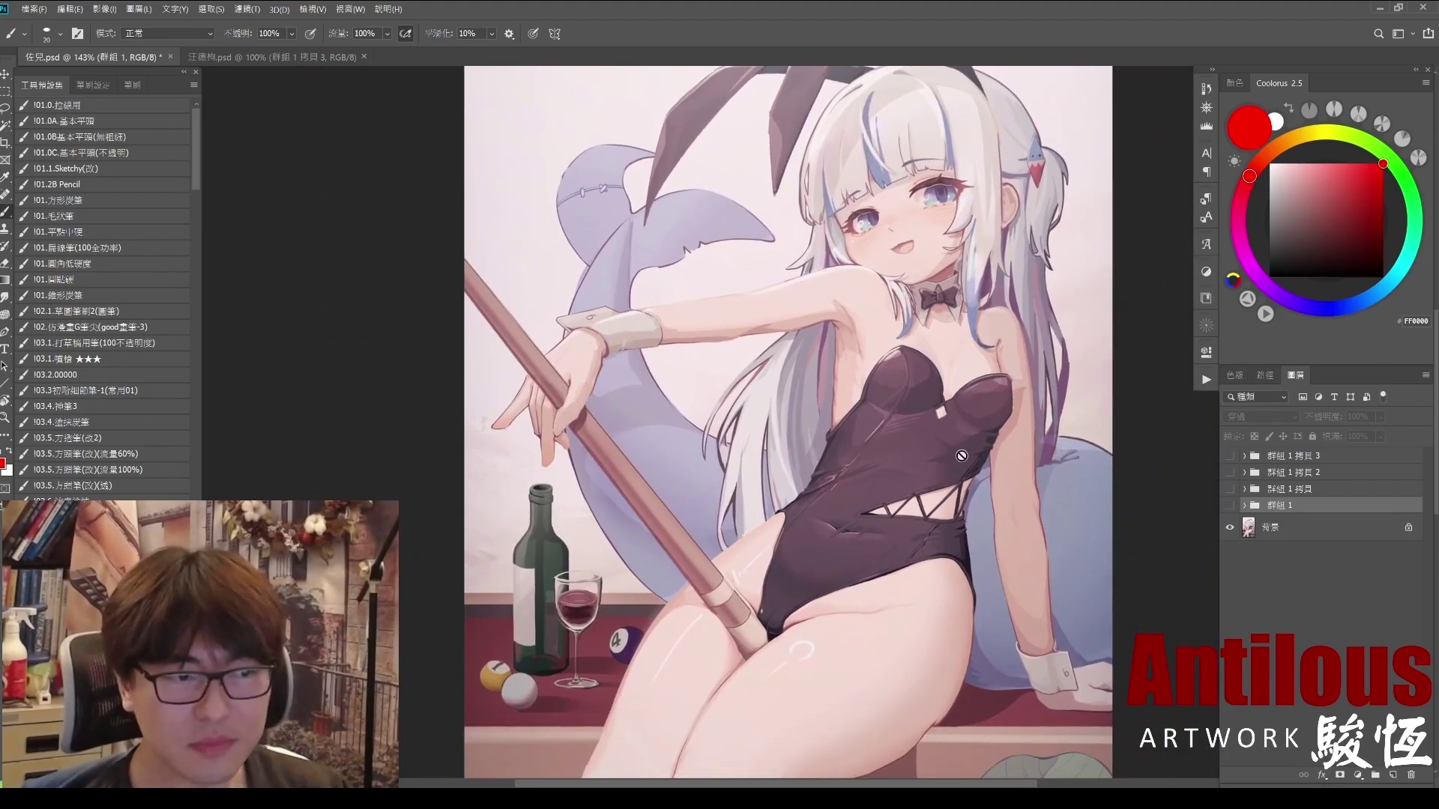
mouse_move(787, 658)
left_mouse_down()
mouse_move(703, 599)
mouse_move(750, 650)
left_mouse_up()
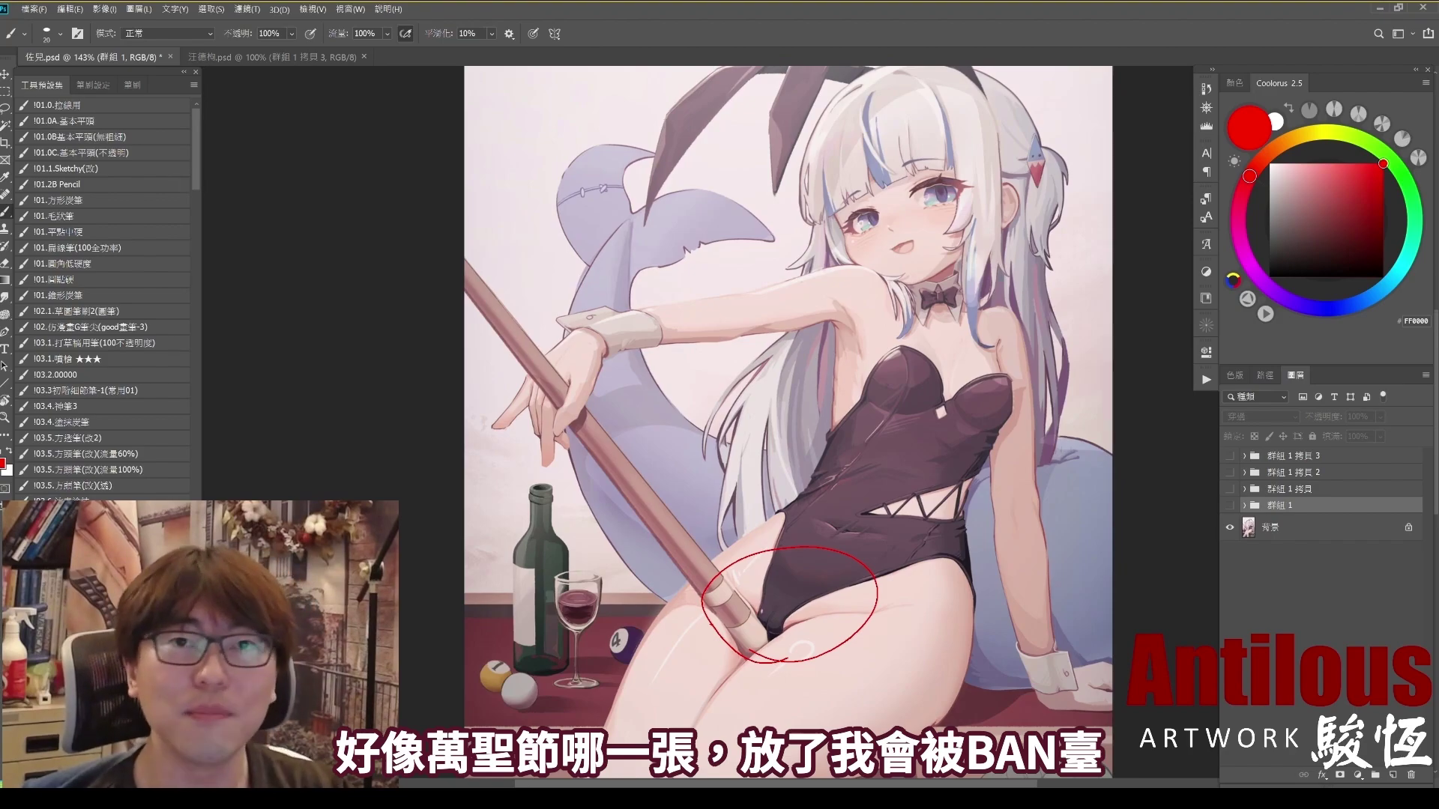
key("ctrl+z")
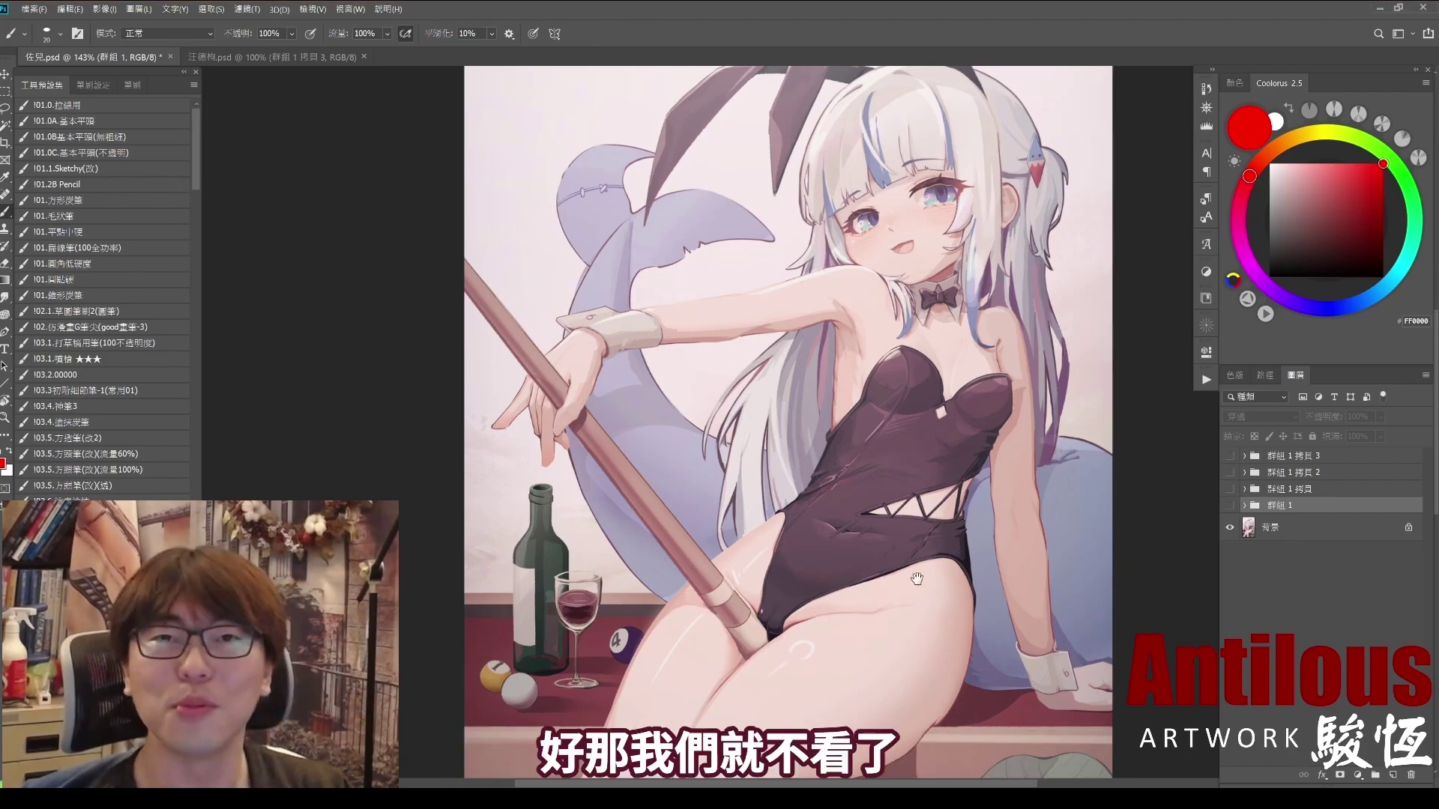
Step: Show 群組 1 to examine the corrected version of the whole figure
left_click_drag(769, 638, 756, 571)
left_click_drag(859, 535, 790, 610)
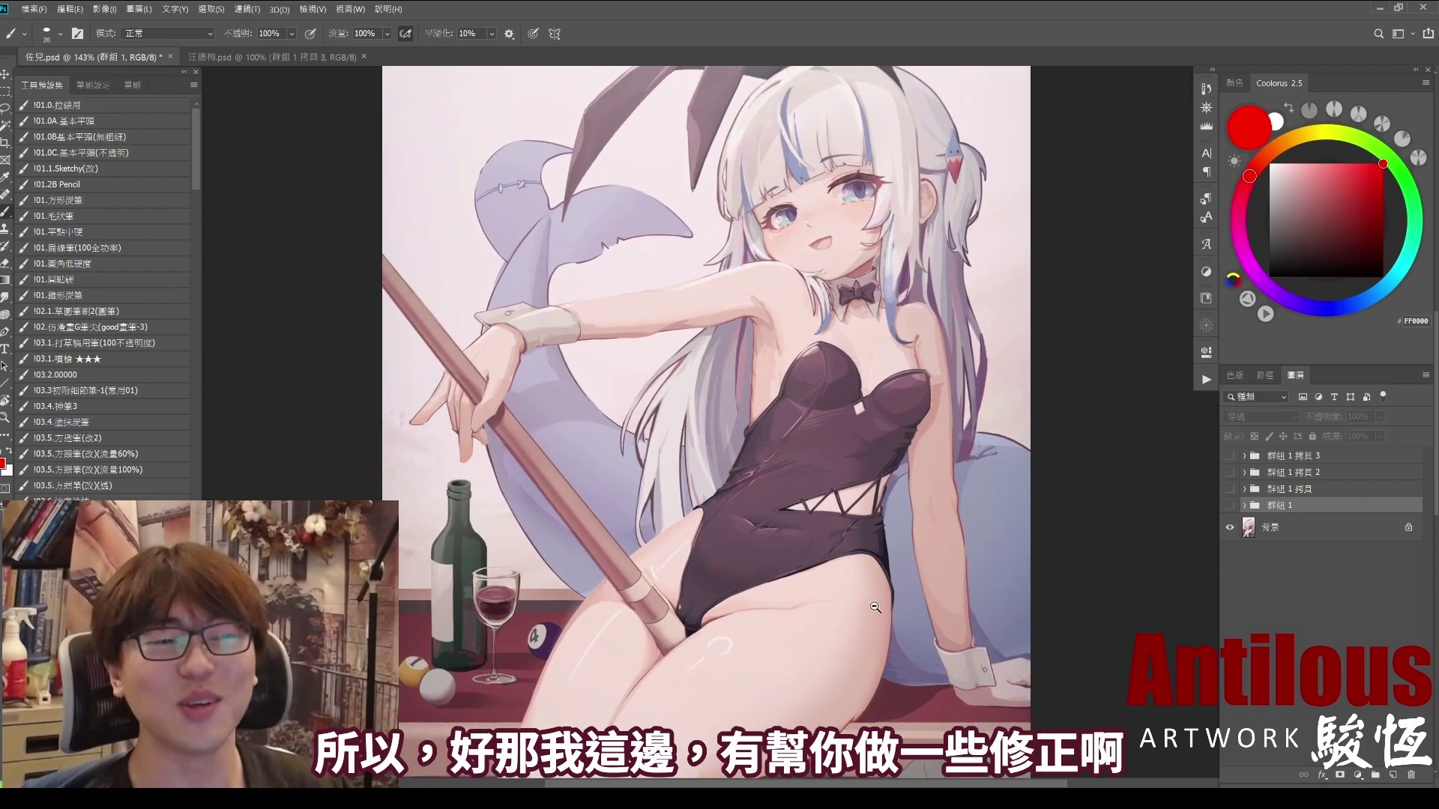
left_click_drag(882, 580, 856, 580)
left_click(1229, 506)
scroll(913, 542, "up", 5)
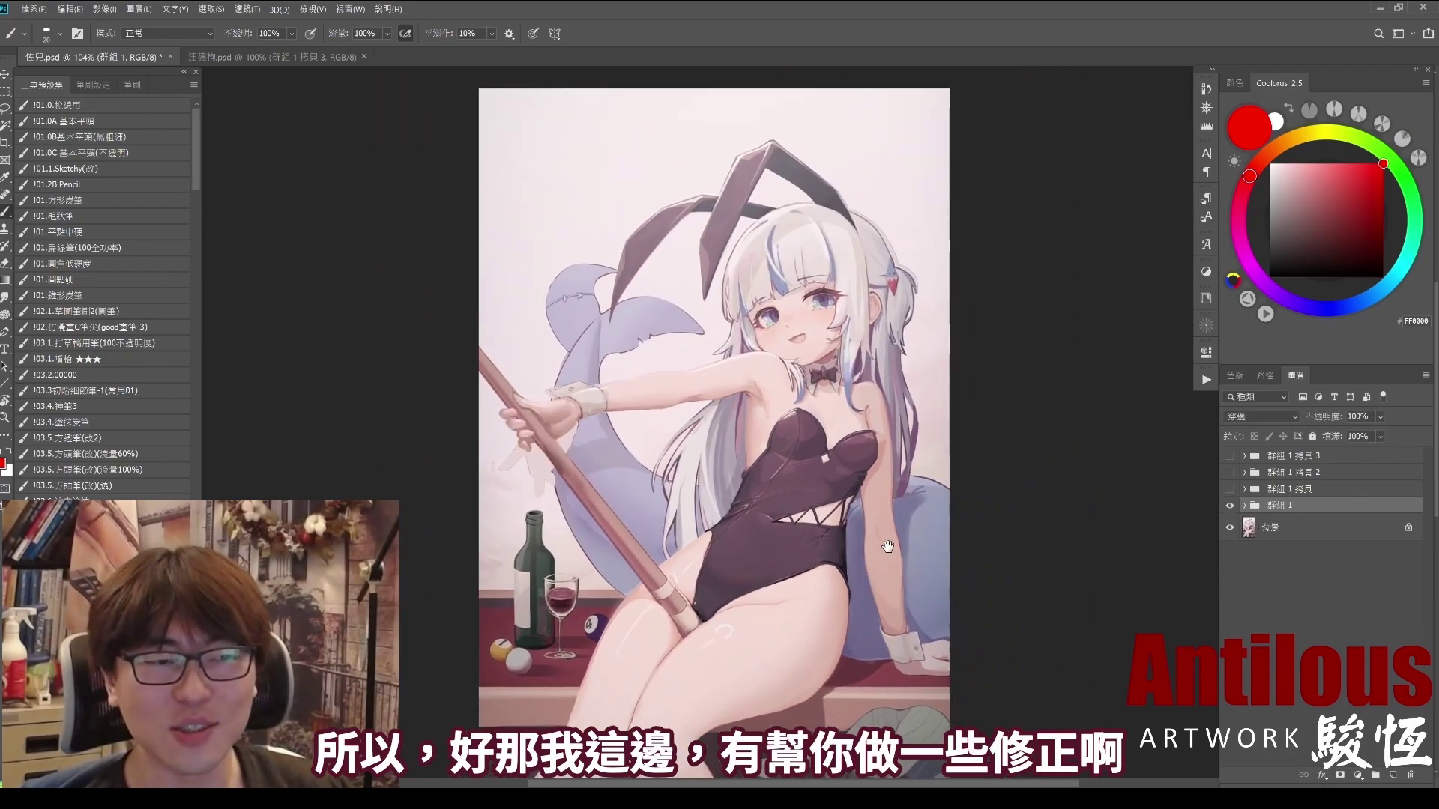
Step: Hide 群組 1, mark the bump at the supporting arm's elbow in red, and undo the mark
left_click(1229, 506)
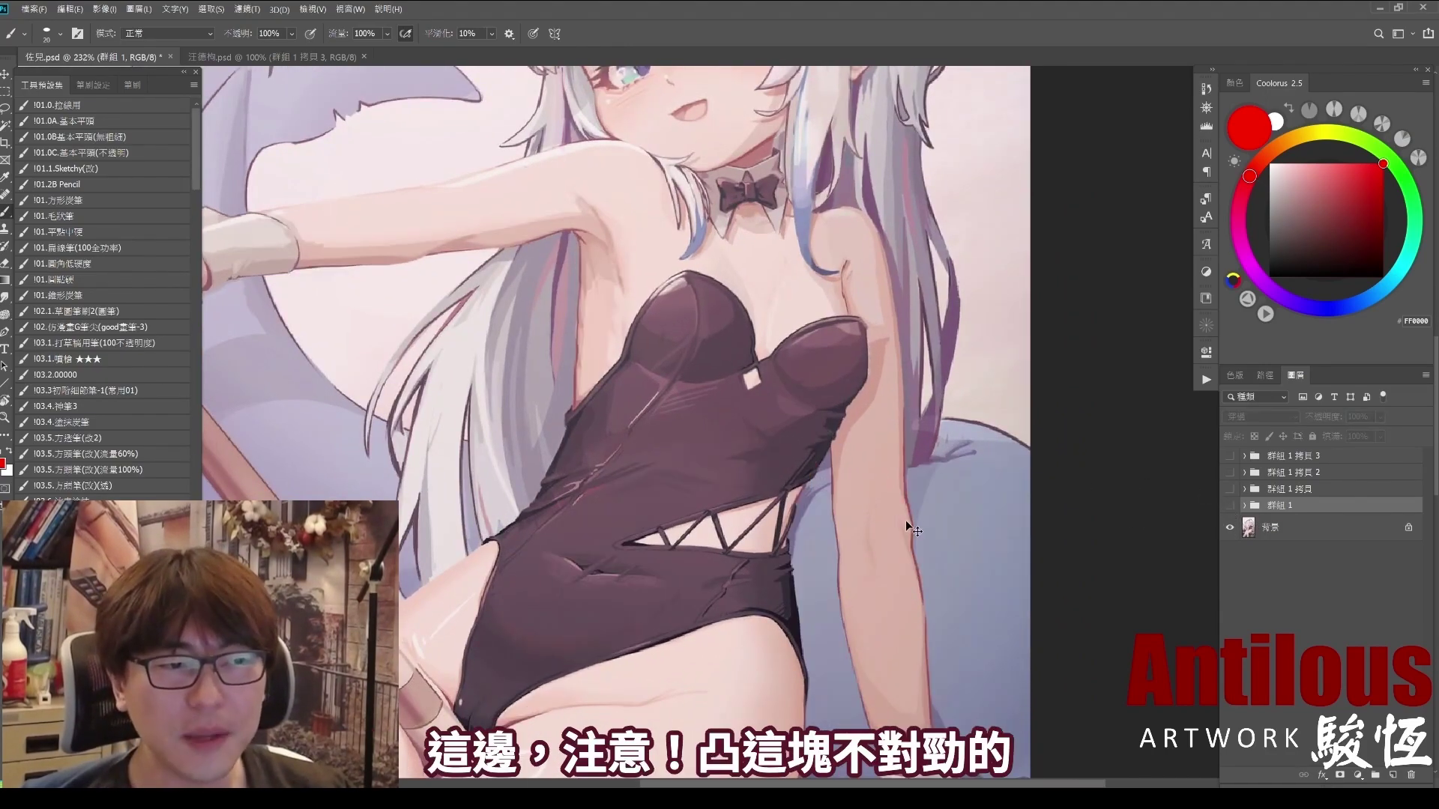
left_click_drag(909, 505, 908, 543)
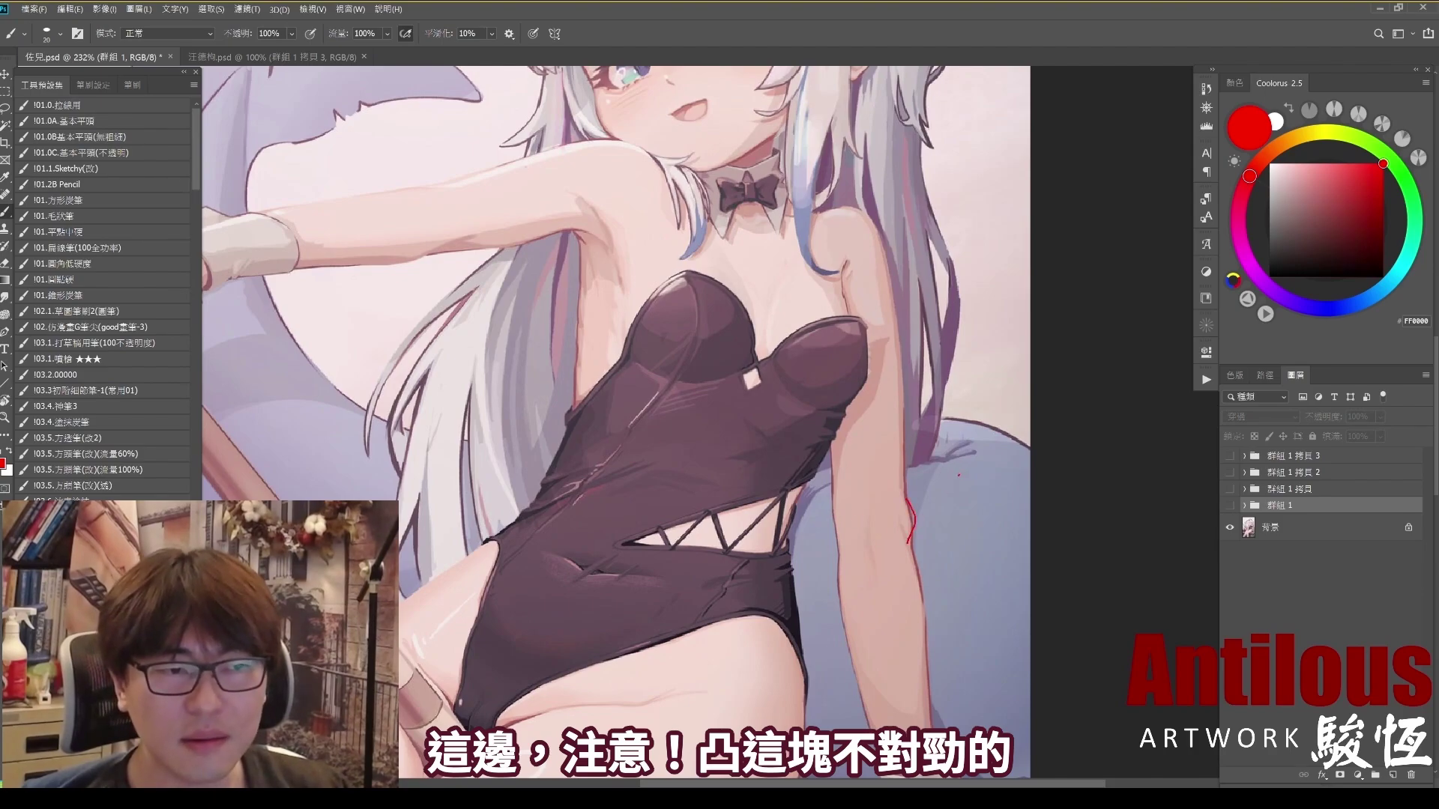
key("ctrl+z")
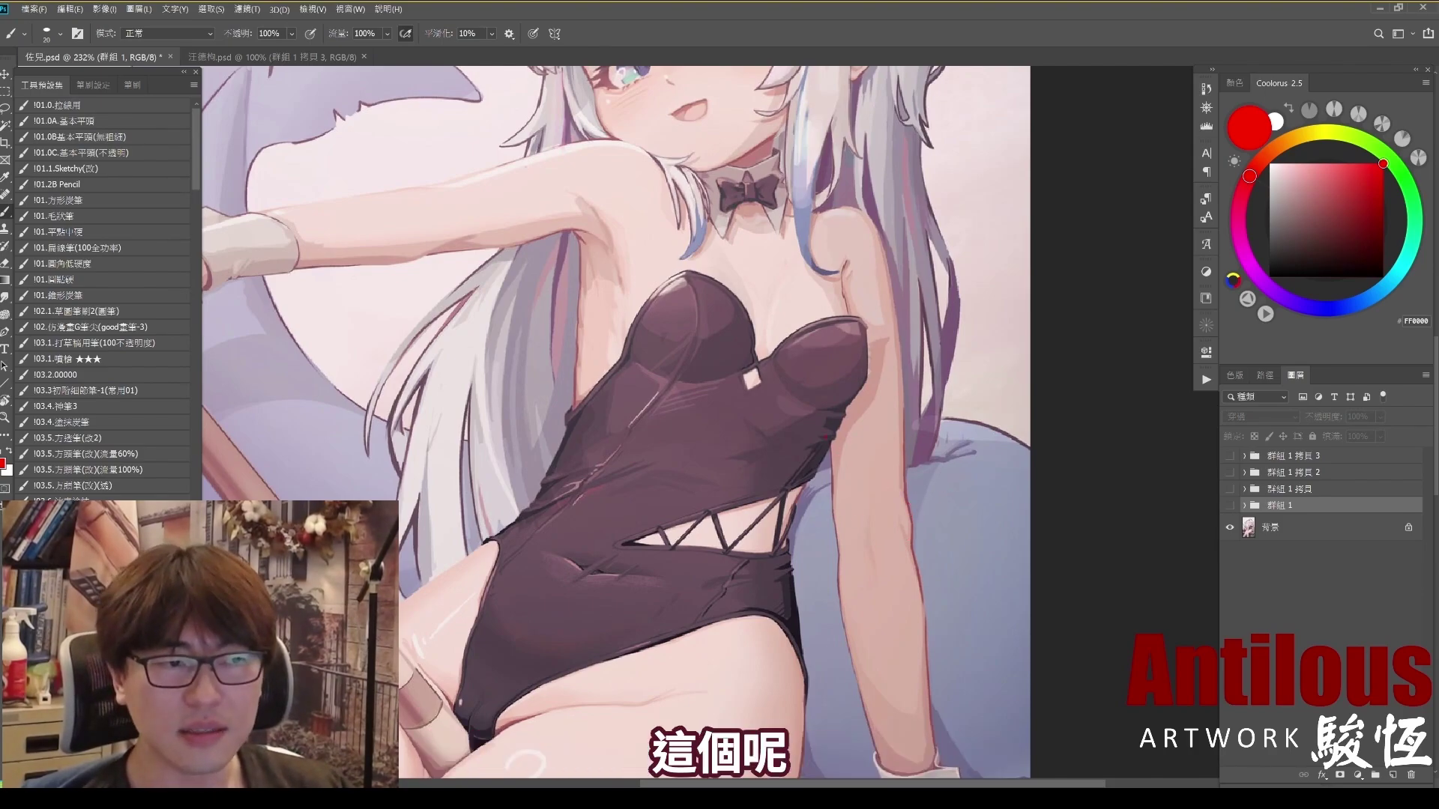
Step: Sketch the upper arm and forearm contours and a V-shaped inner-elbow crease over the supporting arm in red, and clear the sketch
left_click_drag(831, 535, 835, 547)
key("ctrl+z")
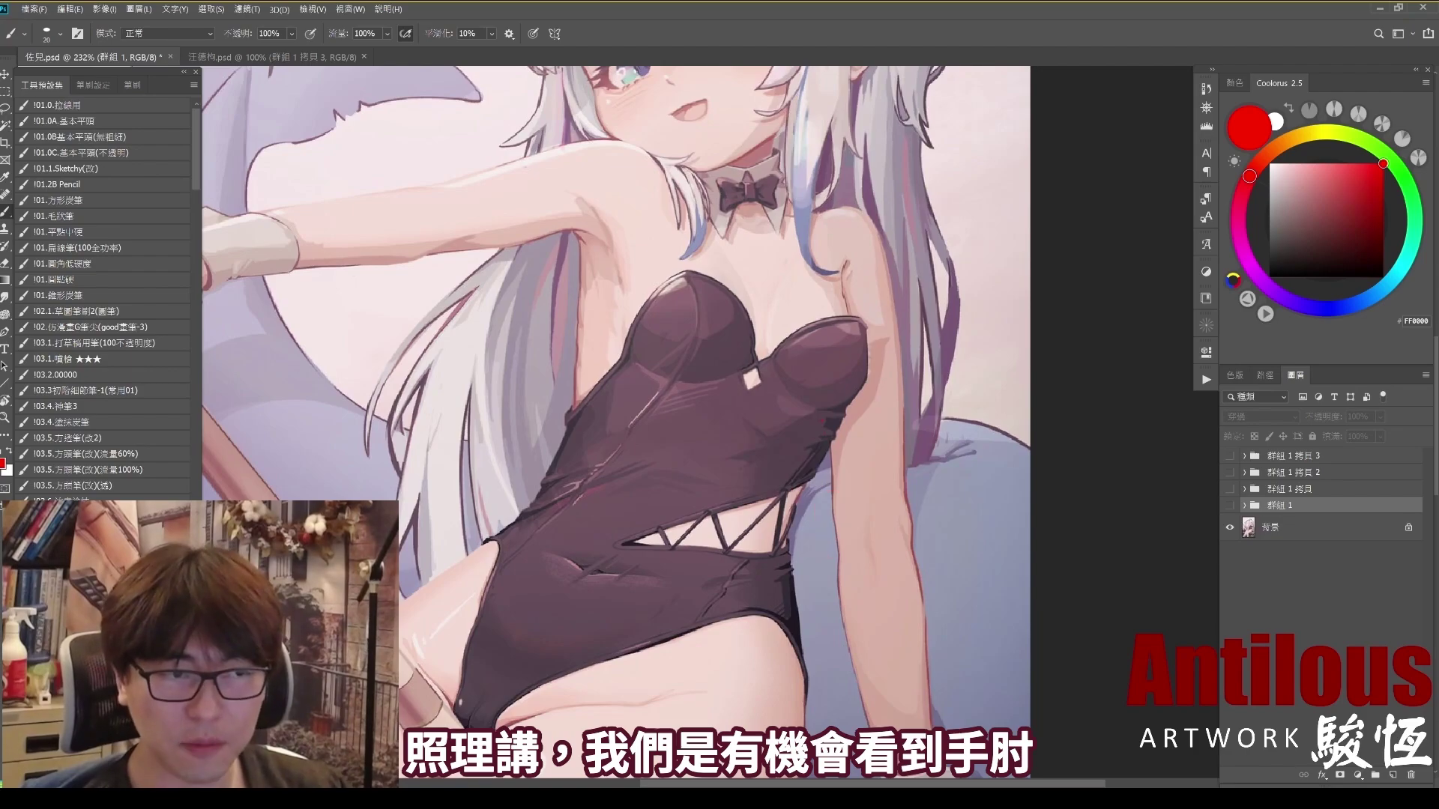
mouse_move(828, 454)
left_mouse_down()
mouse_move(841, 601)
mouse_move(840, 517)
mouse_move(837, 563)
left_mouse_up()
key("ctrl+z")
mouse_move(903, 382)
left_mouse_down()
mouse_move(907, 547)
mouse_move(833, 625)
mouse_move(884, 727)
left_mouse_up()
left_click_drag(908, 549, 918, 721)
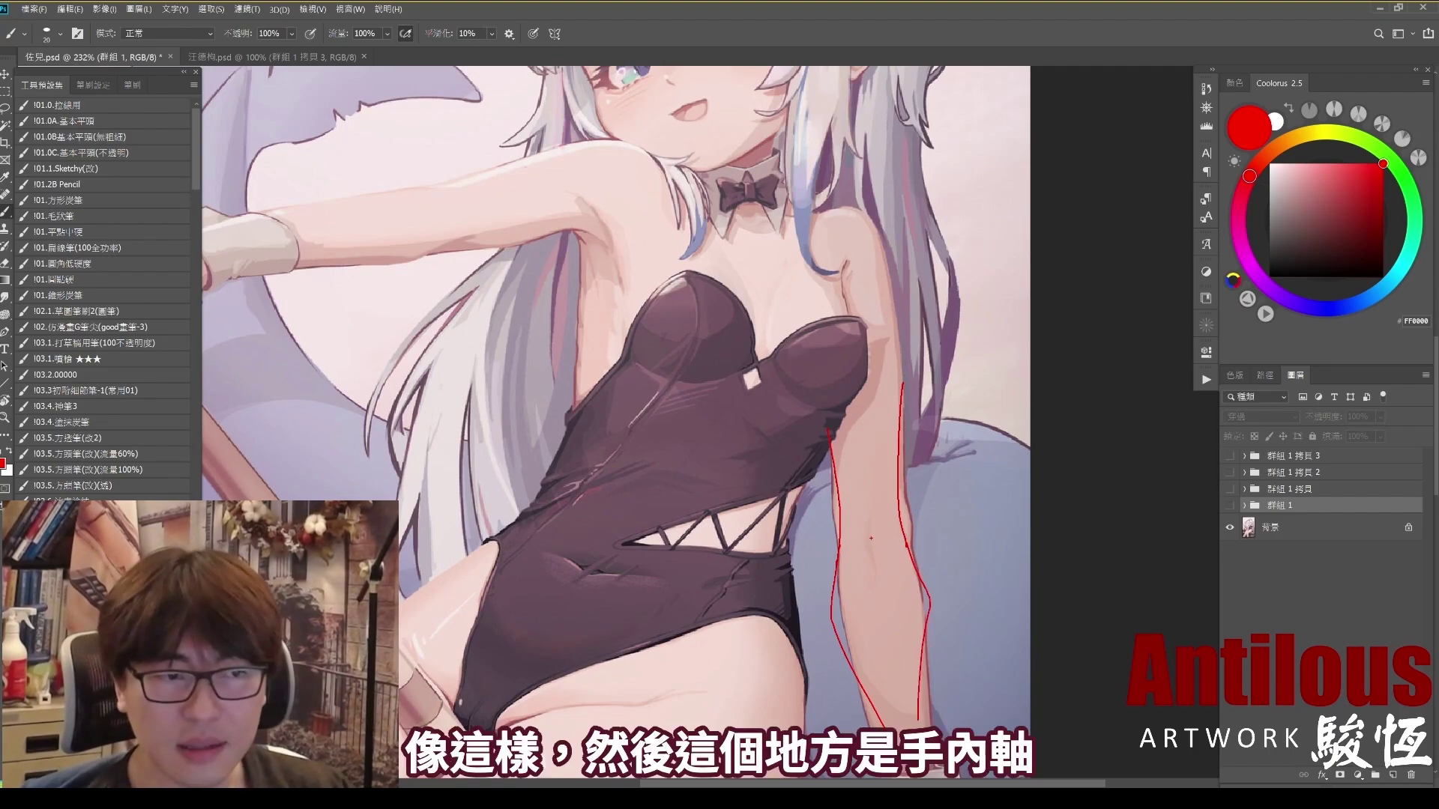
key("ctrl+z")
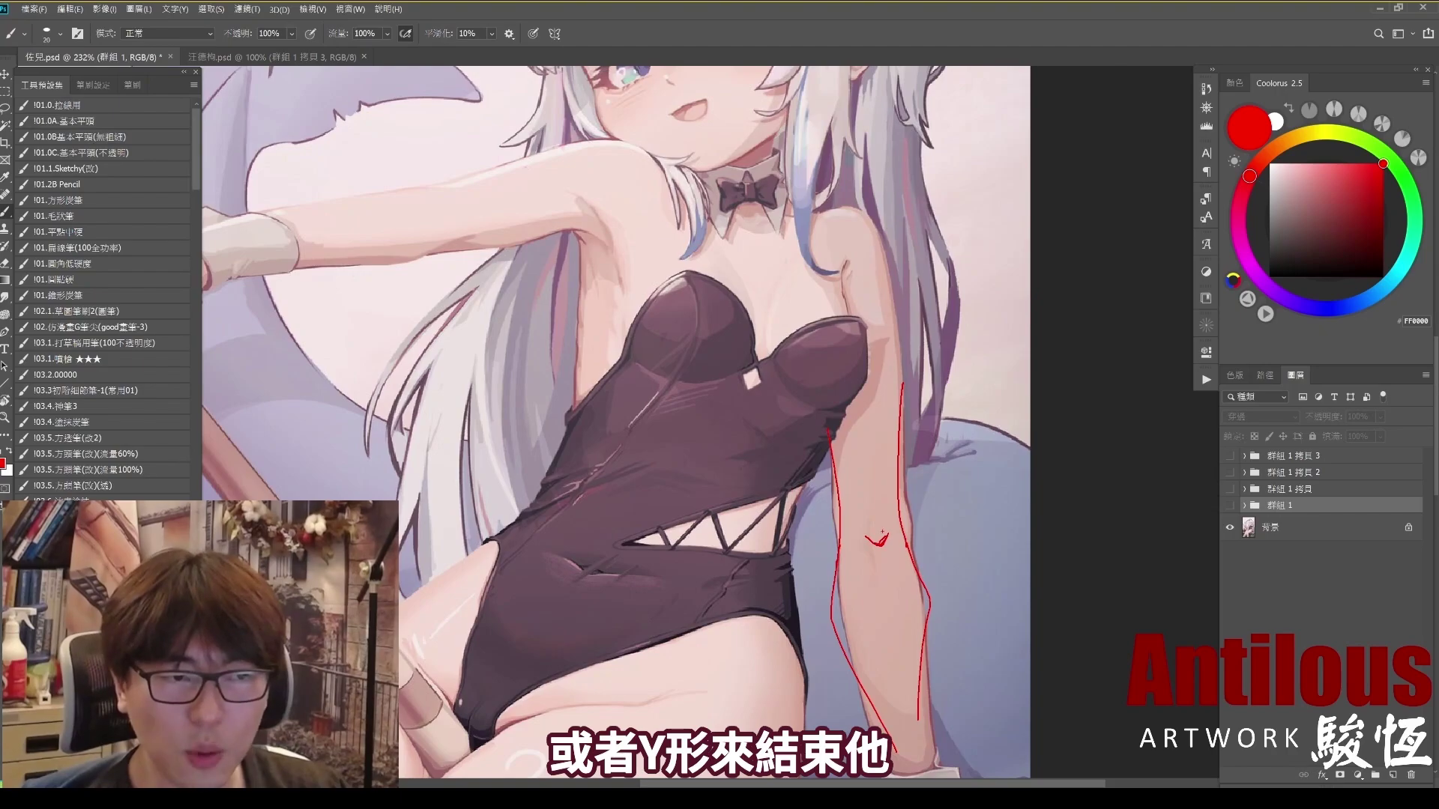
key("Escape")
Step: Toggle 群組 1 repeatedly to compare the original torso and supporting arm with the corrected version
left_click(1230, 505)
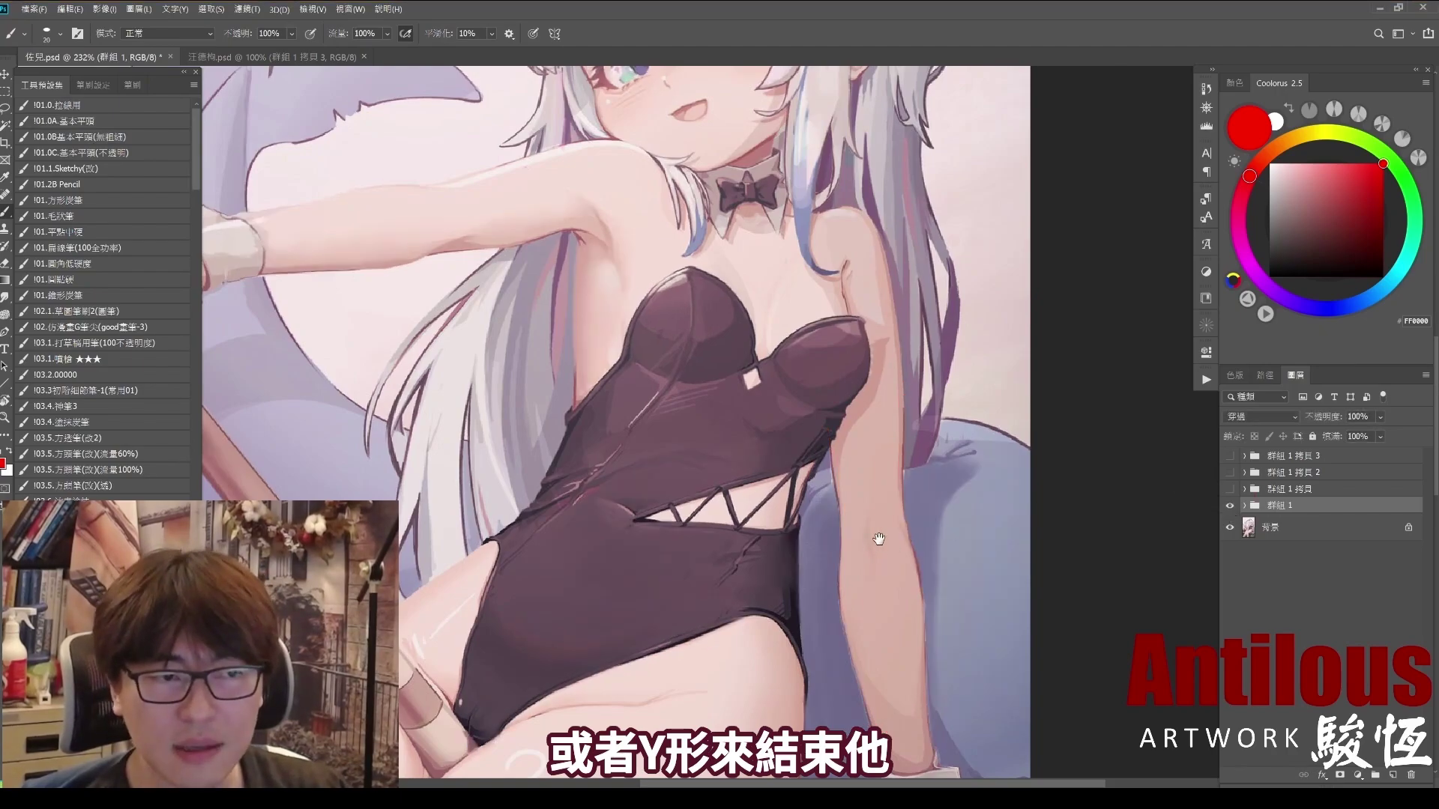
left_click(1229, 507)
left_click(1229, 507)
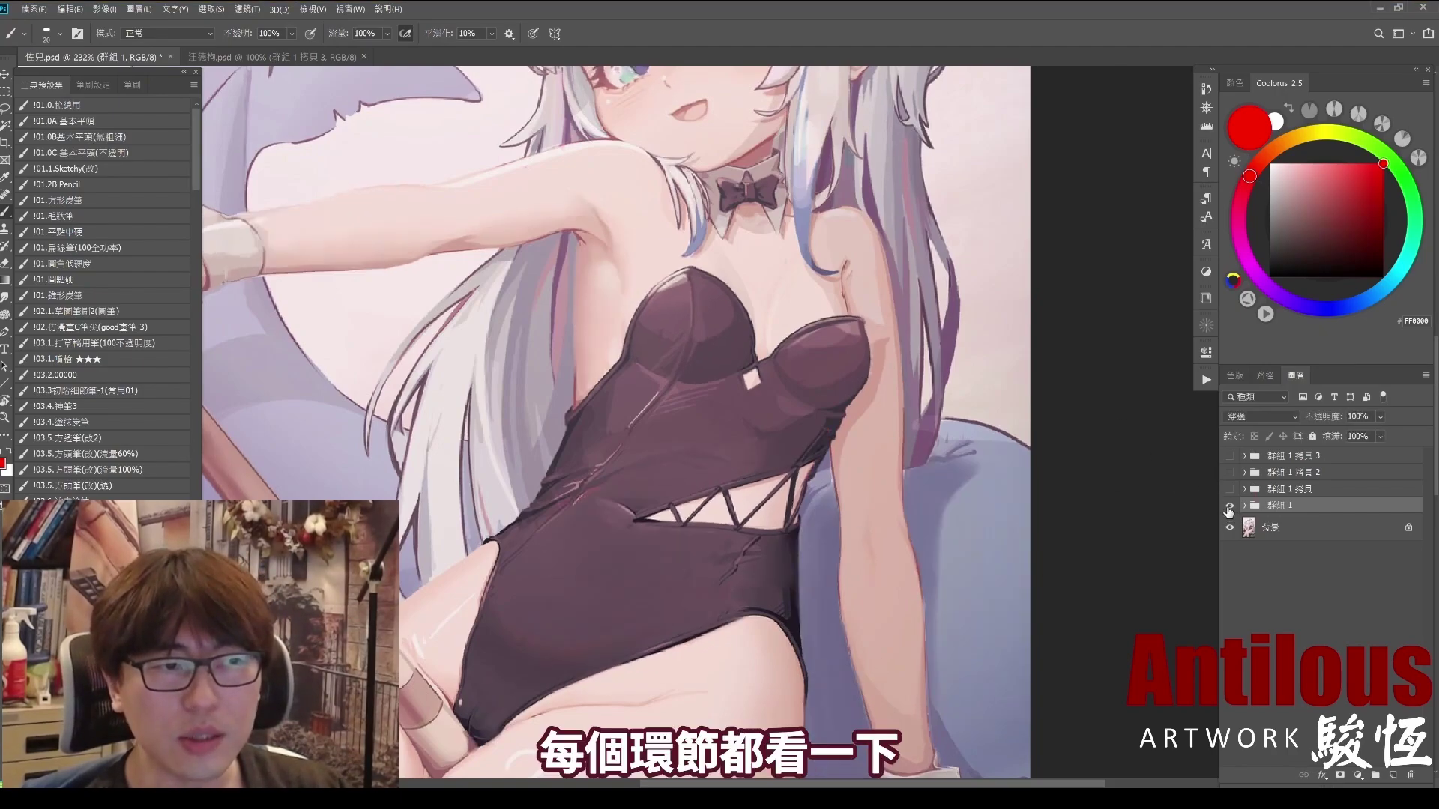
left_click(1229, 507)
left_click(1229, 506)
left_click(1229, 507)
left_click(1229, 507)
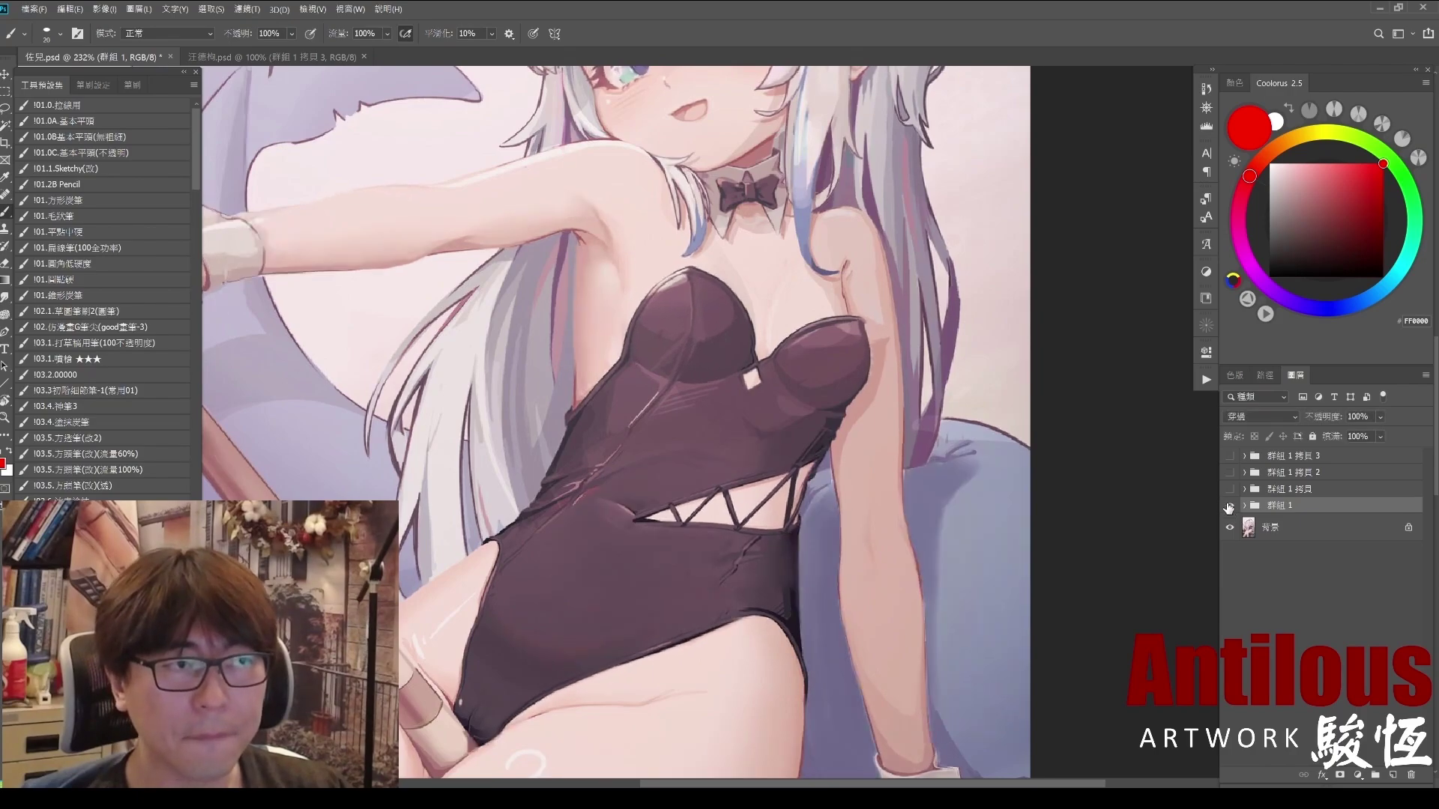
Step: Toggle 群組 1 off and on with the whole figure in view to compare the overall body posture
scroll(941, 505, "down", 8)
left_click_drag(893, 663, 1022, 510)
scroll(937, 505, "up", 3)
left_click(1230, 507)
left_click(1229, 506)
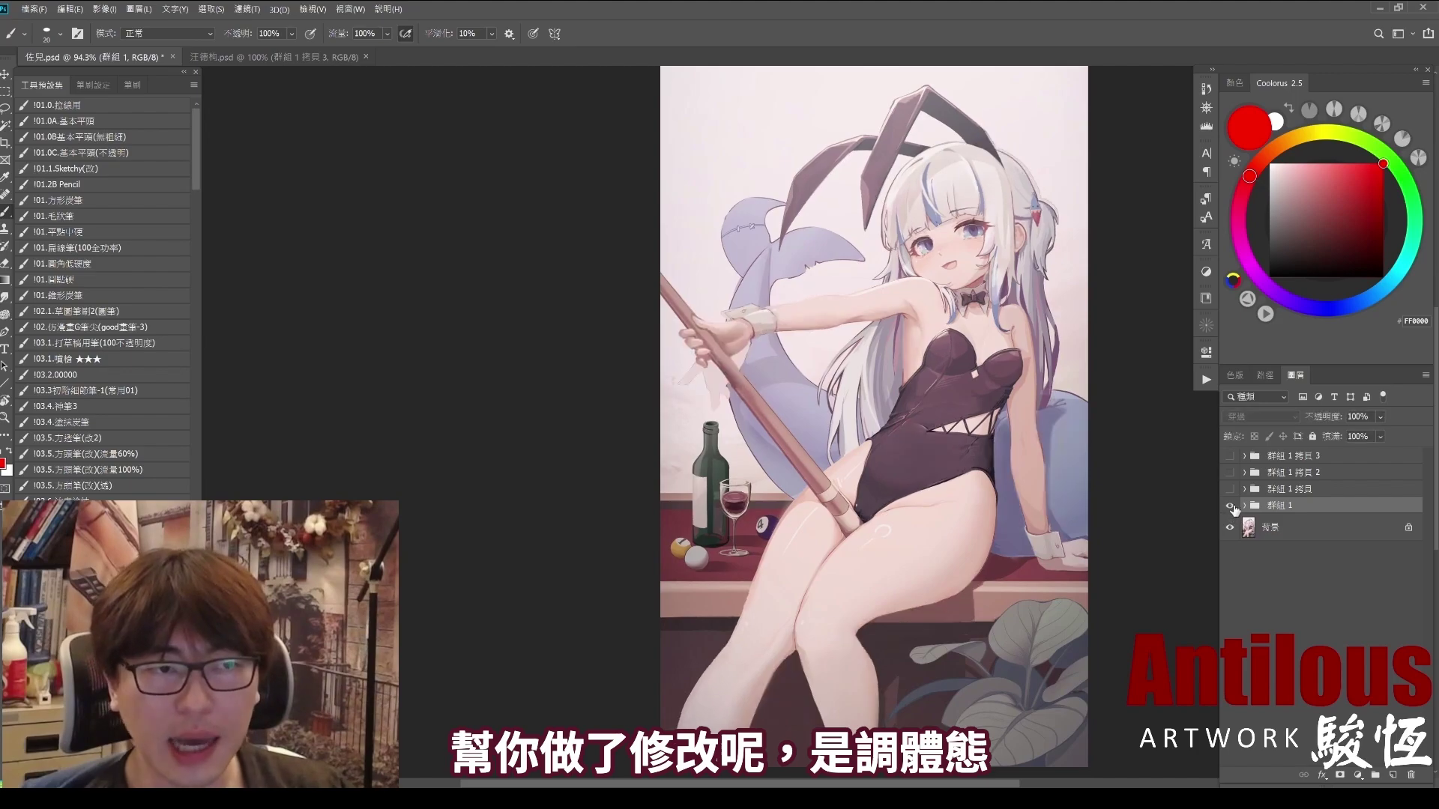
Step: Select 群組 1 拷貝 and examine the full composition
left_click(1275, 495)
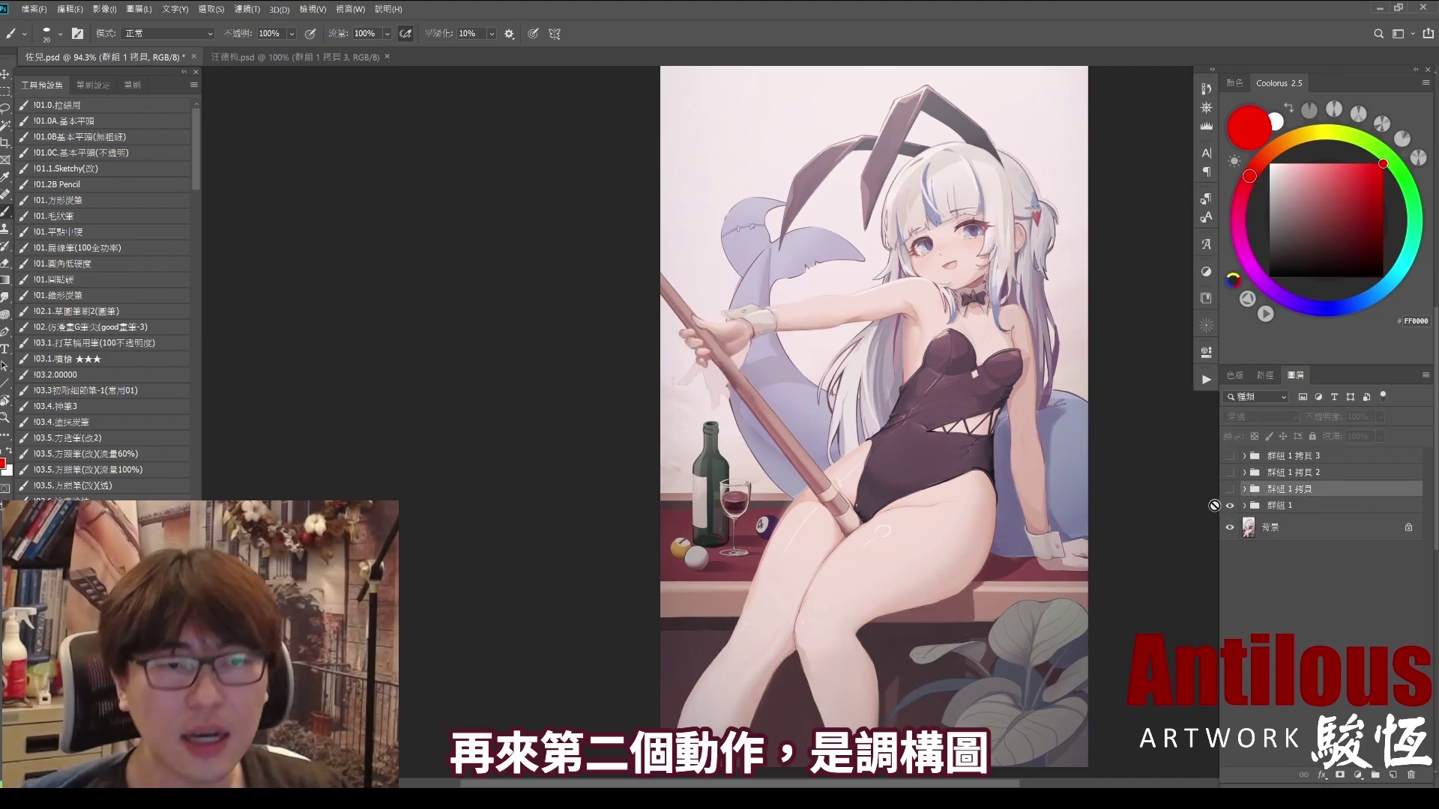
left_click(1230, 492)
scroll(961, 421, "down", 2)
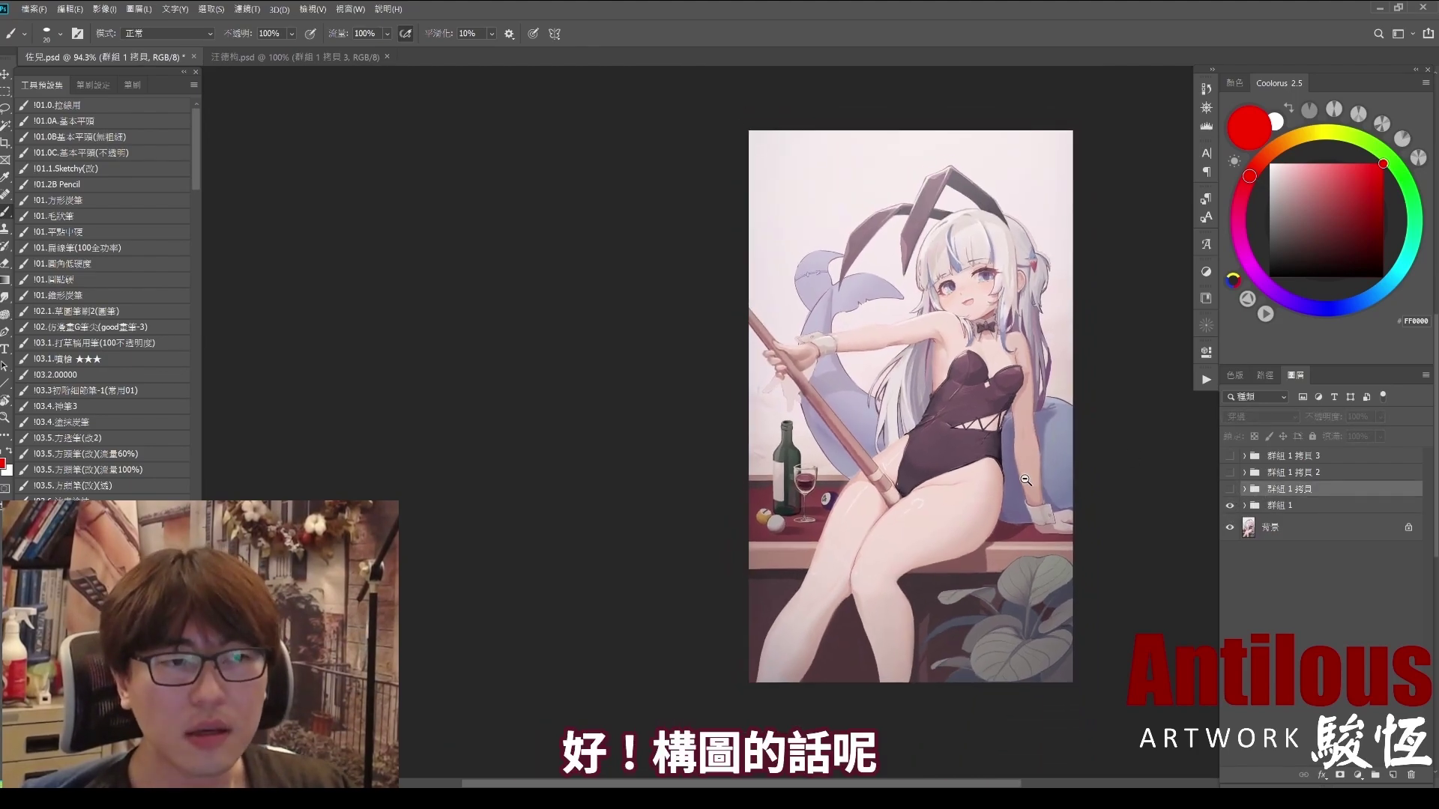
Step: Circle the billiard table corner around the bottle in red, clear it, and mark the table's edges running past the canvas side
key("ctrl+2")
left_click_drag(772, 577, 763, 568)
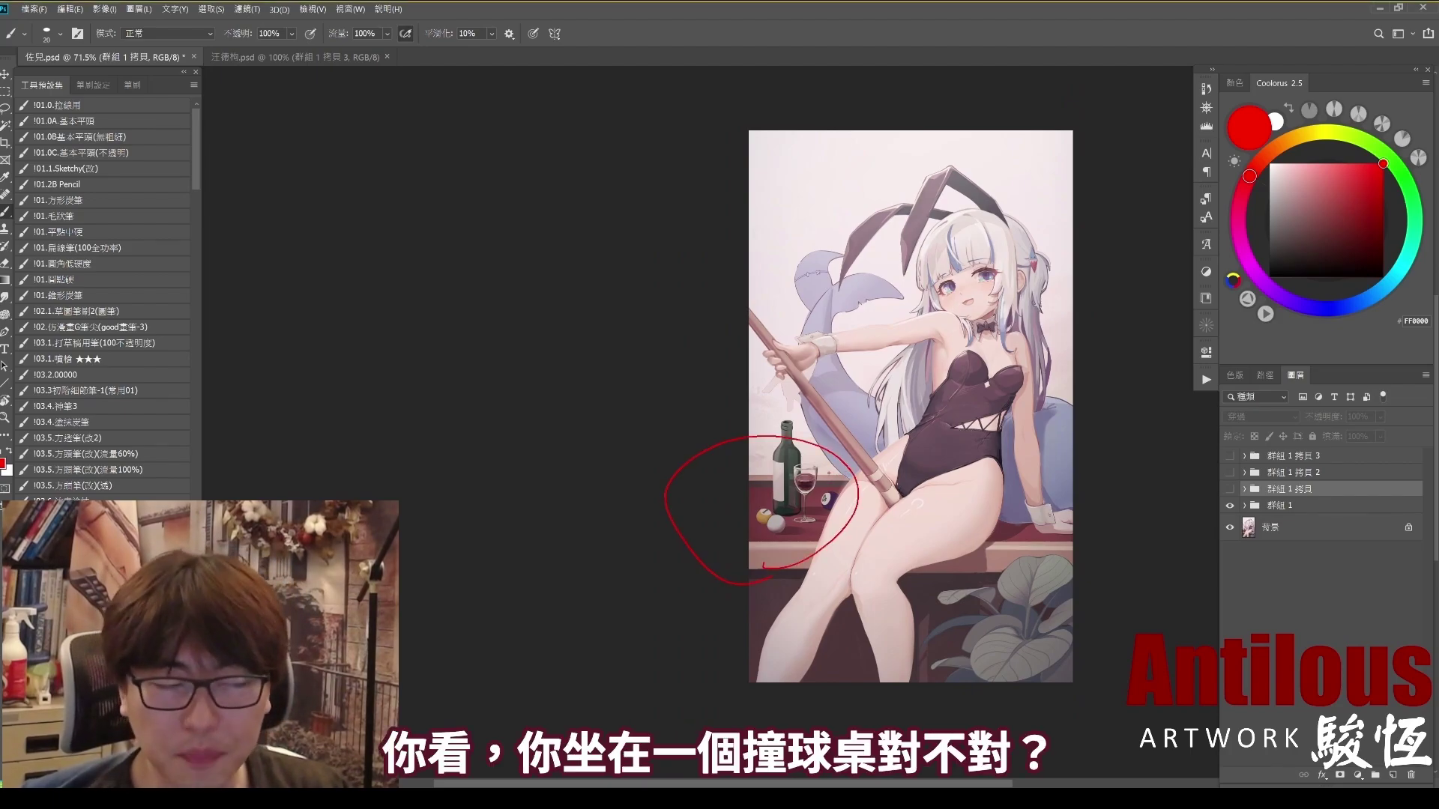
key("e")
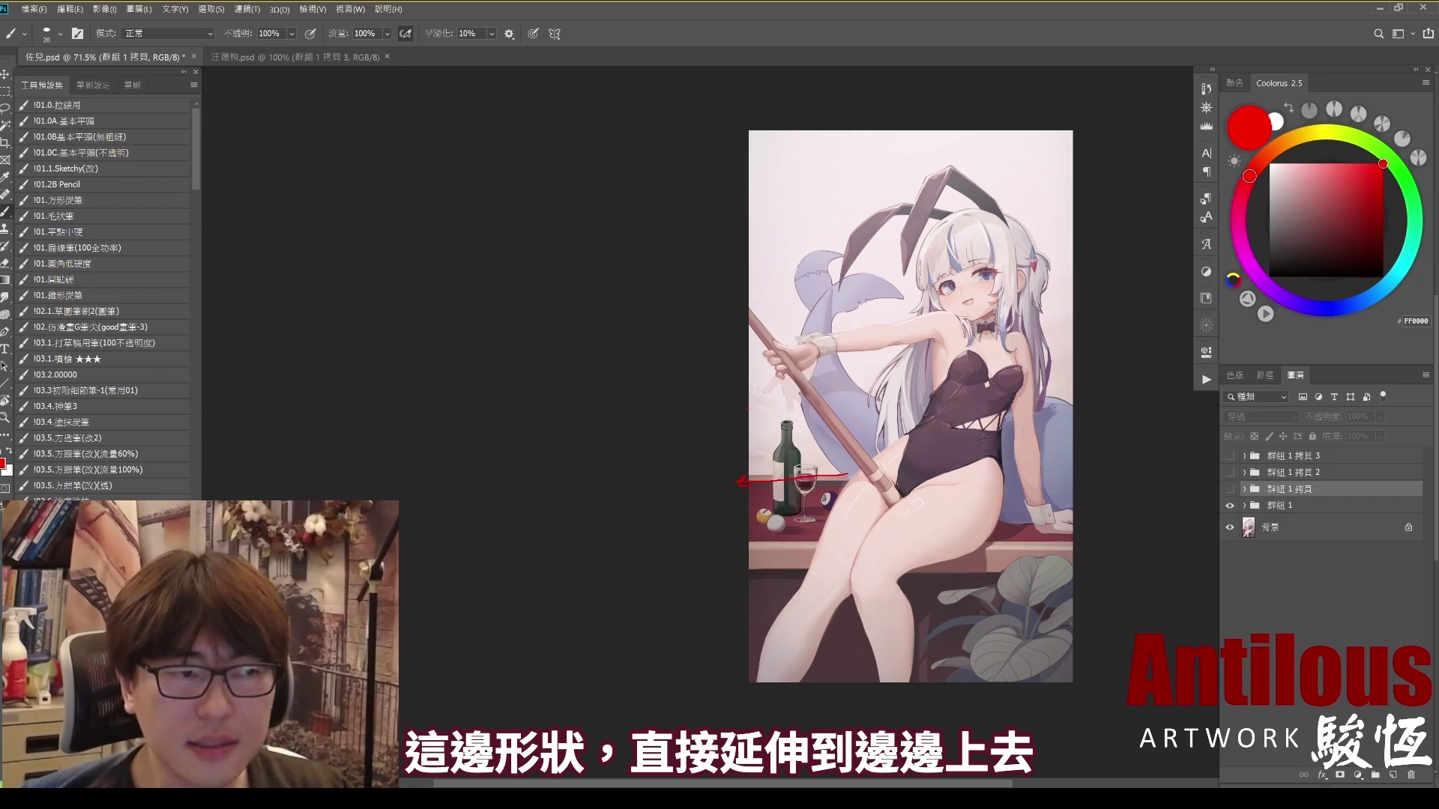
left_click_drag(847, 540, 739, 553)
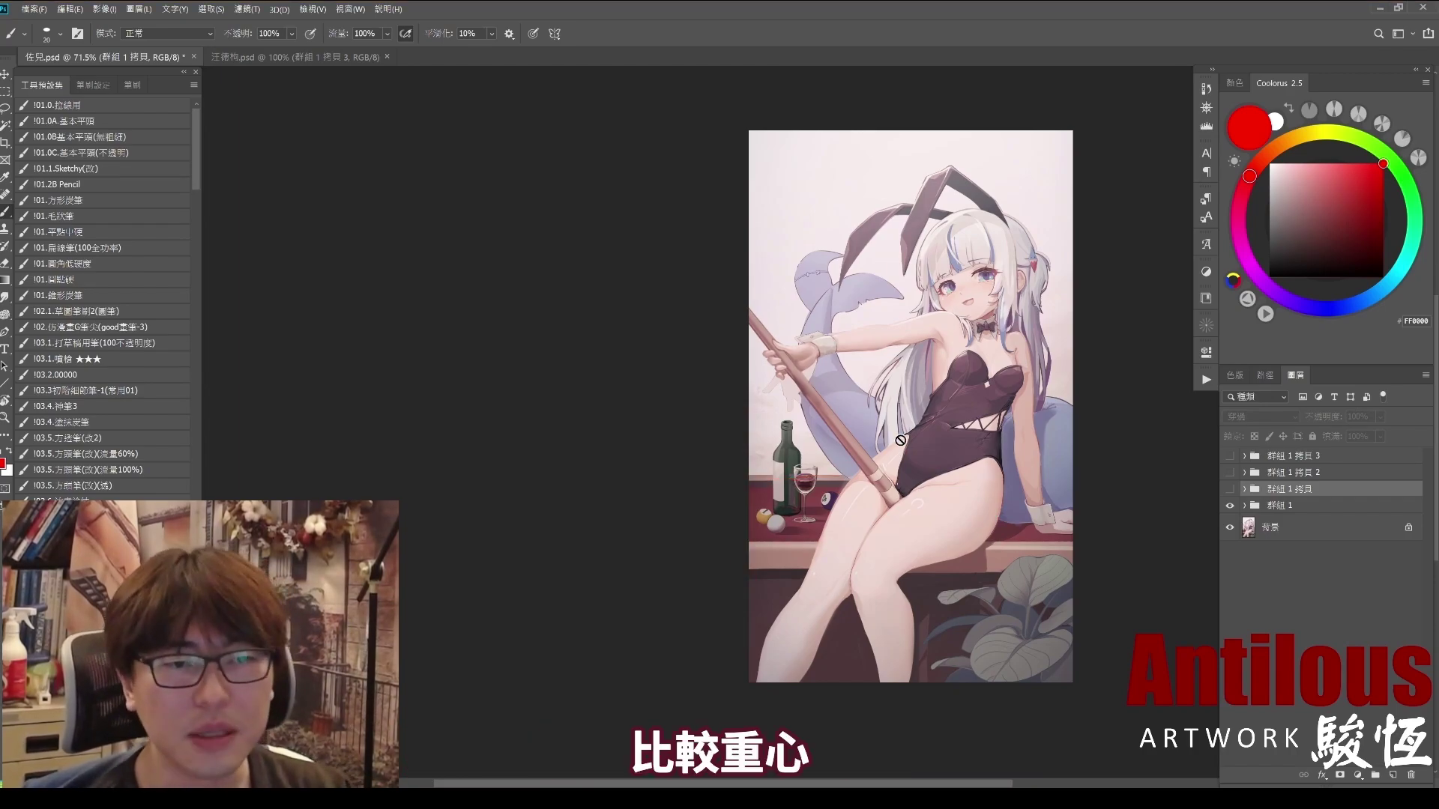
Step: Show 群組 1 拷貝, mark the revised table corner beside the bottle in red, and clear the mark
left_click(1229, 489)
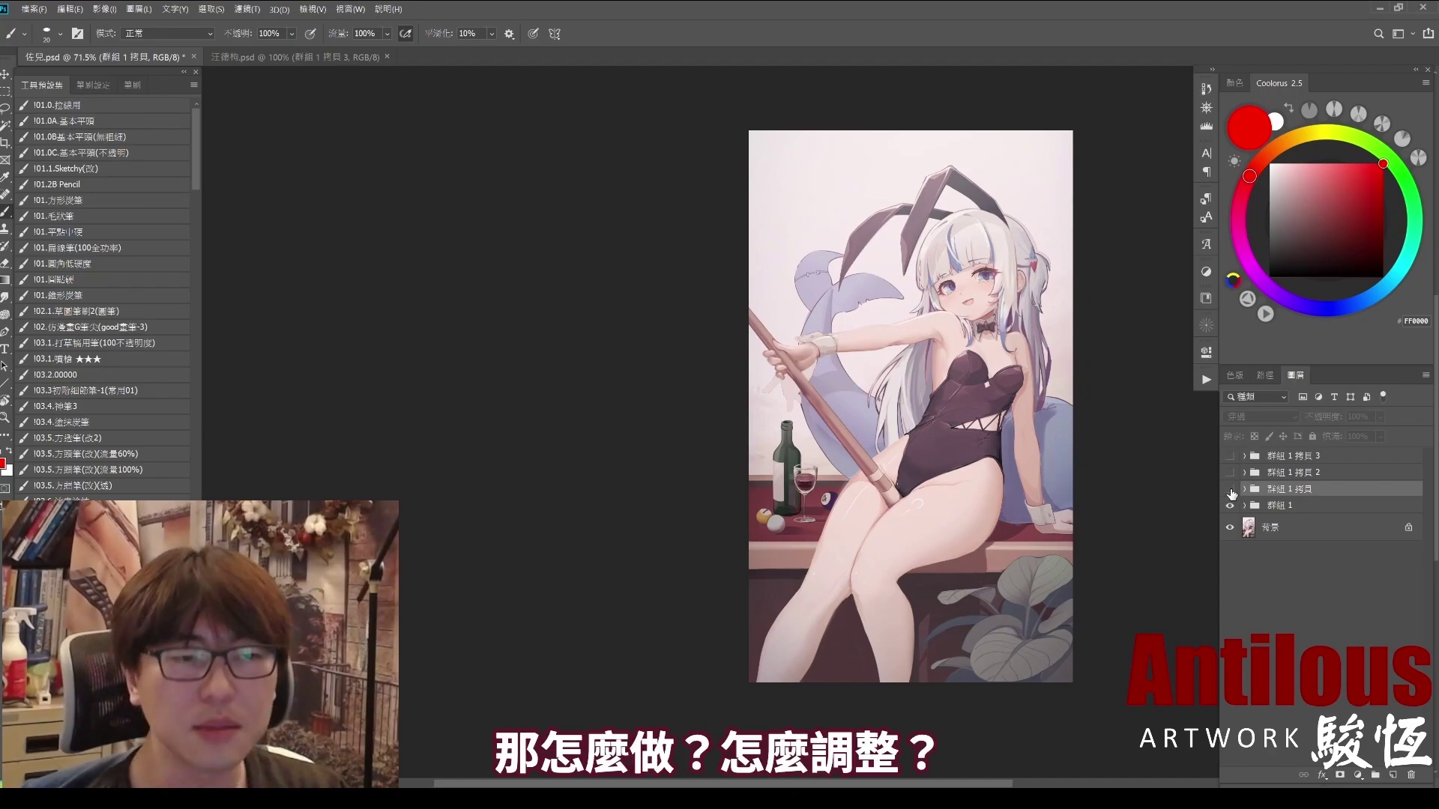
left_click(1230, 491)
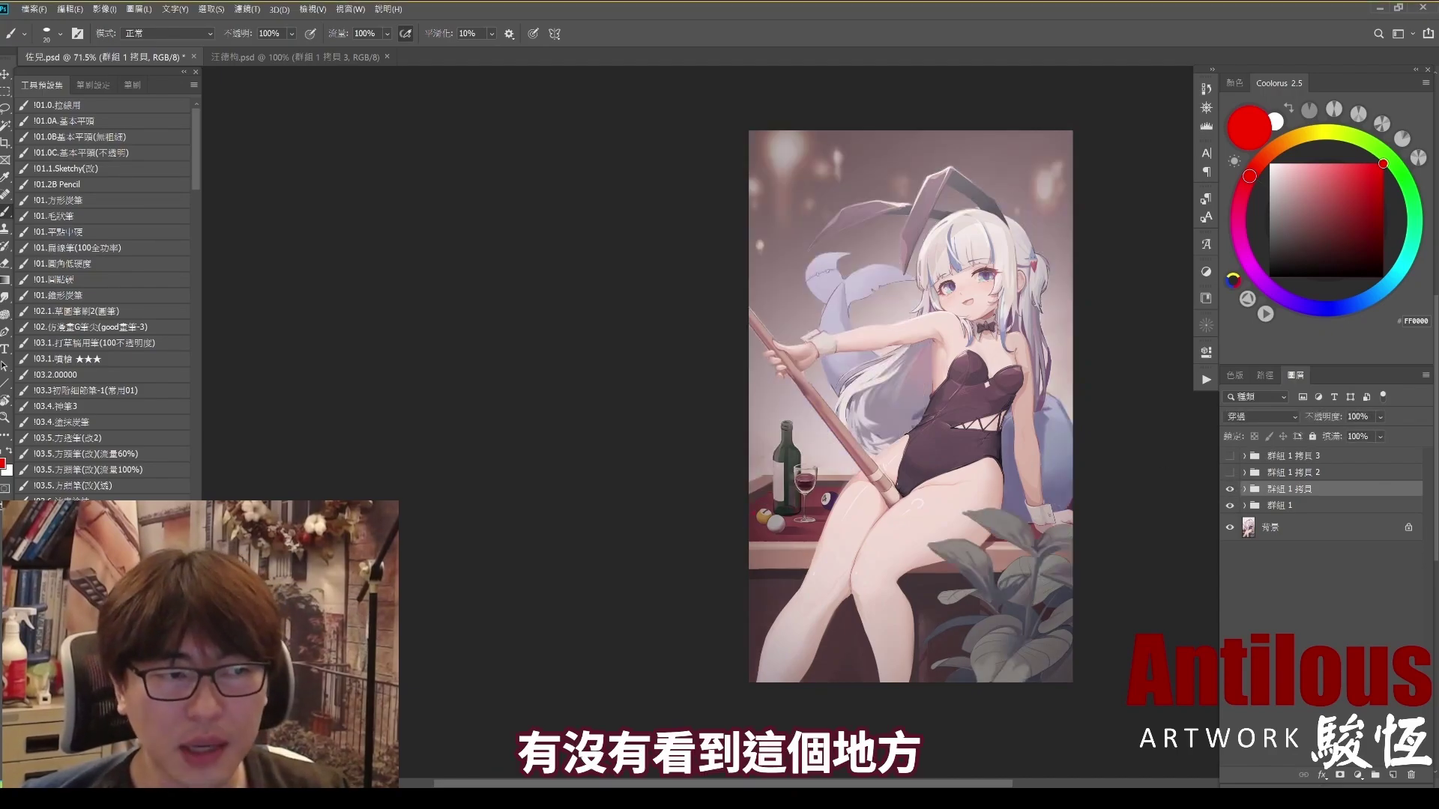
mouse_move(776, 459)
left_mouse_down()
mouse_move(782, 491)
mouse_move(698, 501)
left_mouse_up()
key("e")
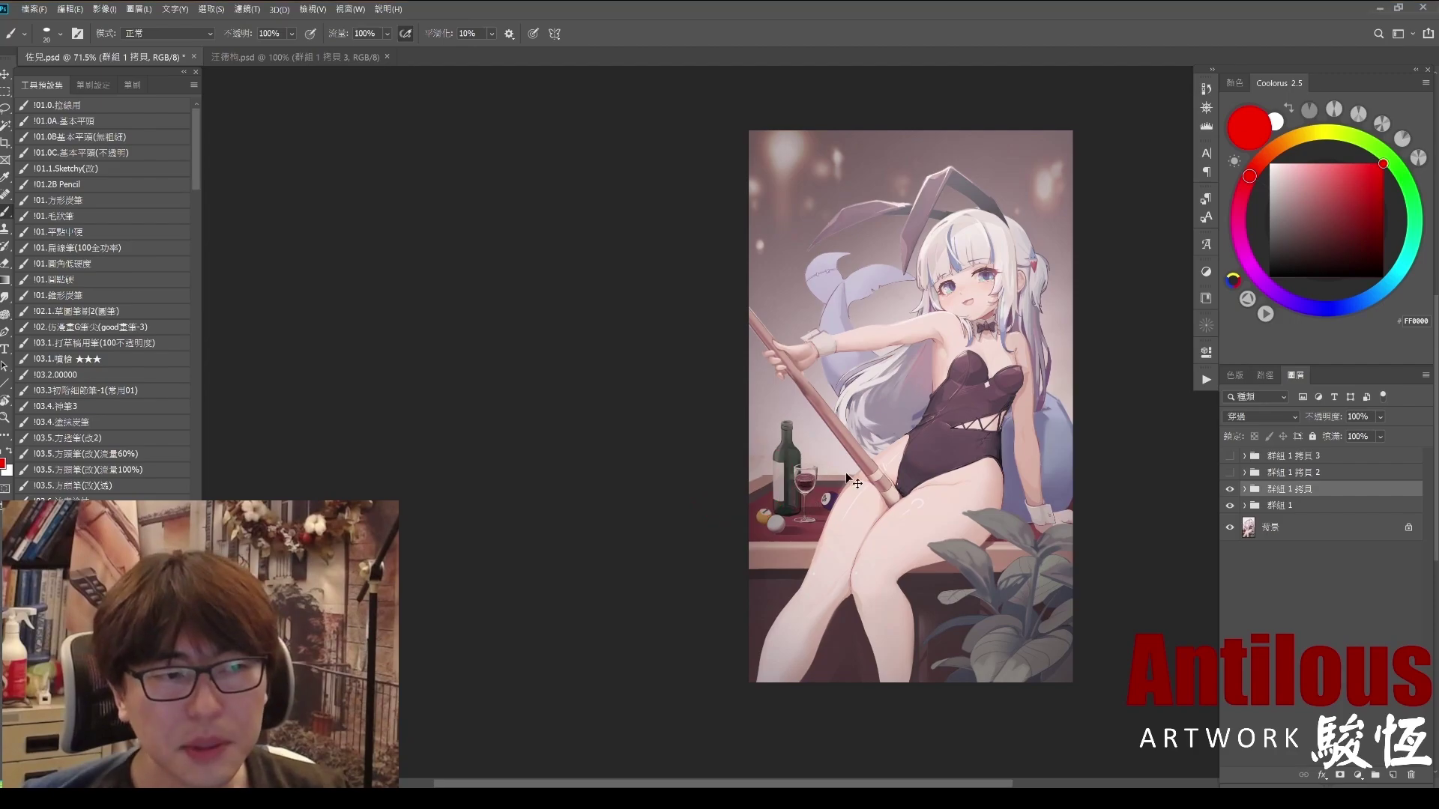
Step: Mark the table edge beside the bottle in red, draw a long arrow pointing inward to the bottle, and clear the marks
left_click_drag(721, 529, 737, 522)
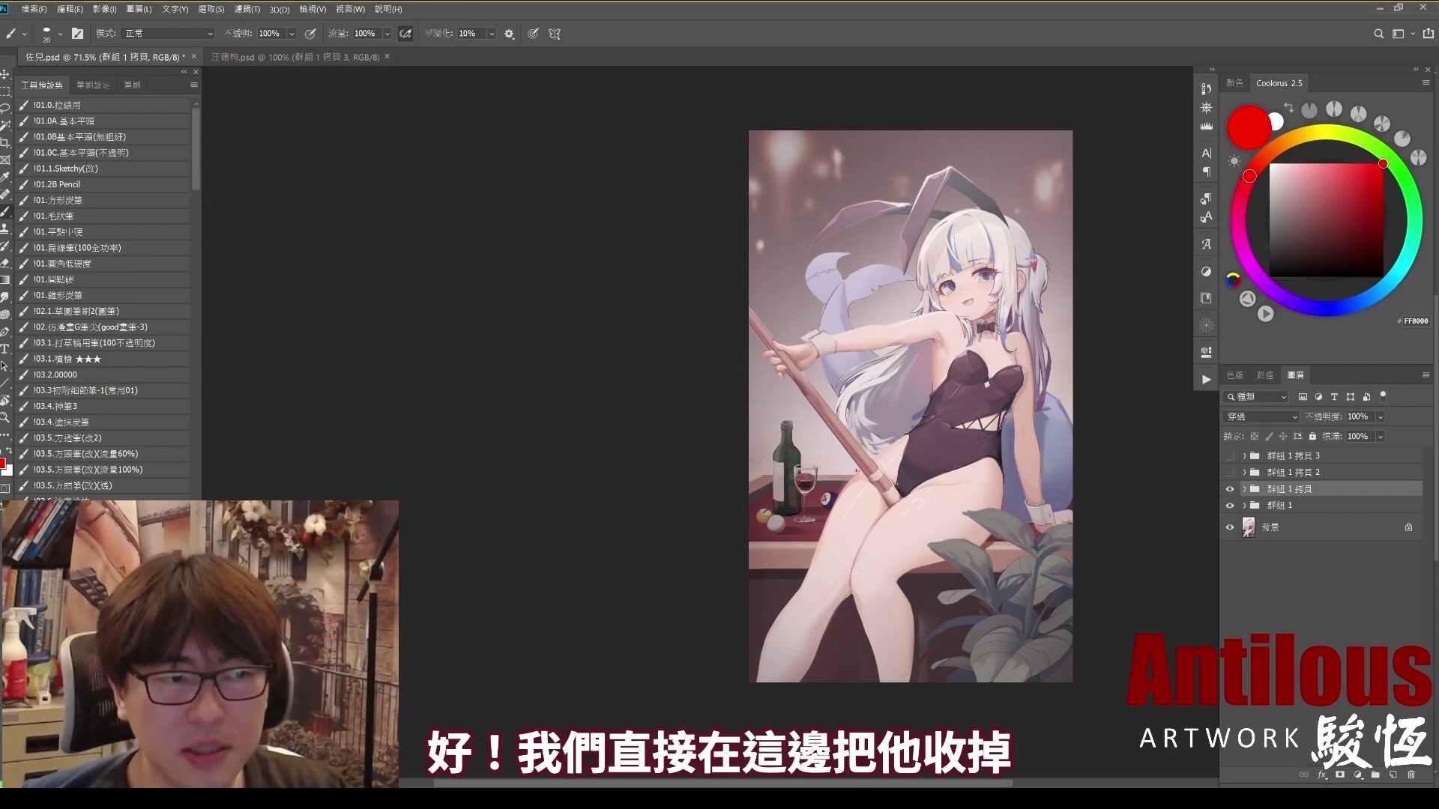
left_click_drag(765, 476, 854, 474)
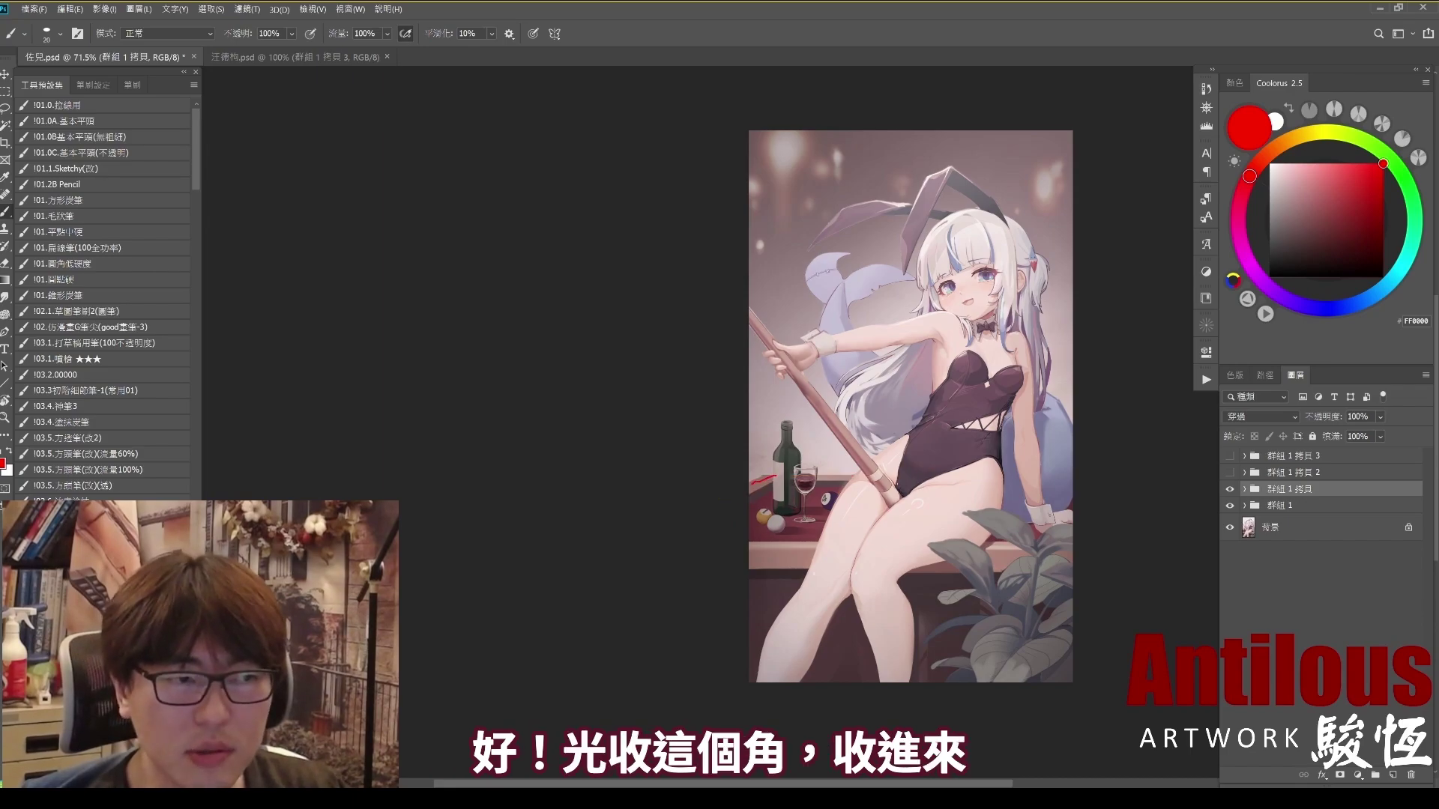
left_click_drag(572, 412, 781, 424)
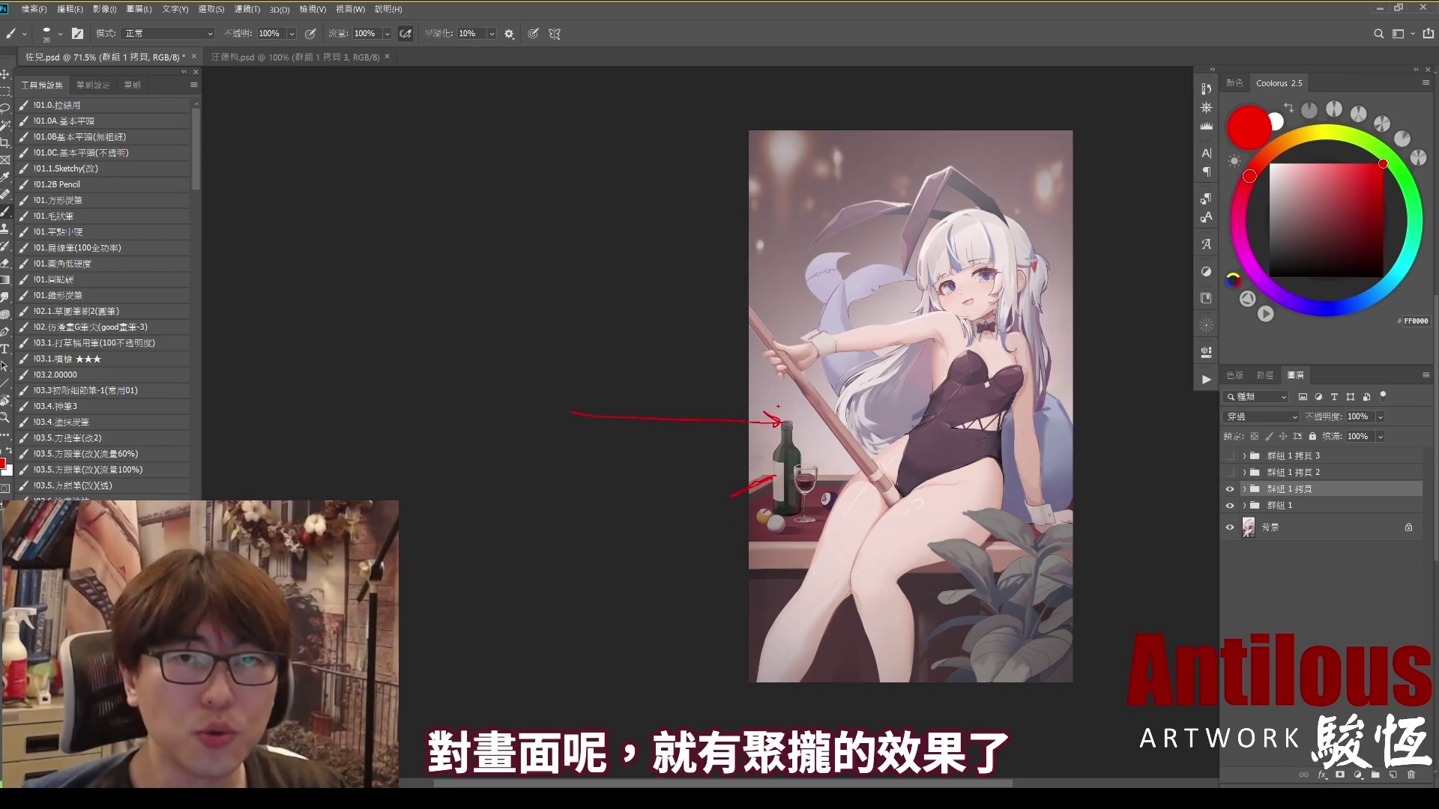
Step: Toggle 群組 1 拷貝 off and on repeatedly to compare the tail and hair shapes in the overall composition
left_click(1230, 490)
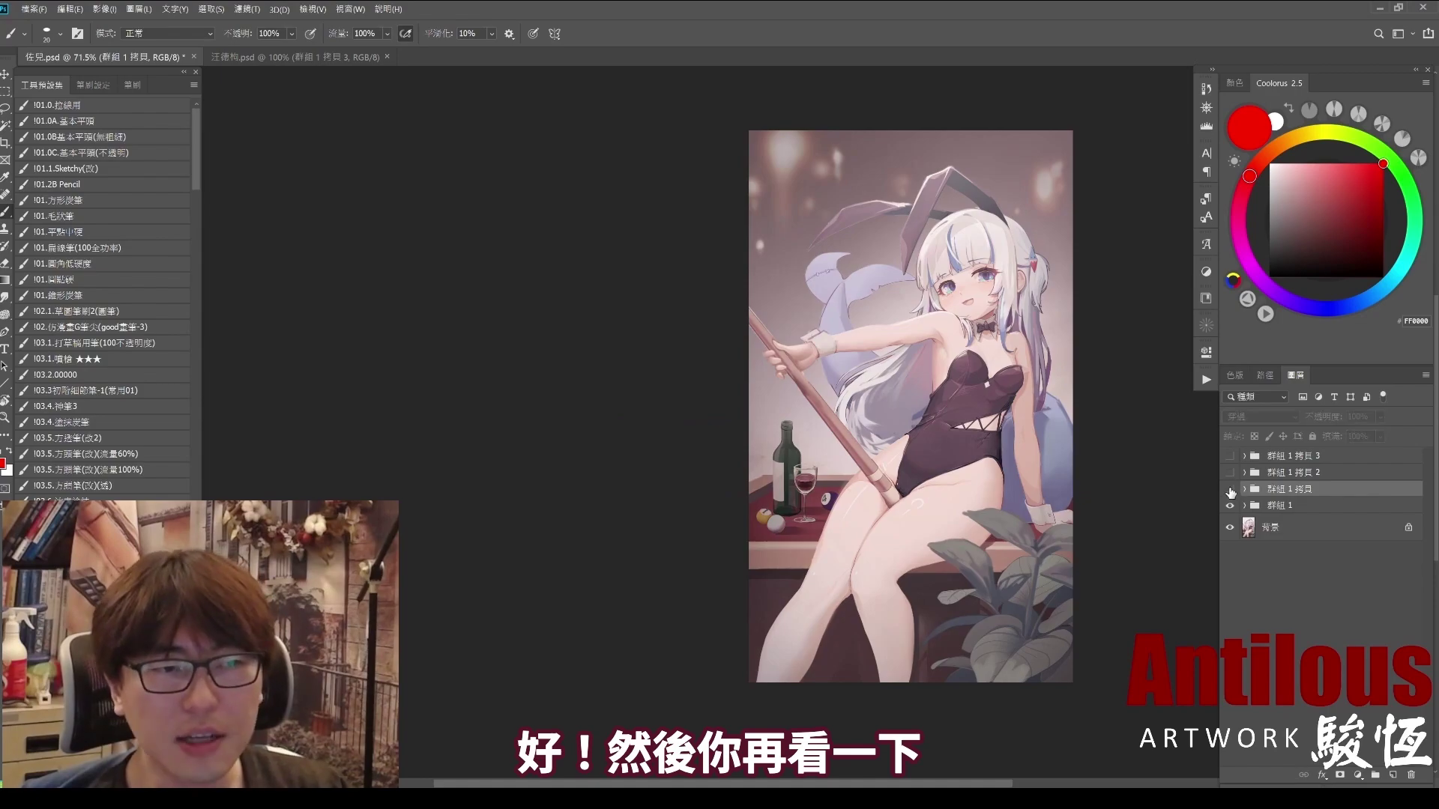
left_click(1230, 489)
left_click(1230, 490)
left_click(1230, 489)
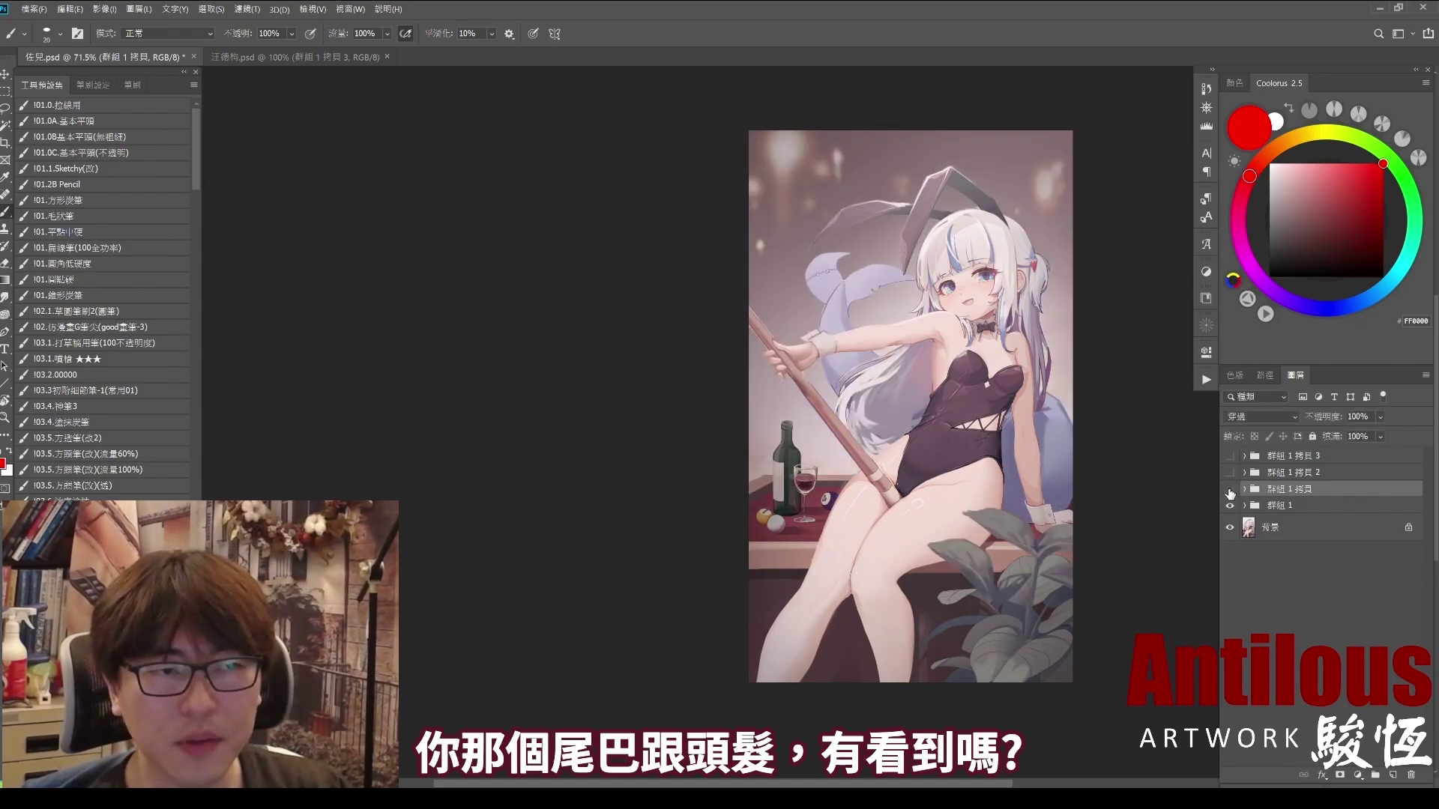
left_click(1230, 489)
left_click(1230, 490)
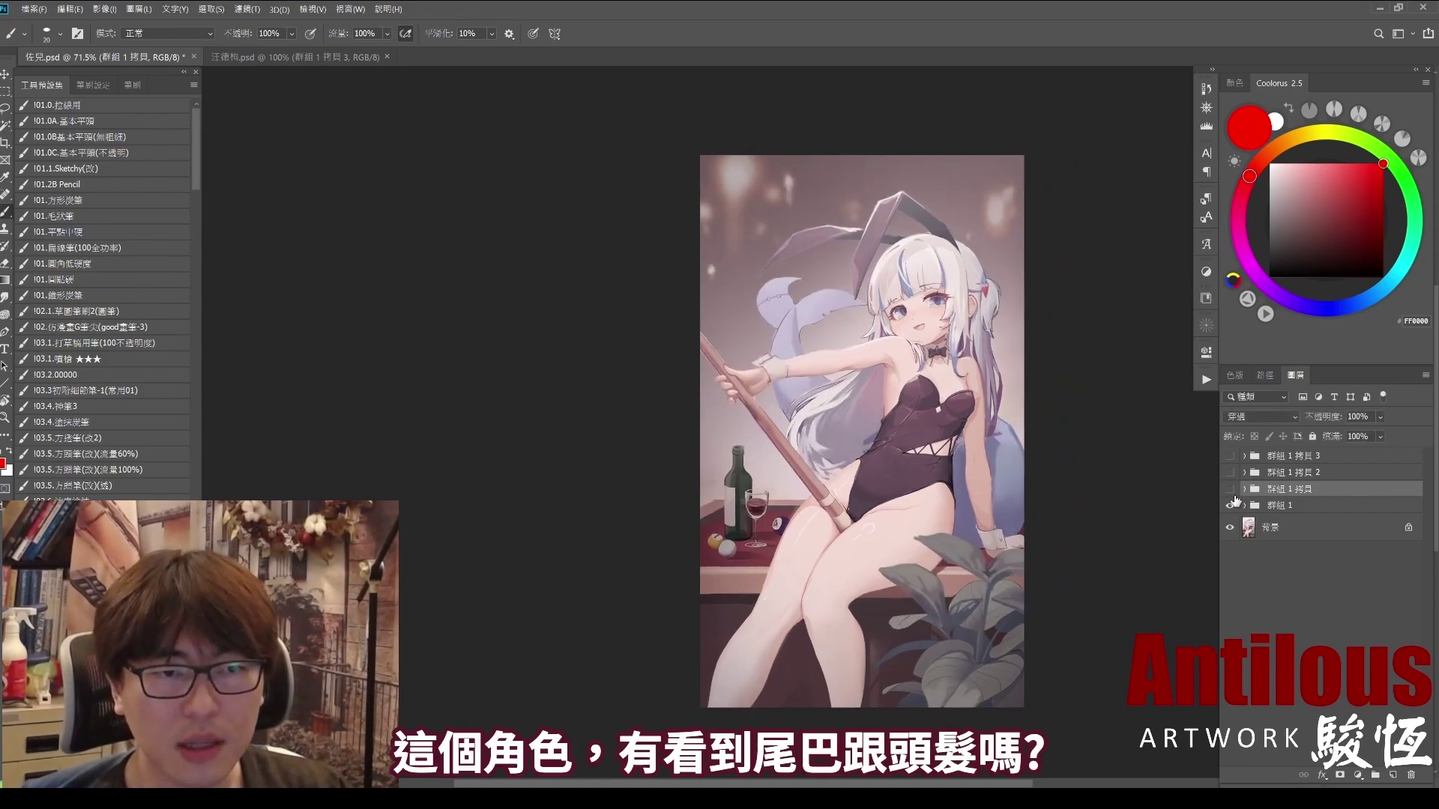
left_click(1231, 495)
left_click(1230, 491)
left_click(1230, 491)
left_click(1230, 491)
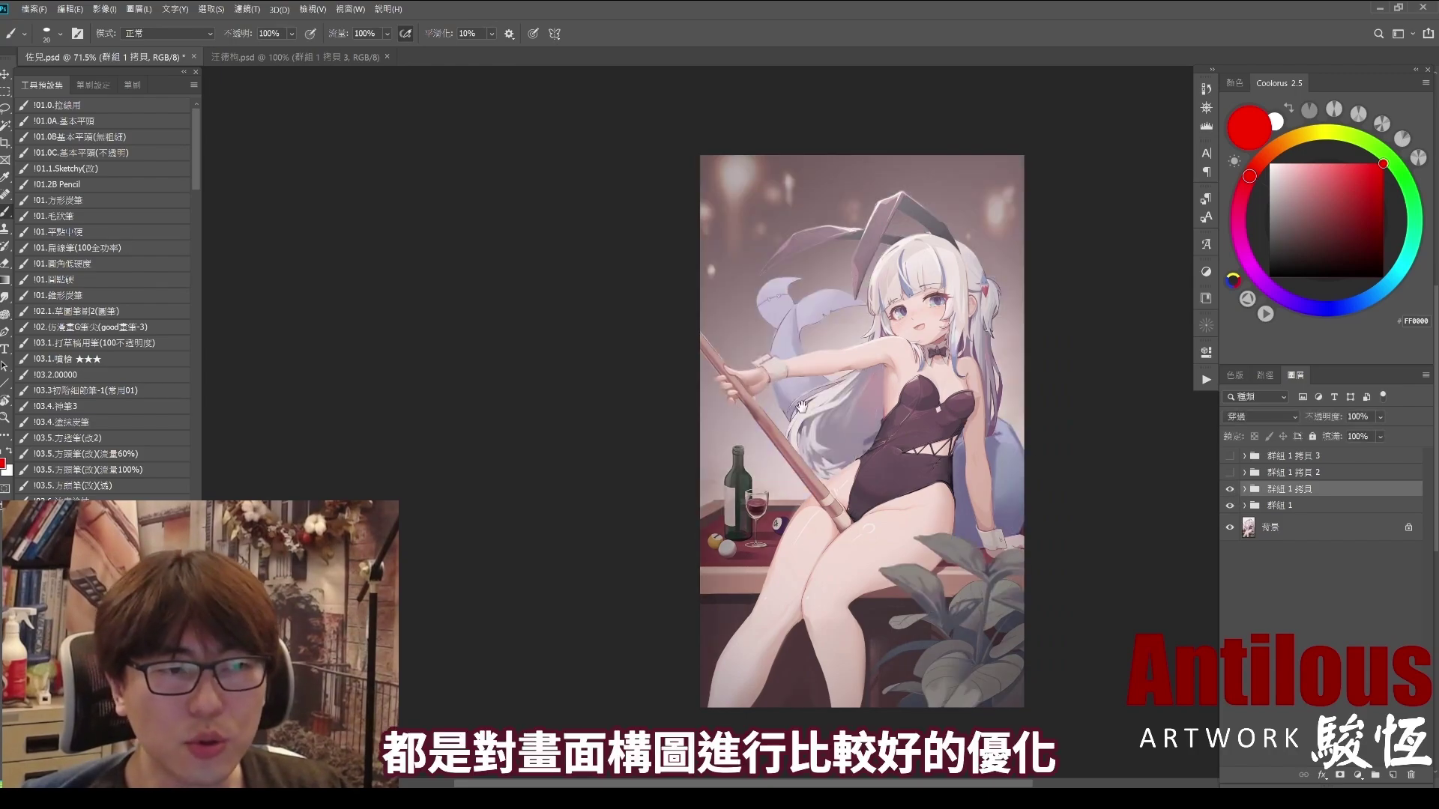
left_click(1230, 491)
left_click(1230, 491)
left_click(1230, 491)
left_click(1230, 491)
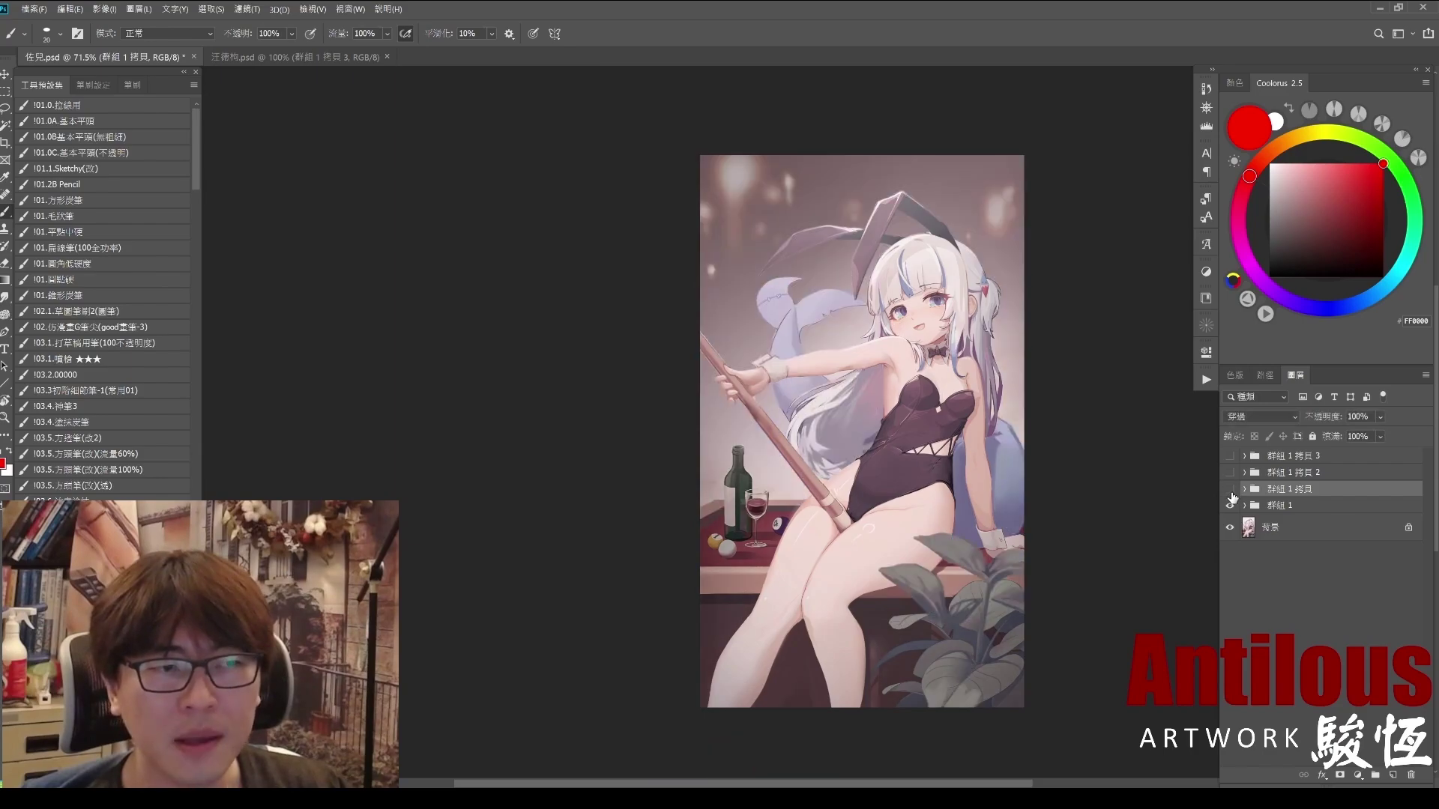
Step: Hide 群組 1 拷貝, draw a double-headed red arrow from the waist to the knees to indicate depth, and clear it
left_click(1230, 491)
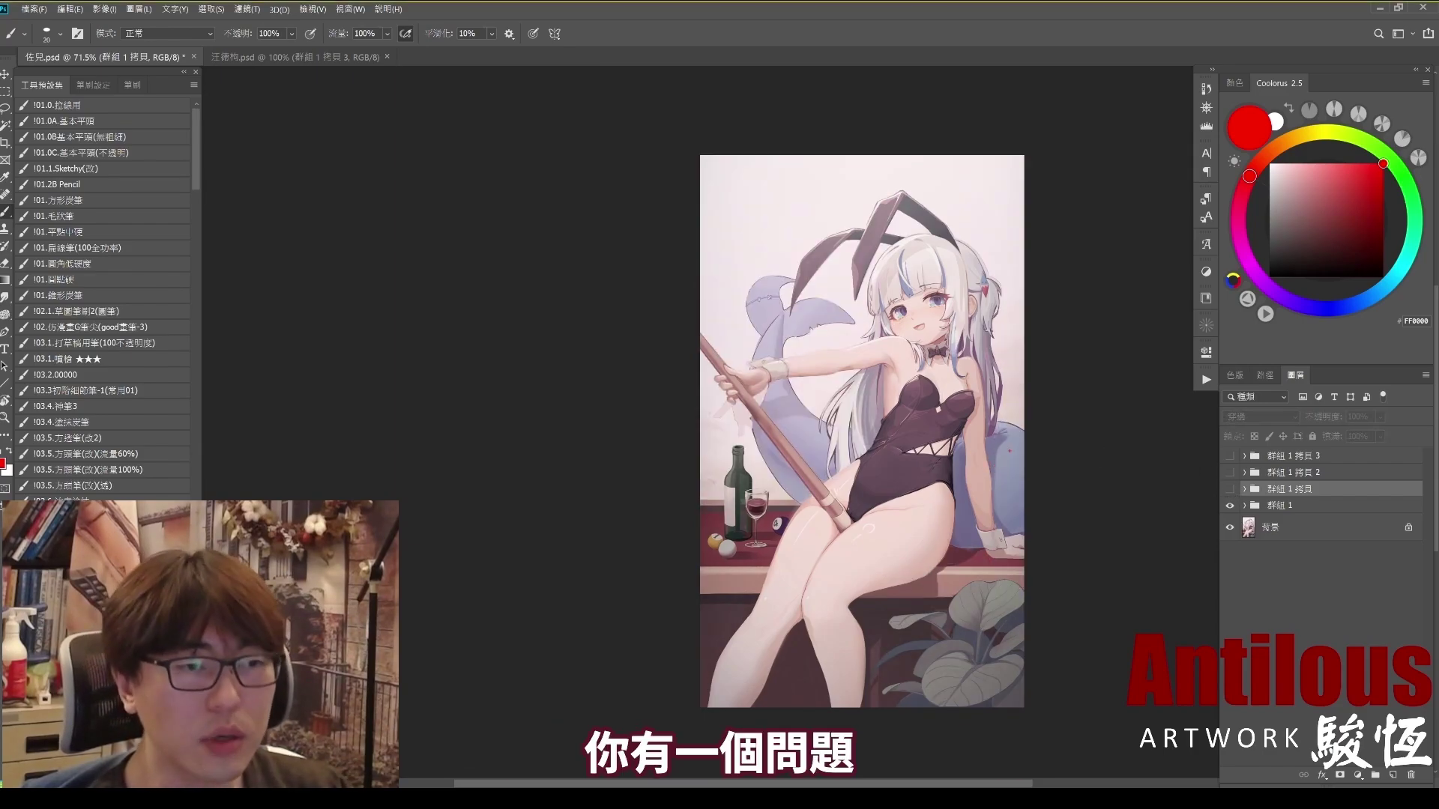
left_click_drag(913, 444, 787, 629)
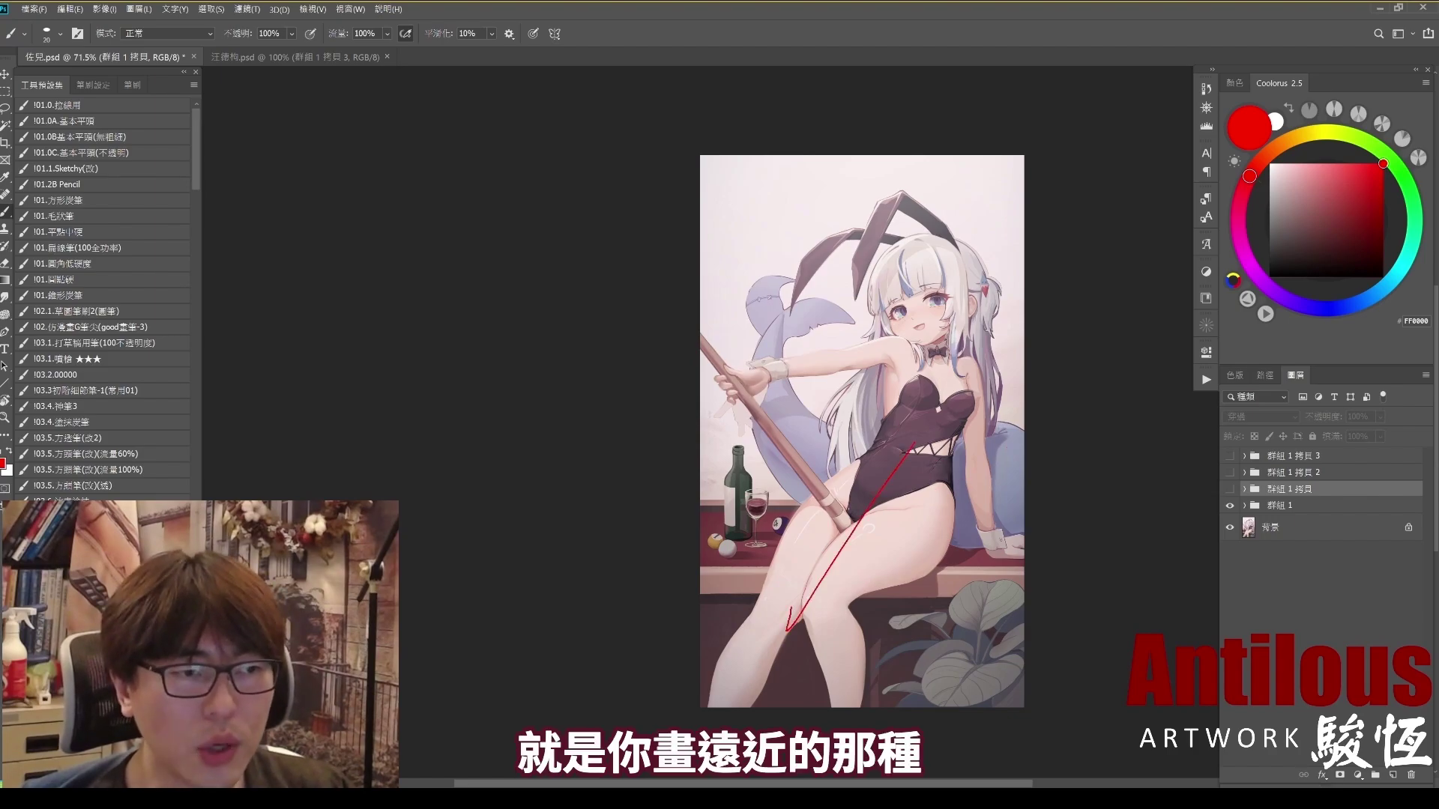
left_click_drag(920, 437, 920, 455)
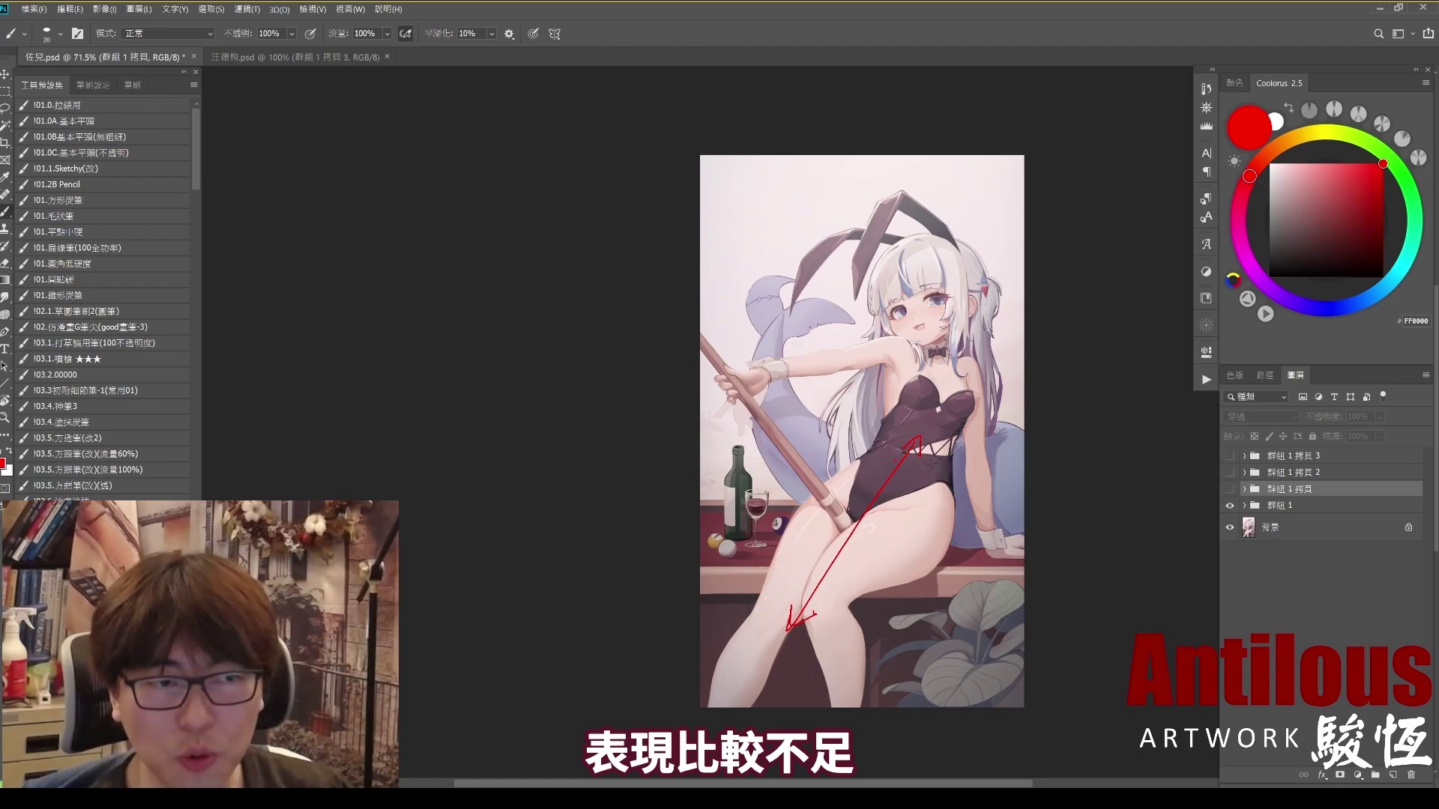
key("e")
Step: Mark the hair beside the waist, the billiard balls and the shark tail behind the arm in red, and clear the marks
left_click_drag(831, 448, 837, 447)
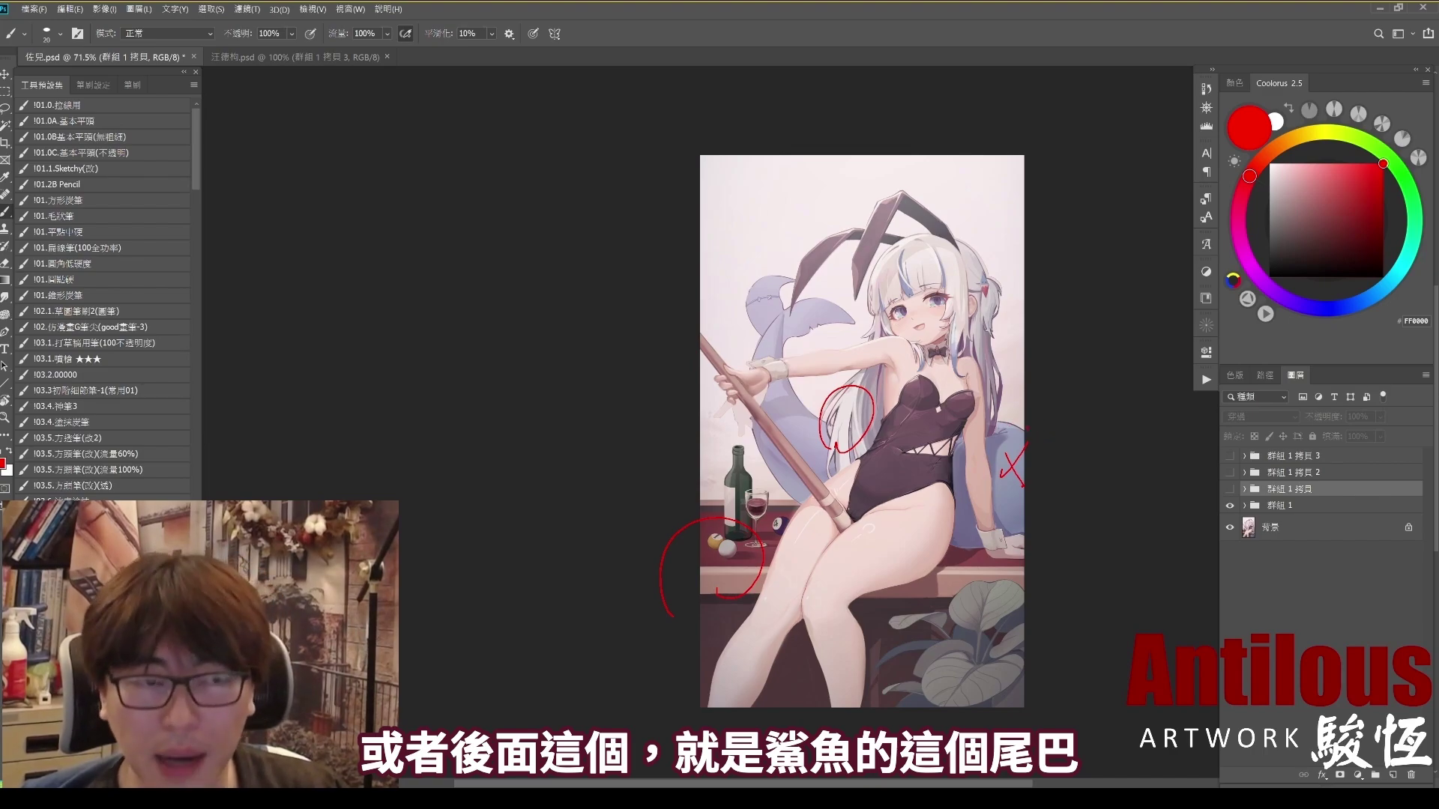
key("ctrl+z")
key("ctrl+z")
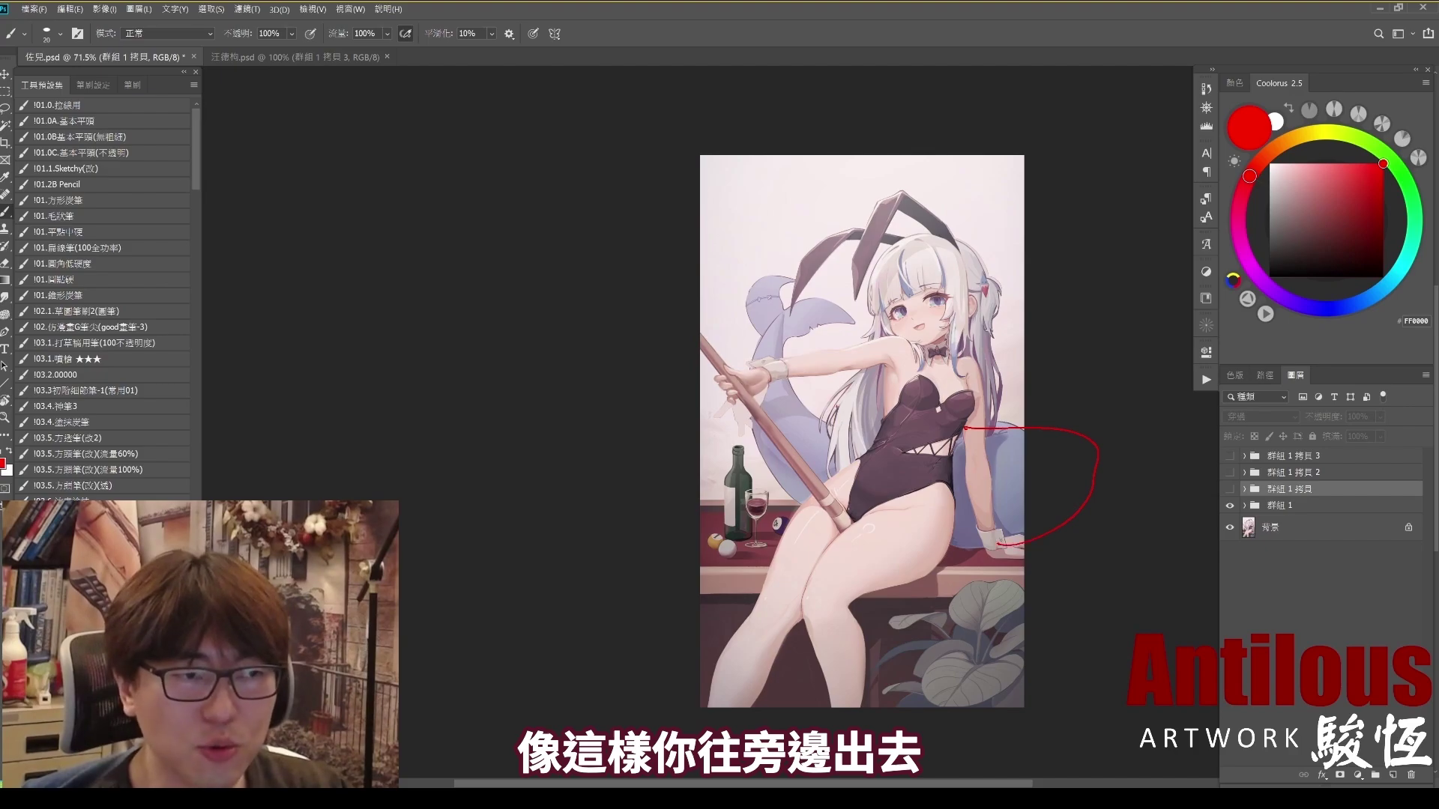
mouse_move(850, 417)
left_mouse_down()
mouse_move(636, 358)
mouse_move(842, 491)
left_mouse_up()
key("ctrl+z")
key("ctrl+z")
Step: Sketch red curves of the tail wrapping around behind the body to suggest depth, and clear them
left_click_drag(977, 422, 993, 497)
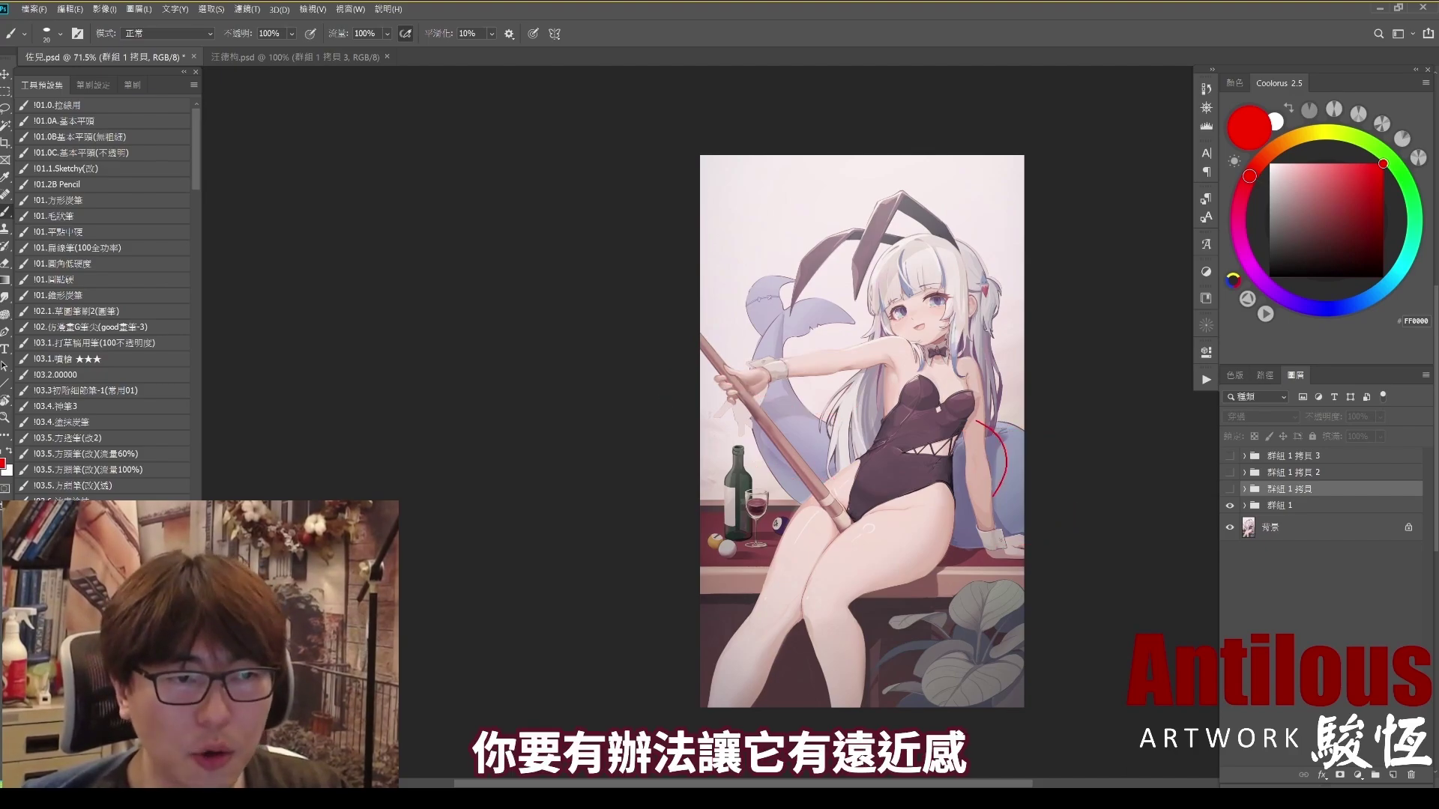
mouse_move(833, 325)
left_mouse_down()
mouse_move(813, 498)
mouse_move(850, 420)
mouse_move(840, 284)
mouse_move(877, 332)
left_mouse_up()
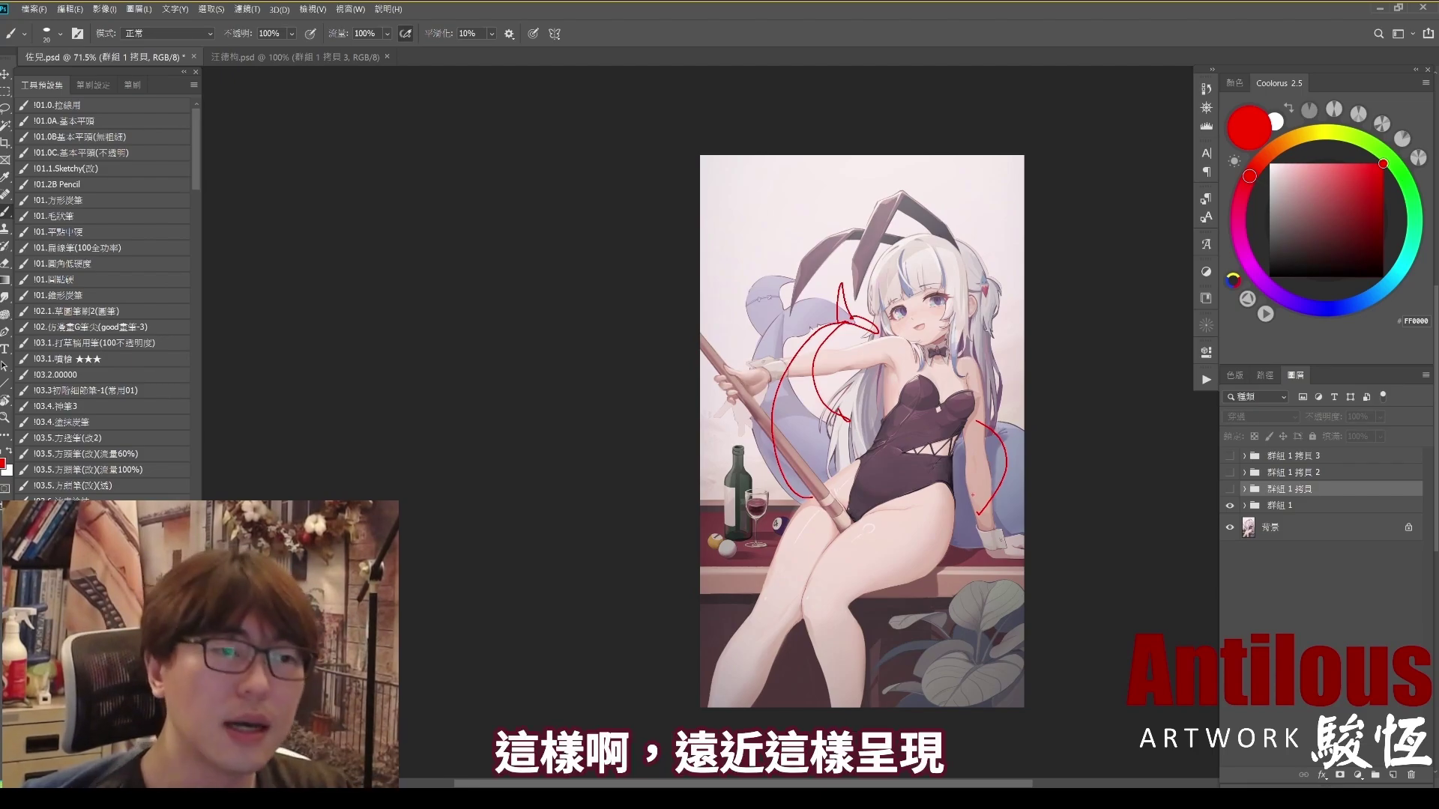
left_click_drag(751, 501, 766, 492)
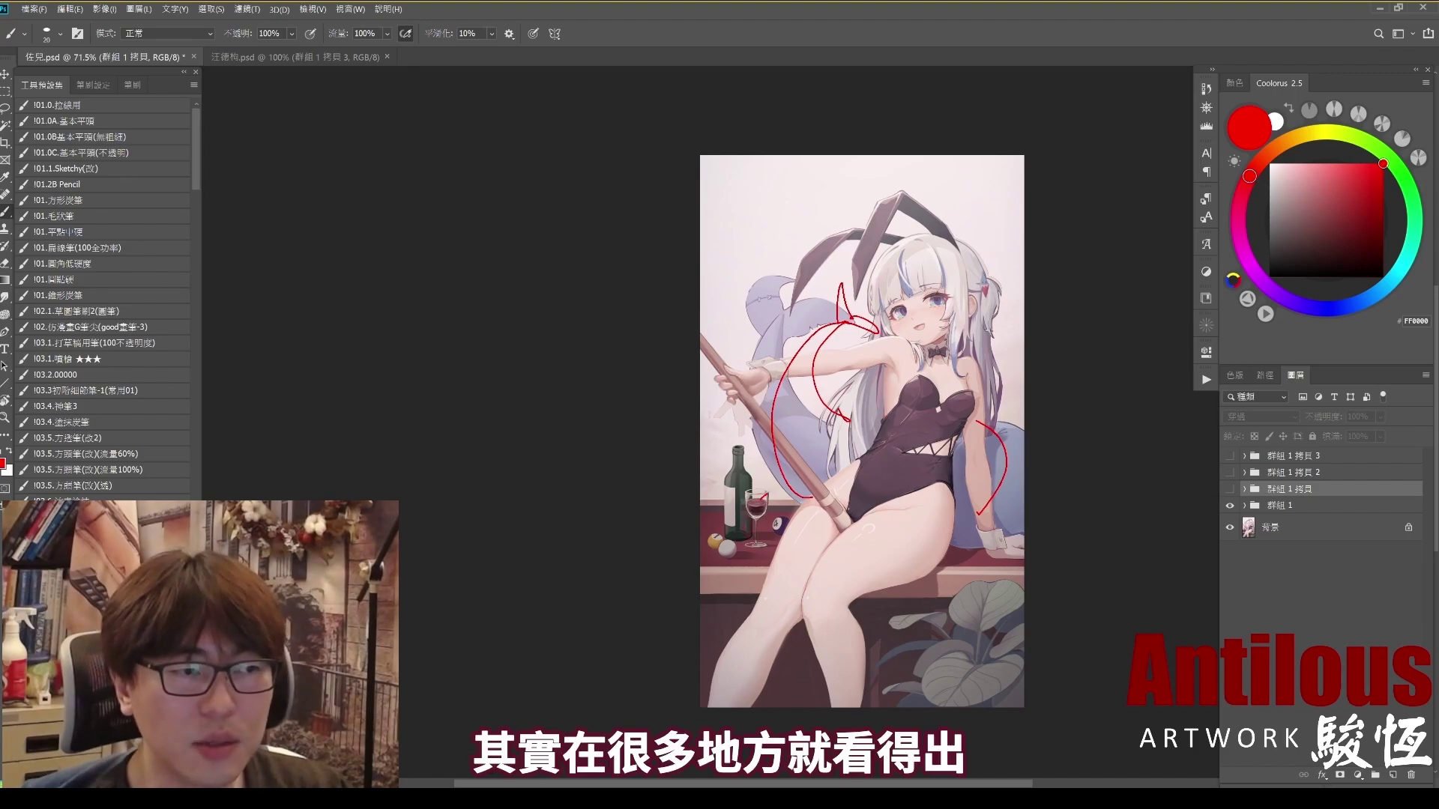
key("Escape")
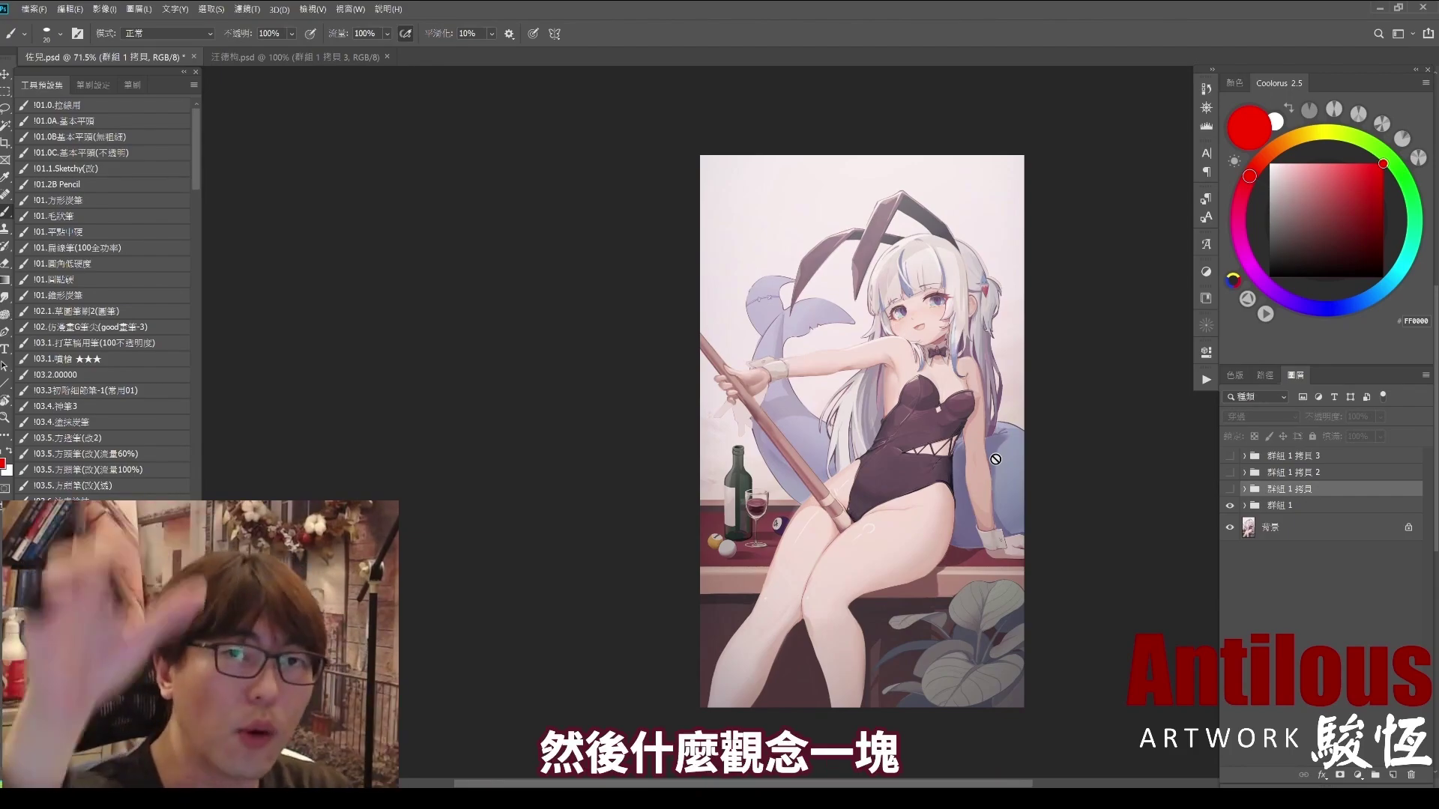
Step: Show 群組 1 拷貝 and select 群組 1 拷貝 2
left_click(1230, 489)
left_click(1277, 474)
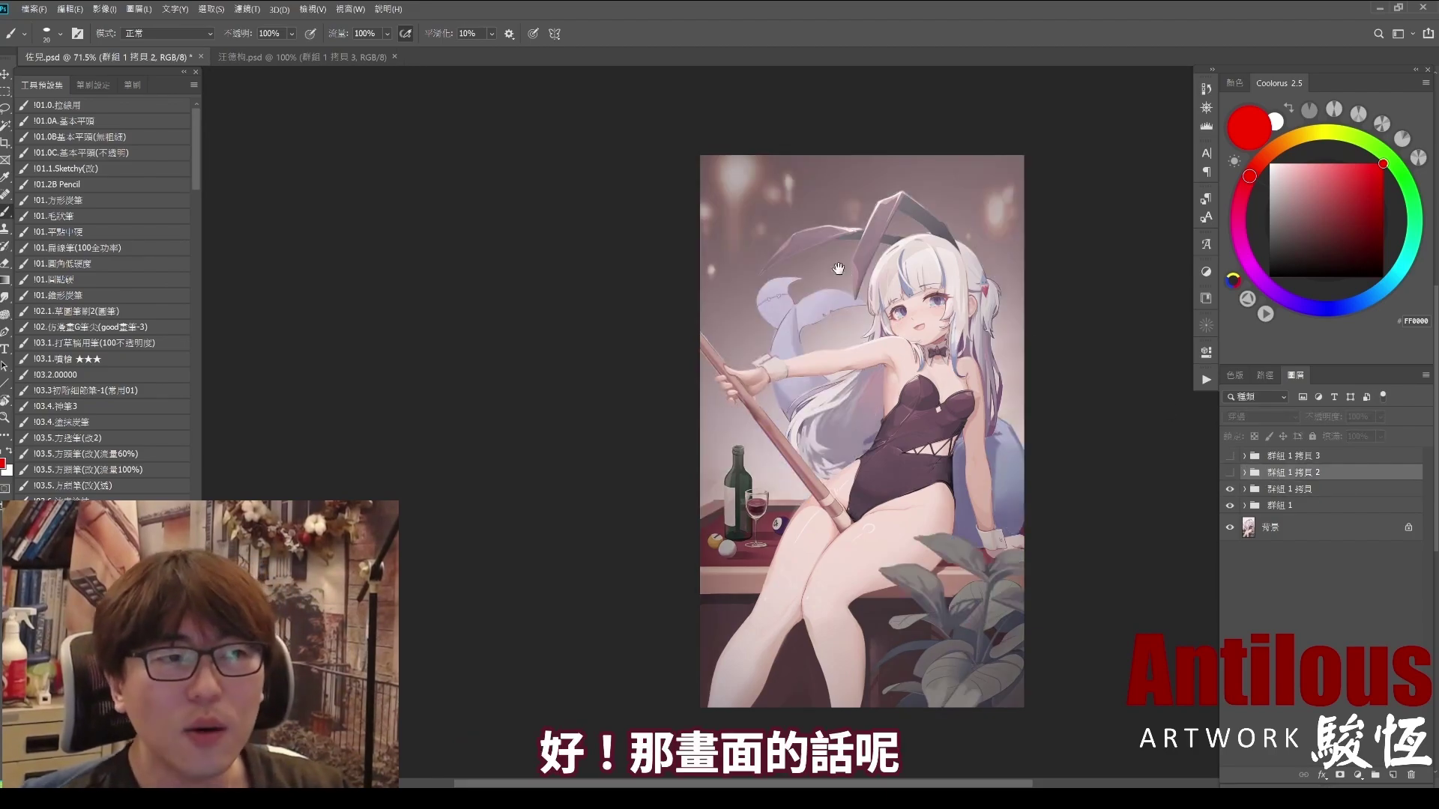
left_click_drag(839, 268, 852, 289)
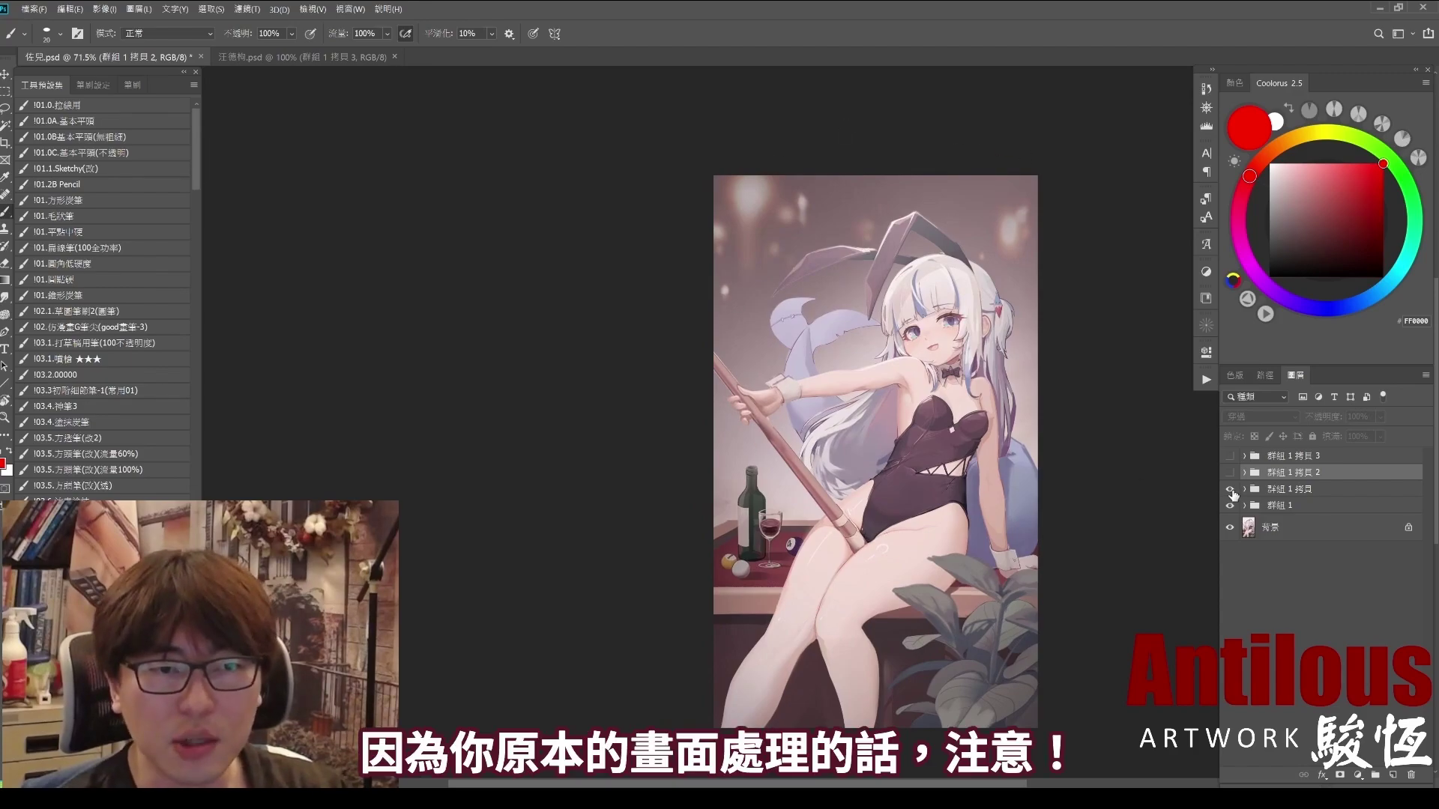
Step: Hide 群組 1 拷貝 and 群組 1, scribble and arc in red over the upper background where dark tones belong, and clear the marks
left_click_drag(1229, 490, 1229, 506)
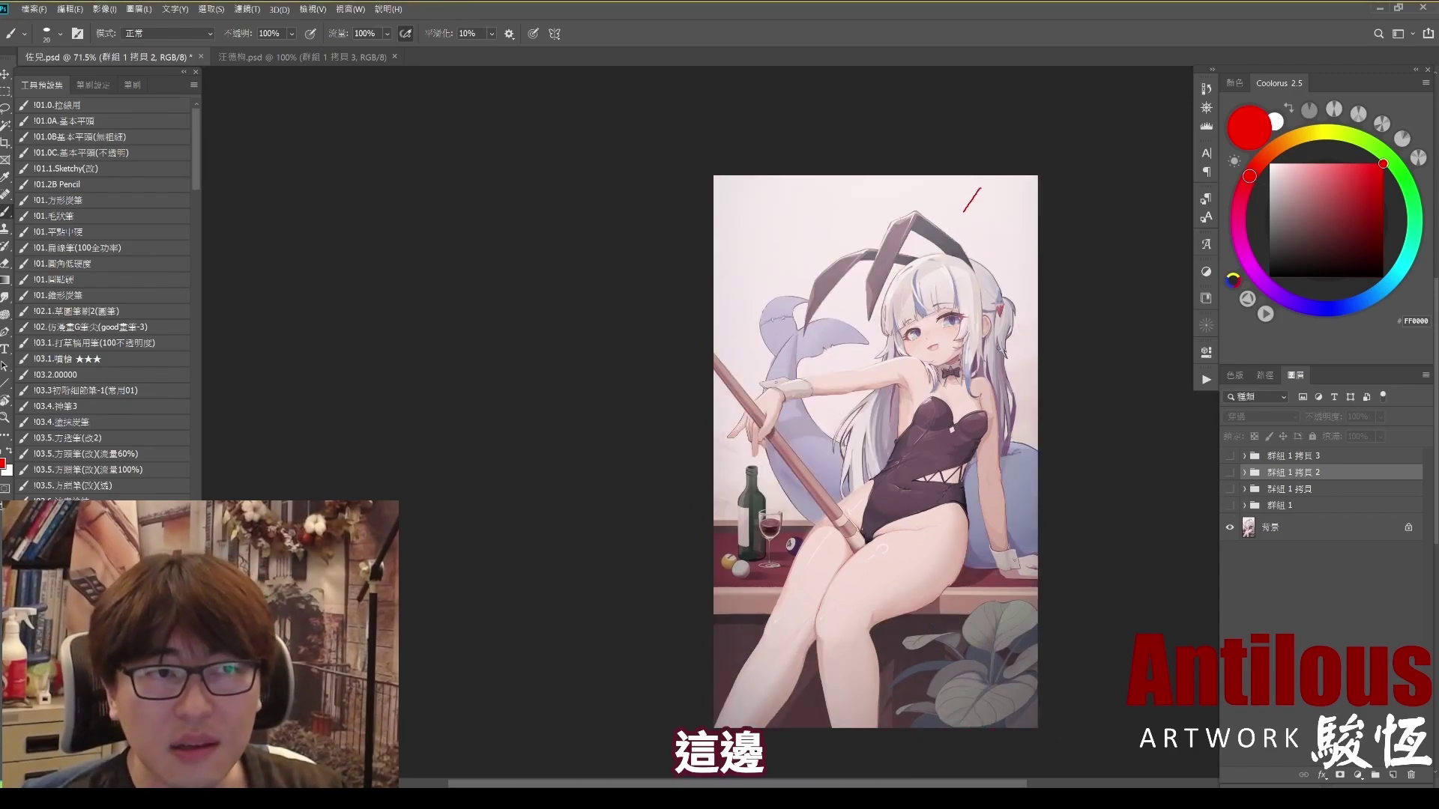
mouse_move(735, 149)
left_mouse_down()
mouse_move(721, 288)
mouse_move(899, 205)
mouse_move(994, 227)
left_mouse_up()
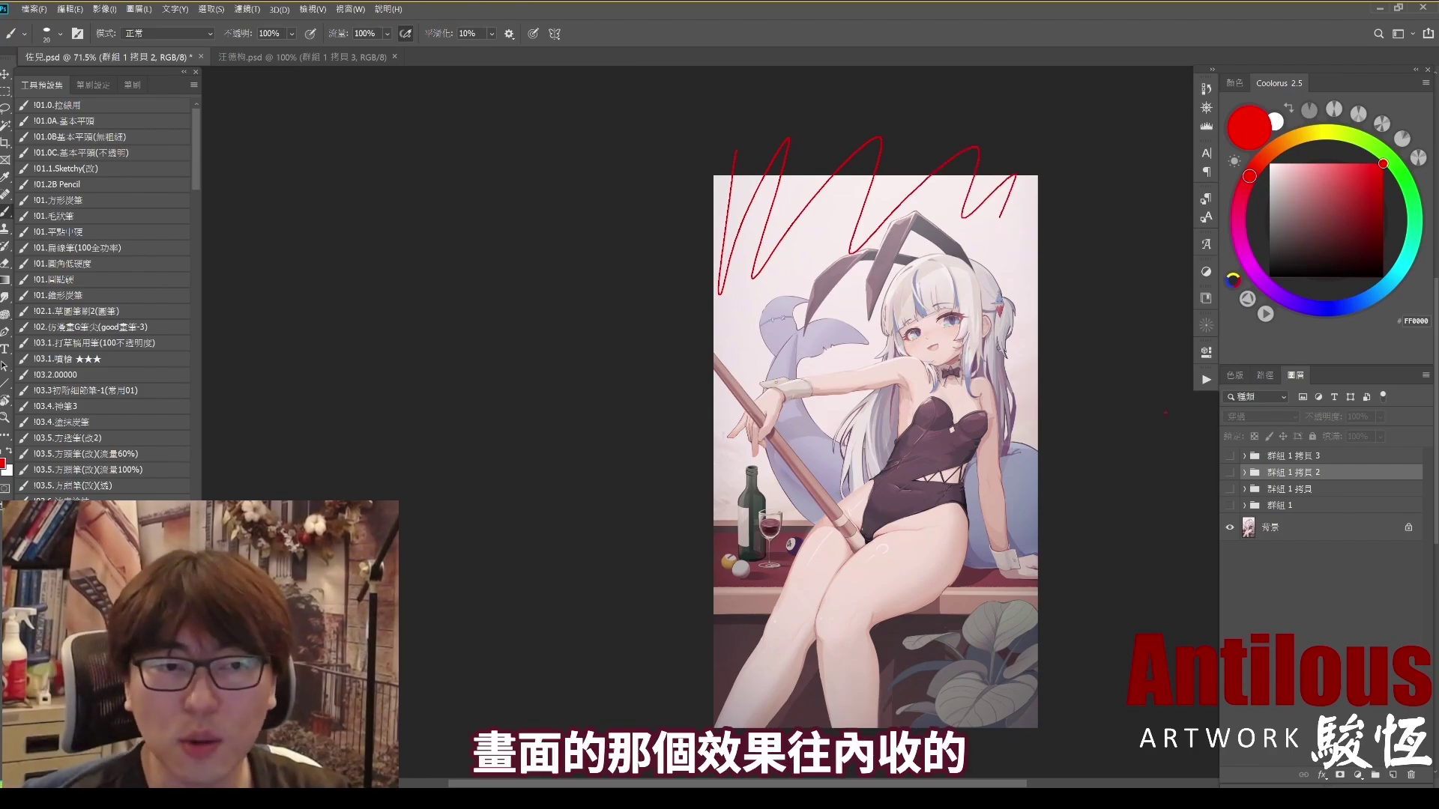
key("ctrl+z")
mouse_move(736, 472)
left_mouse_down()
mouse_move(898, 201)
mouse_move(1059, 372)
mouse_move(1050, 212)
mouse_move(724, 157)
mouse_move(731, 343)
mouse_move(749, 261)
mouse_move(1070, 137)
left_mouse_up()
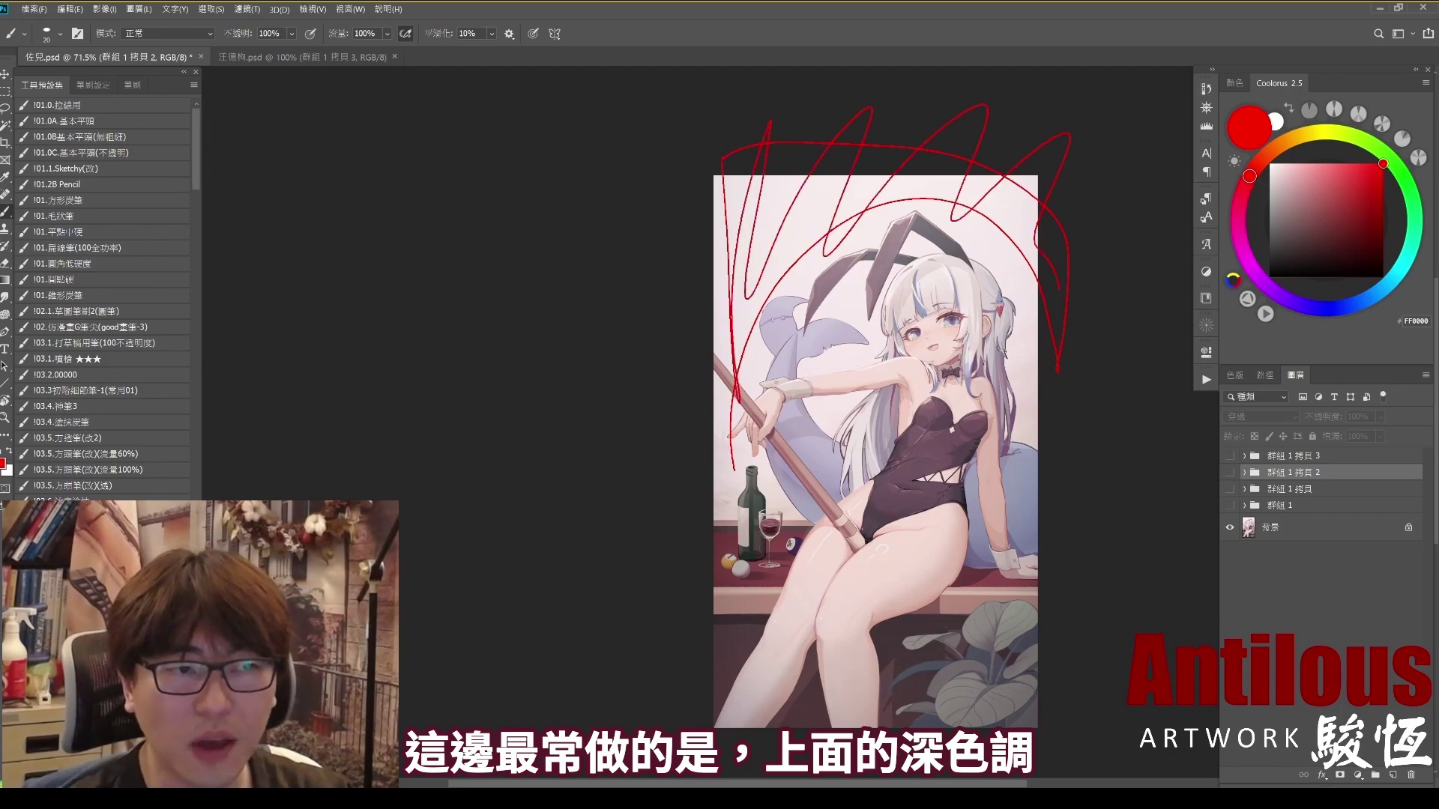
key("ctrl+z")
Step: Show 群組 1 and toggle 群組 1 拷貝 to compare the plain background with the darkened, lit one
left_click(1229, 505)
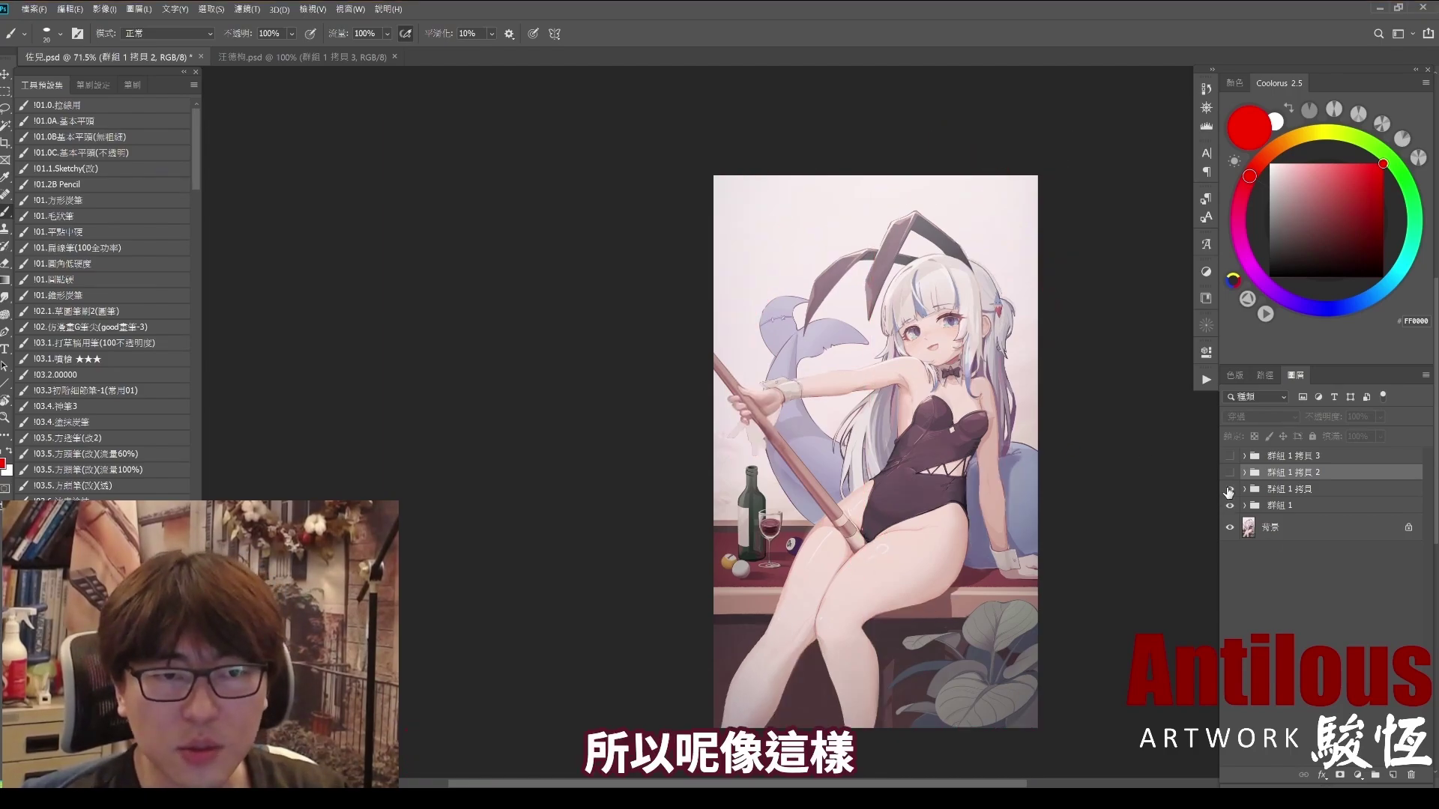
left_click(1229, 488)
left_click(1230, 489)
left_click(1230, 489)
left_click(1230, 489)
left_click(1229, 489)
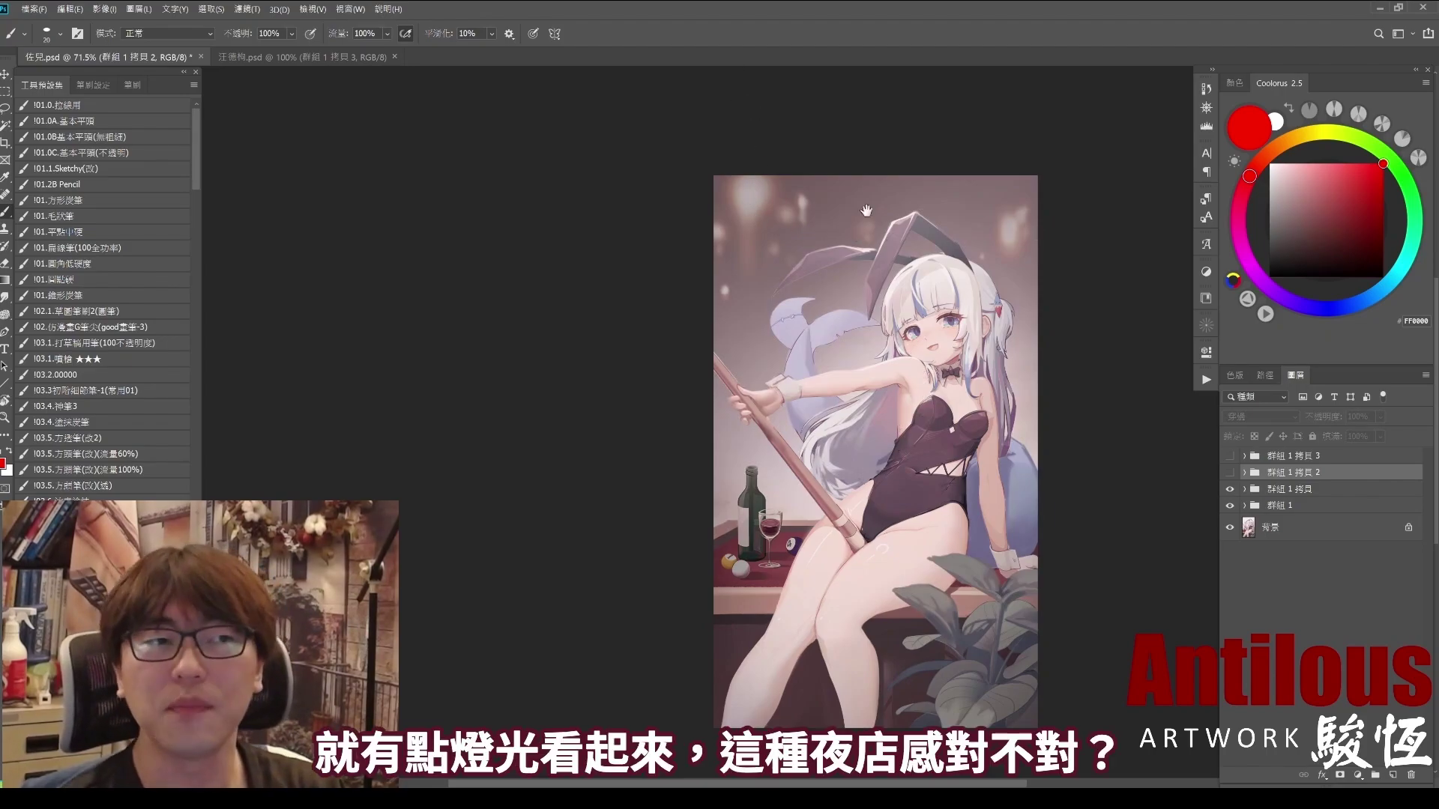
Step: Toggle 群組 1 拷貝 2 with the full illustration in view to compare the character's detail rendering and shading
left_click(1202, 470)
key("Return")
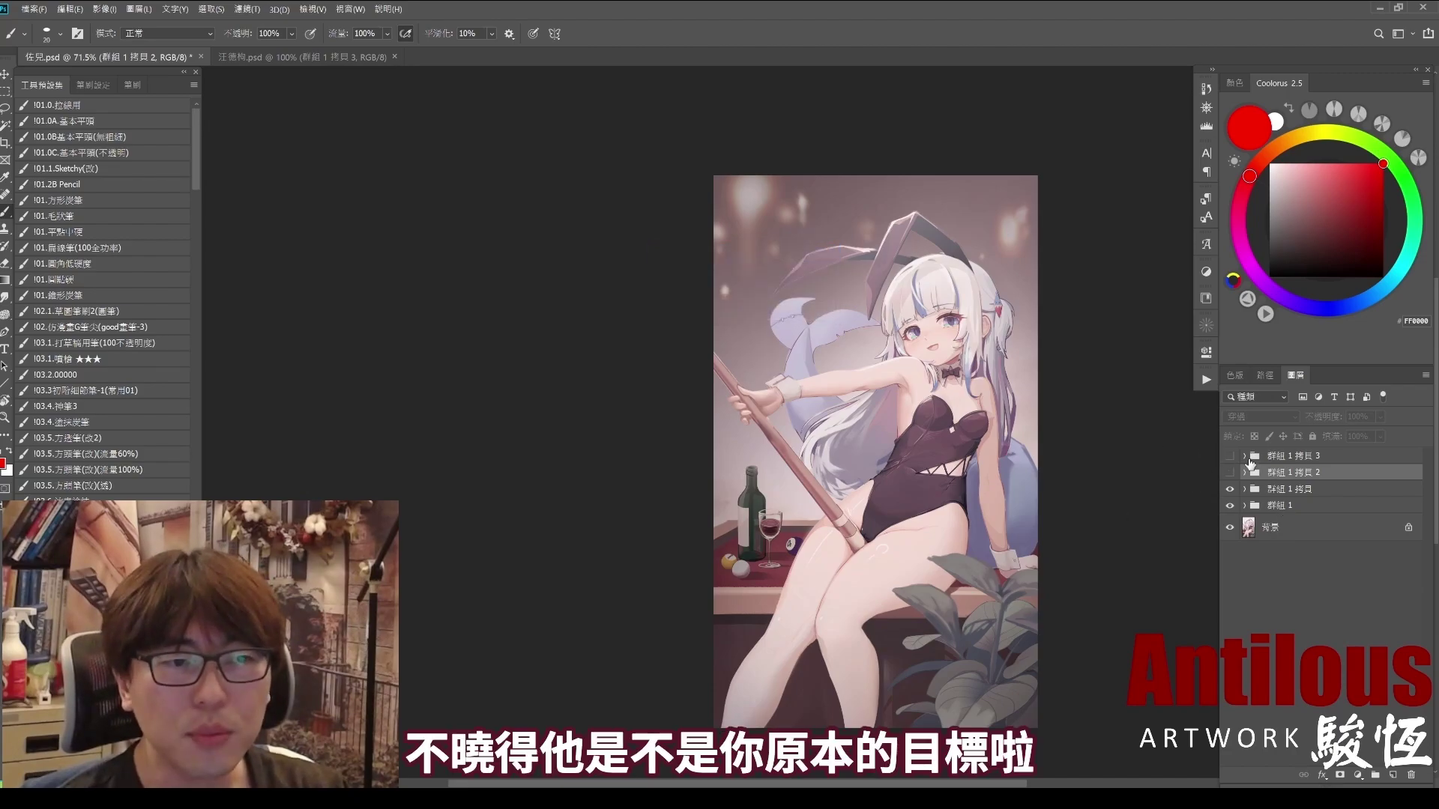
scroll(984, 485, "up", 1)
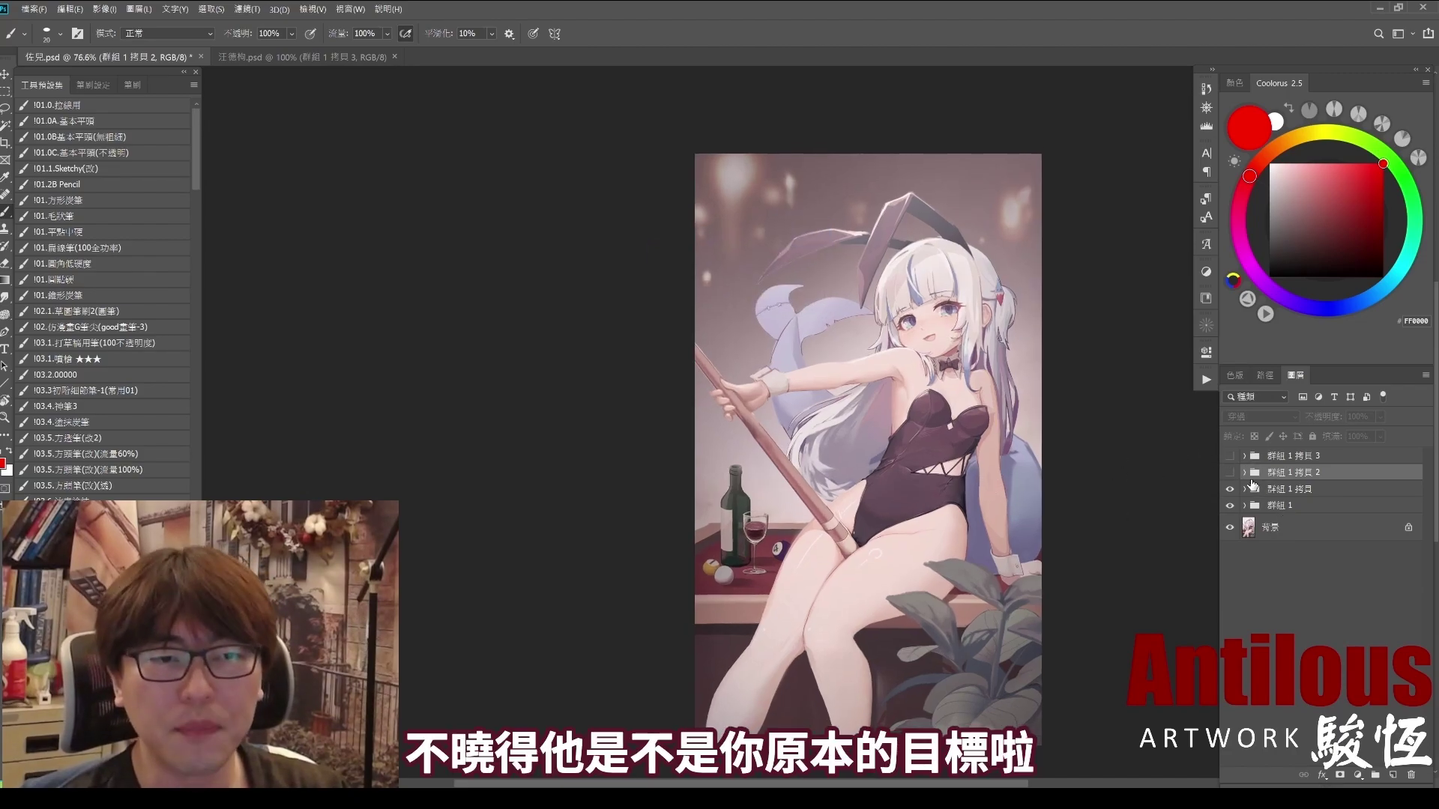
left_click(1230, 473)
left_click(1230, 473)
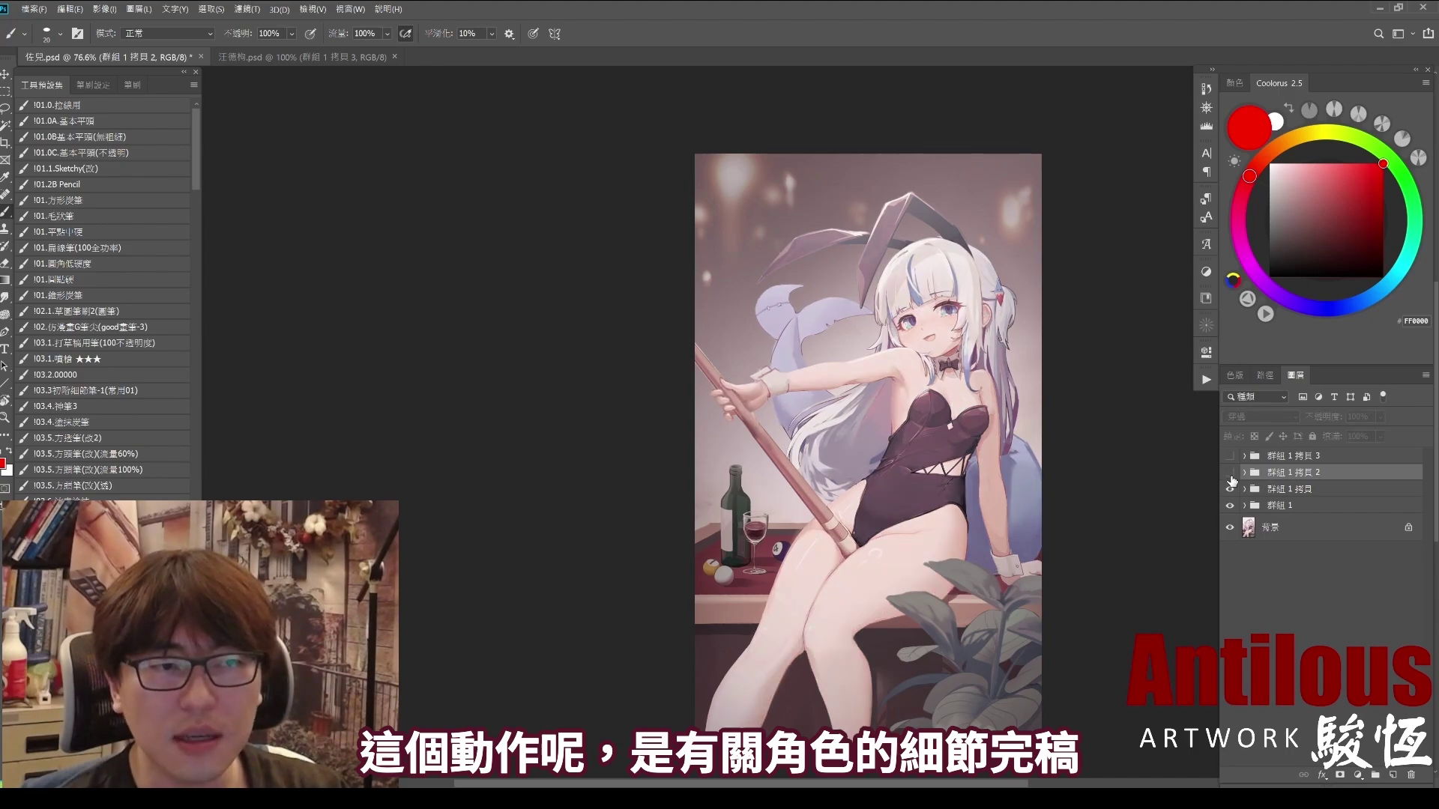
left_click(1230, 473)
left_click(1230, 474)
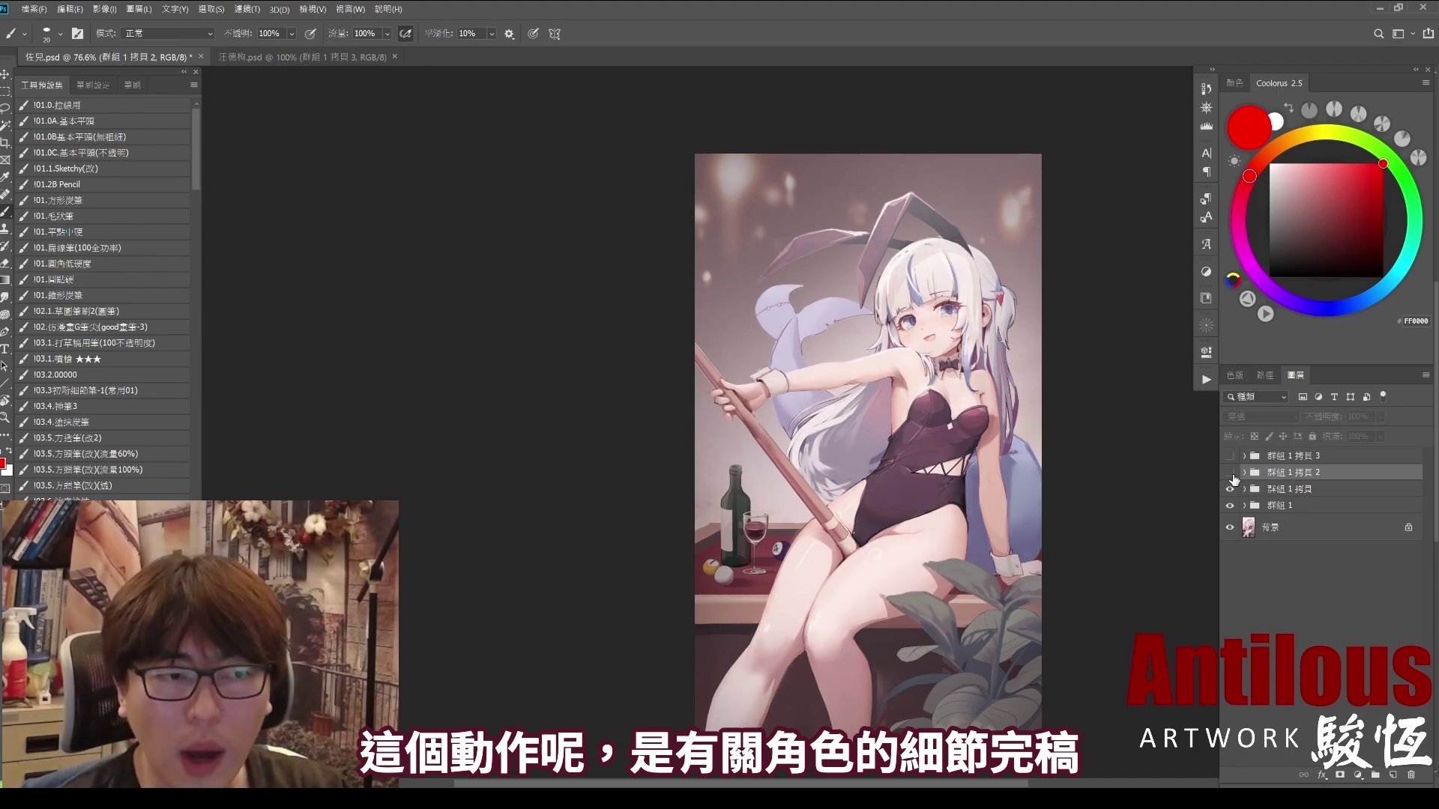
left_click(1230, 474)
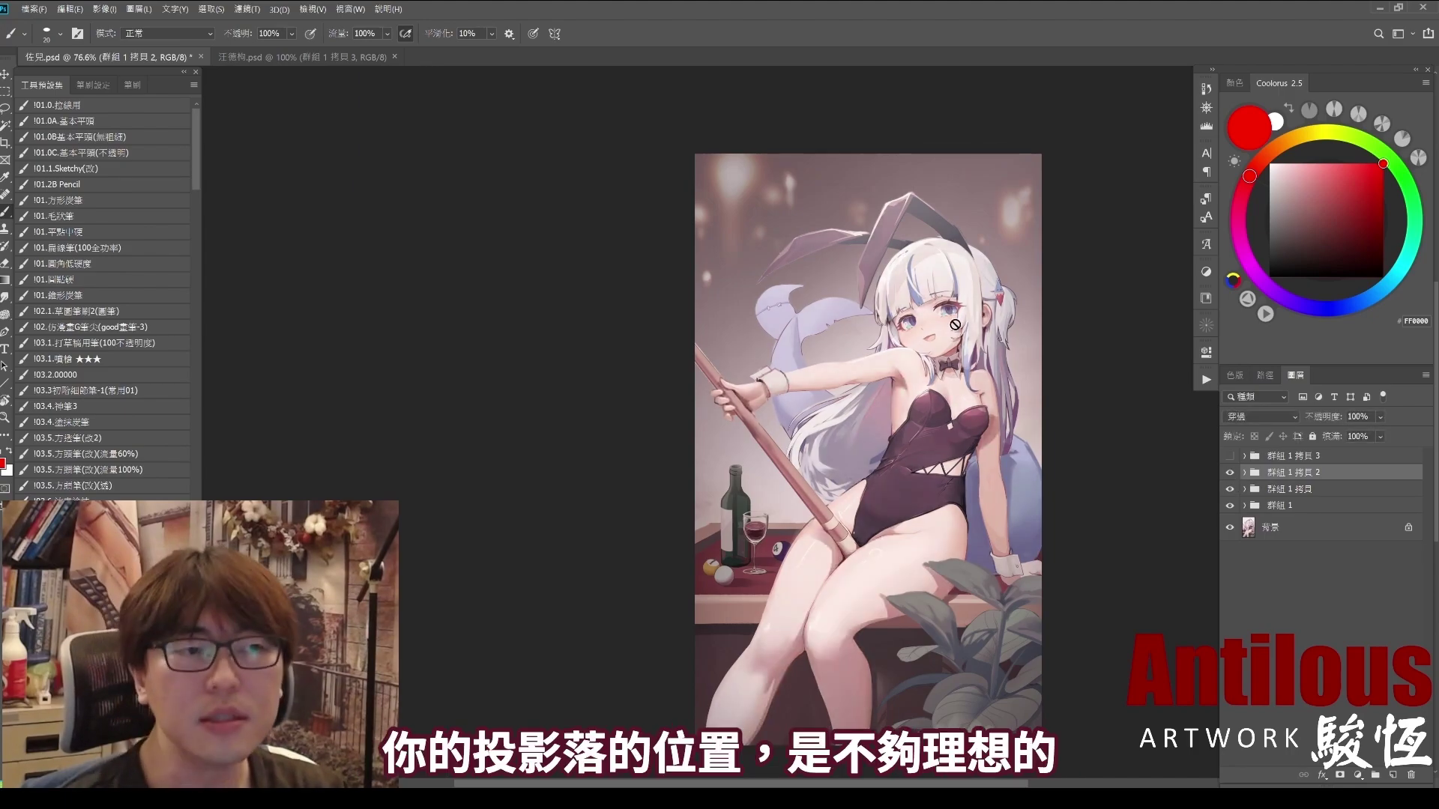
Step: Toggle 群組 1 拷貝 2 over a close view of the upper body to compare the shadows on the torso and arms
left_click_drag(906, 355, 1289, 434)
left_click(1229, 475)
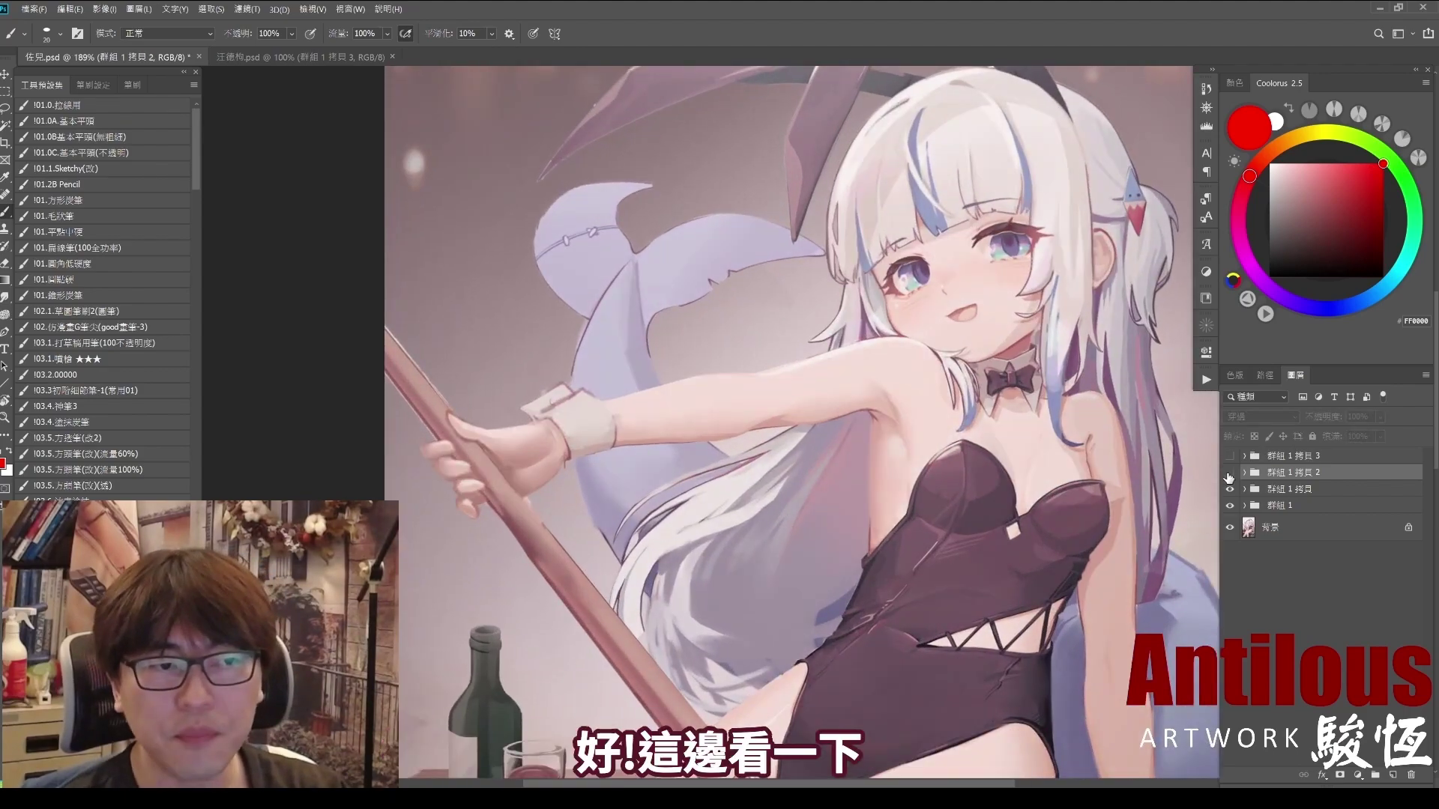
left_click(1230, 475)
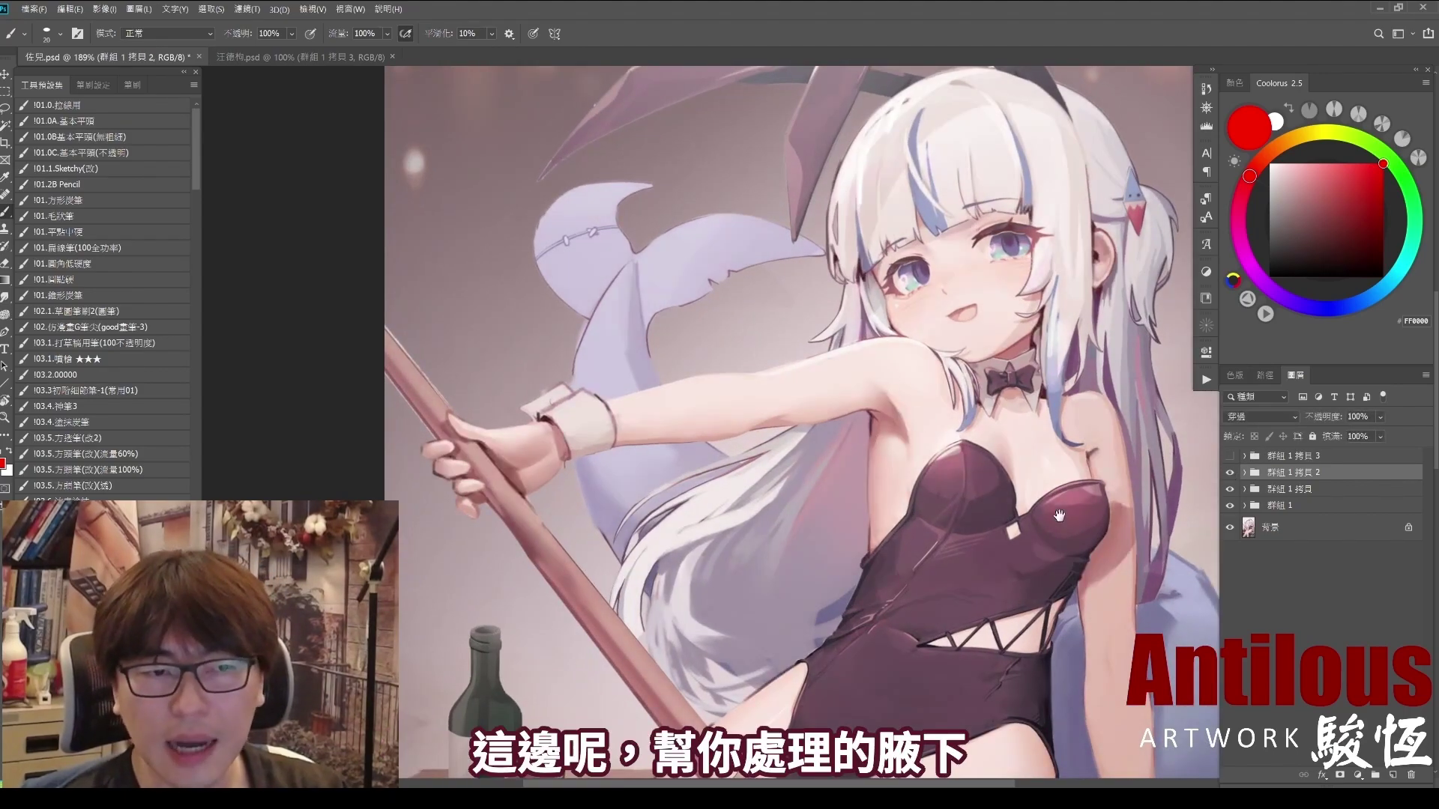
left_click_drag(1059, 516, 942, 366)
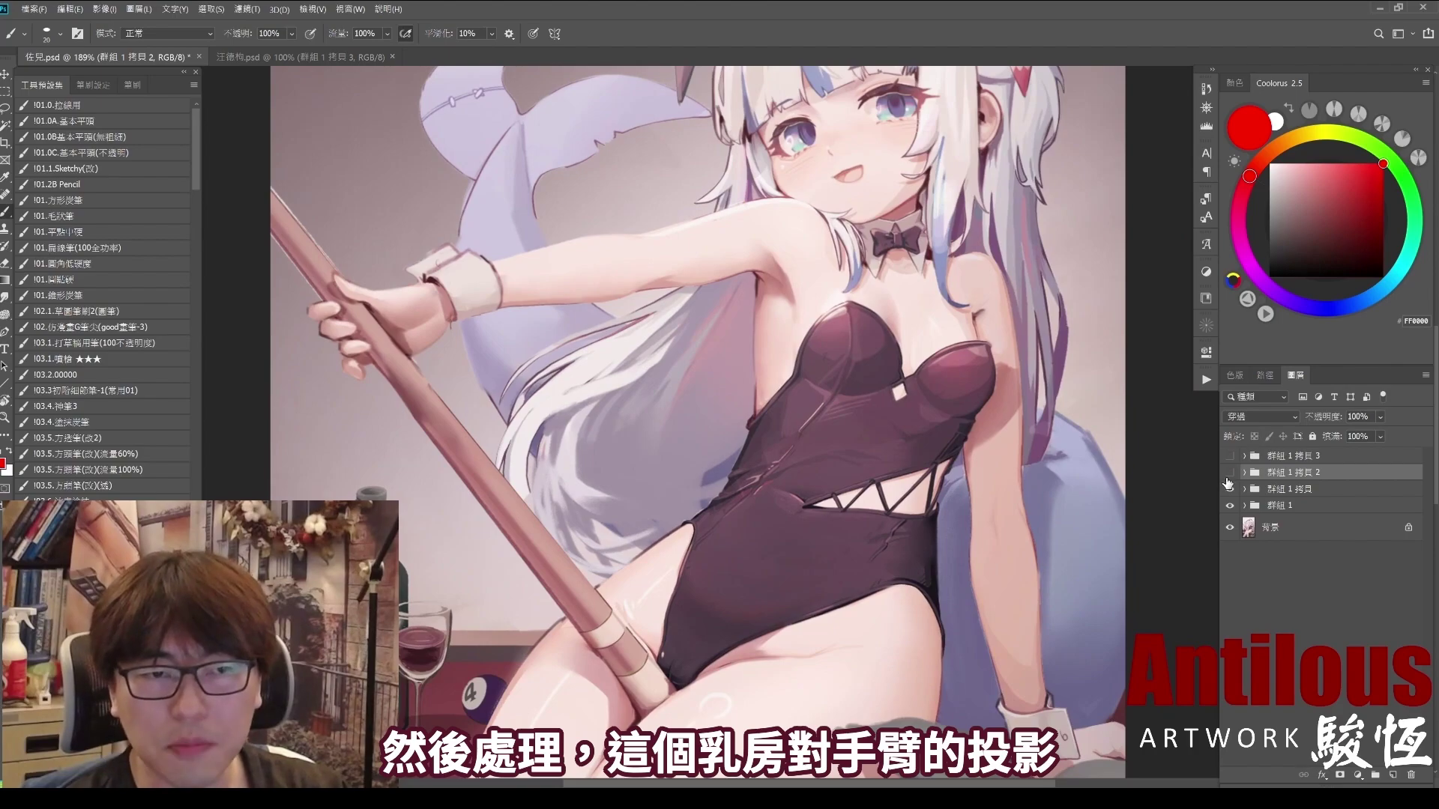
left_click(1229, 472)
left_click(1228, 472)
left_click(1228, 472)
left_click(1229, 472)
Step: Toggle 群組 1 拷貝 2 over a close view of the legs and cue to compare the cast shadows
left_click_drag(851, 671, 1032, 408)
left_click(1230, 473)
left_click(1229, 472)
left_click(1229, 472)
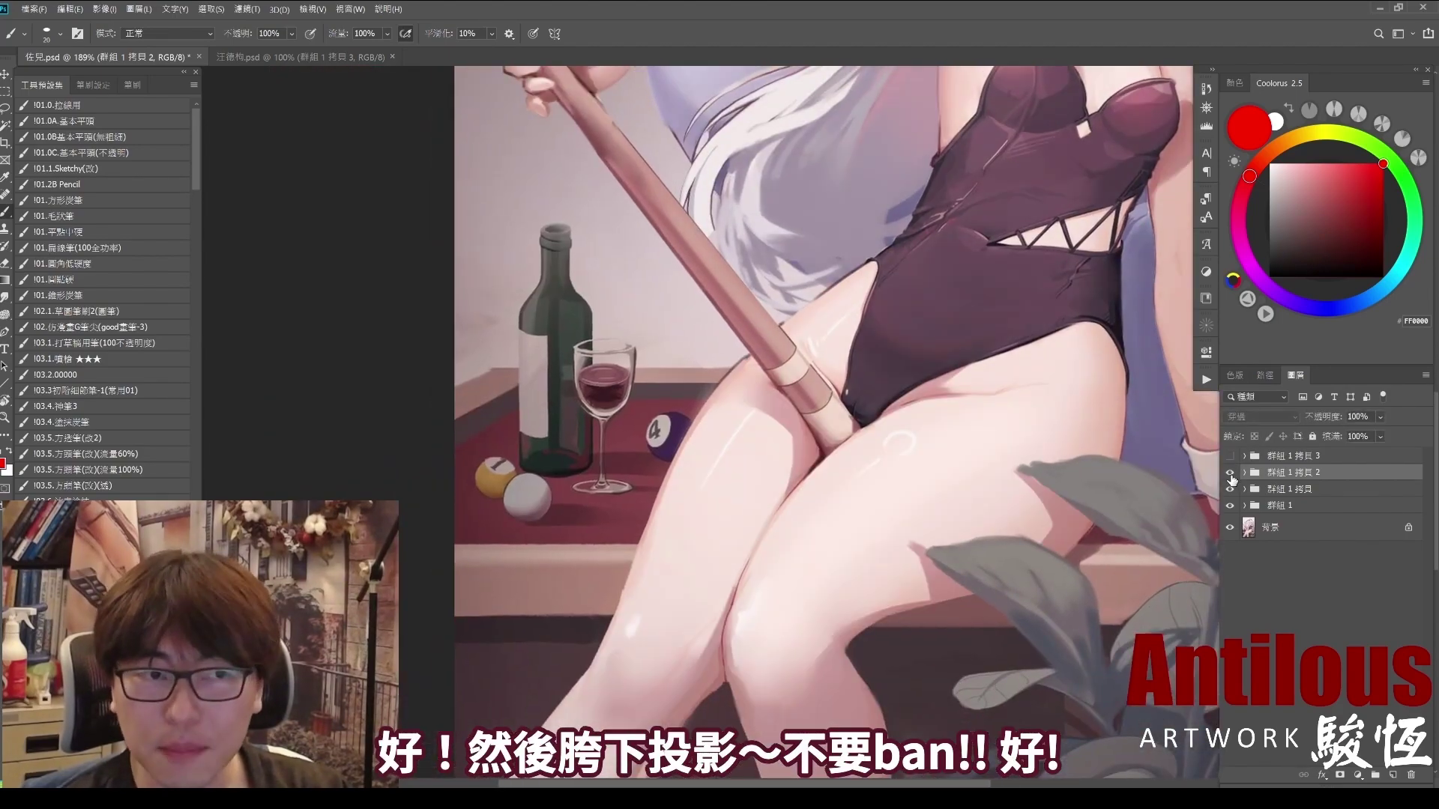
left_click(1229, 472)
left_click(1229, 472)
left_click(1229, 472)
Step: Toggle 群組 1 拷貝 2 over the lower half of the figure to compare the light on the thighs, knees and shins
mouse_move(957, 636)
left_mouse_down()
mouse_move(980, 433)
mouse_move(1009, 402)
left_mouse_up()
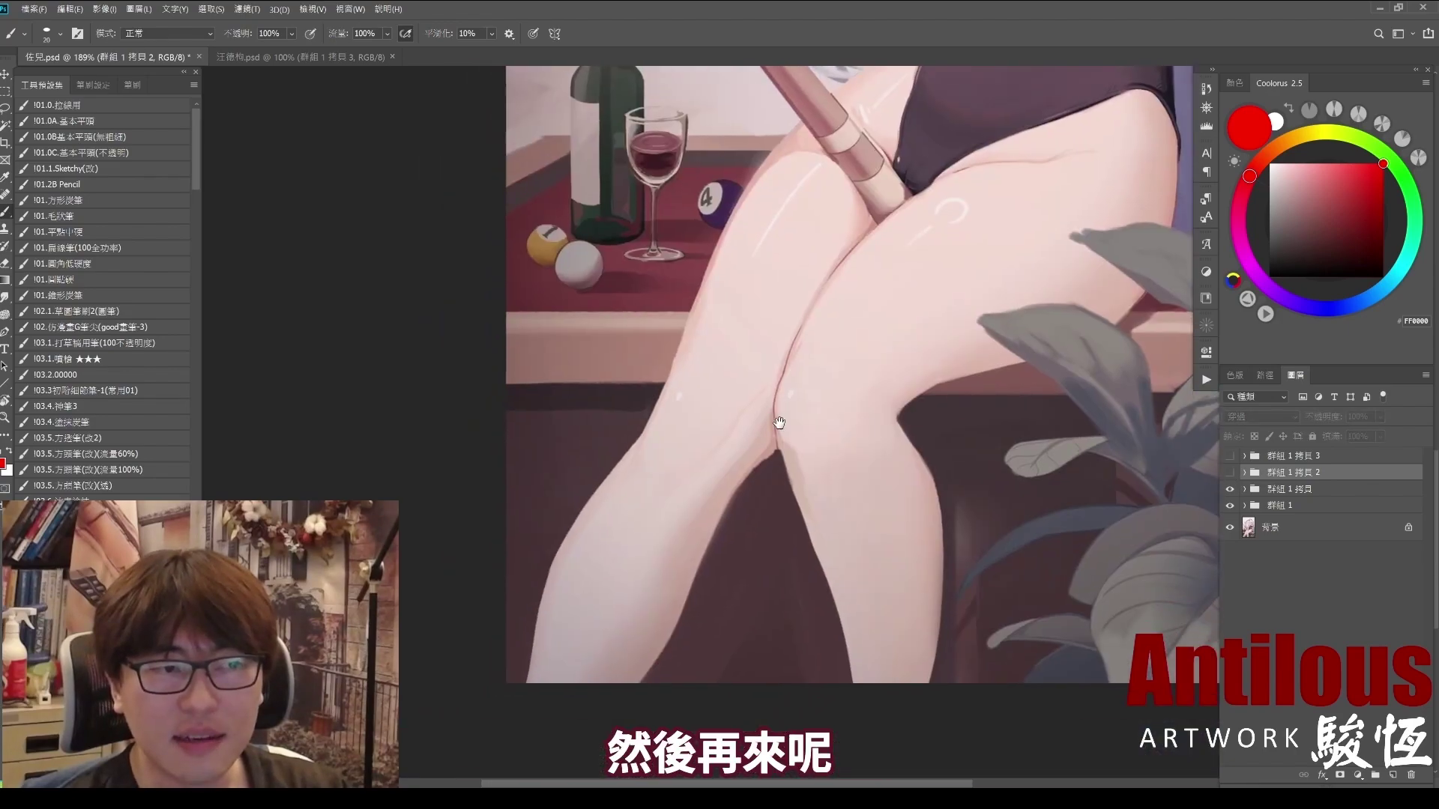
left_click_drag(940, 458, 884, 459)
left_click_drag(1012, 263, 844, 409)
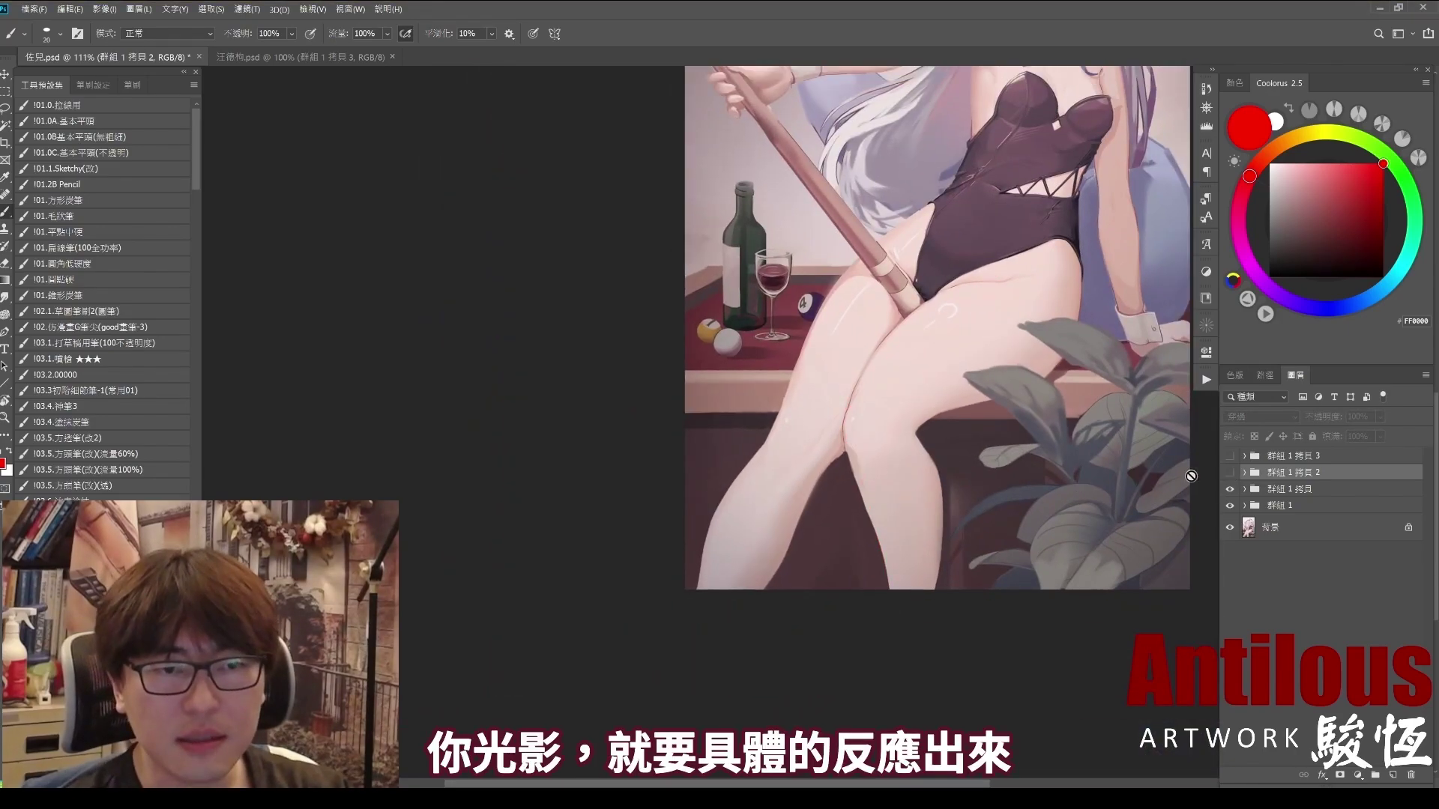
left_click(1229, 473)
left_click(1230, 473)
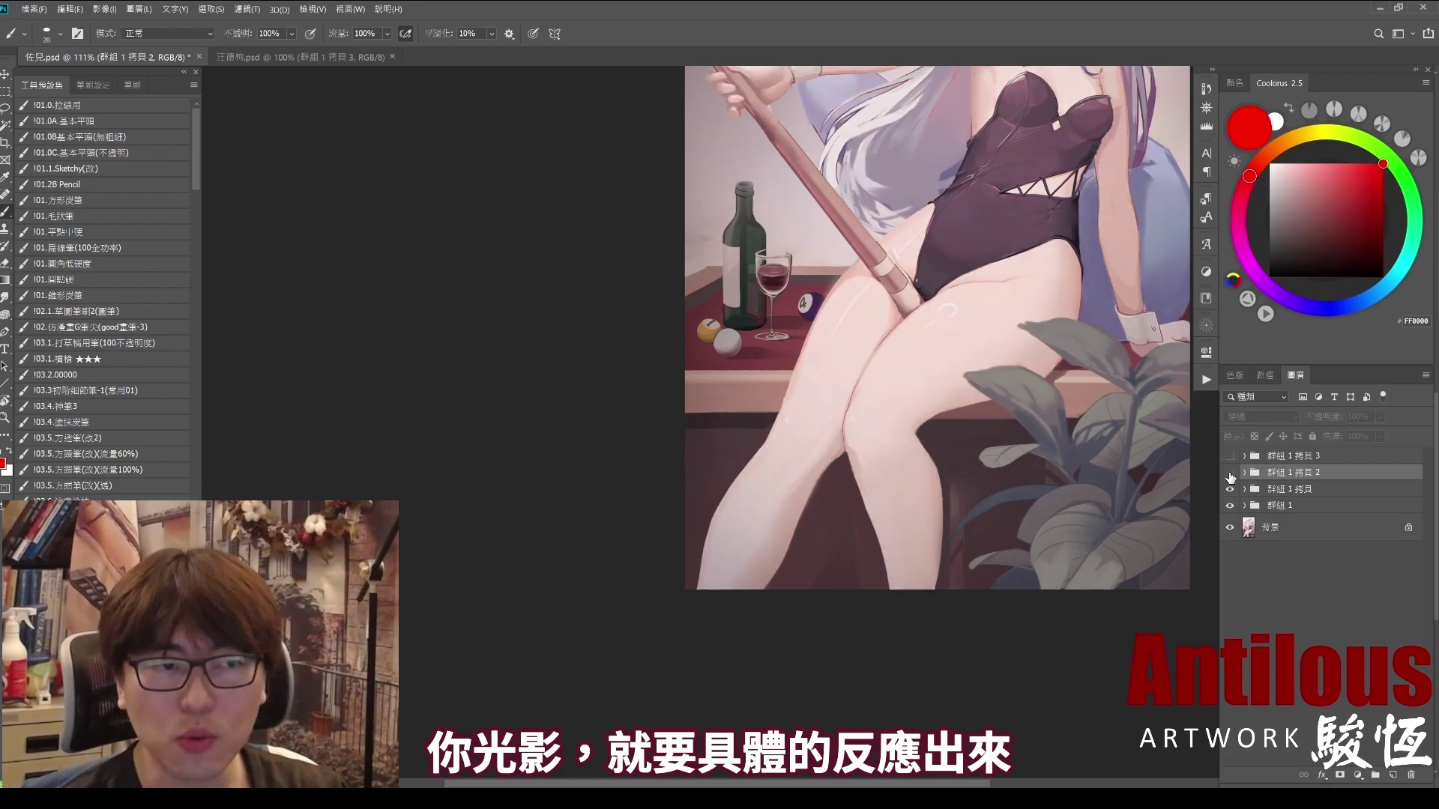
left_click(1230, 473)
left_click(1230, 473)
left_click(1230, 472)
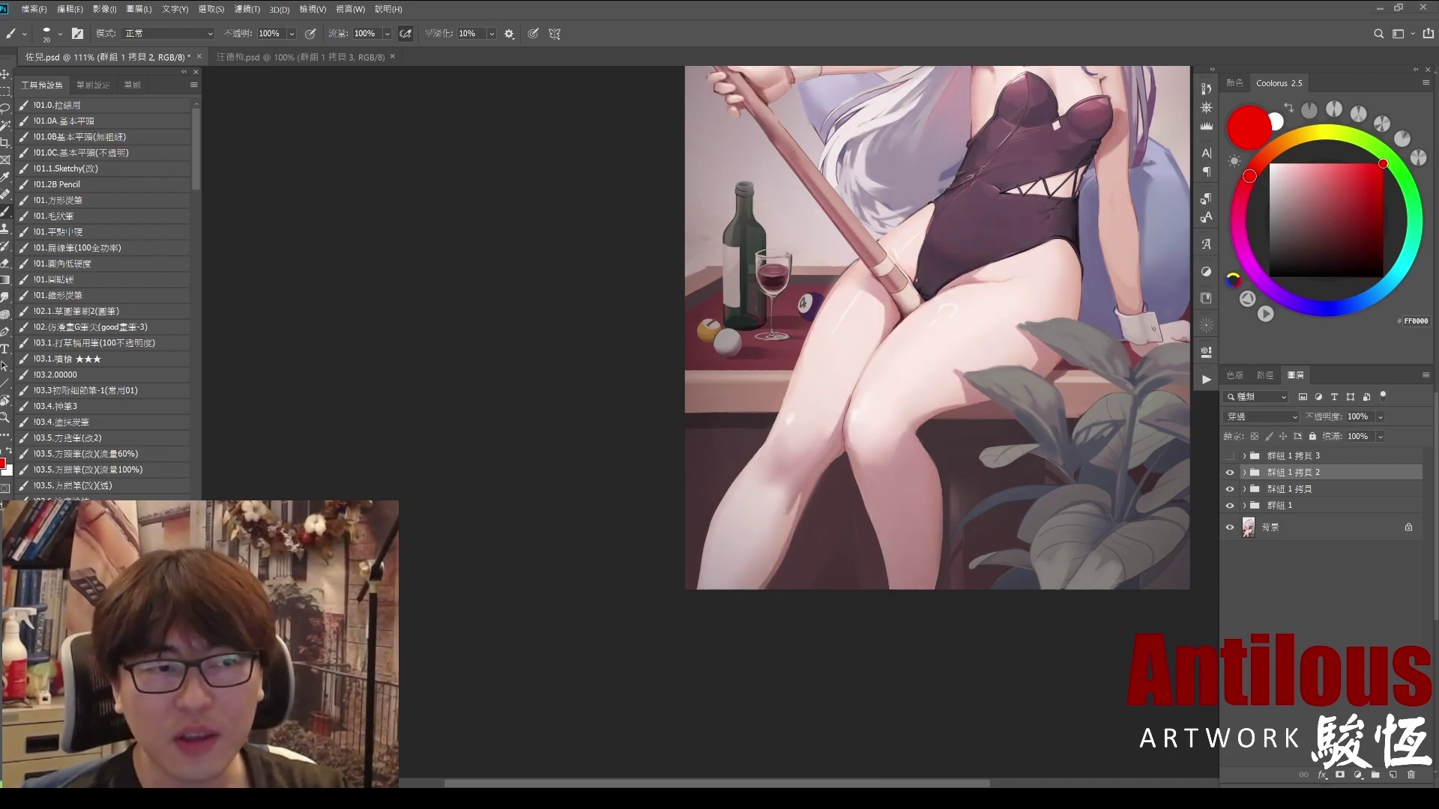
Step: Mark the bent front leg's thigh, knee and shin directions with red guide strokes, clearing the marks after each explanation
left_click_drag(849, 428, 920, 436)
mouse_move(1040, 267)
left_mouse_down()
mouse_move(978, 322)
mouse_move(911, 601)
left_mouse_up()
left_click_drag(911, 601, 926, 567)
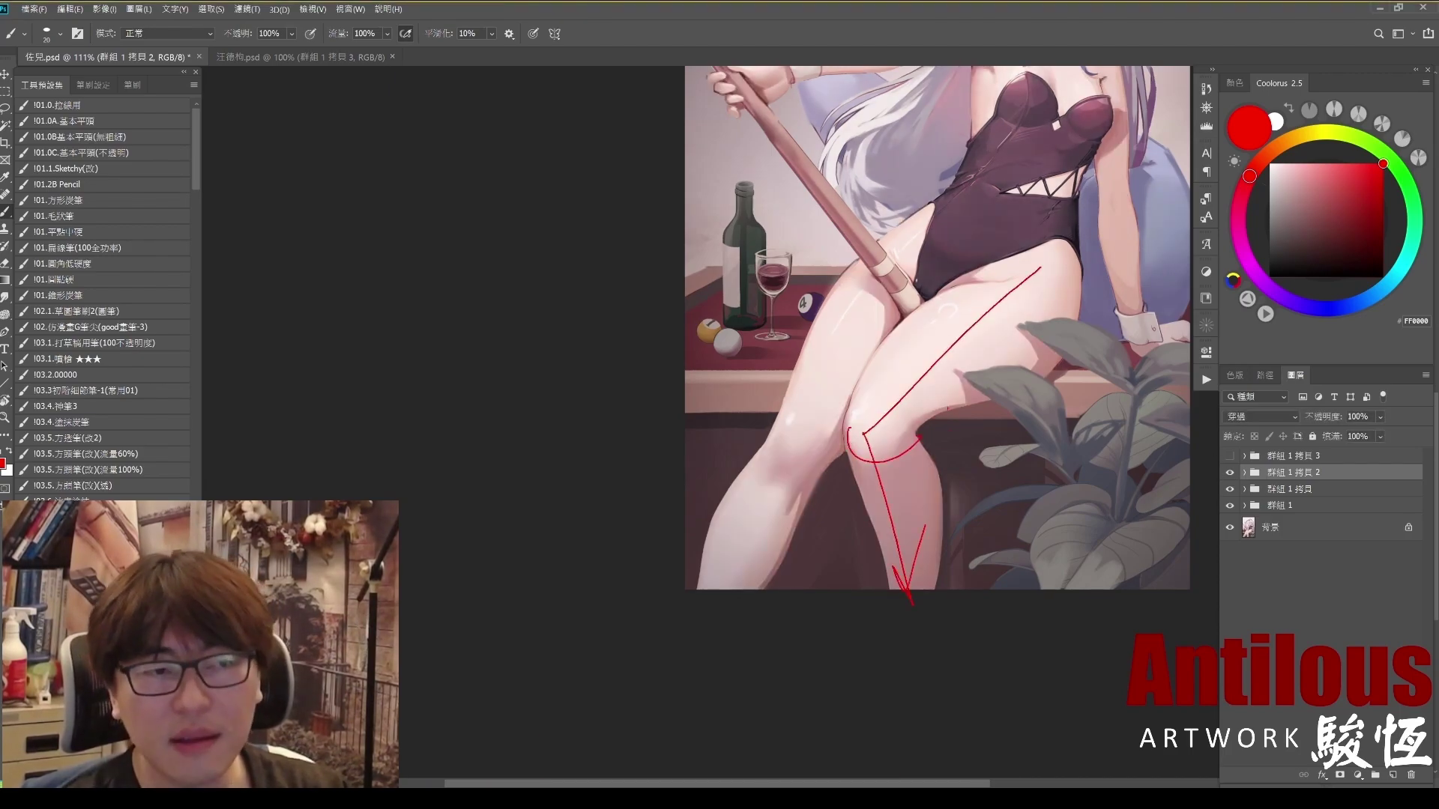
key("Escape")
left_click_drag(986, 434, 979, 475)
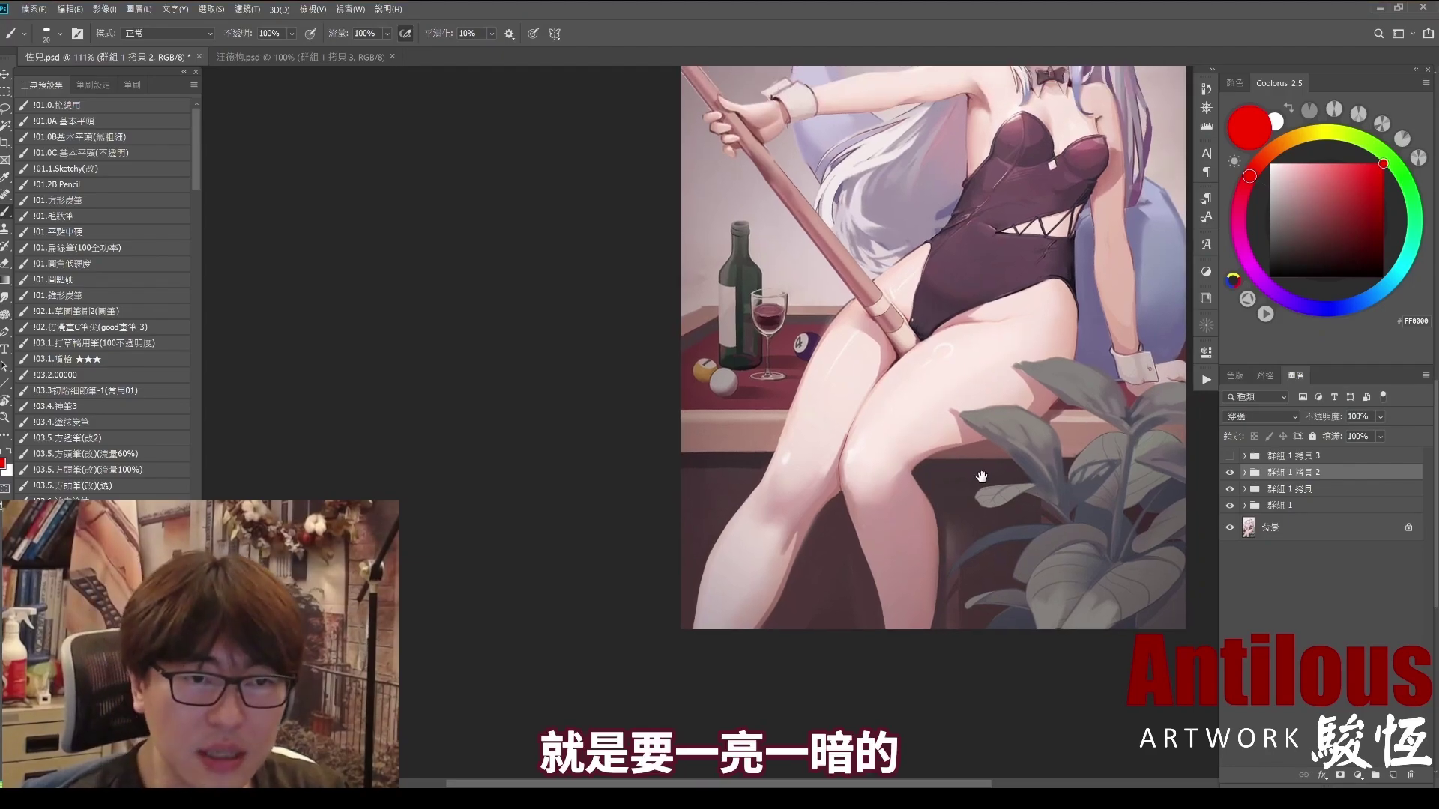
left_click_drag(1045, 512, 1024, 493)
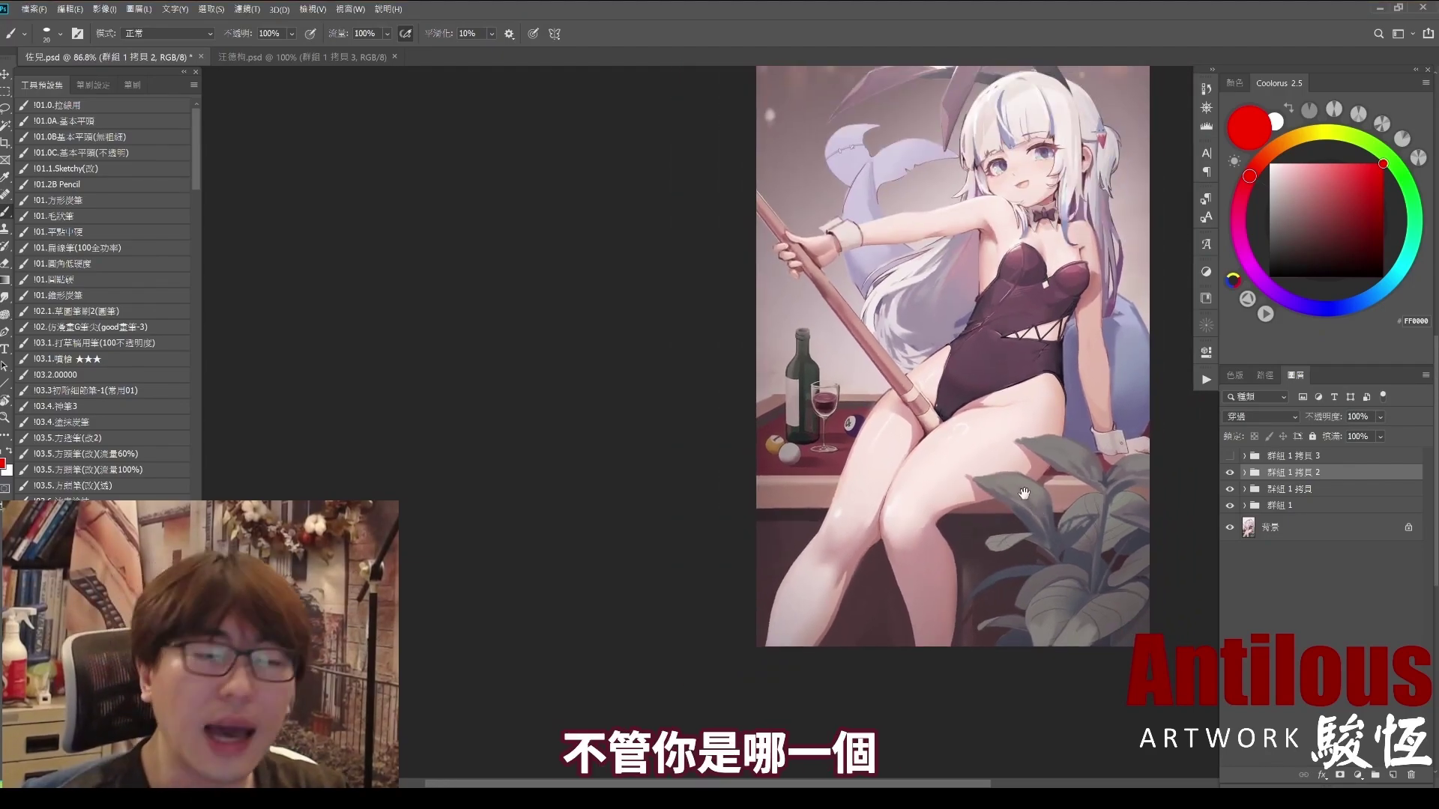
mouse_move(1012, 395)
left_mouse_down()
mouse_move(877, 510)
mouse_move(915, 661)
left_mouse_up()
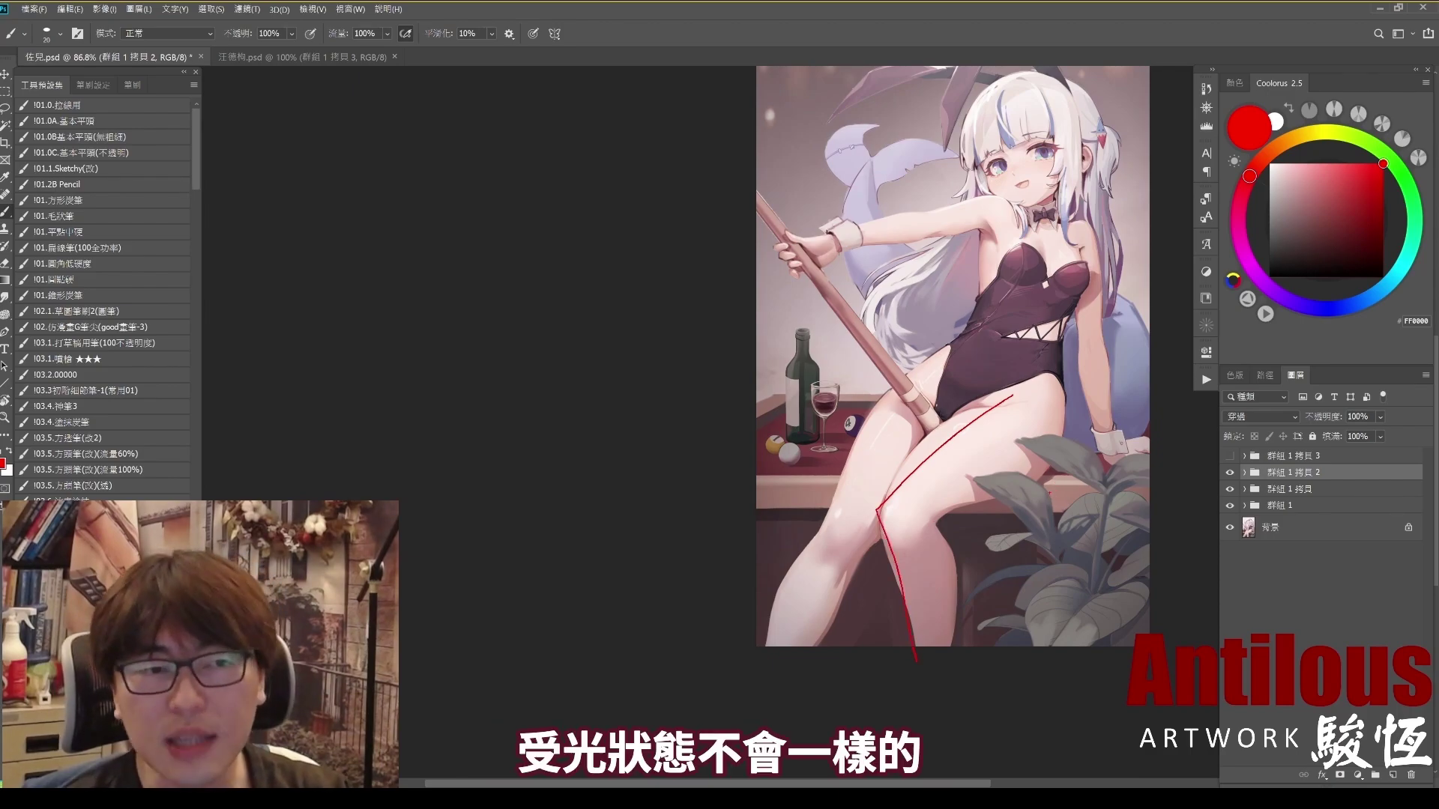
key("ctrl+z")
left_click_drag(1089, 506, 1019, 529)
left_click_drag(890, 557, 1075, 571)
key("Escape")
Step: Hide 群組 1 拷貝 2 and 群組 1 拷貝, and show them again one by one to compare the stages of added depth
left_click(1229, 472)
left_click(1229, 488)
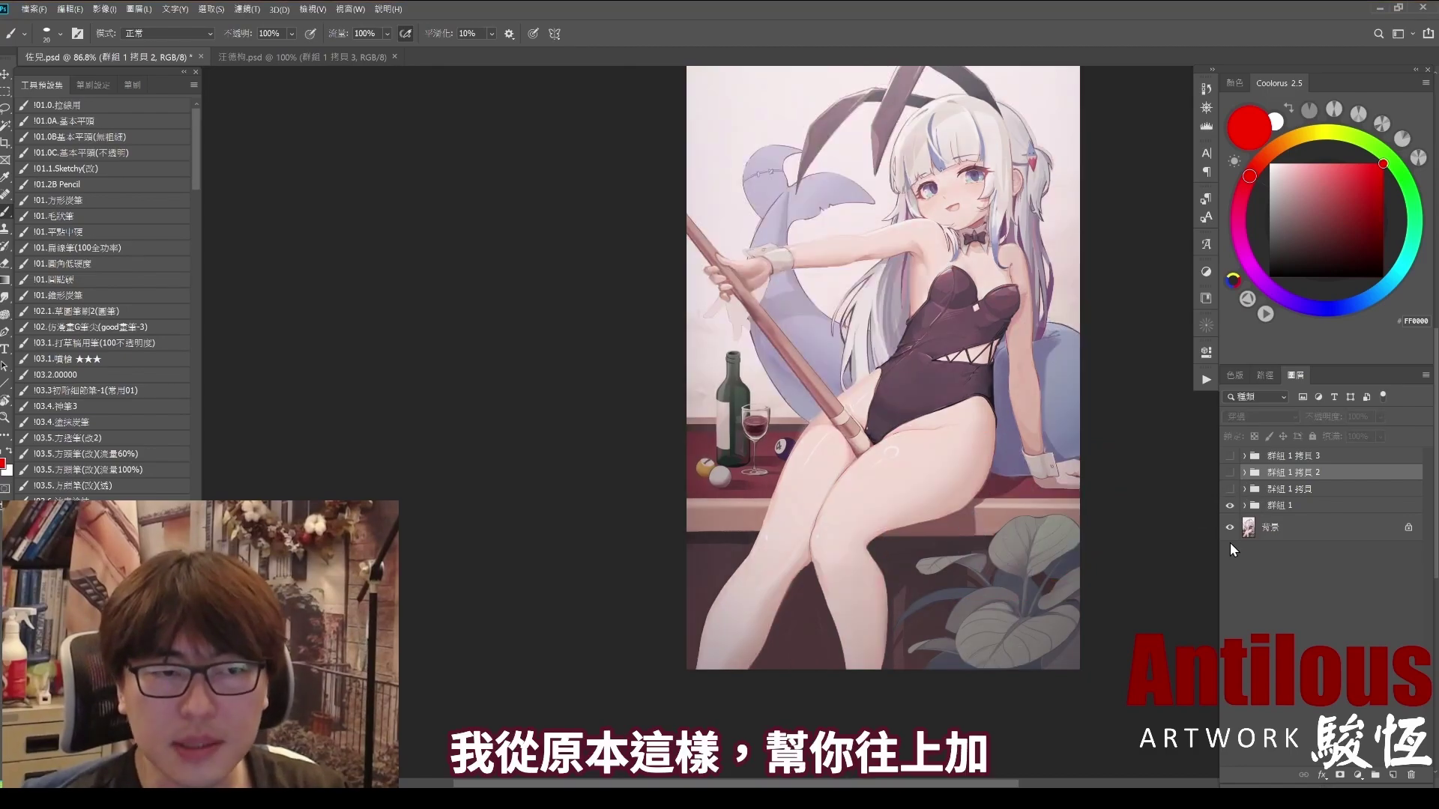
left_click(1230, 492)
mouse_move(1074, 465)
left_mouse_down()
mouse_move(1014, 451)
mouse_move(1031, 536)
left_mouse_up()
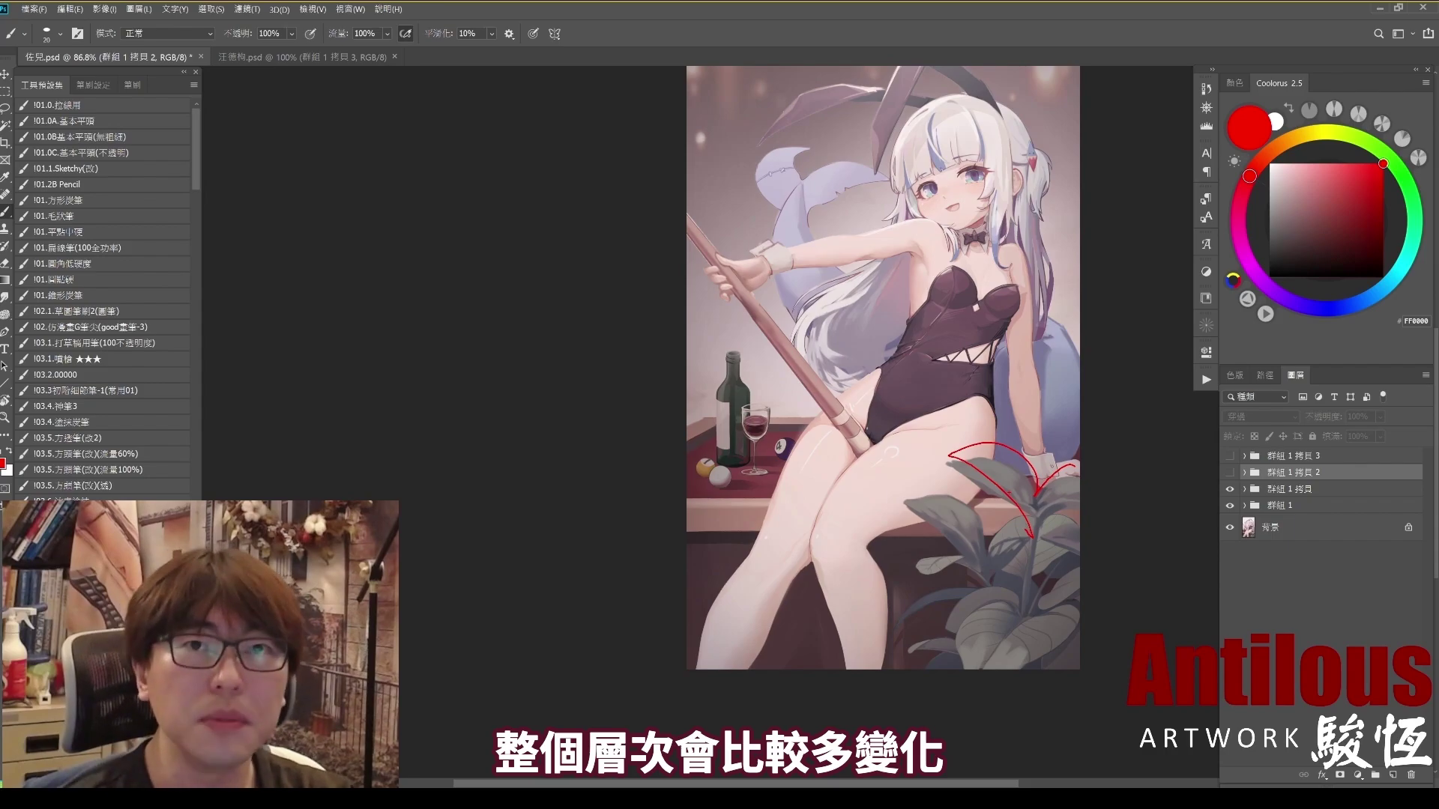
key("ctrl+z")
left_click(1230, 472)
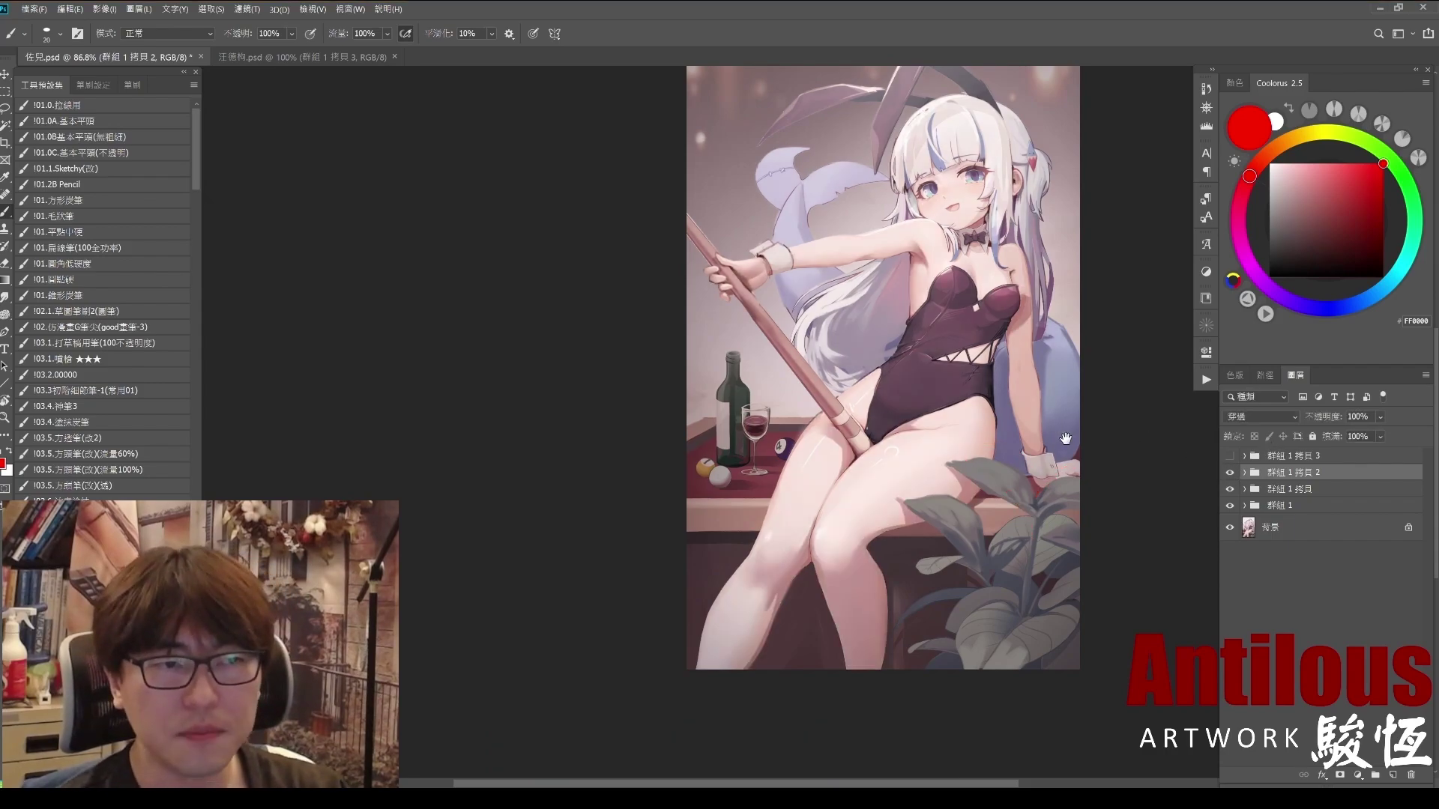
Step: Toggle 群組 1 拷貝 2 repeatedly over the full illustration to compare the strength of cast and occlusion shadows
left_click_drag(1066, 438, 1043, 518)
left_click_drag(1043, 518, 1014, 518)
left_click(1230, 473)
left_click(1230, 473)
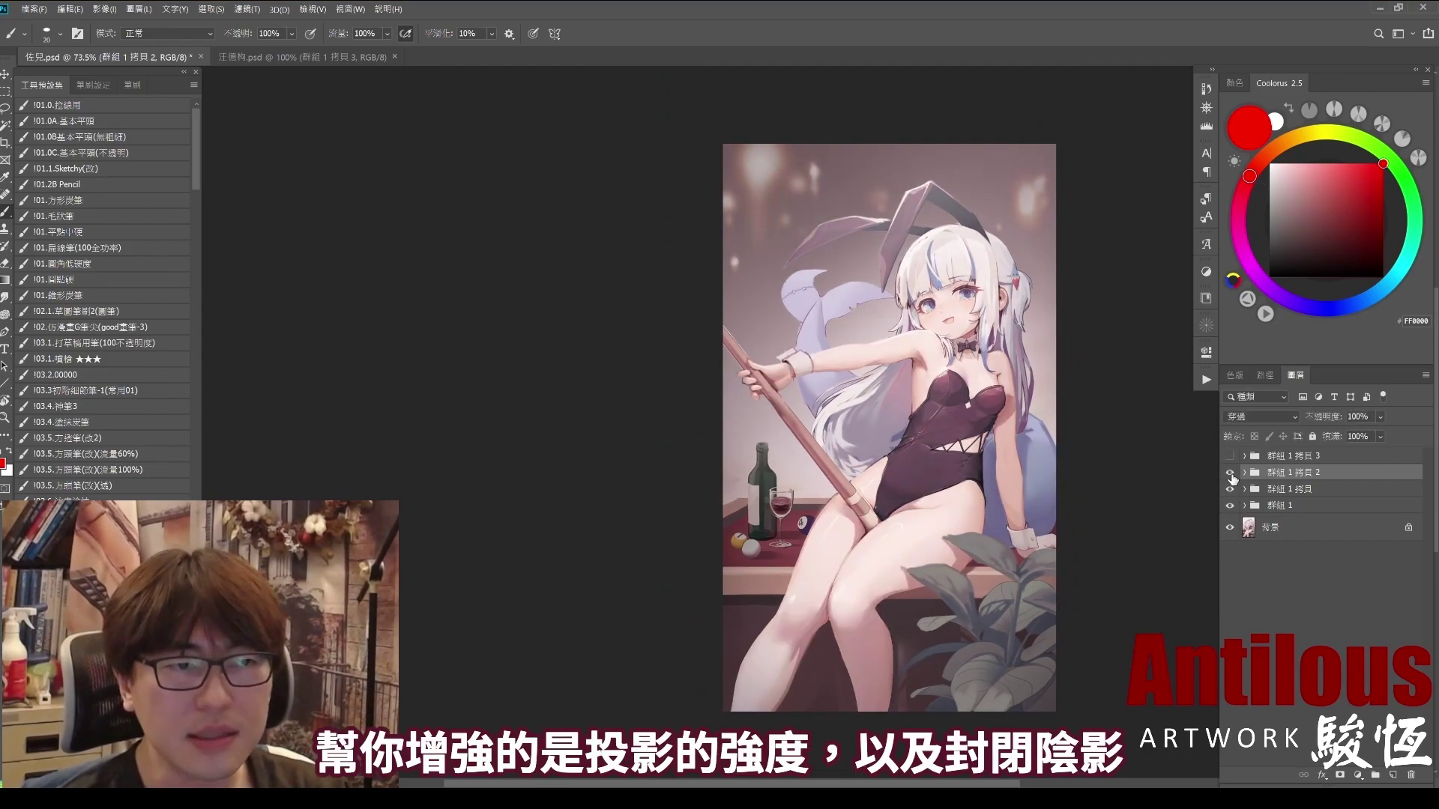
left_click(1230, 472)
left_click(1230, 472)
left_click(1230, 472)
left_click(1230, 472)
left_click(1230, 472)
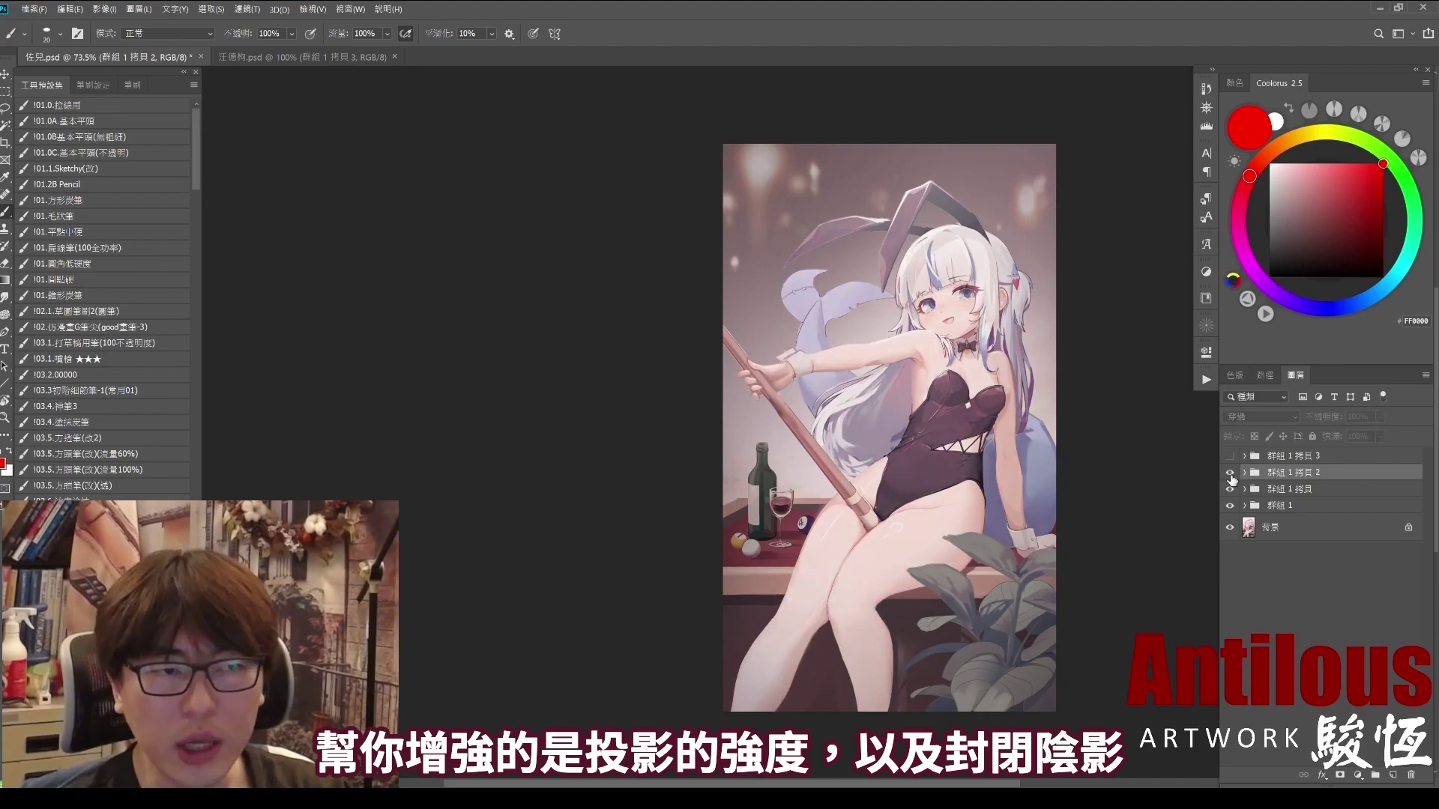
Step: Hide 群組 1 拷貝 2 over a close view of the face and circle the ear's upper and lower edges in red
left_click_drag(968, 305, 1101, 308)
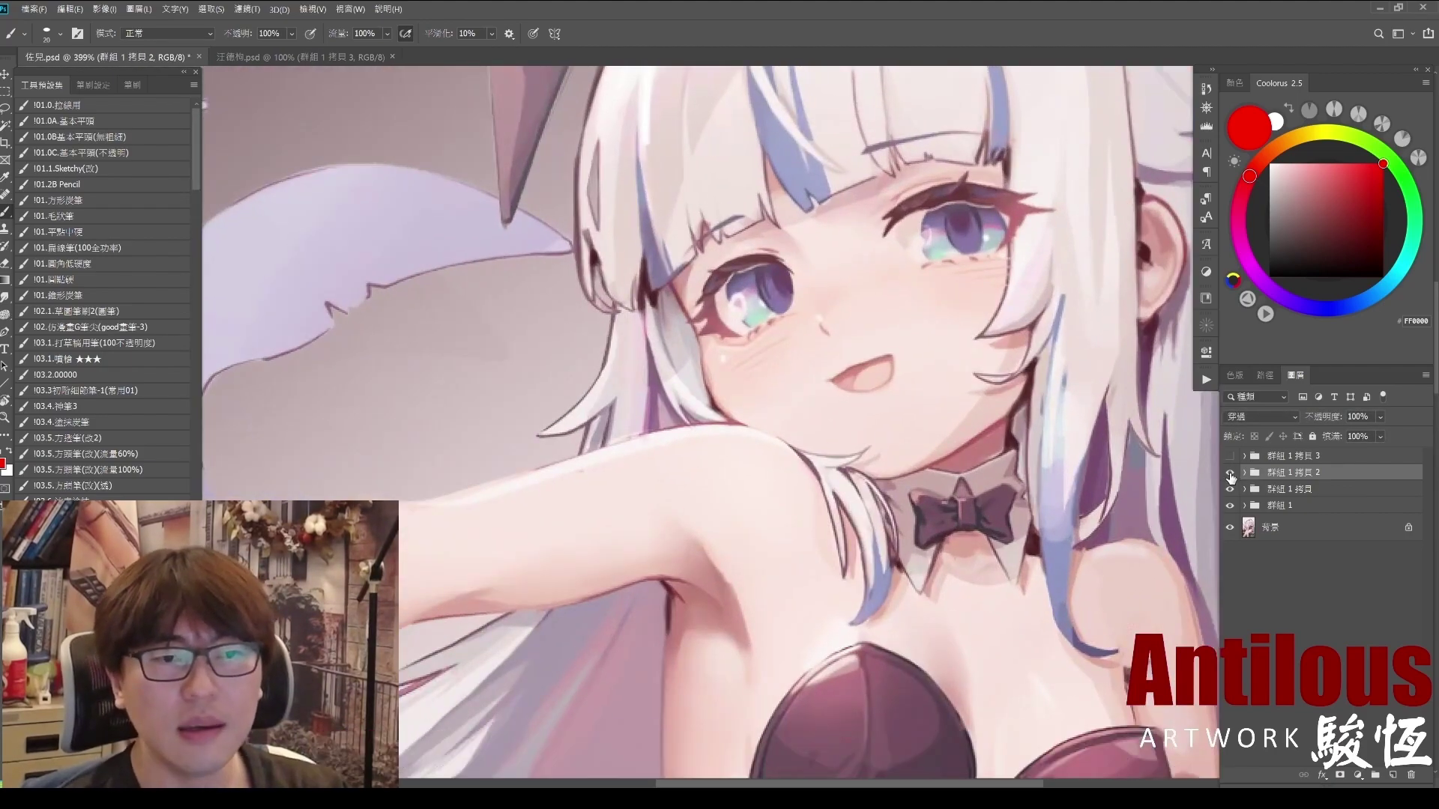
left_click(1230, 472)
left_click_drag(1060, 393, 987, 464)
mouse_move(1067, 302)
left_mouse_down()
mouse_move(1065, 236)
mouse_move(1062, 323)
left_mouse_up()
left_click_drag(1077, 439, 1071, 436)
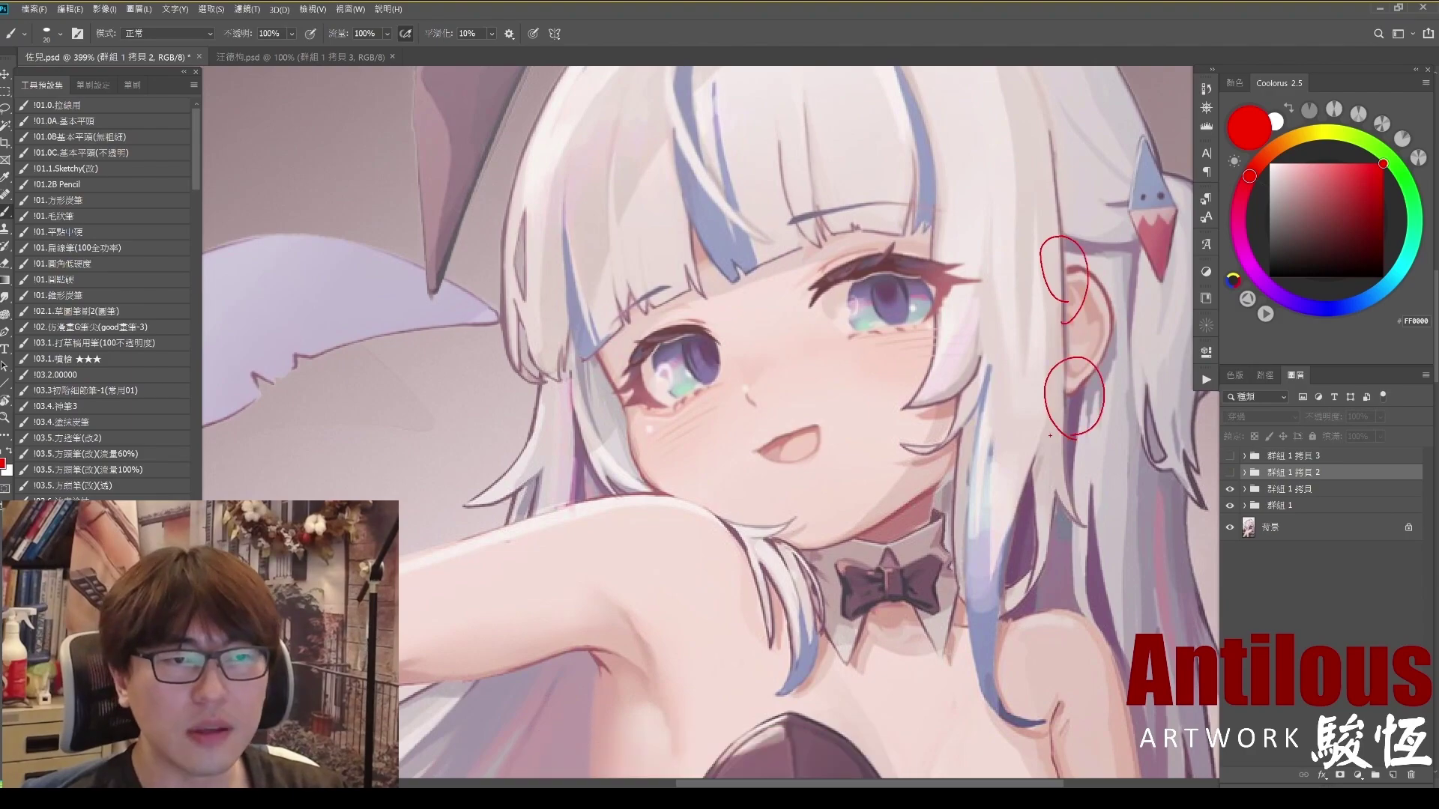
left_click(1229, 472)
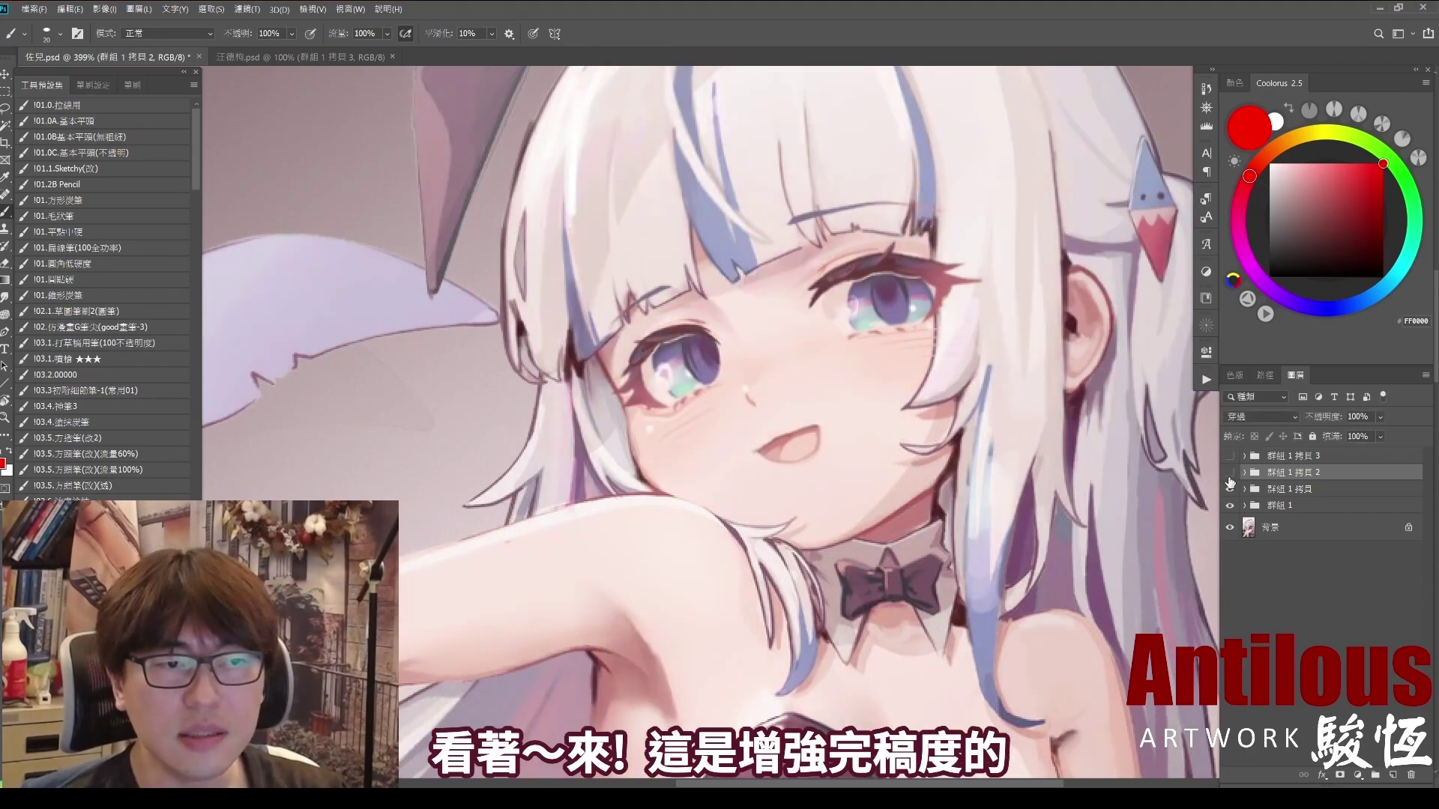
Step: Toggle 群組 1 拷貝 2 over the close view of the face to compare the occlusion shadows around the ear, hair and neck
left_click(1229, 475)
left_click(1228, 475)
left_click(1228, 475)
left_click(1229, 475)
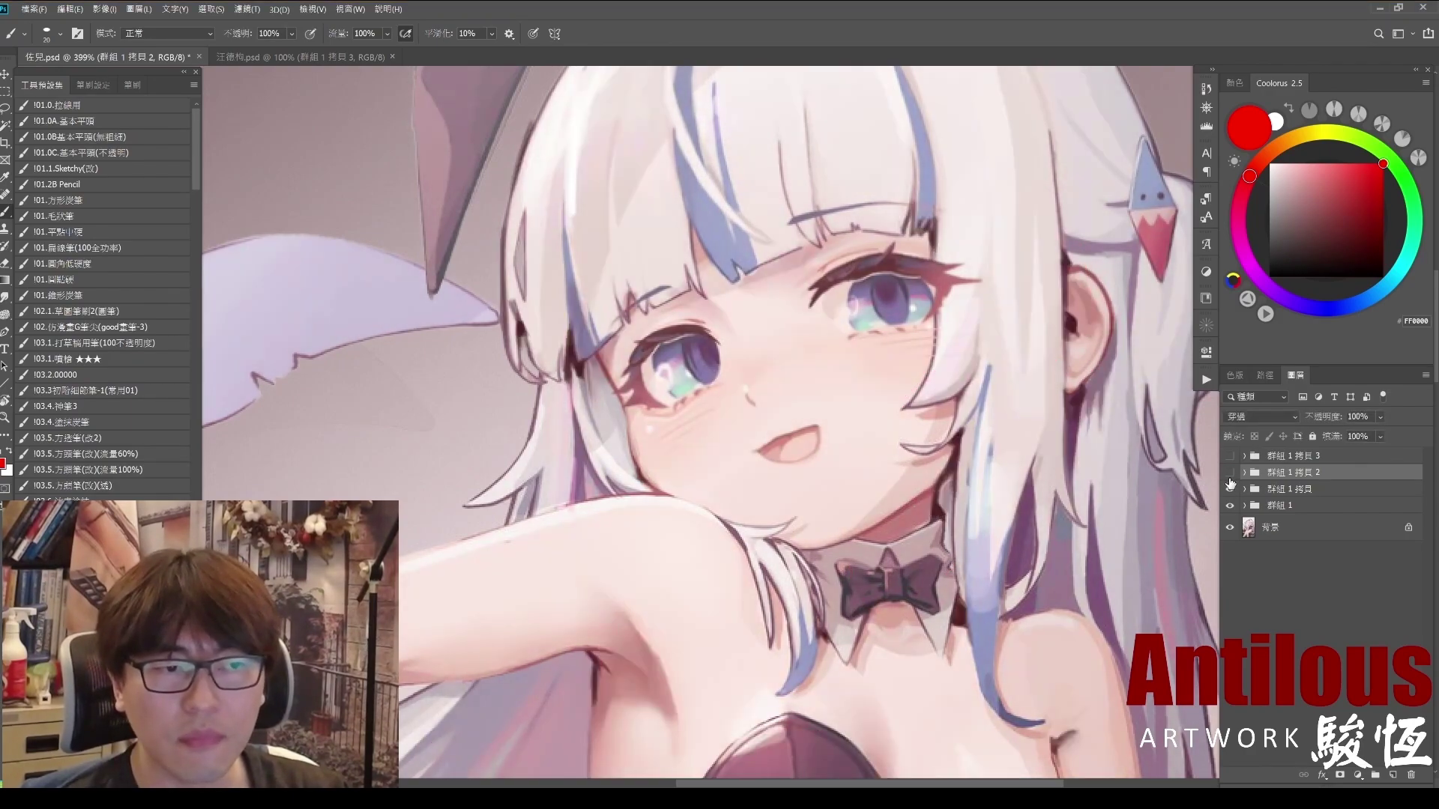
left_click(1229, 474)
left_click_drag(954, 442, 994, 452)
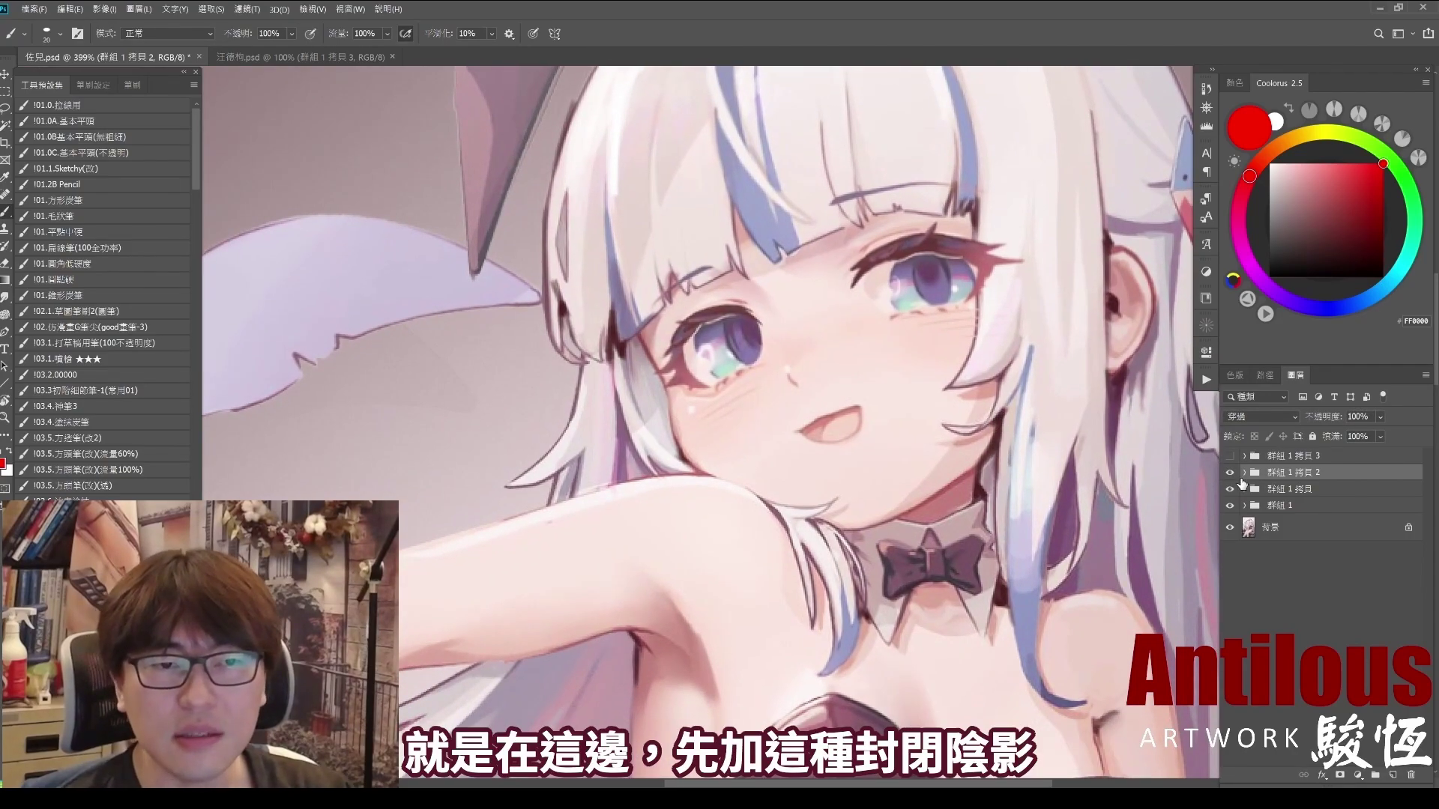
Step: Paint small saturated red (#C20411) accents on 圖層 8 of 群組 1 拷貝 2 in the occlusion shadows at the ear, side hair and neck
left_click(1245, 472)
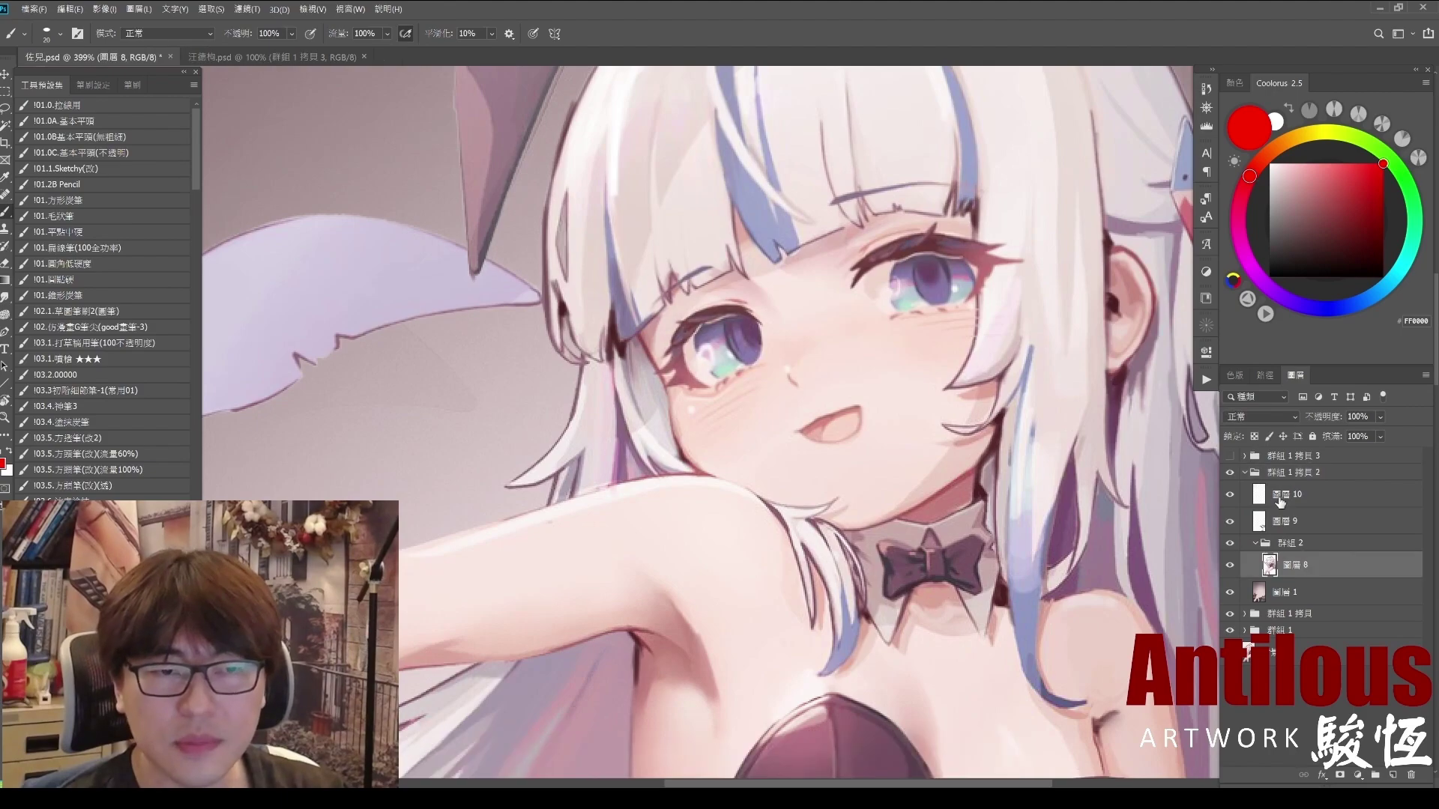
left_click(970, 450, "alt")
left_click(1382, 192)
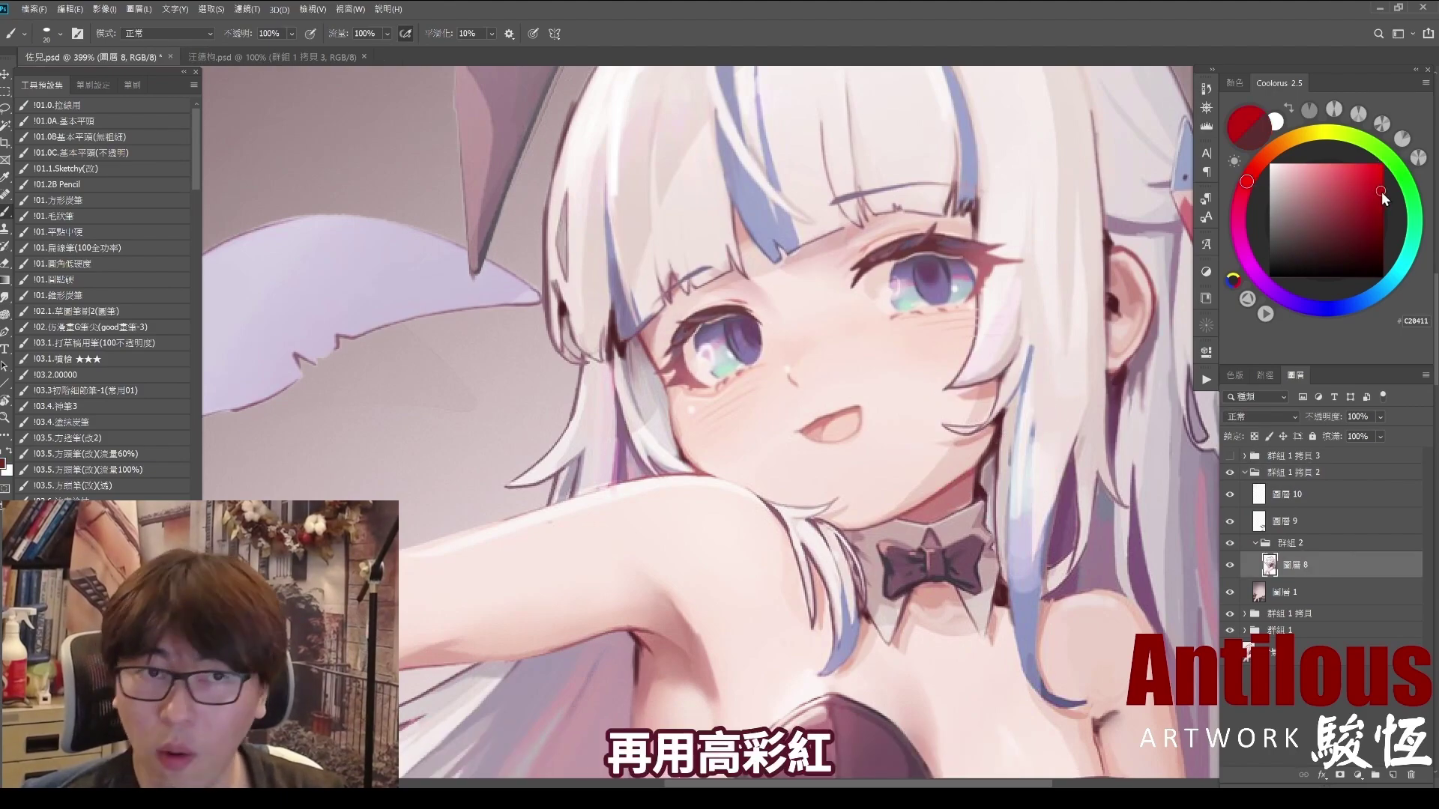
left_click(88, 517)
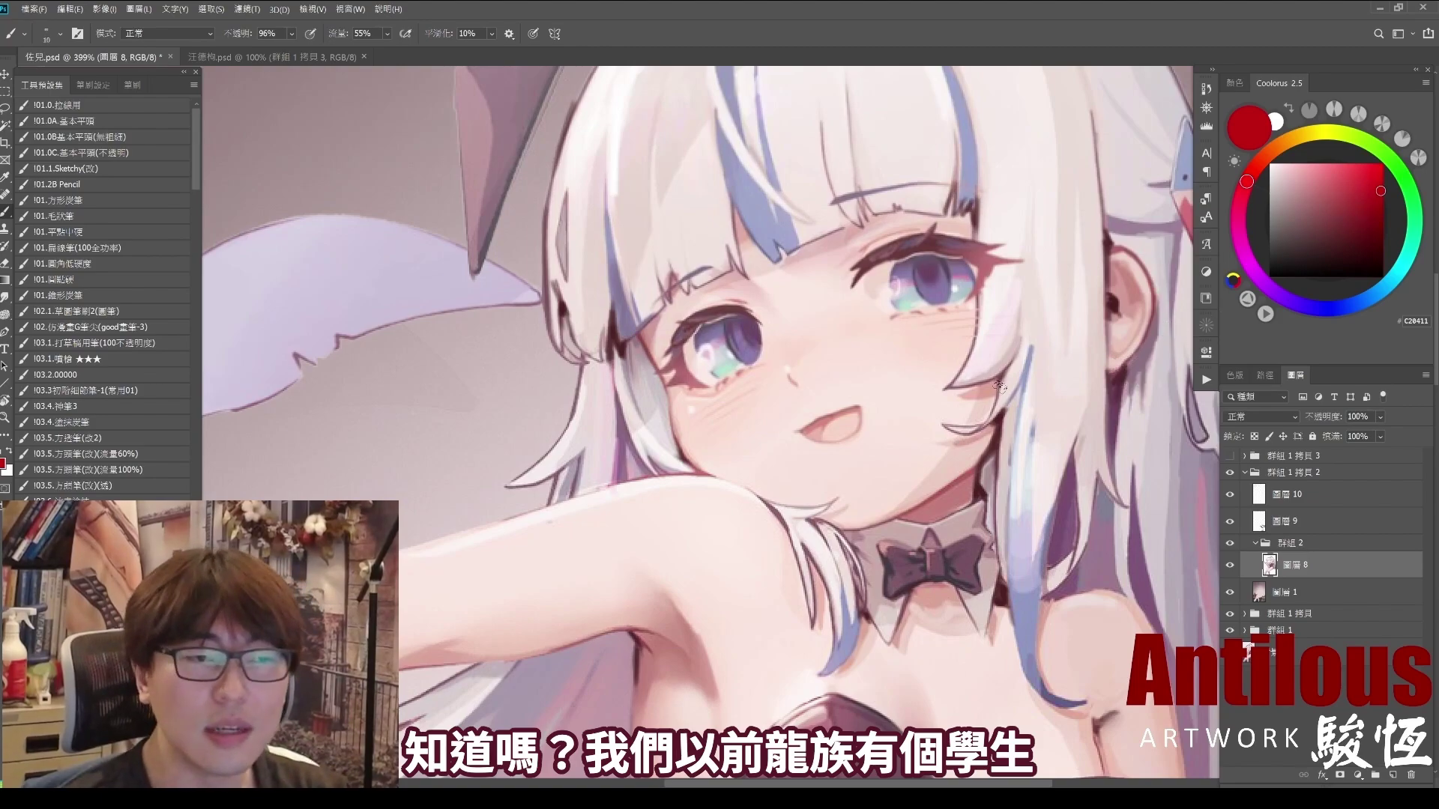
key("[")
key("[")
key("[")
key("[")
key("bracketright")
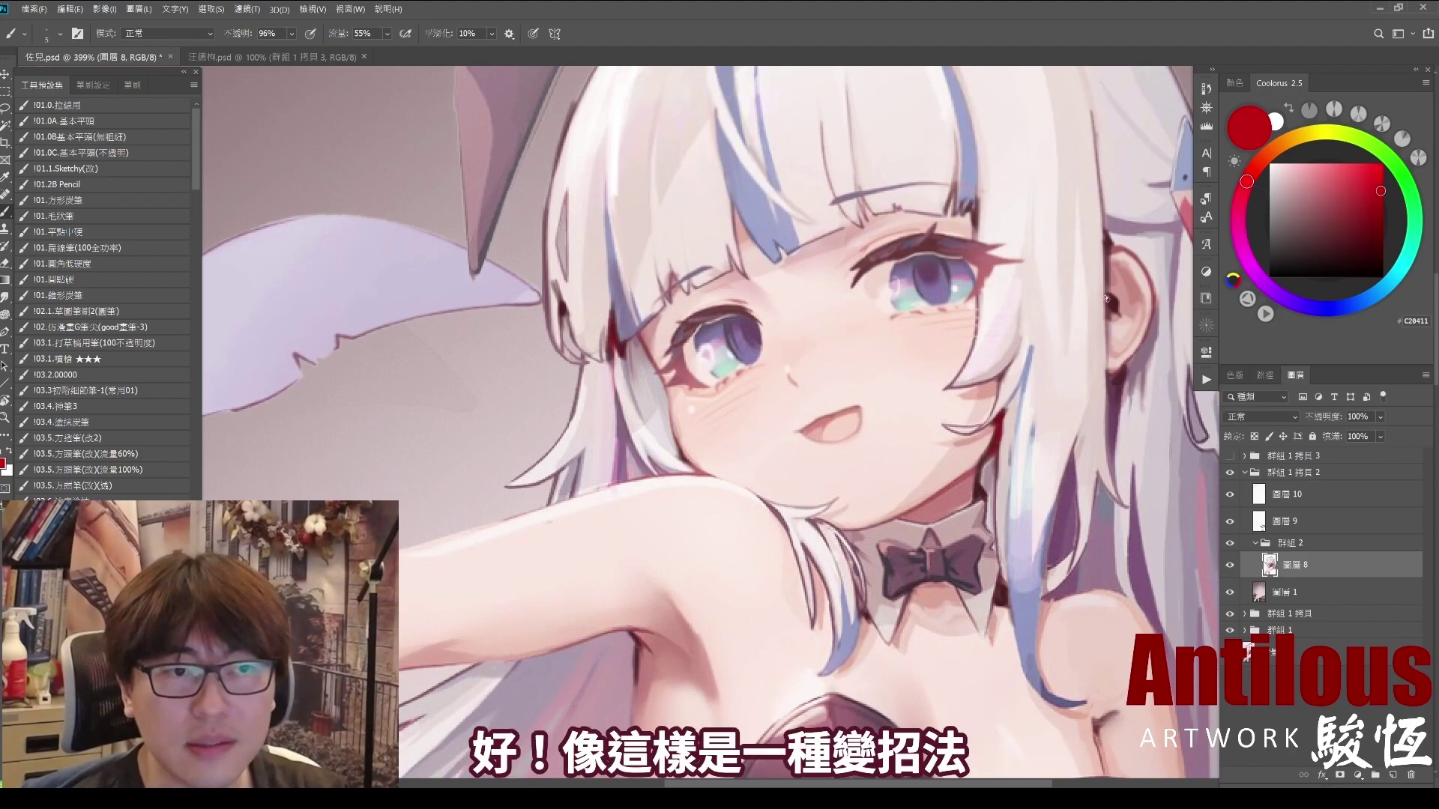
key("bracketleft")
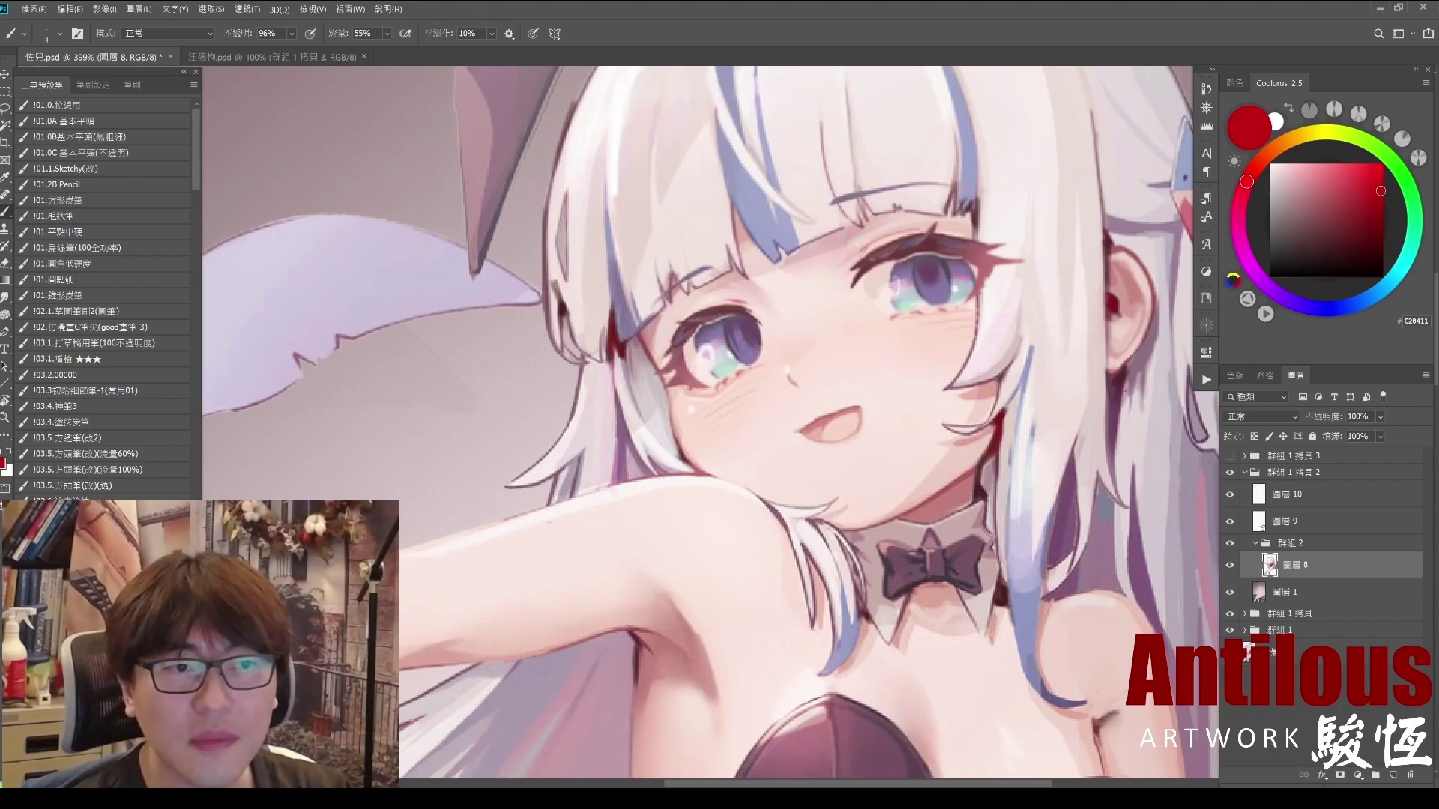
Step: Select 群組 1 拷貝 2 and collapse its contents
left_click_drag(1064, 450, 1004, 449)
mouse_move(1154, 433)
left_mouse_down()
mouse_move(1122, 437)
mouse_move(1099, 413)
left_mouse_up()
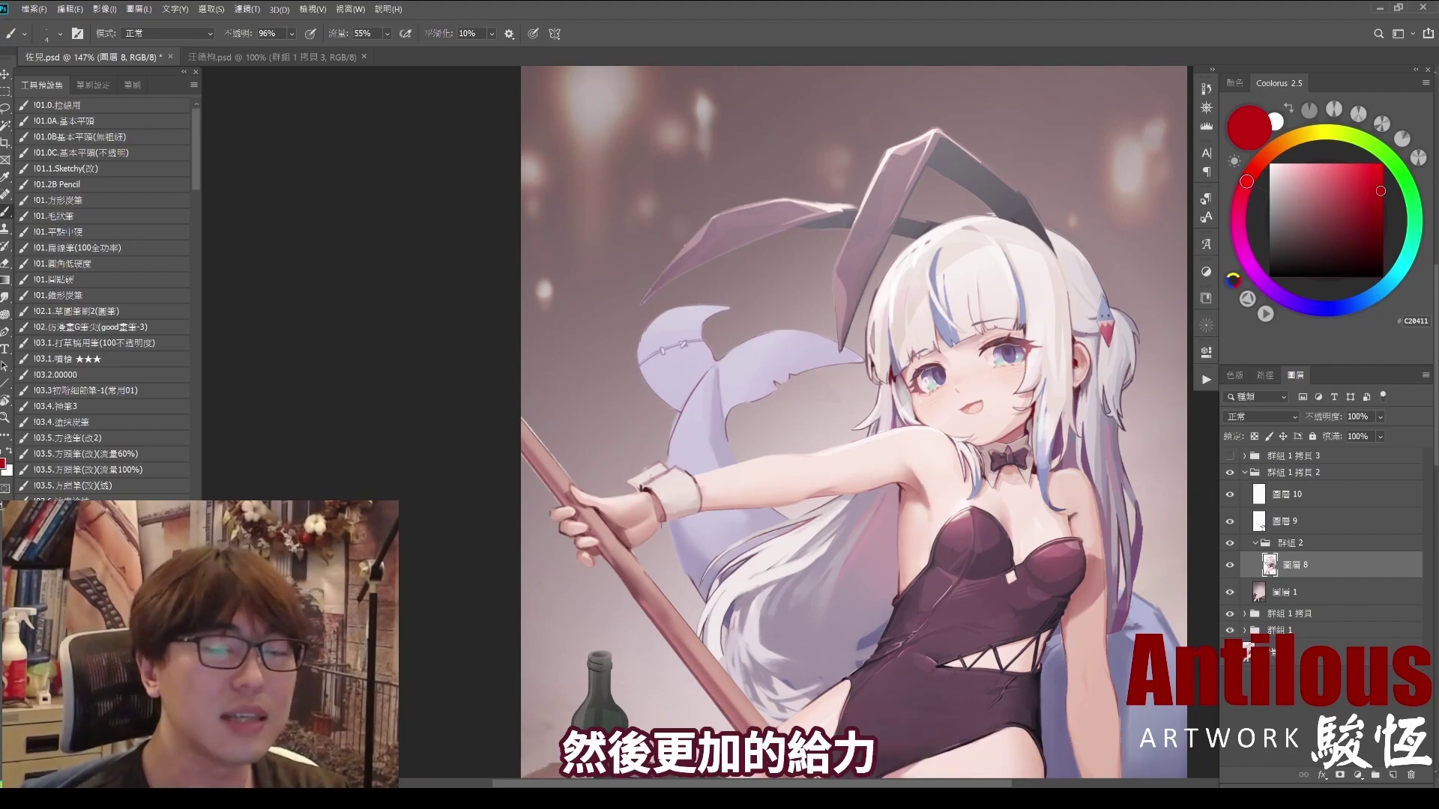
left_click(1272, 472)
left_click(1245, 472)
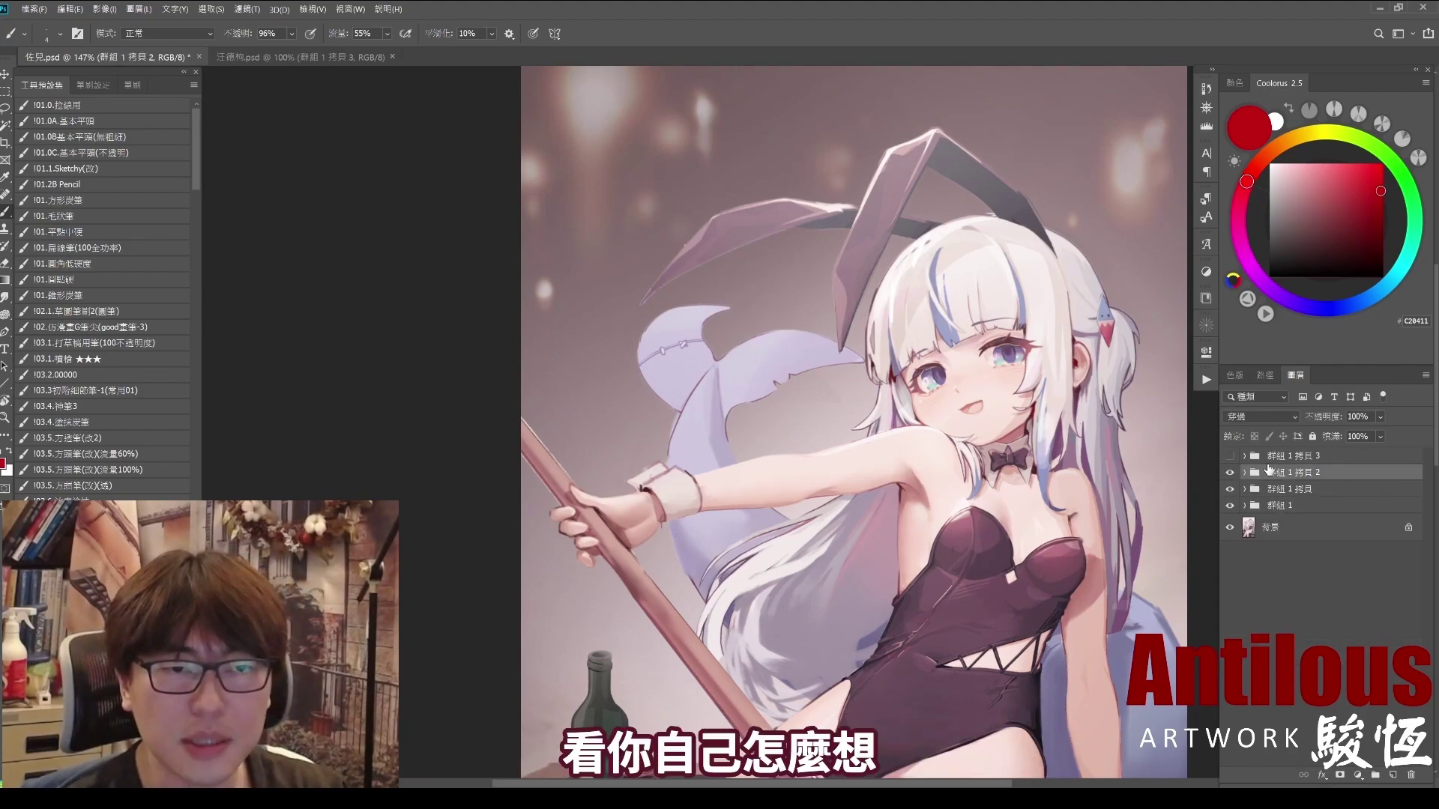
scroll(1059, 578, "down", 1)
scroll(1060, 578, "down", 3)
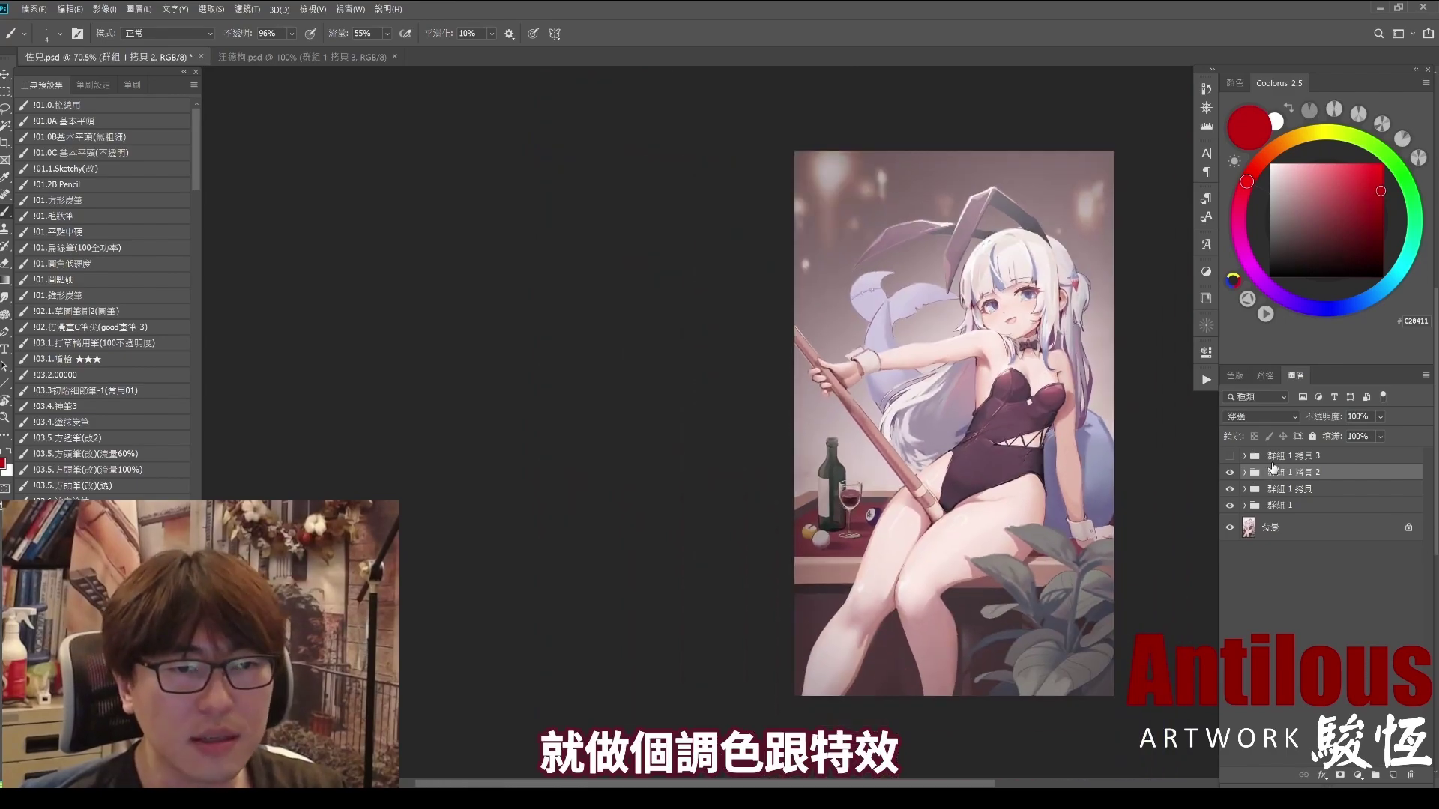
Step: Show 群組 1 拷貝 3 and toggle it to compare the color grading and special effects
left_click(1253, 456)
left_click(1230, 457)
left_click(1231, 458)
left_click(1231, 458)
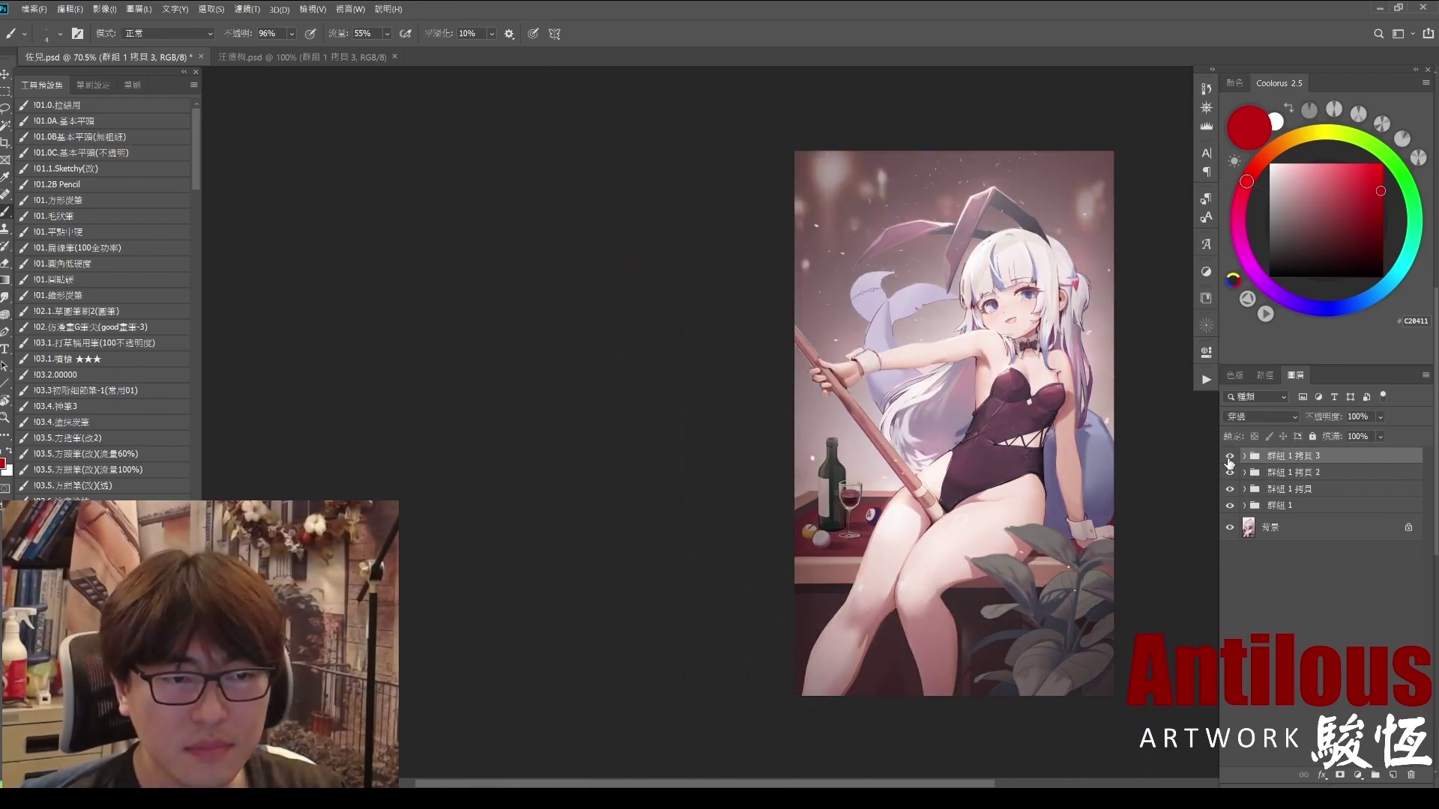
left_click(1230, 459)
left_click(1230, 459)
left_click(1230, 458)
left_click(1230, 459)
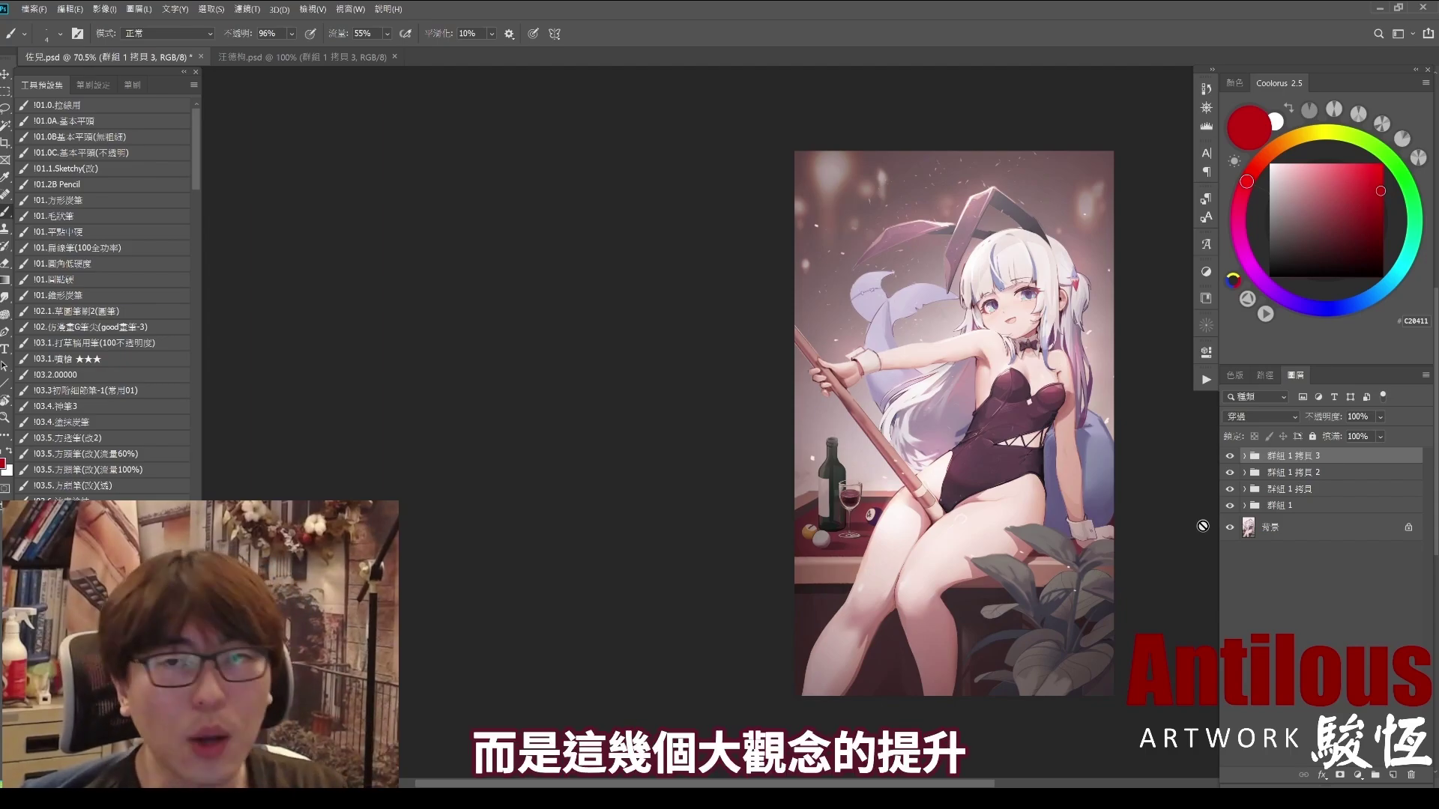
Step: Hide 群組 1 拷貝 2, 群組 1 拷貝 and 群組 1, and toggle 群組 1 拷貝 3 to compare the final version with the original
left_click_drag(1230, 472, 1230, 505)
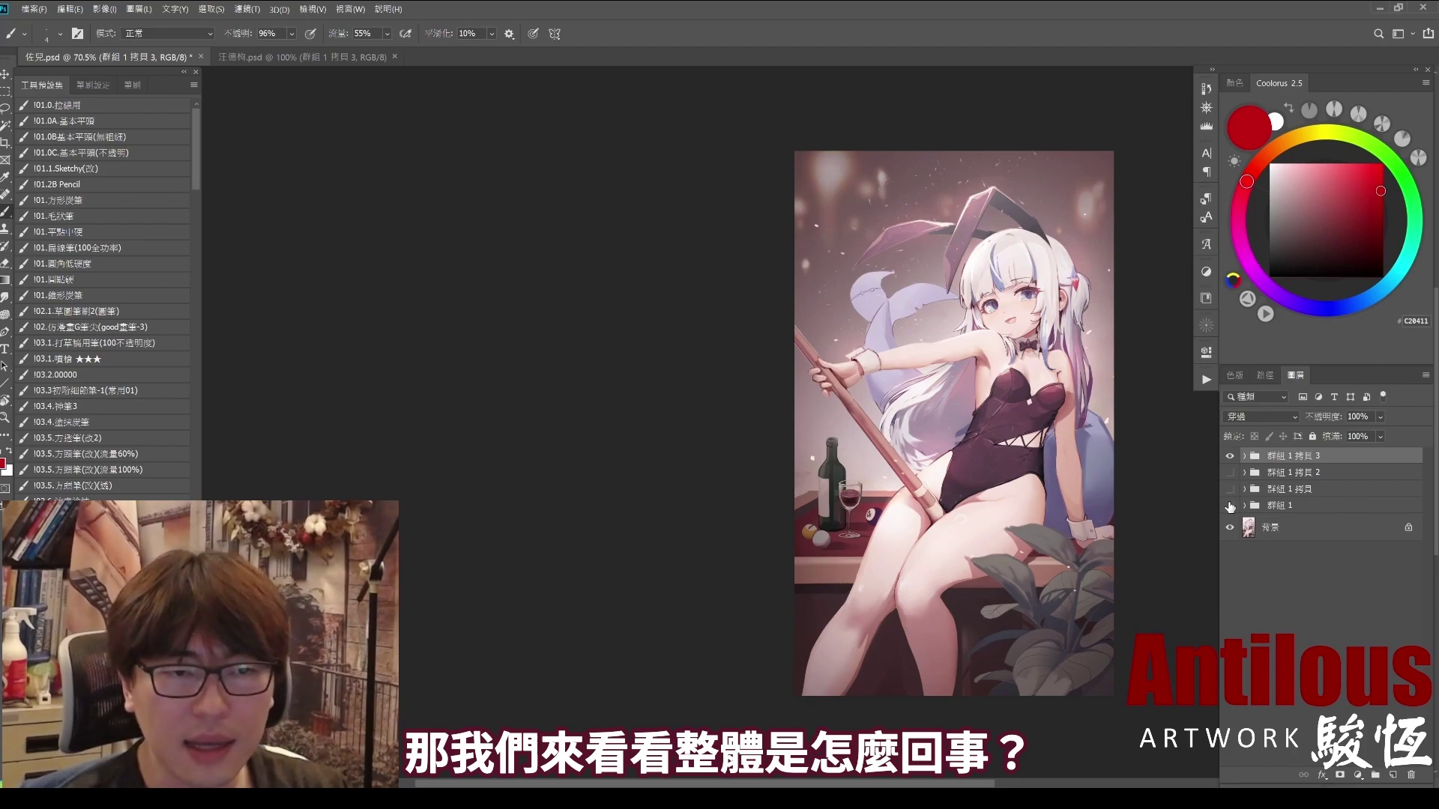
left_click_drag(1079, 439, 1095, 444)
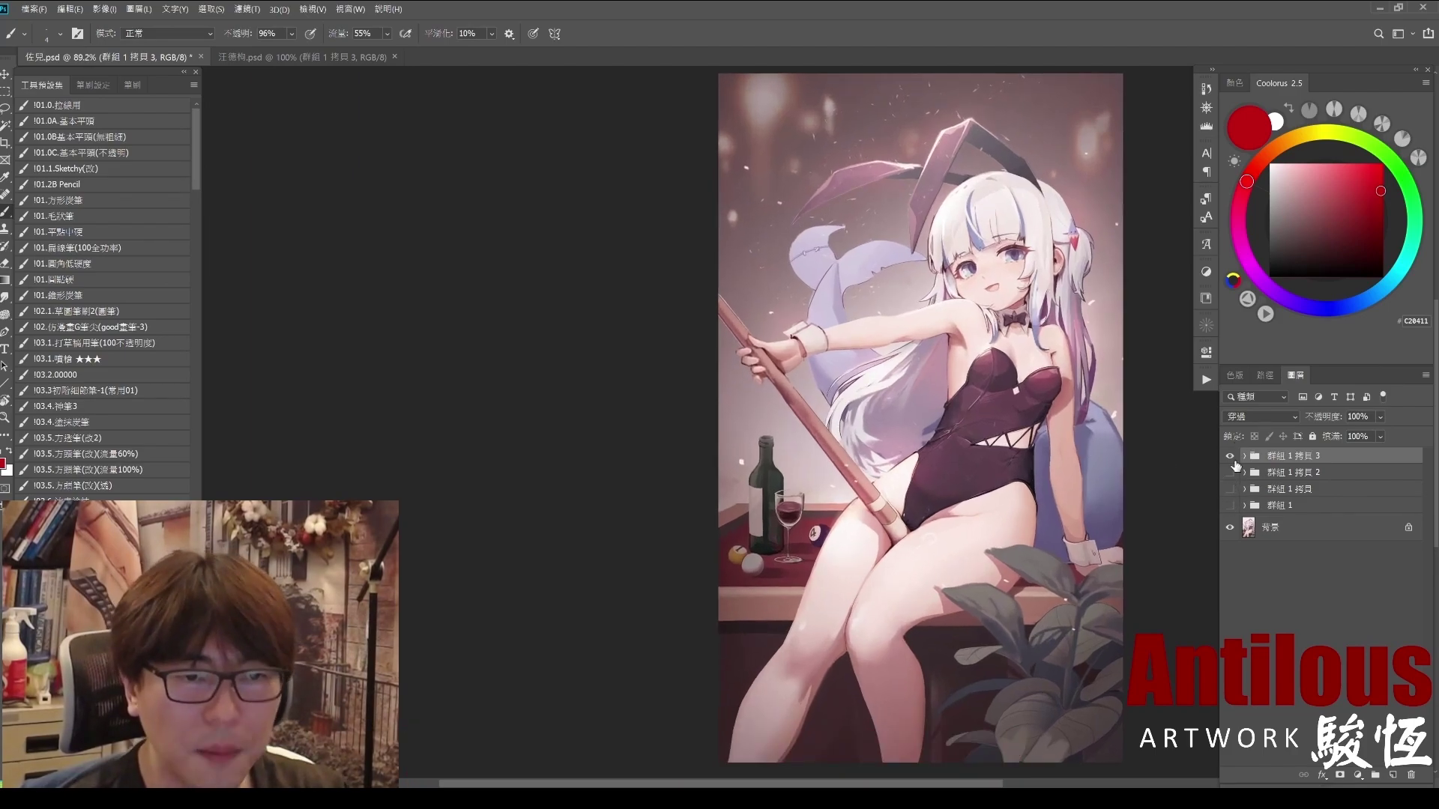
left_click(1230, 456)
left_click(1231, 457)
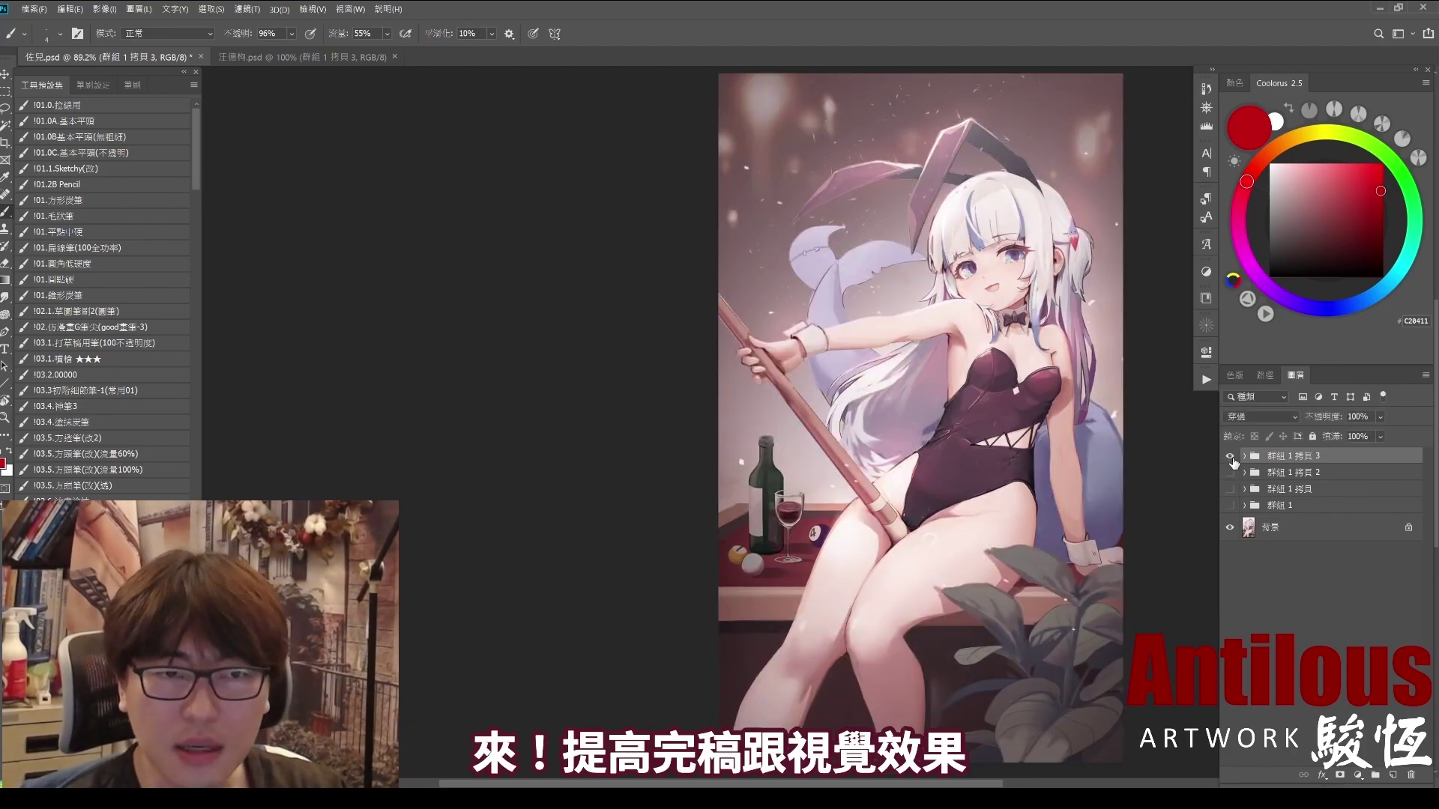
left_click(1231, 457)
left_click(1231, 457)
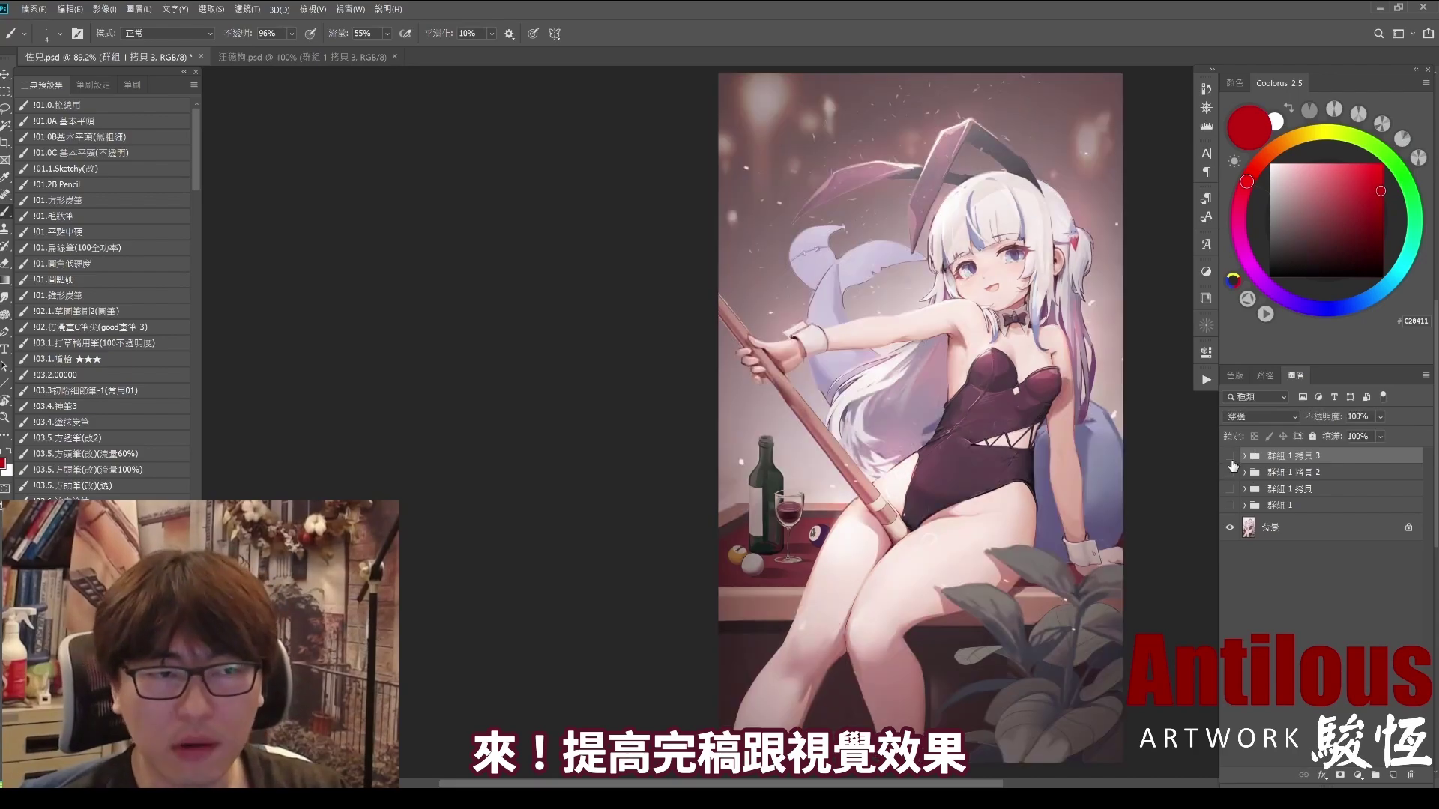
left_click(1231, 457)
left_click(1231, 457)
left_click(1231, 458)
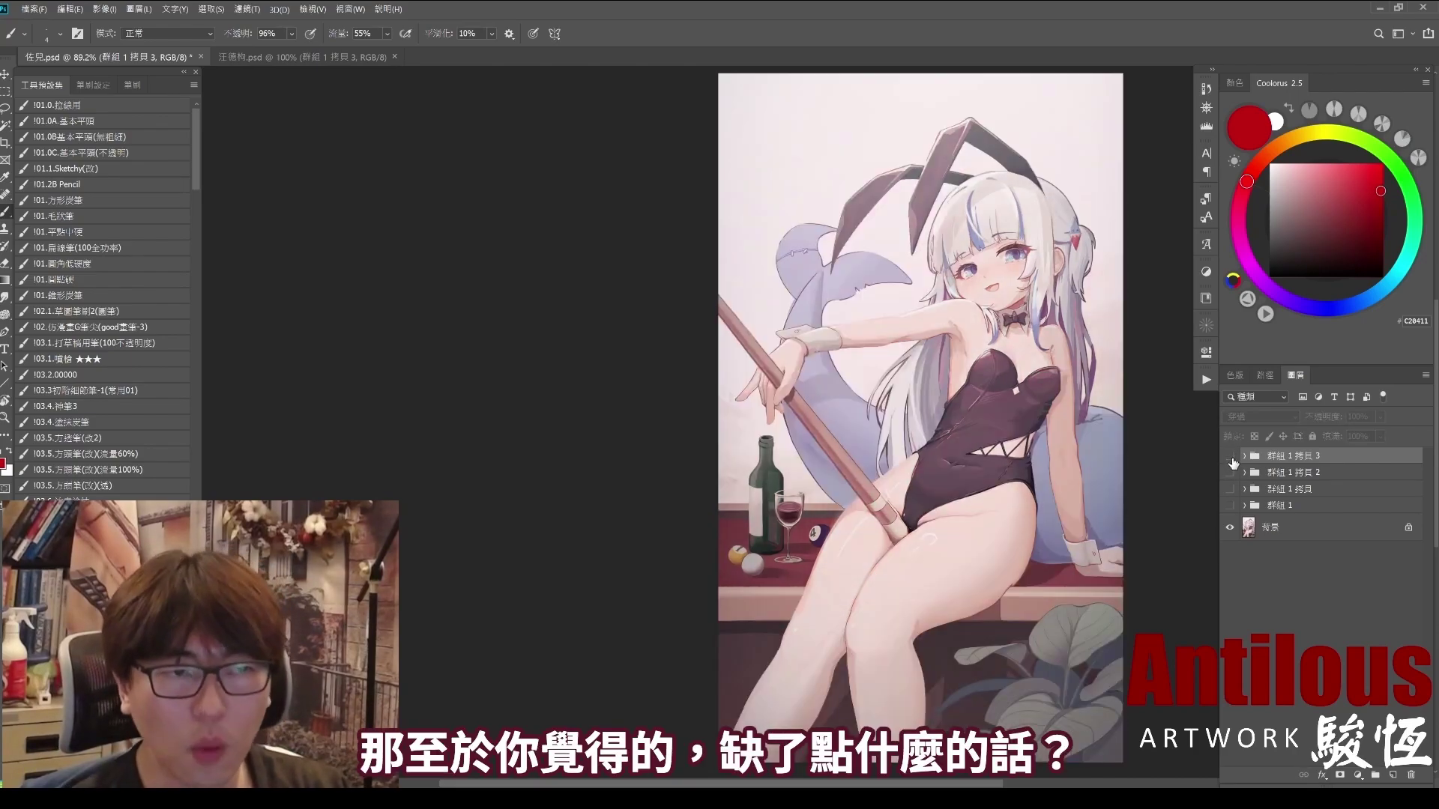
left_click(1231, 458)
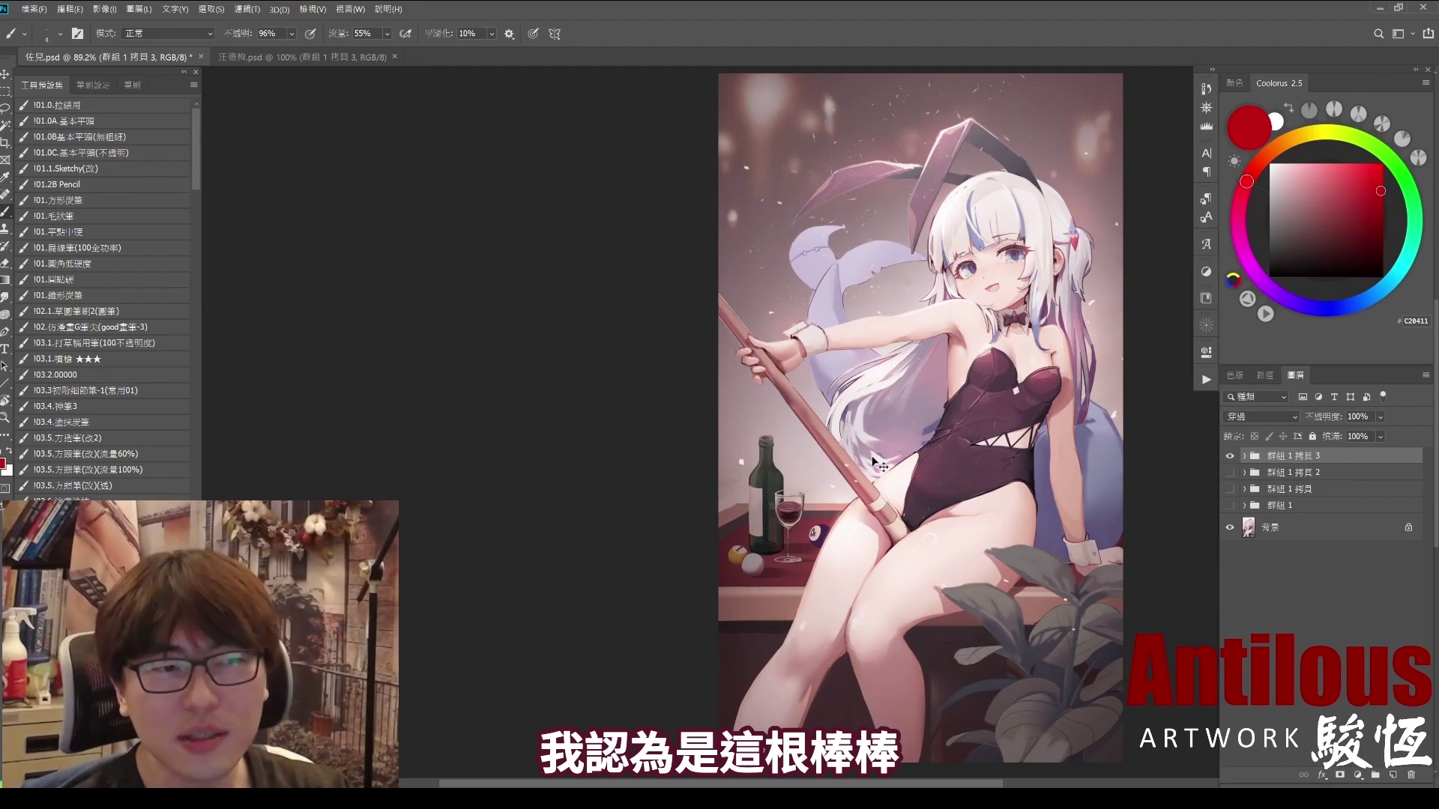
Step: Sketch red guide lines for a steeper cue closer to the middle of the picture, with the raised hand and arm reaching it
mouse_move(892, 558)
left_mouse_down()
mouse_move(820, 253)
mouse_move(797, 66)
mouse_move(869, 536)
left_mouse_up()
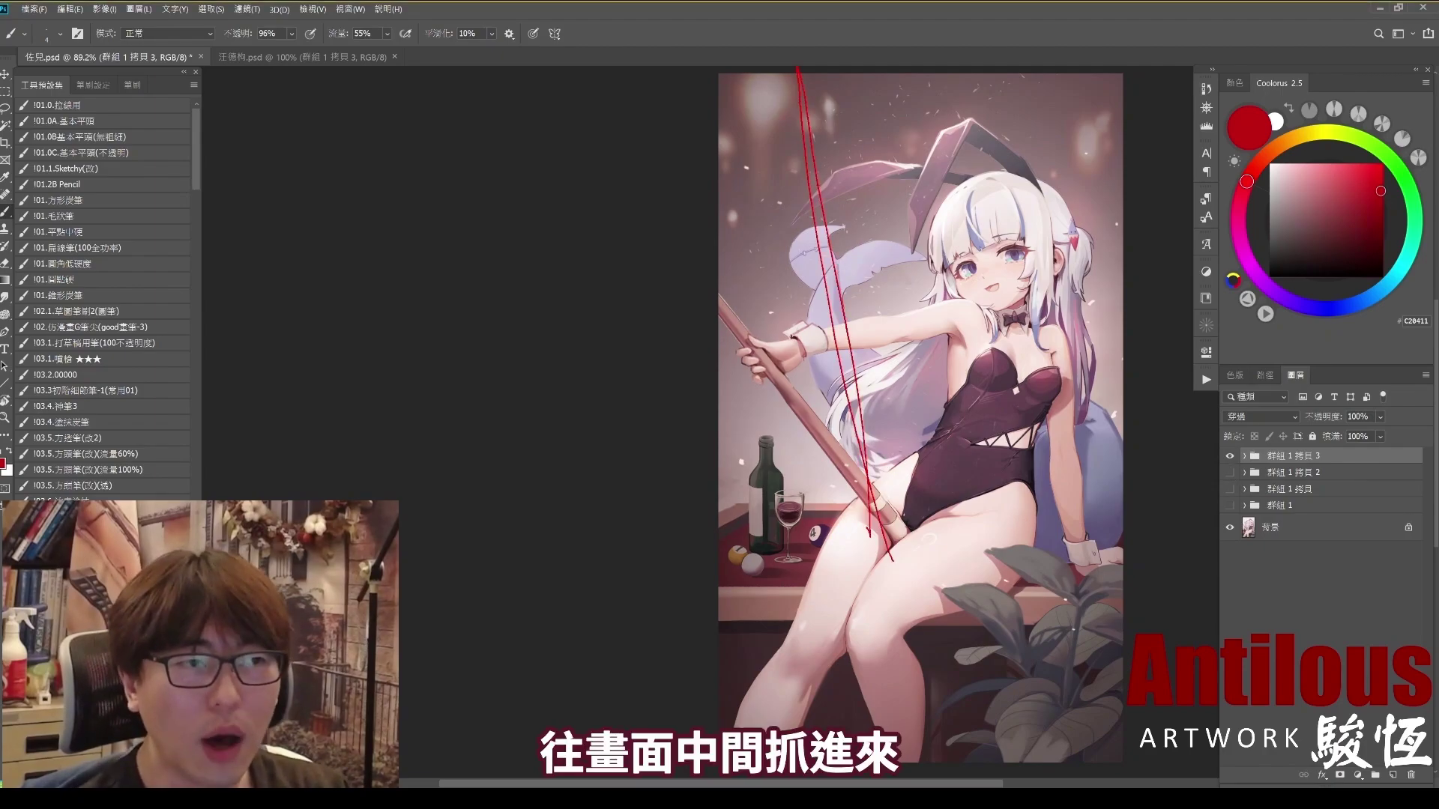
mouse_move(821, 191)
left_mouse_down()
mouse_move(828, 228)
mouse_move(961, 324)
left_mouse_up()
left_click_drag(839, 255, 952, 346)
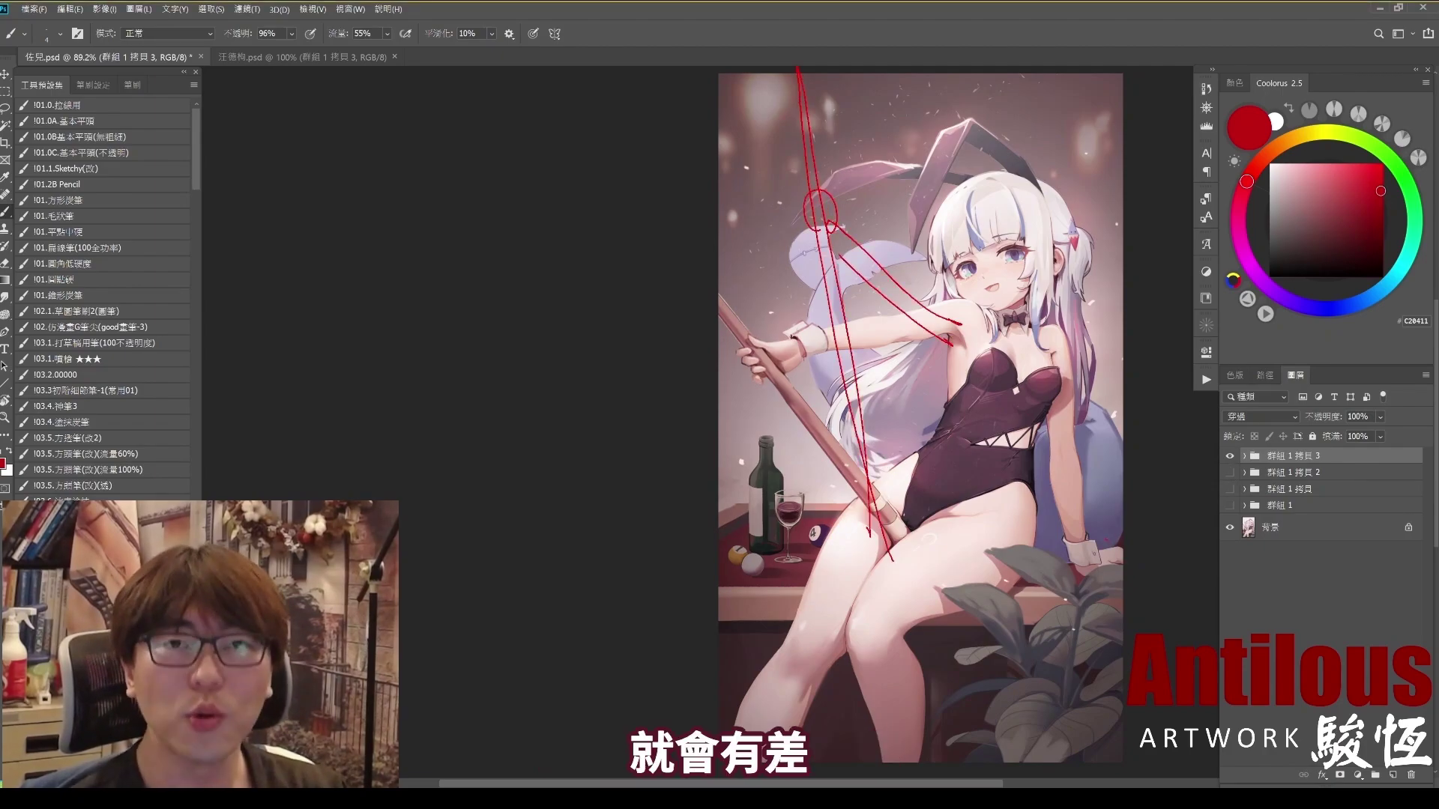
Step: Circle the bottle and glass area, cross out the empty background spaces beside the cue guide, and undo these marks
left_click_drag(821, 517, 745, 600)
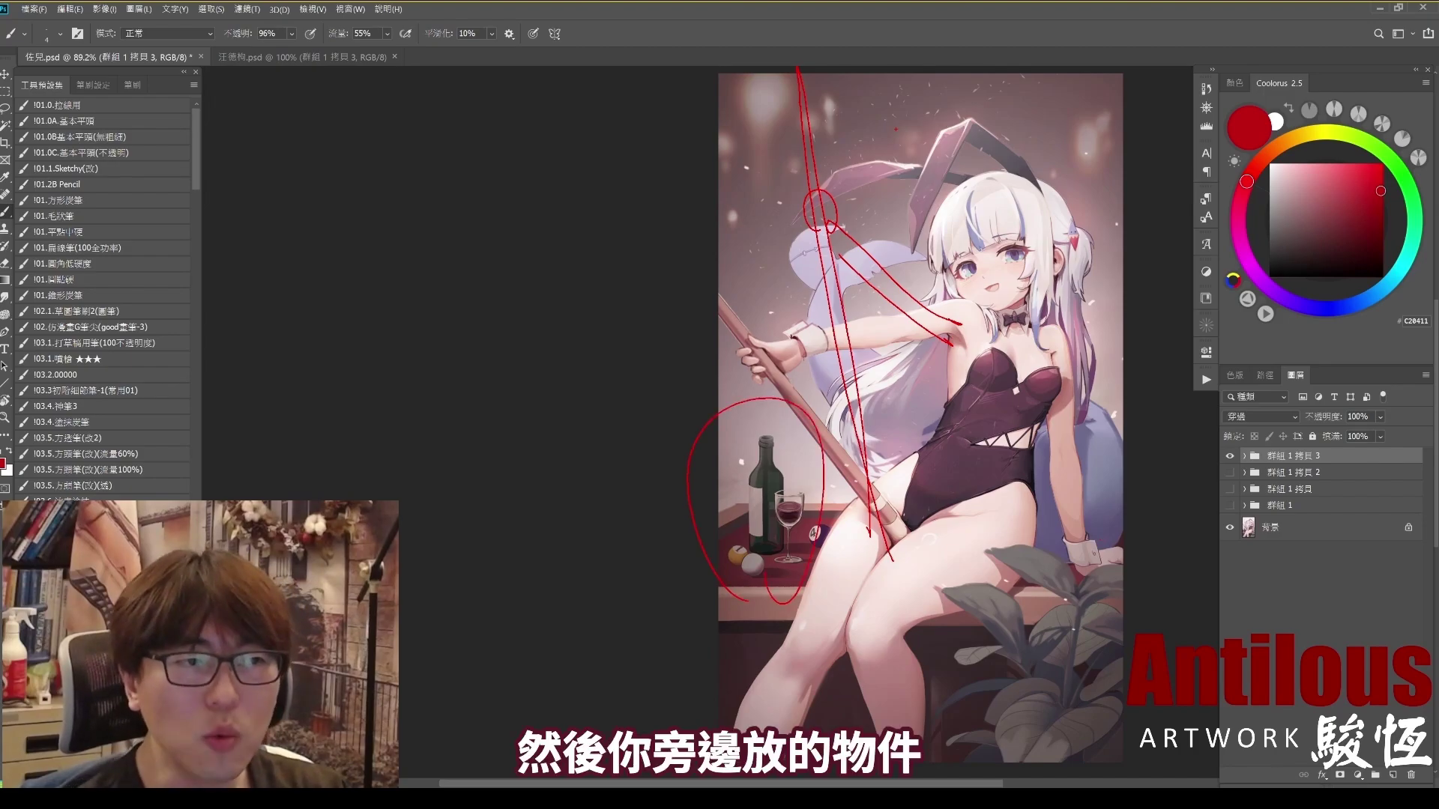
key("ctrl+z")
left_click_drag(878, 99, 896, 160)
left_click_drag(905, 112, 878, 163)
left_click_drag(753, 224, 793, 279)
left_click_drag(794, 224, 754, 279)
key("ctrl+z")
key("ctrl+z")
key("ctrl+z")
key("ctrl+z")
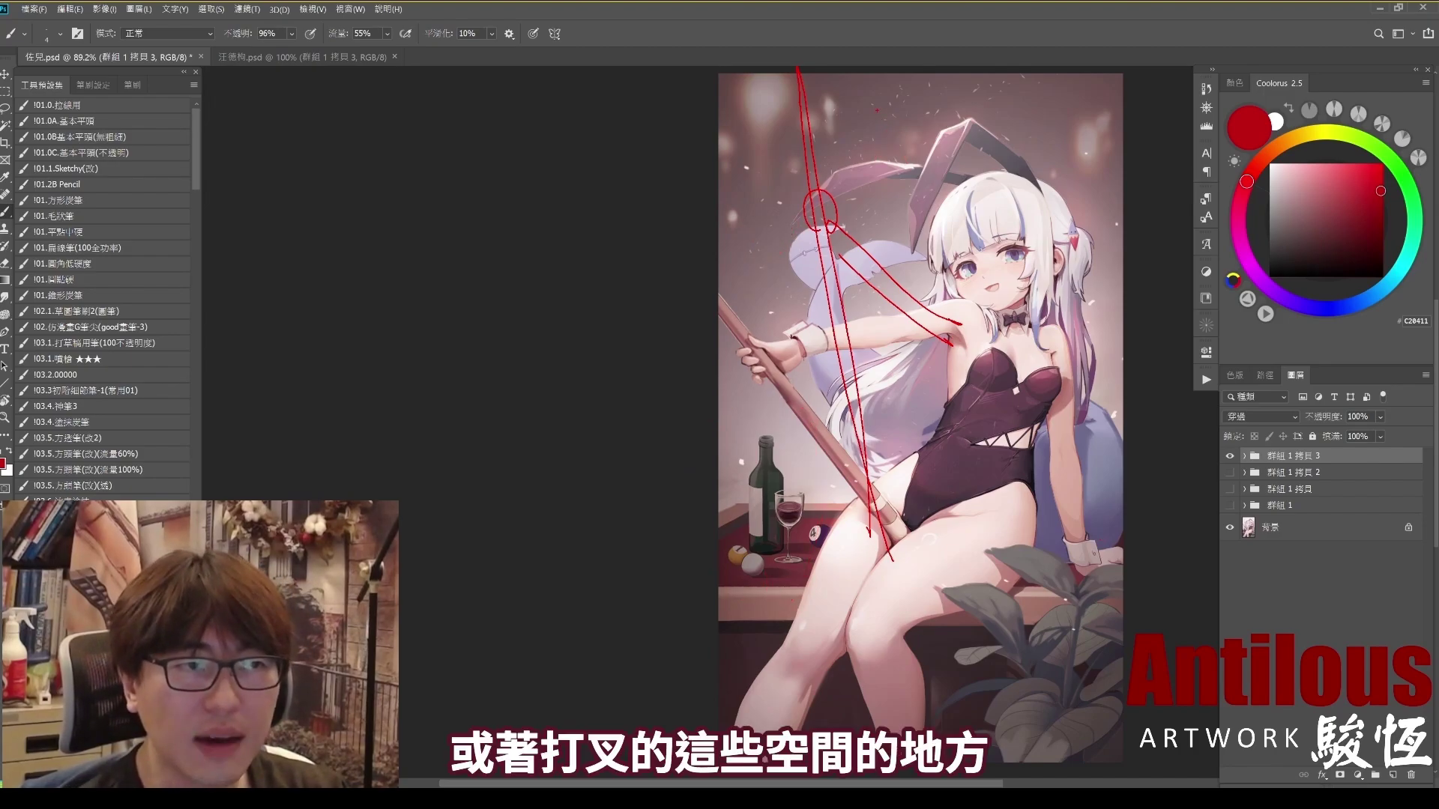
Step: Mark the surrounding composition flow with red strokes near the cue tip and ears, and undo all annotation marks including the cue guide
left_click_drag(881, 87, 898, 105)
mouse_move(1038, 189)
left_mouse_down()
mouse_move(742, 540)
mouse_move(1217, 300)
left_mouse_up()
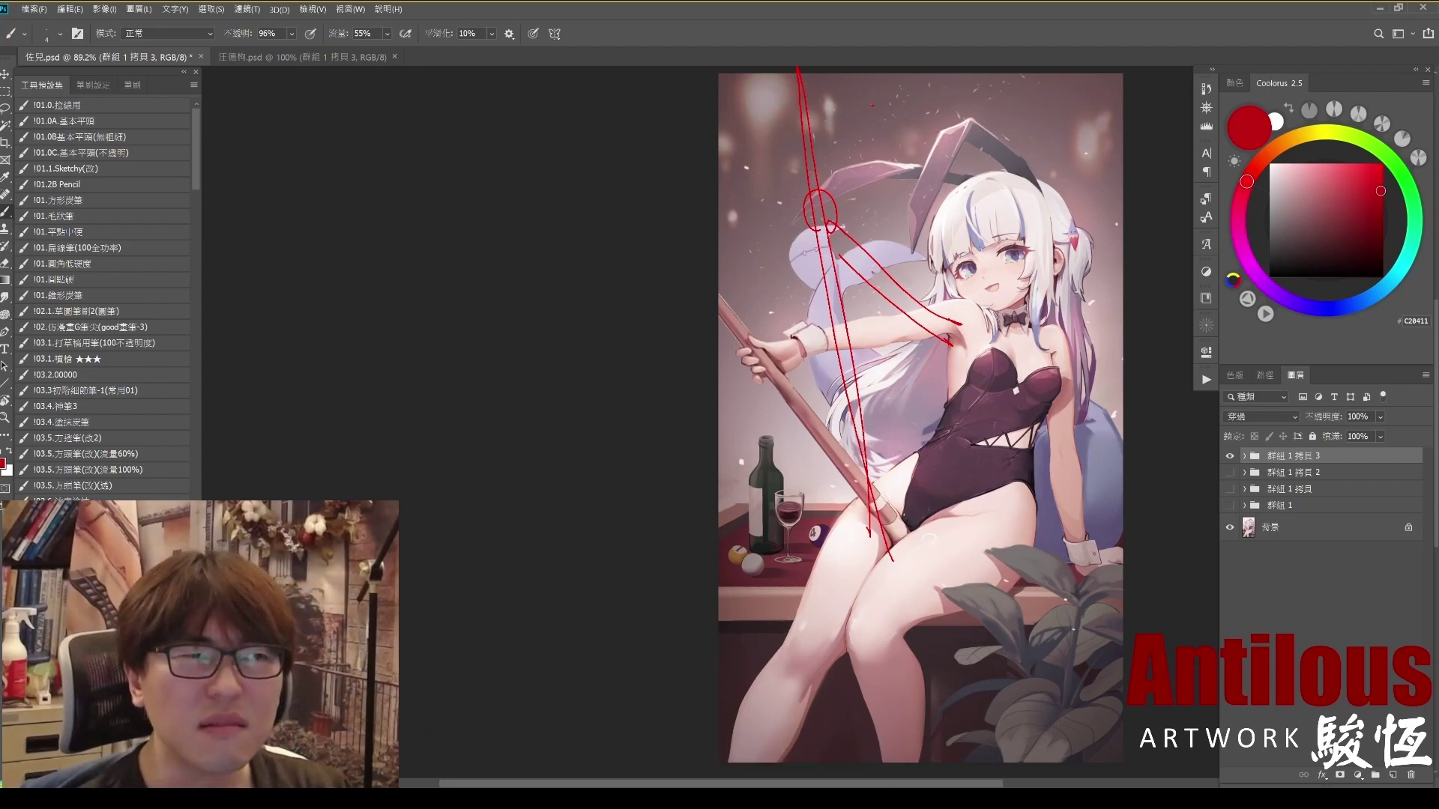
left_click_drag(814, 135, 895, 110)
mouse_move(816, 136)
left_mouse_down()
mouse_move(895, 128)
mouse_move(852, 179)
mouse_move(872, 172)
left_mouse_up()
key("ctrl+z")
key("ctrl+z")
key("ctrl+z")
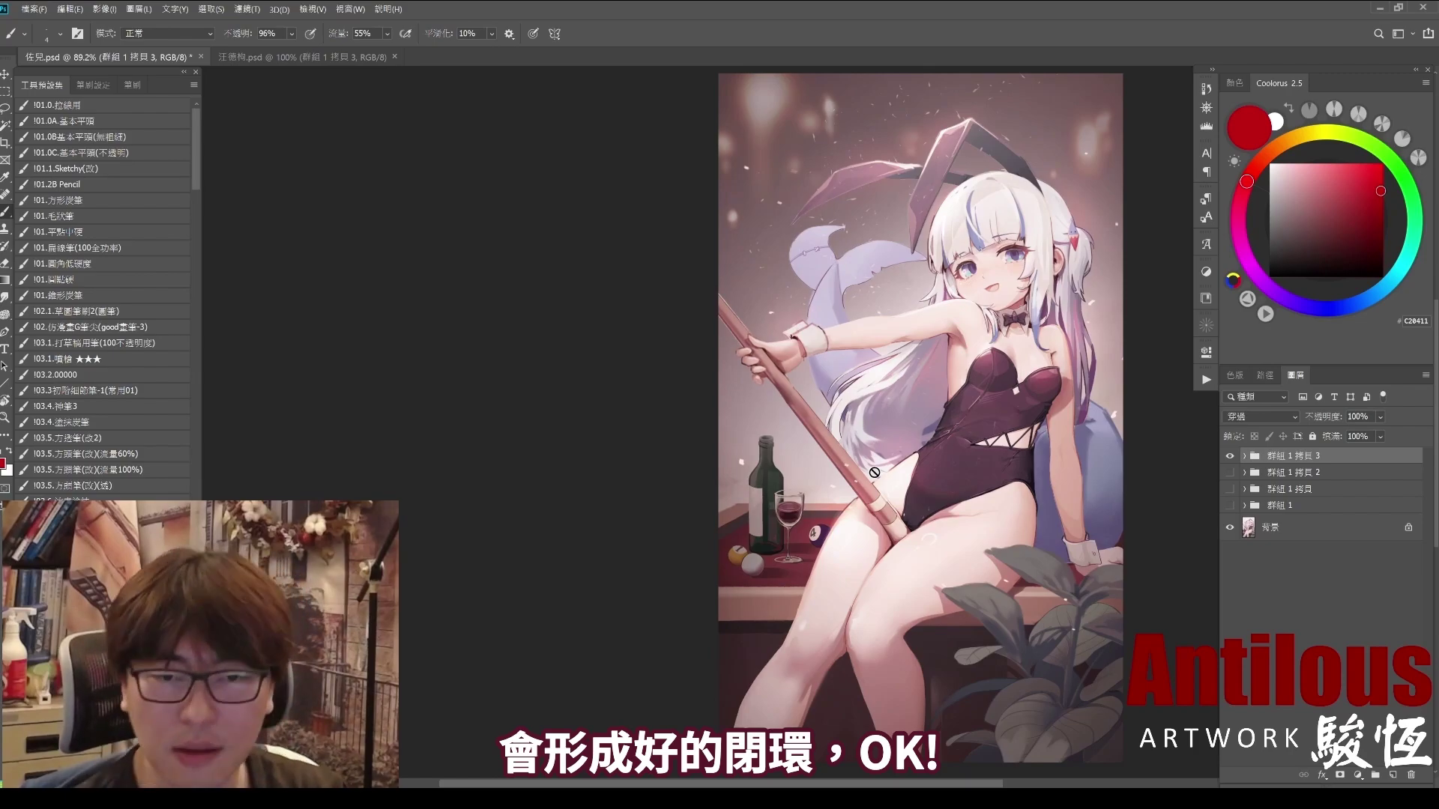
Step: Toggle 群組 1 拷貝 3 off and on for a last comparison of the corrected illustration with the original
left_click_drag(888, 439, 849, 443)
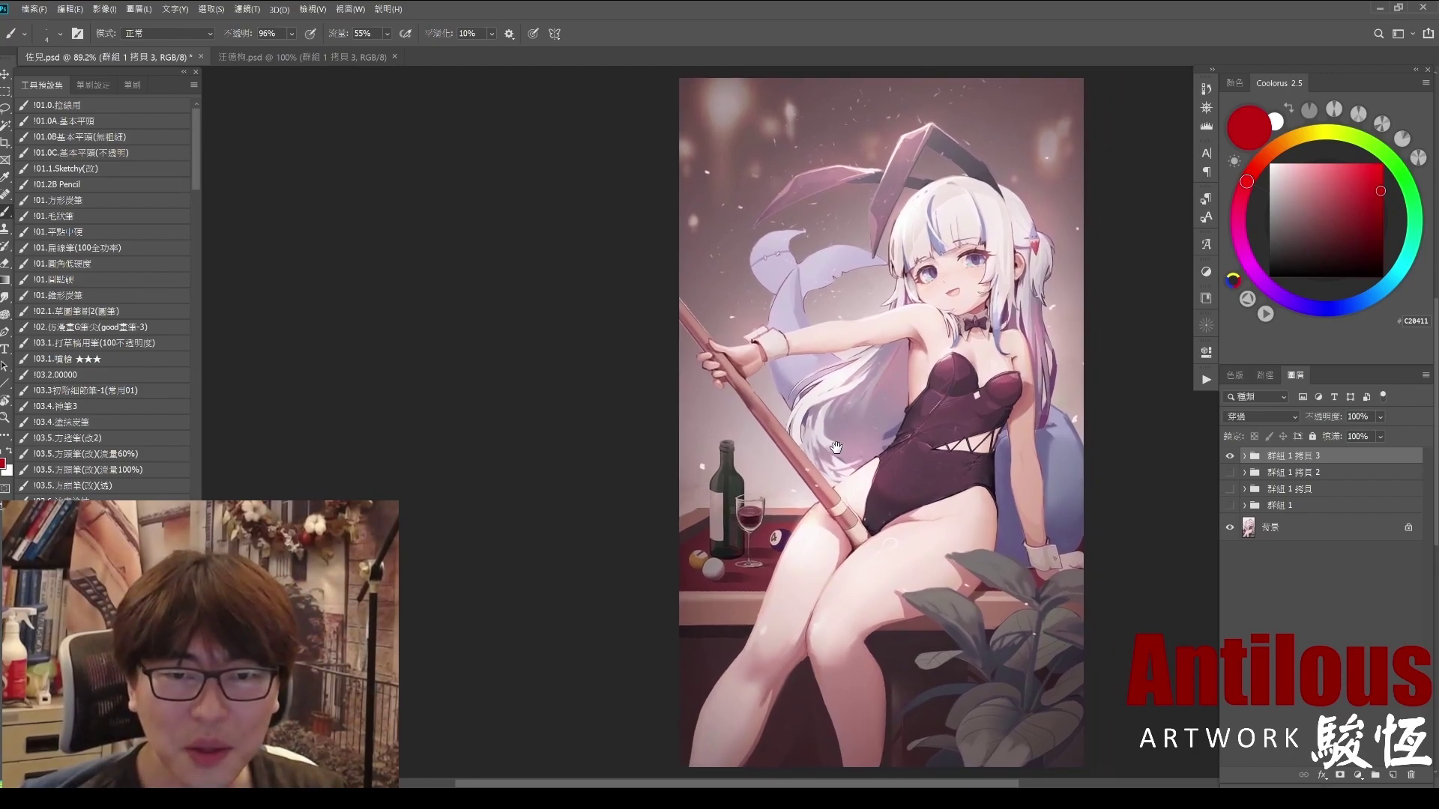
left_click(1230, 457)
left_click(1230, 456)
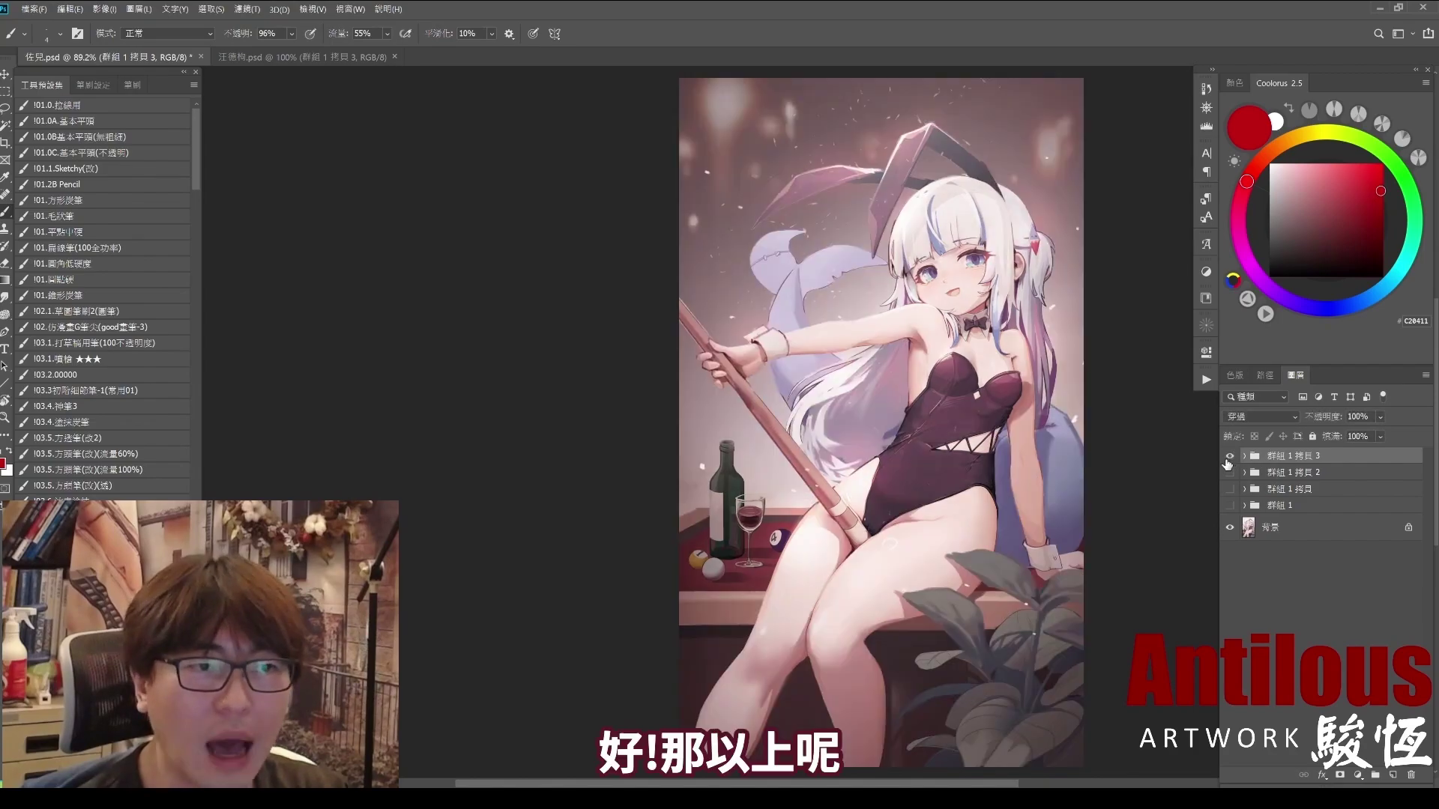